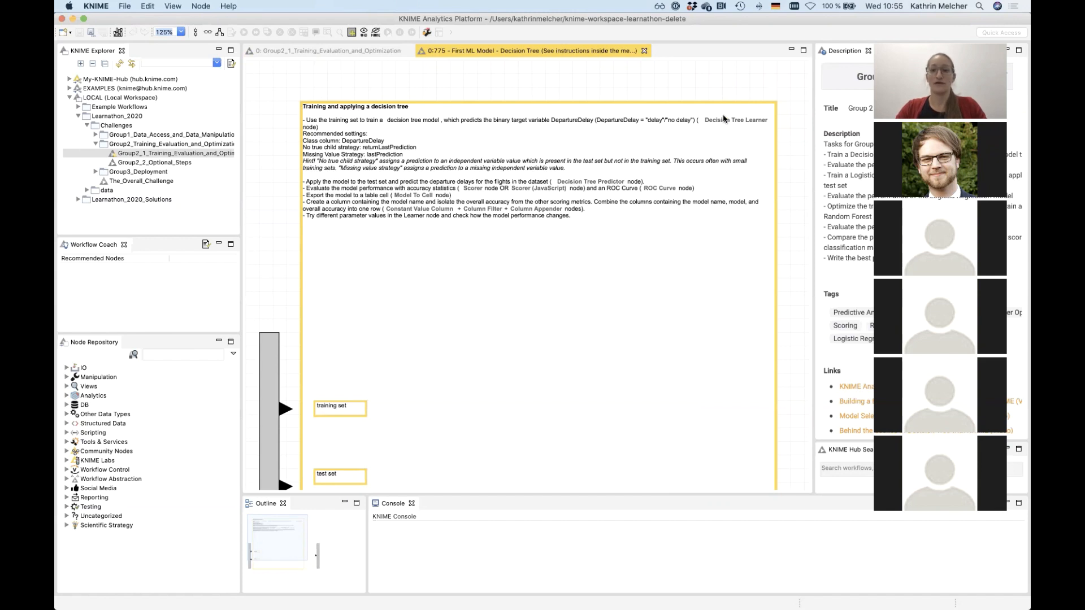
Add a Decision Tree Learner node to the workflow and connect the training set output to its input.
click(173, 356)
text(de)
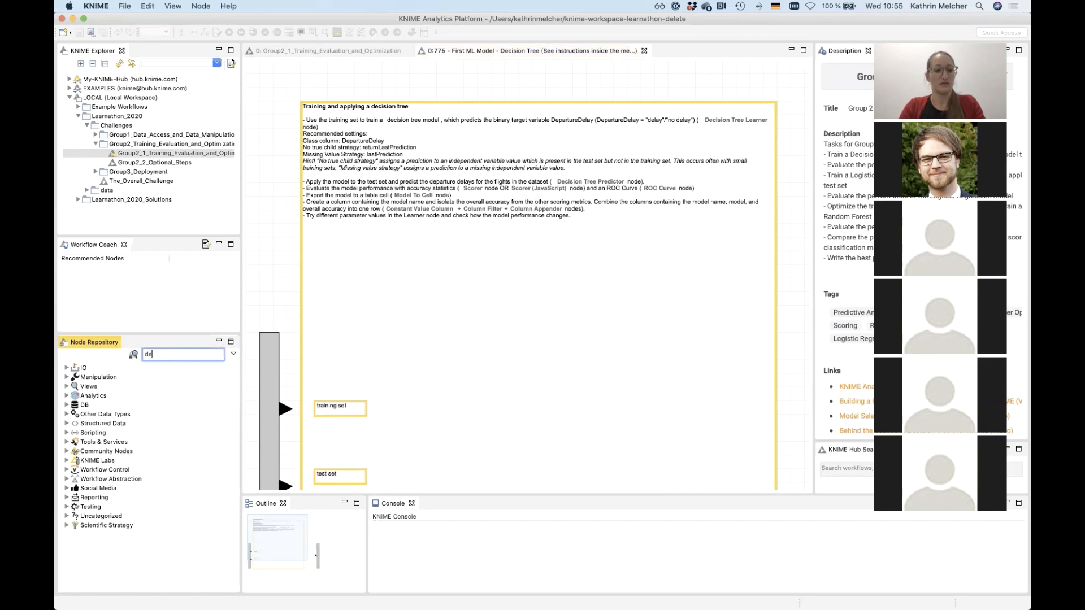
text(cision)
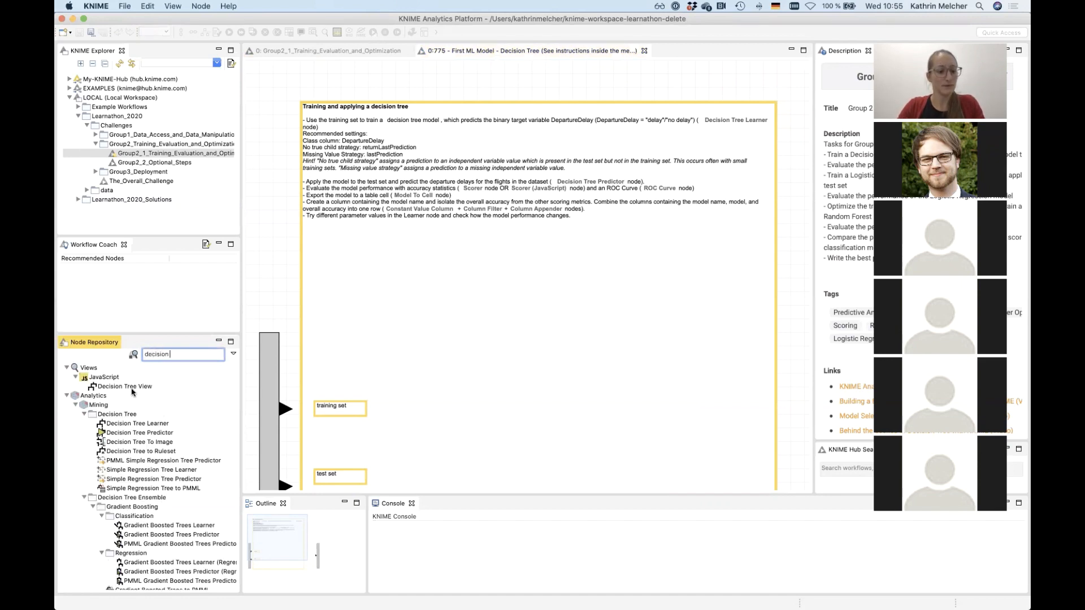
click(136, 424)
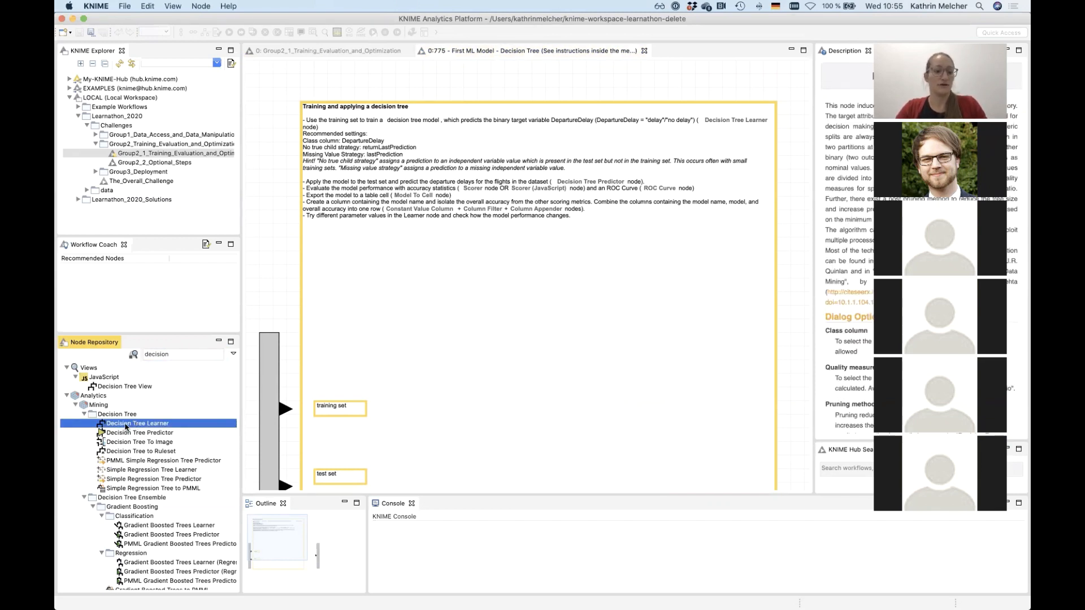
drag(124, 428, 424, 325)
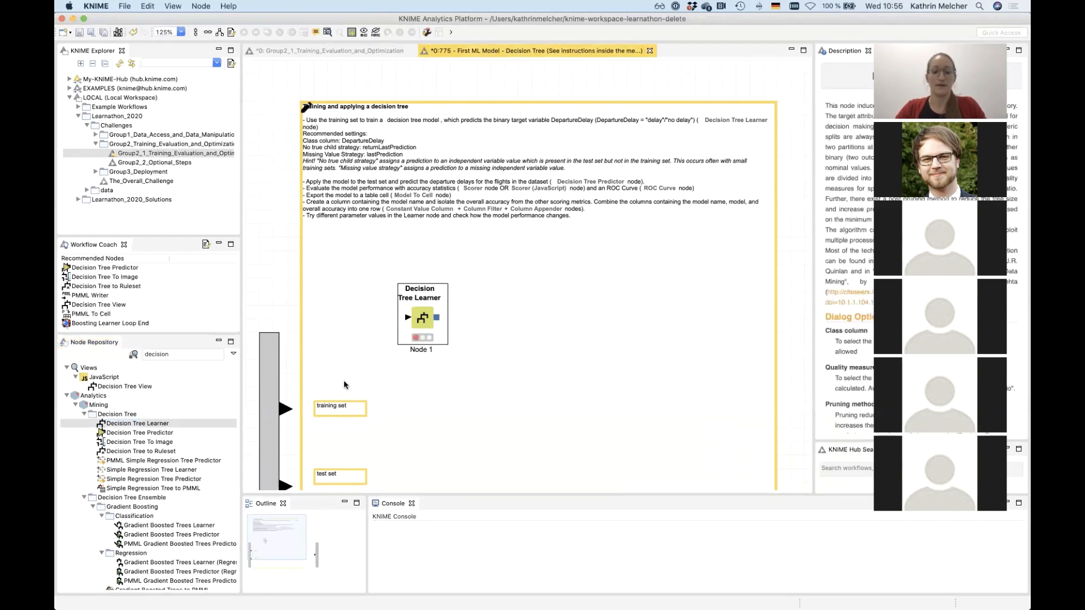
drag(285, 410, 415, 320)
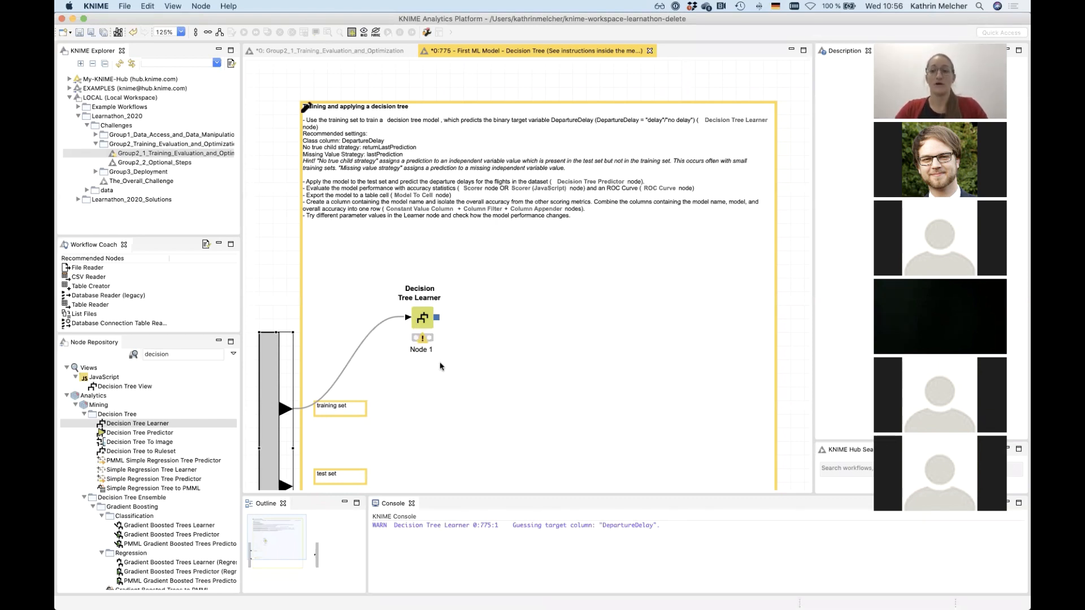
Configure the Decision Tree Learner with class column DepartureDelay, Gini index and No pruning, and disable skipping nominal columns without domain information.
click(424, 321)
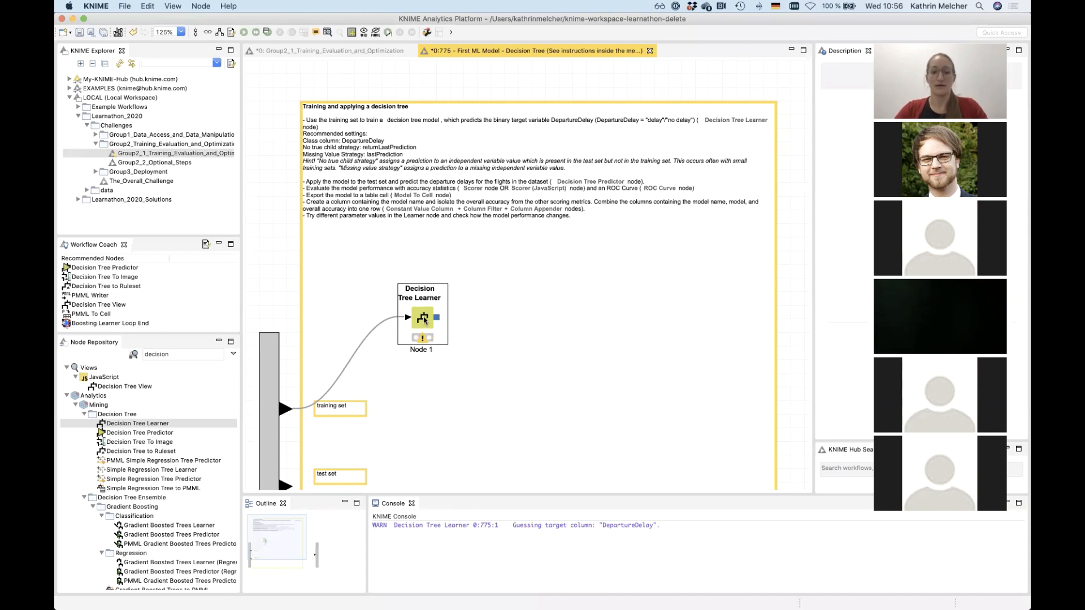
double_click(424, 318)
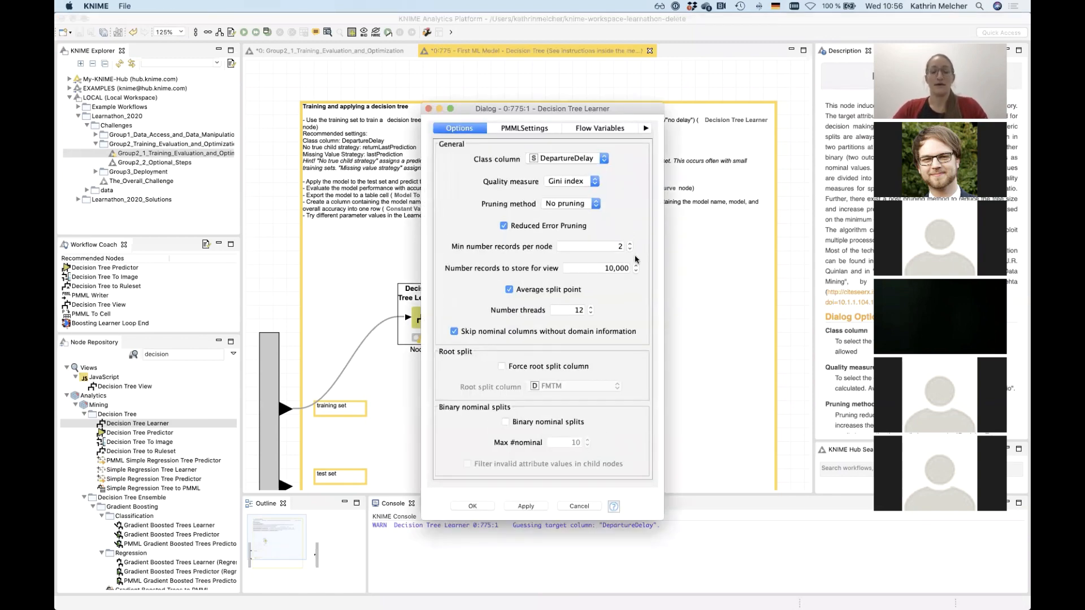
click(589, 159)
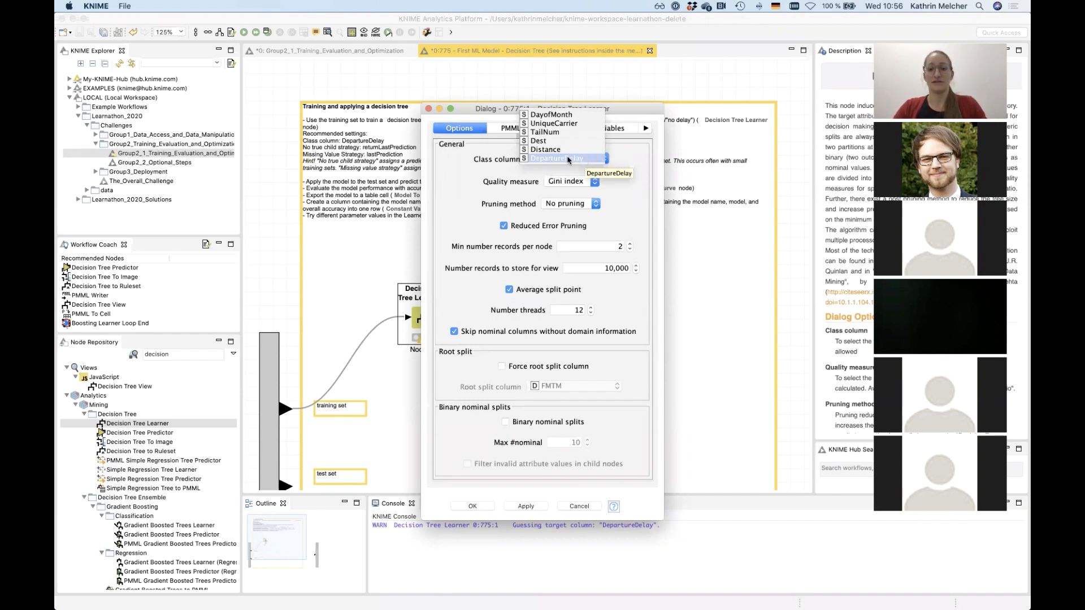
click(568, 158)
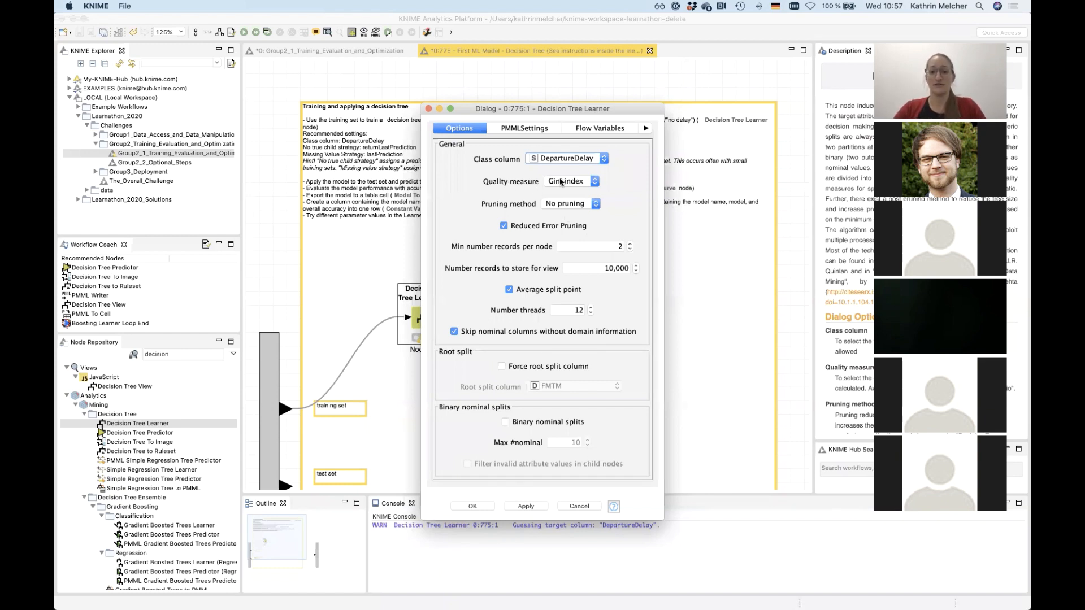
click(561, 182)
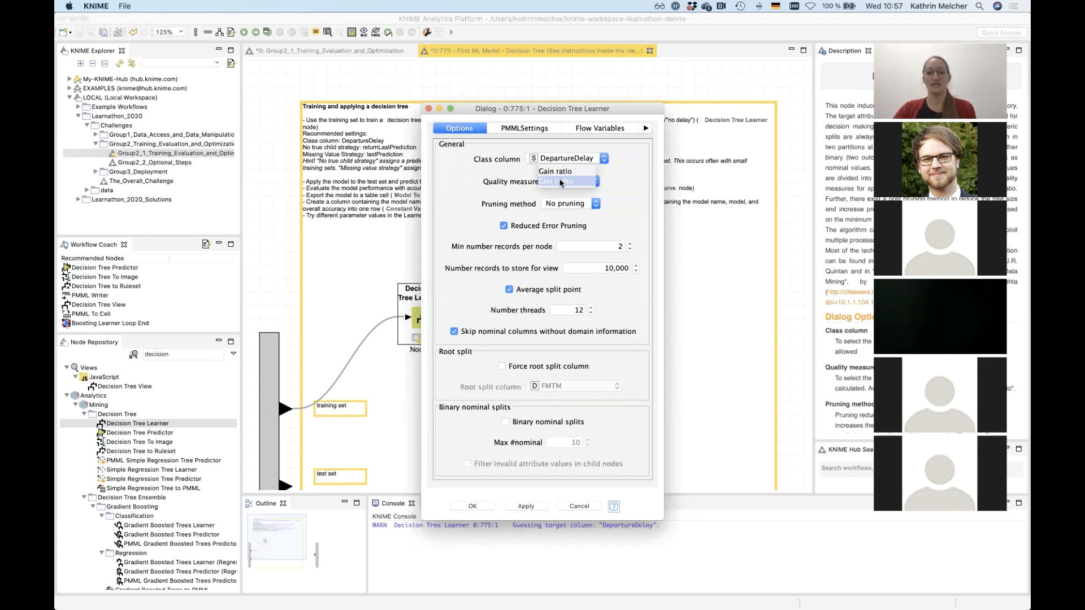
click(563, 181)
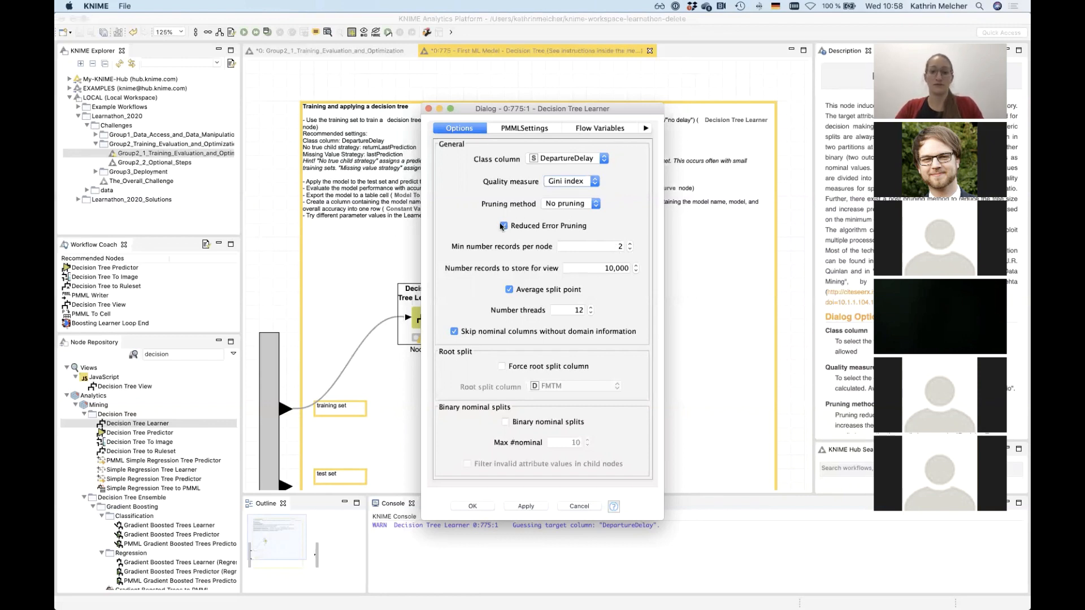
click(563, 205)
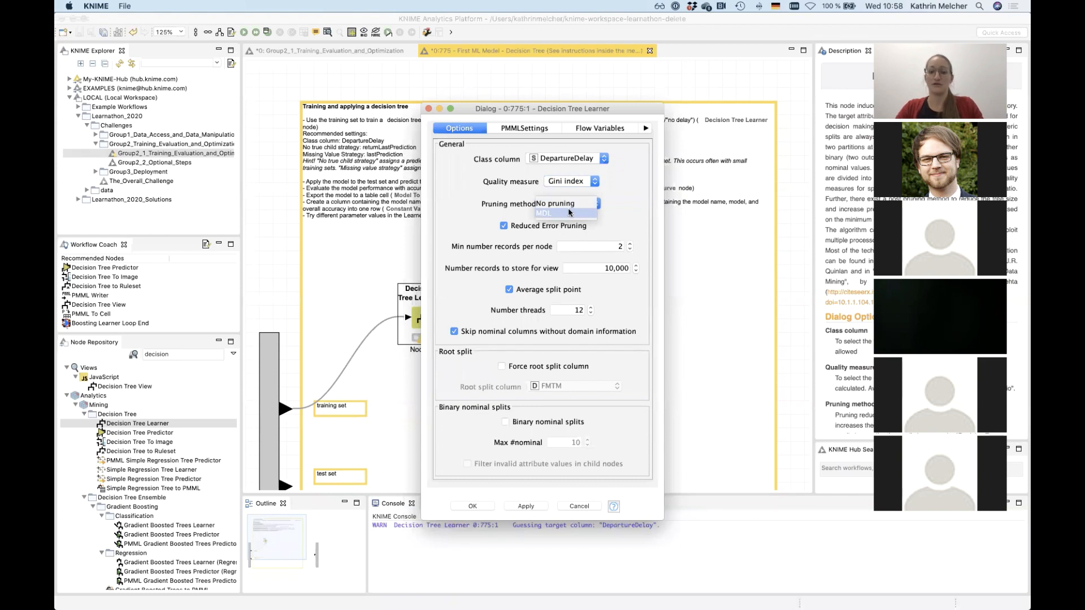
click(574, 205)
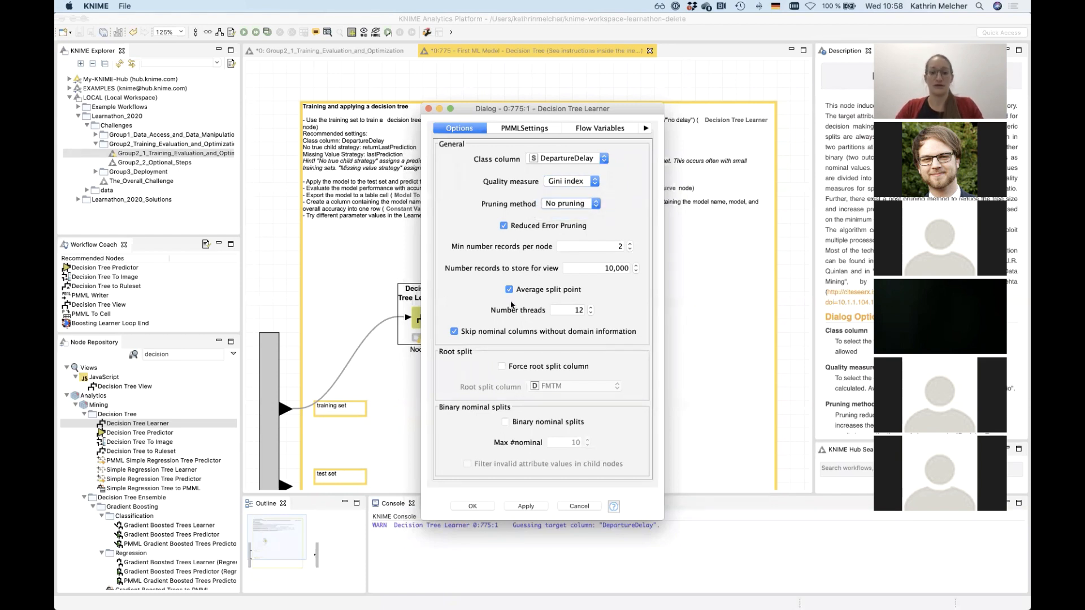
click(455, 332)
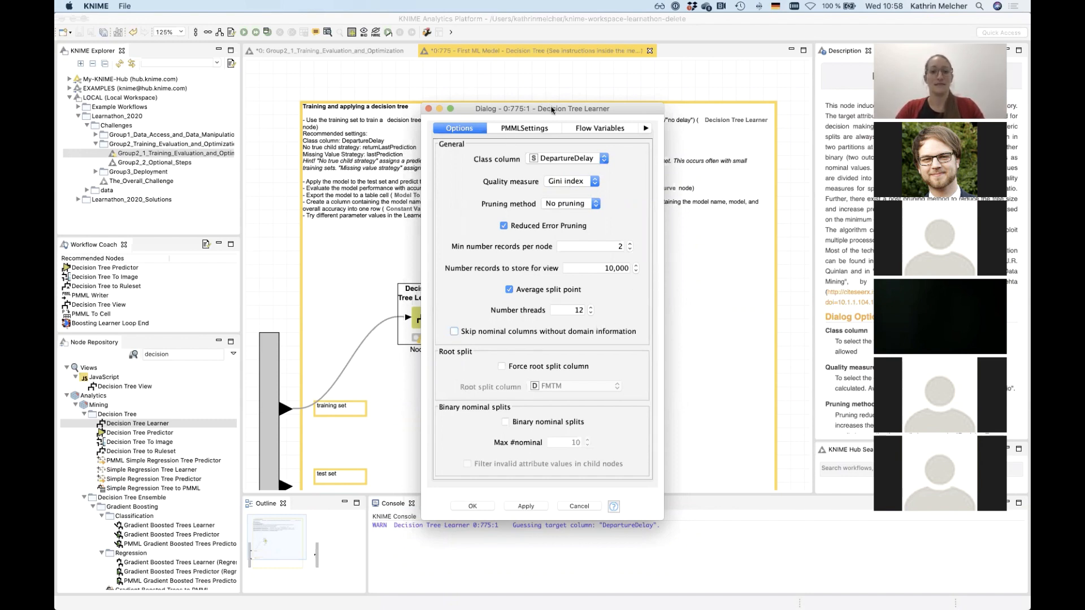
drag(550, 109, 578, 102)
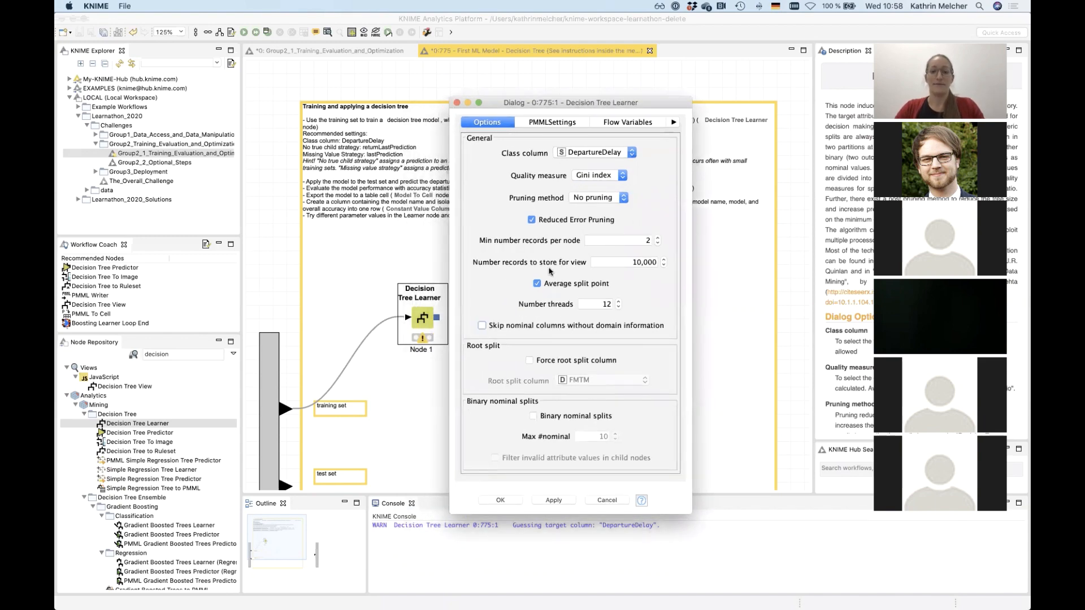
click(500, 501)
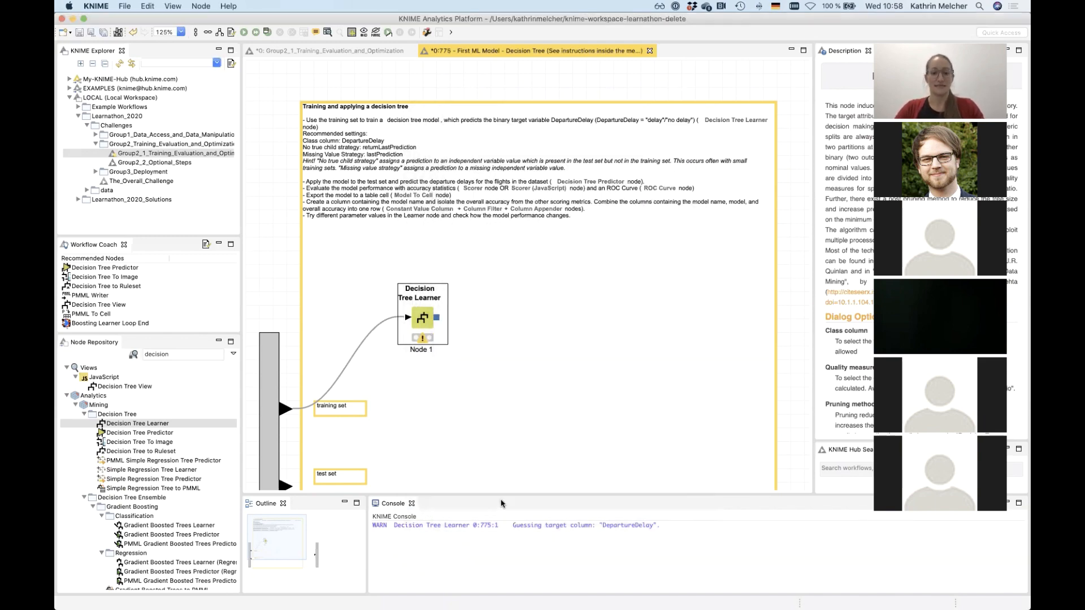
Execute the Decision Tree Learner node and recheck its general options without changing them.
right_click(426, 317)
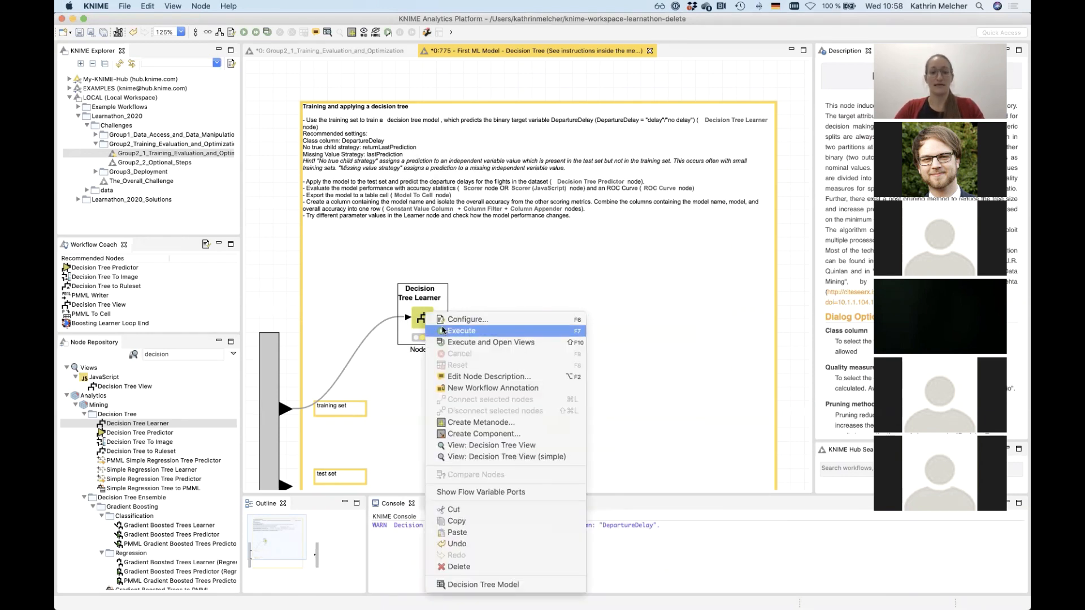
click(446, 332)
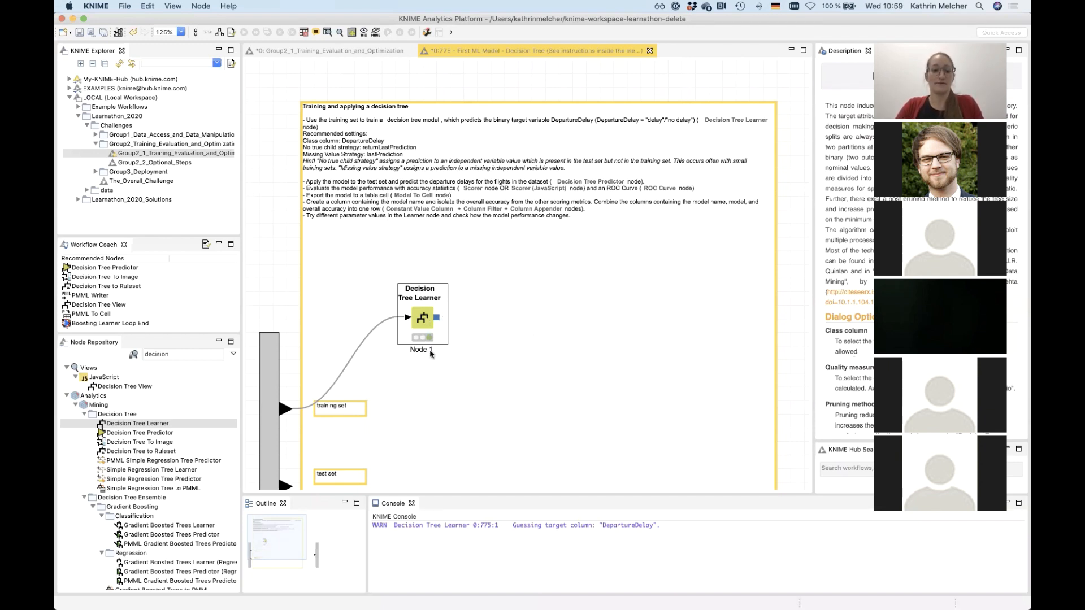
double_click(421, 320)
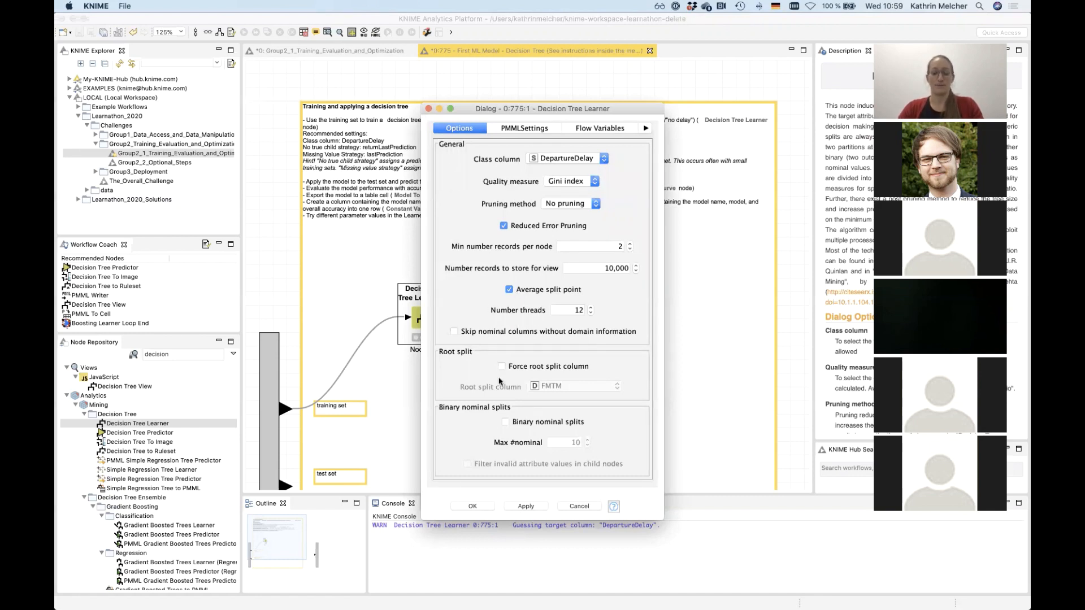
click(481, 506)
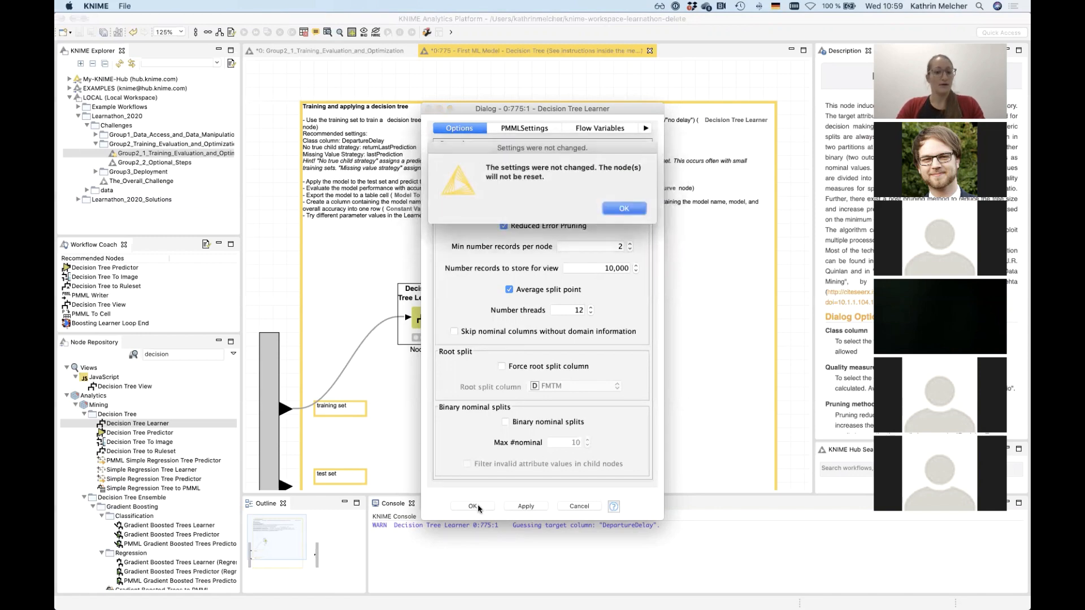
click(635, 207)
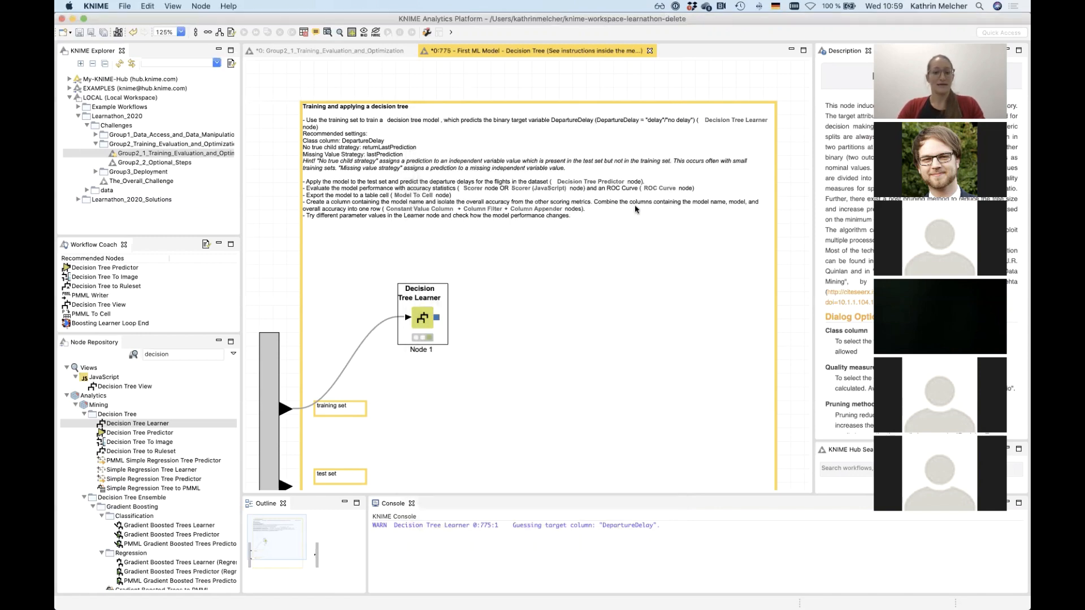
Add a Decision Tree Predictor node and connect the learner's model and the test set to its inputs.
click(164, 433)
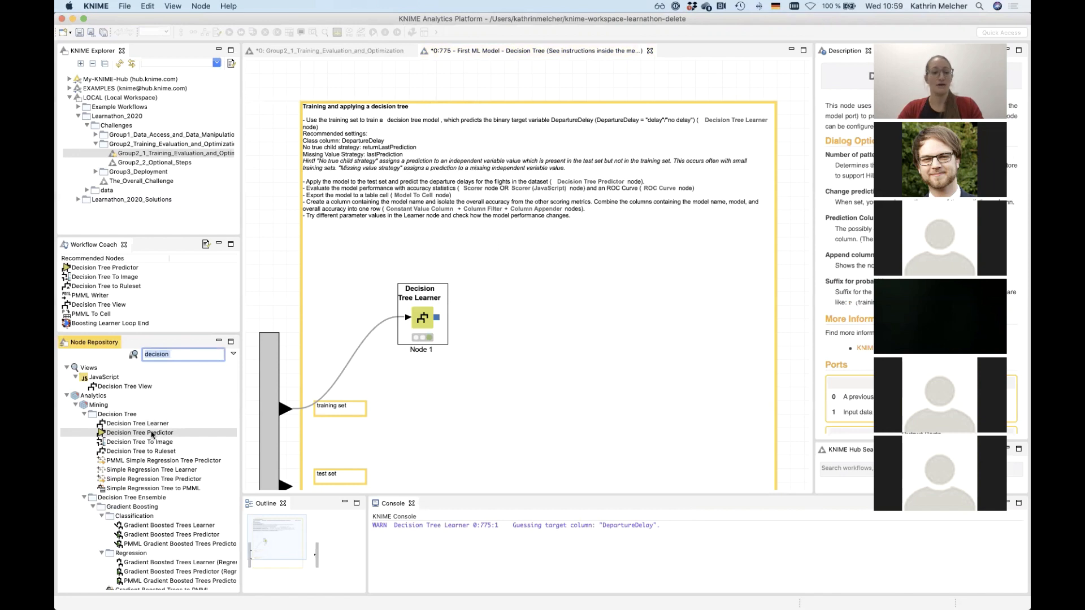
drag(153, 435, 524, 412)
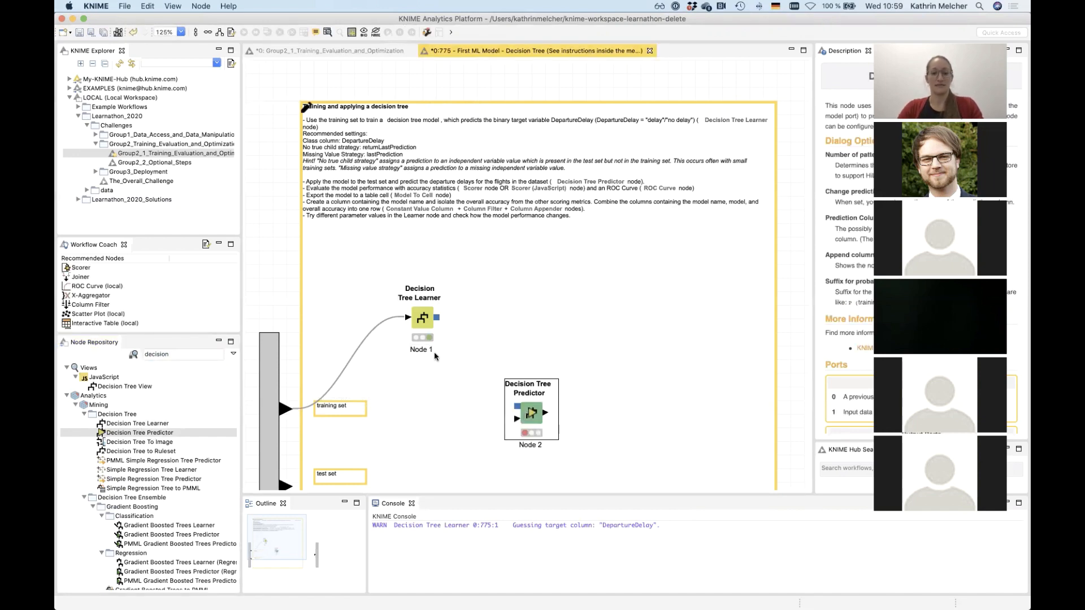
drag(437, 318, 534, 413)
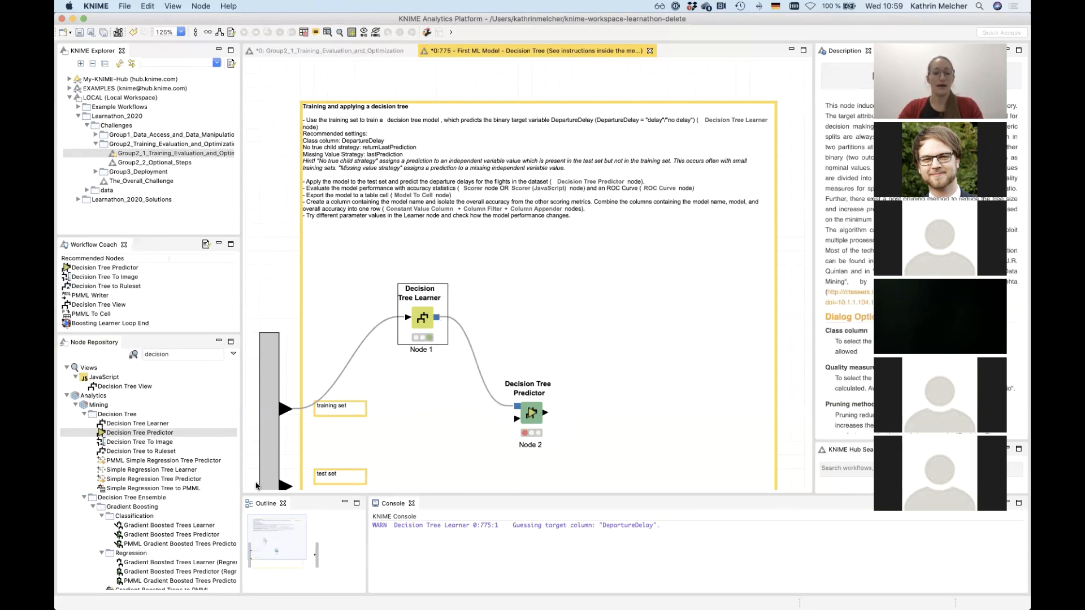
drag(286, 486, 516, 419)
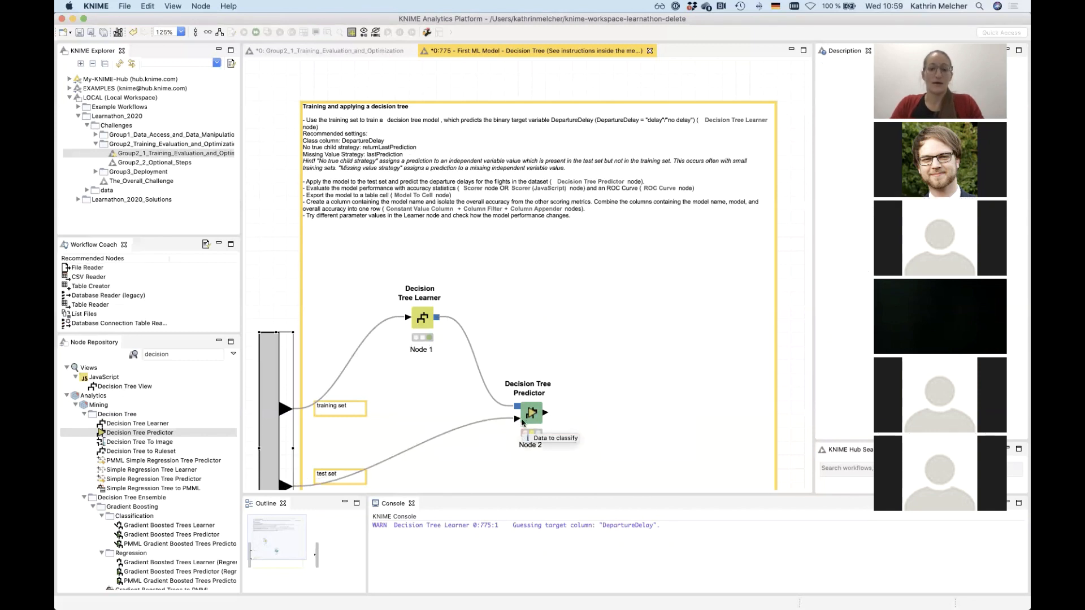
Execute the Decision Tree Predictor and examine the prediction column in its classified data table.
right_click(533, 411)
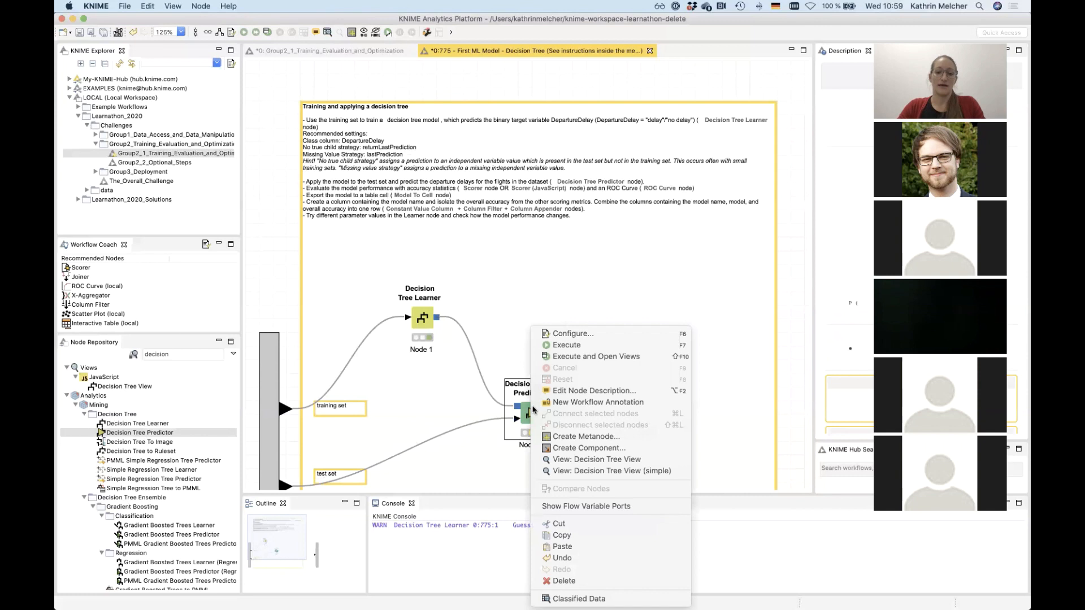
click(567, 345)
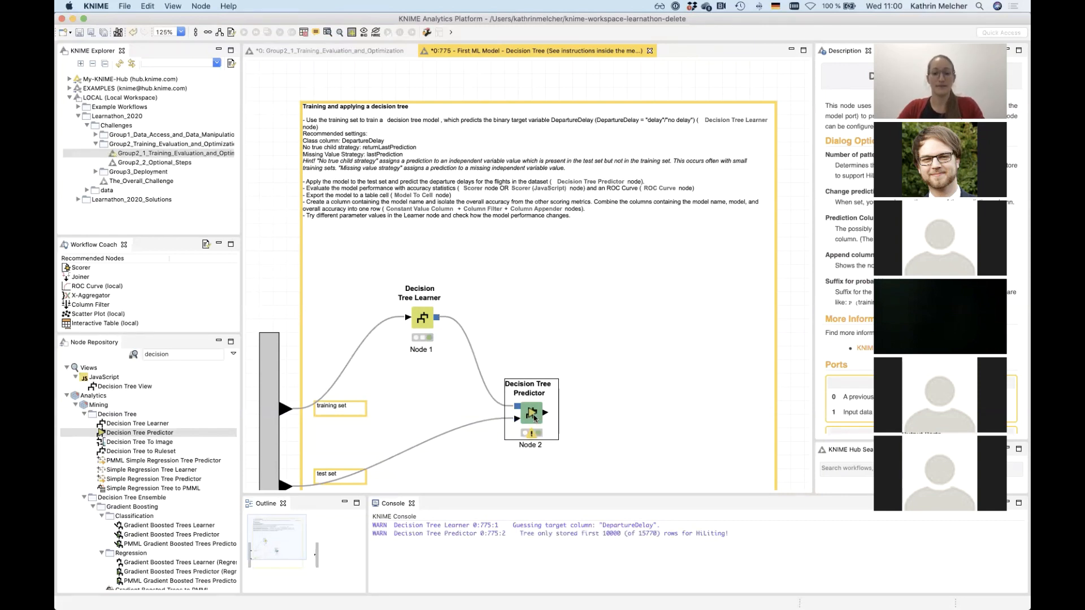
right_click(534, 418)
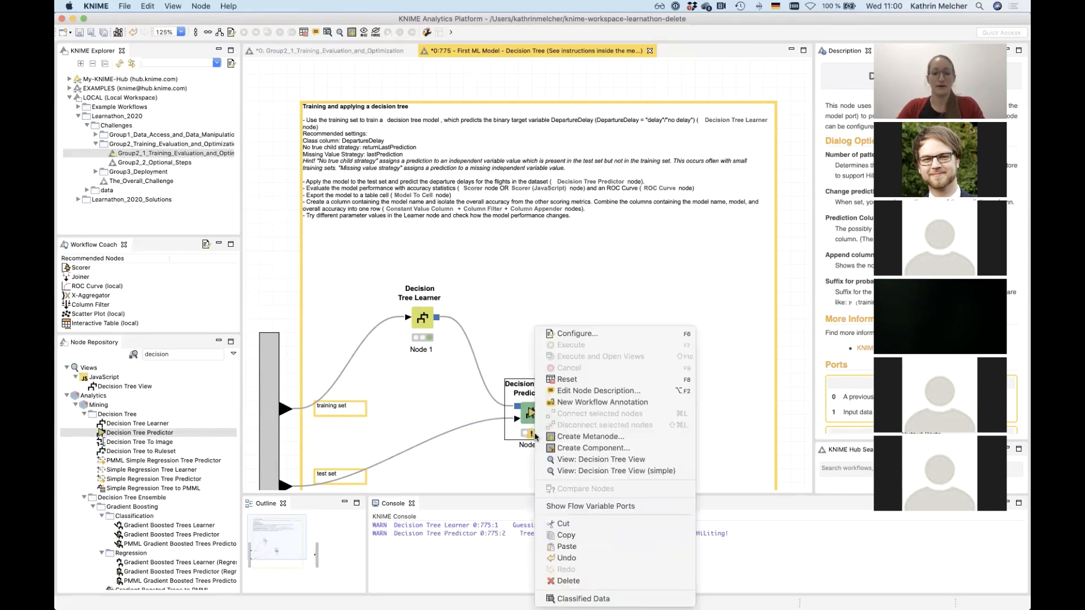
click(578, 599)
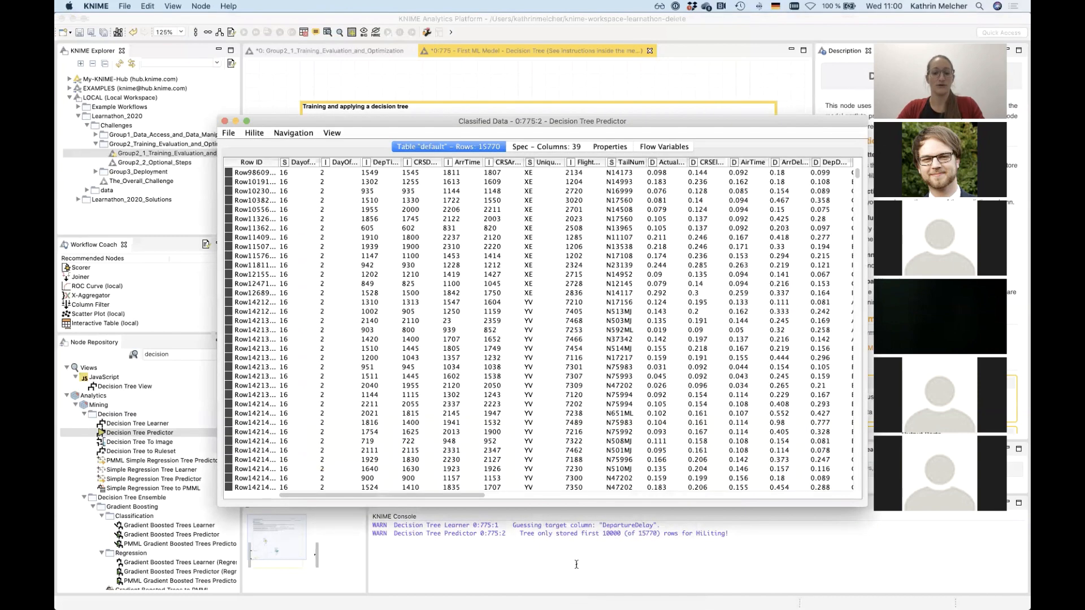
drag(438, 500, 833, 494)
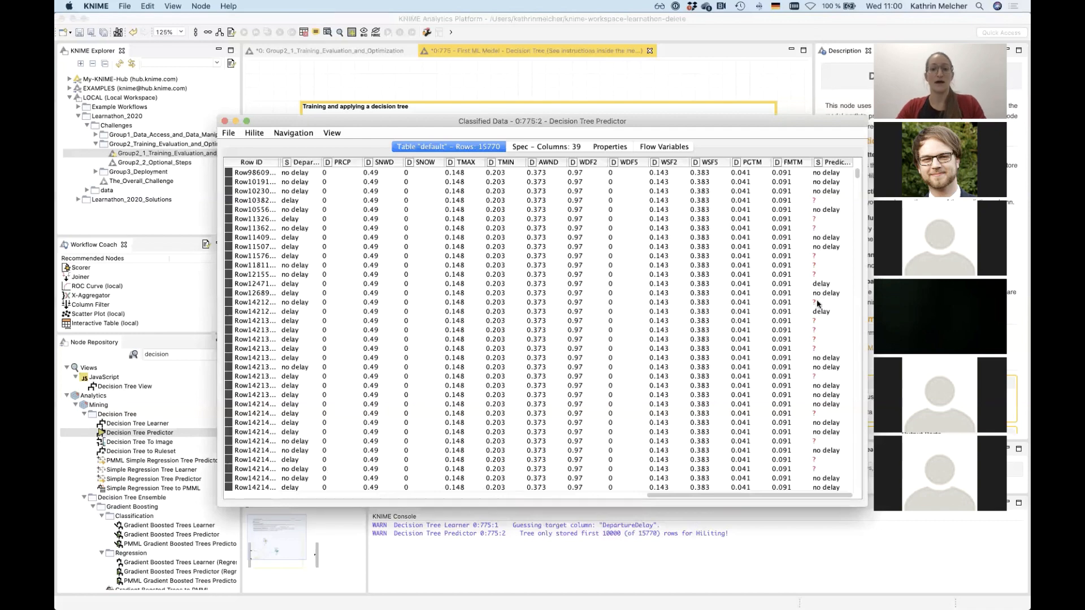
click(225, 121)
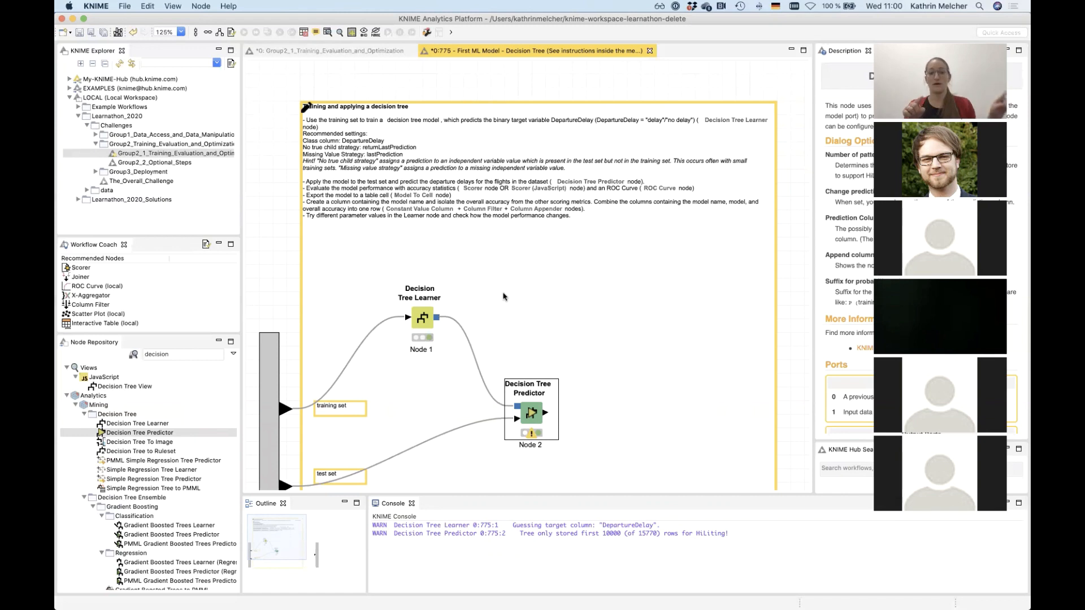
Set the Decision Tree Learner's no true child strategy to returnLastPrediction in its PMML settings.
double_click(423, 318)
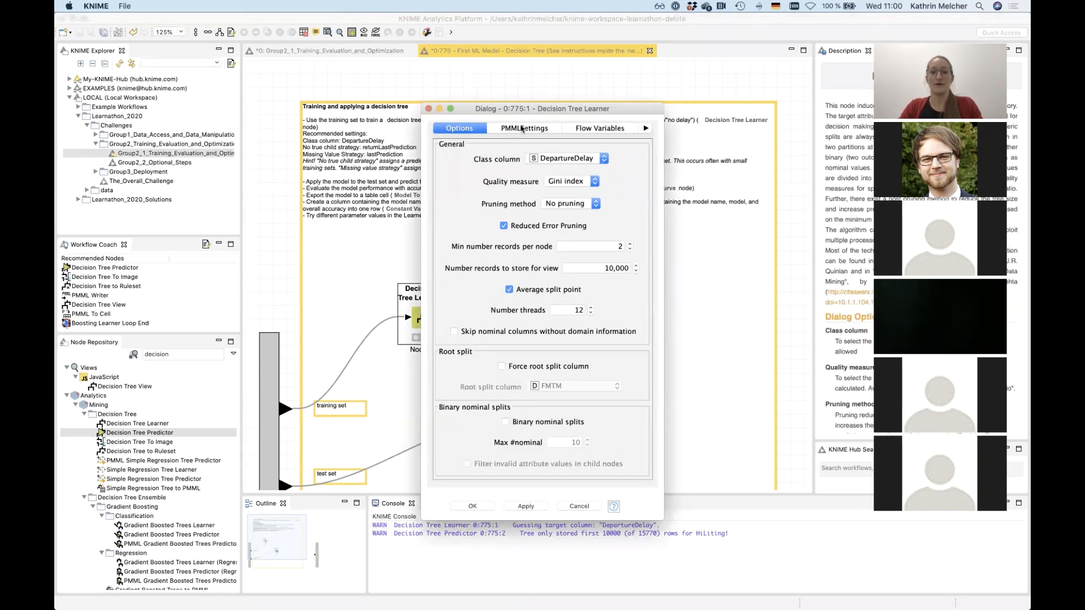
click(521, 128)
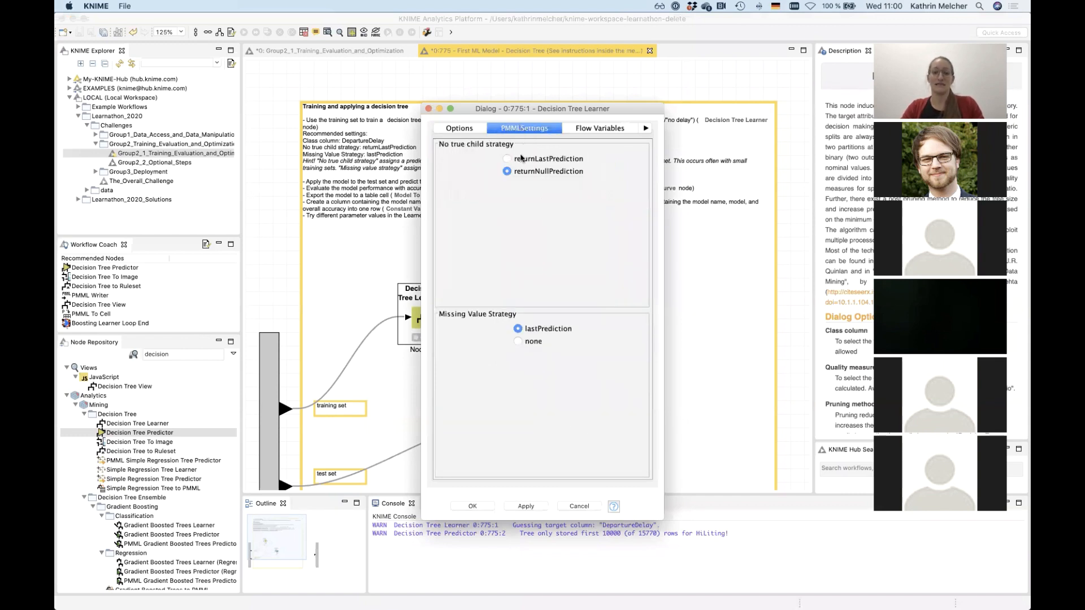
click(521, 158)
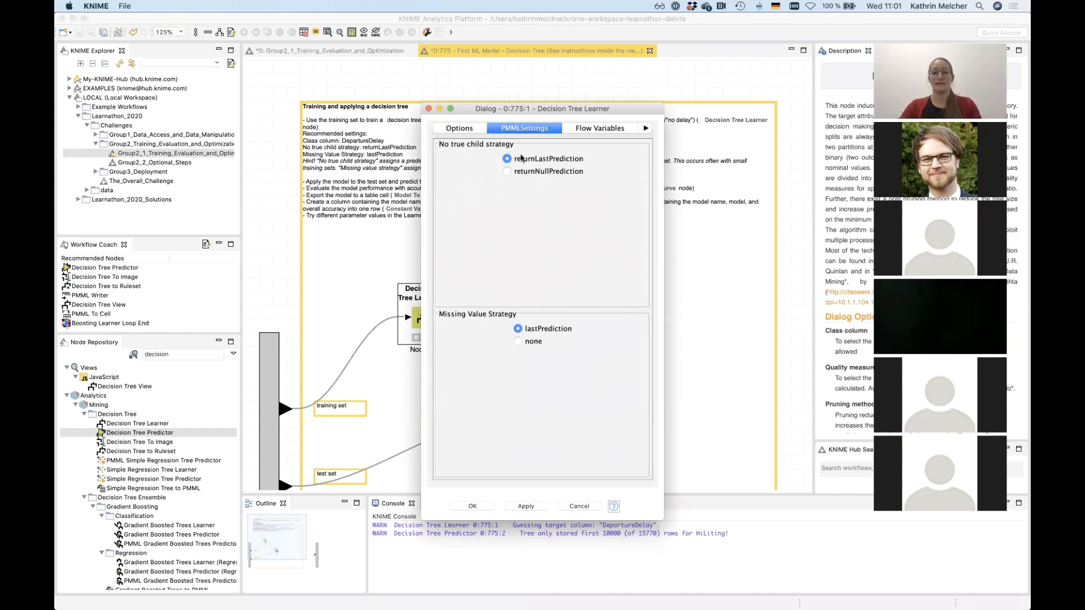
click(473, 508)
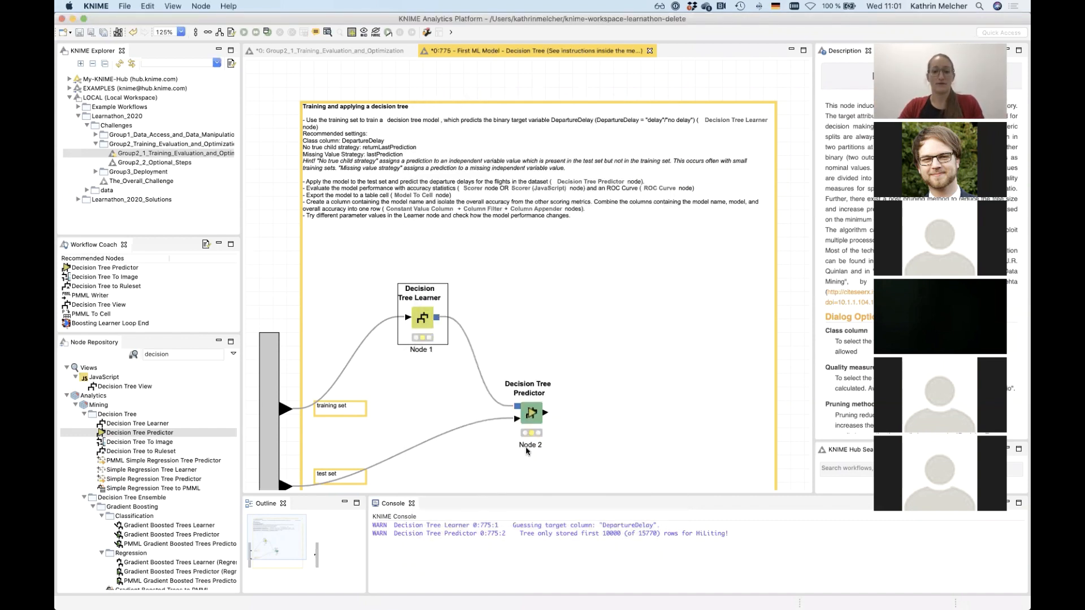
Execute the Decision Tree Predictor again and add a Scorer node connected to its output.
right_click(531, 418)
click(567, 354)
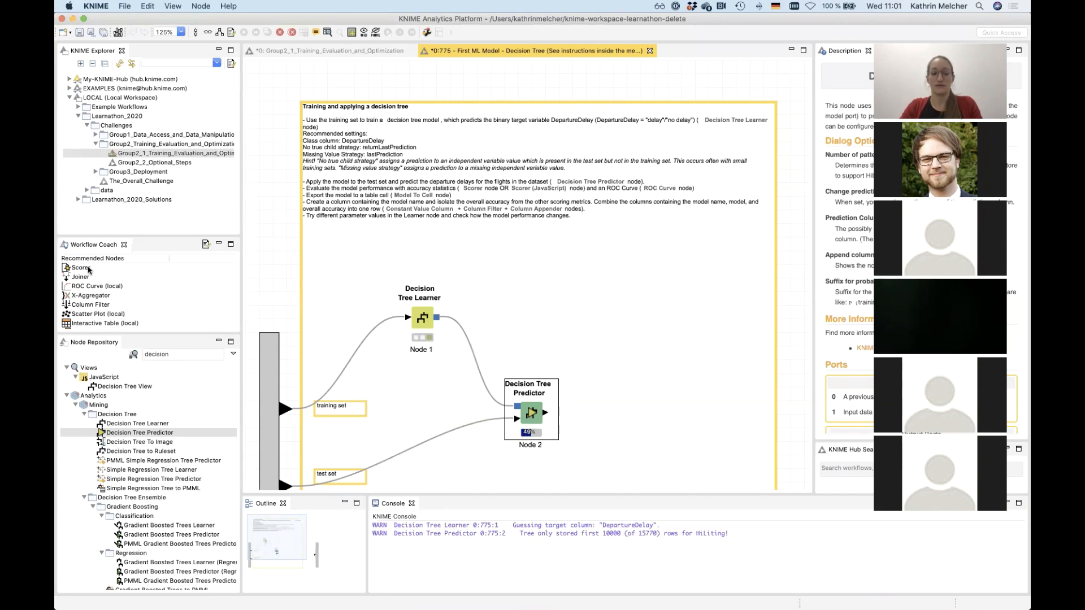
double_click(180, 355)
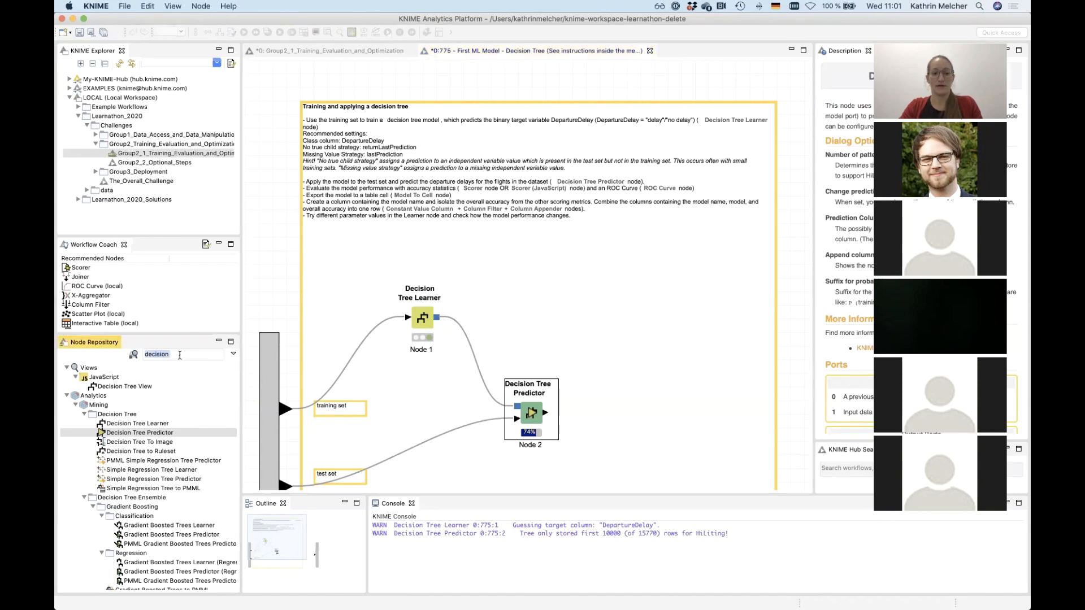
key(BackSpace)
text(scorer)
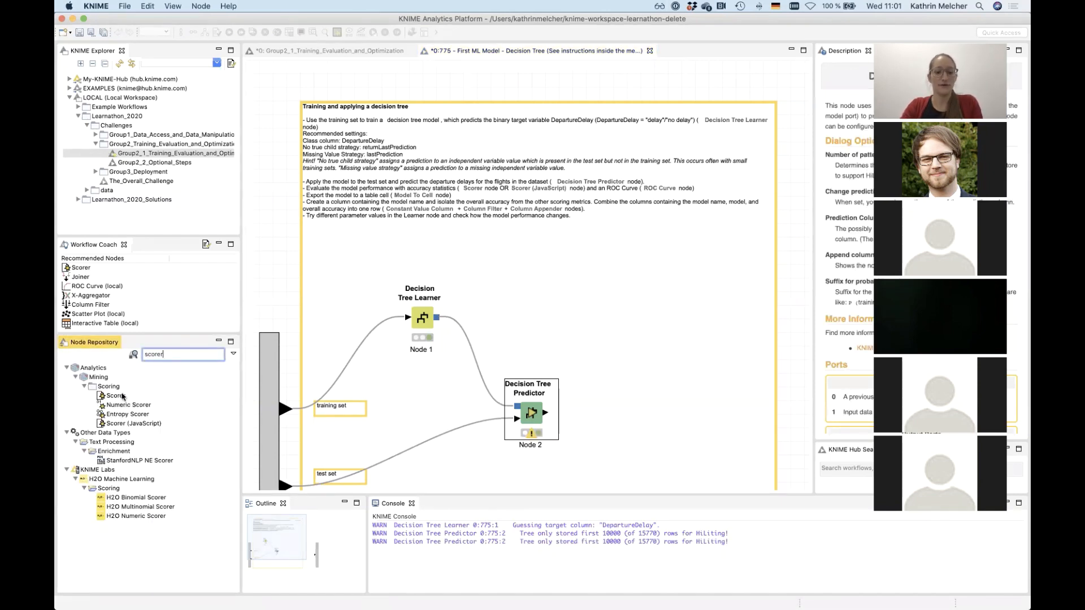
click(124, 396)
drag(575, 455, 597, 414)
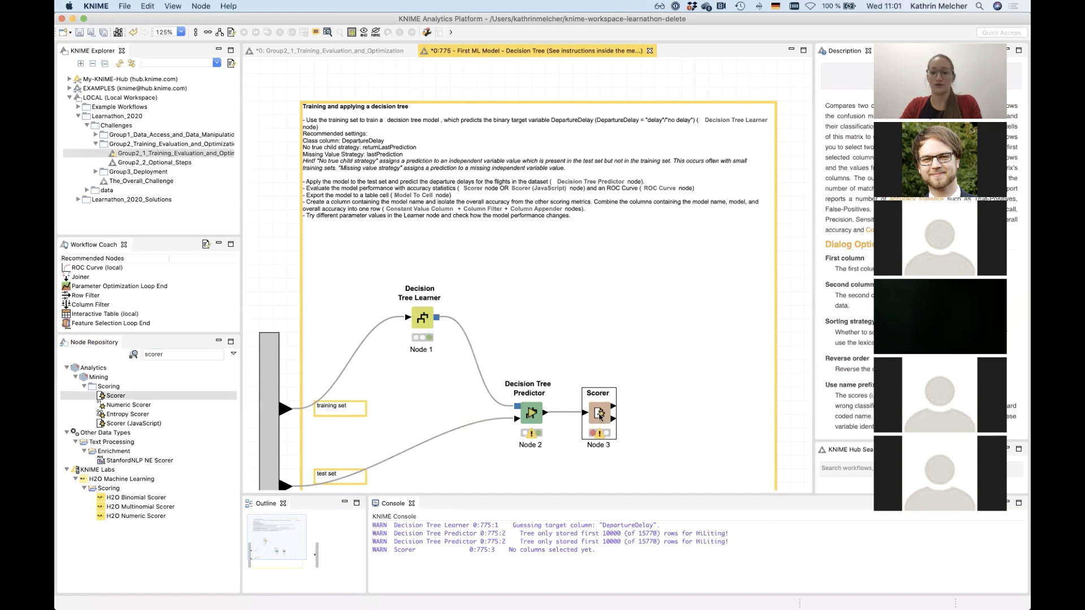
Configure the Scorer to compare DepartureDelay as the first column with Prediction (DepartureDelay) as the second column.
double_click(600, 417)
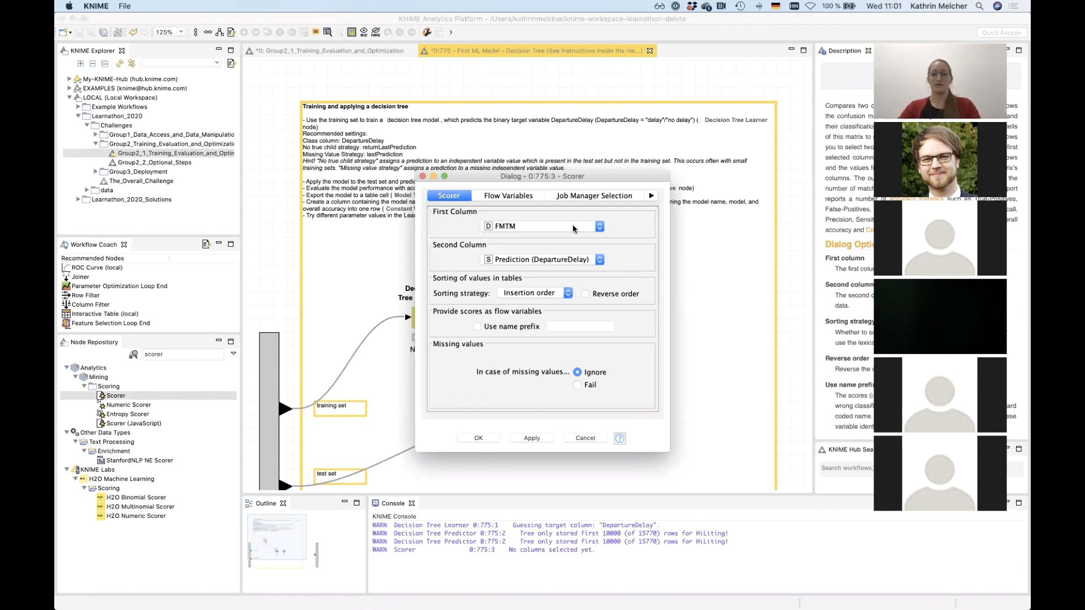
click(572, 226)
scroll(563, 257, down, 5)
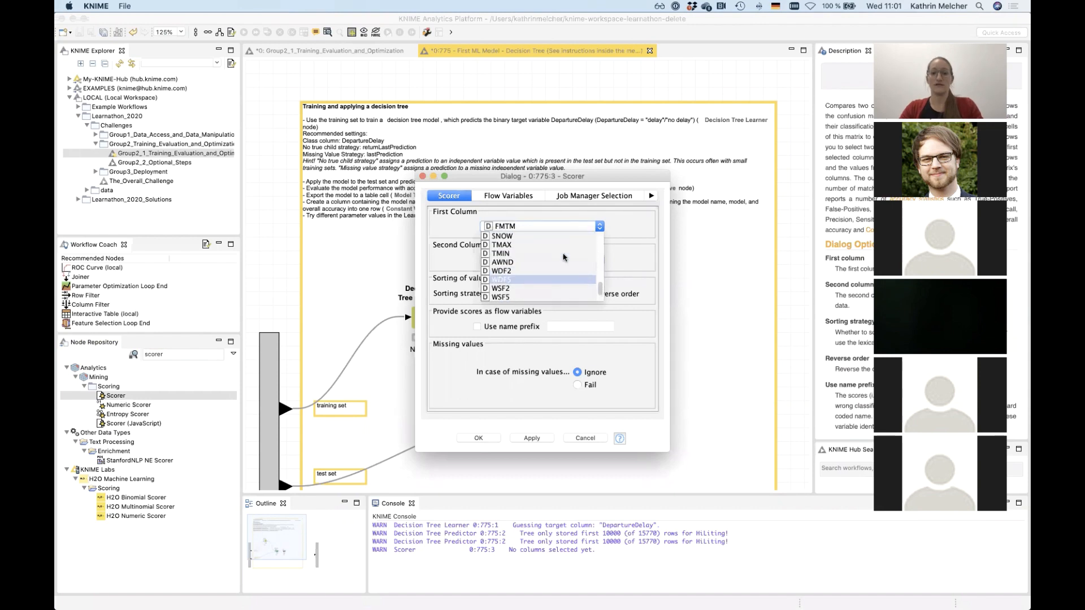
scroll(563, 257, up, 2)
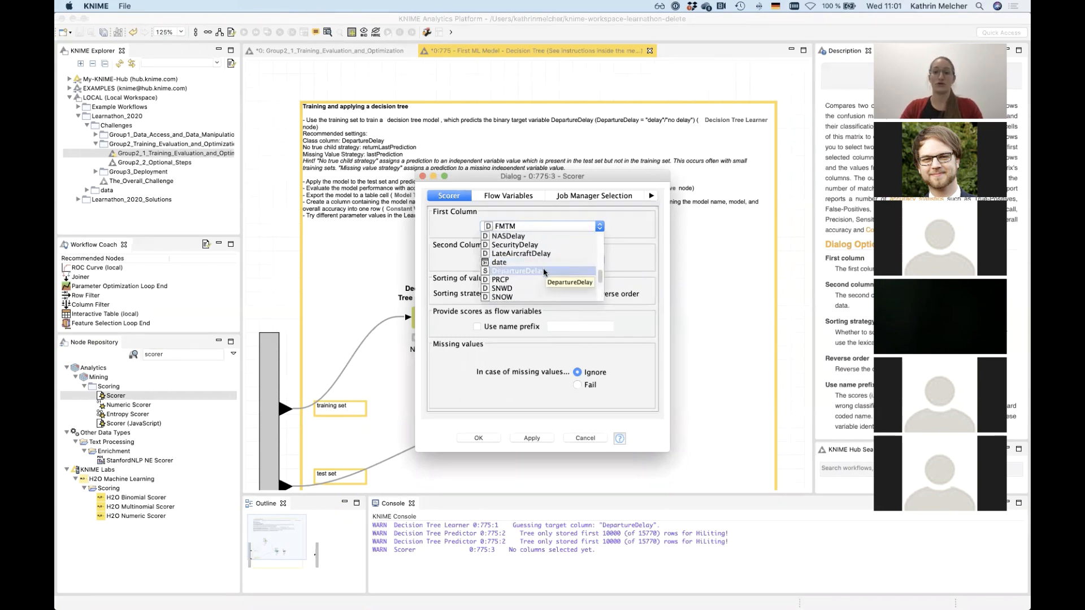
click(544, 273)
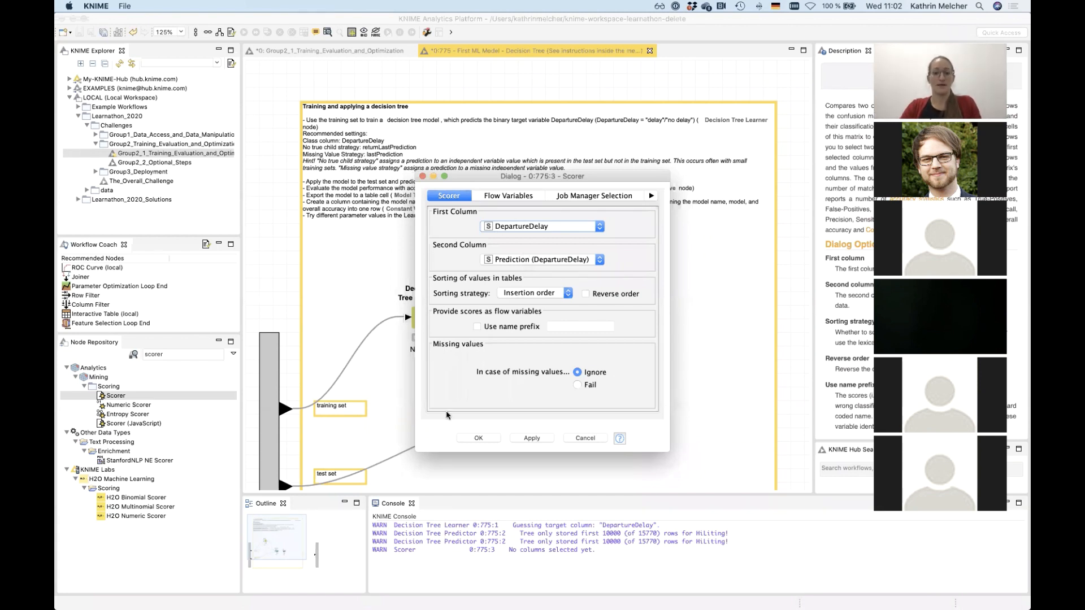
click(473, 438)
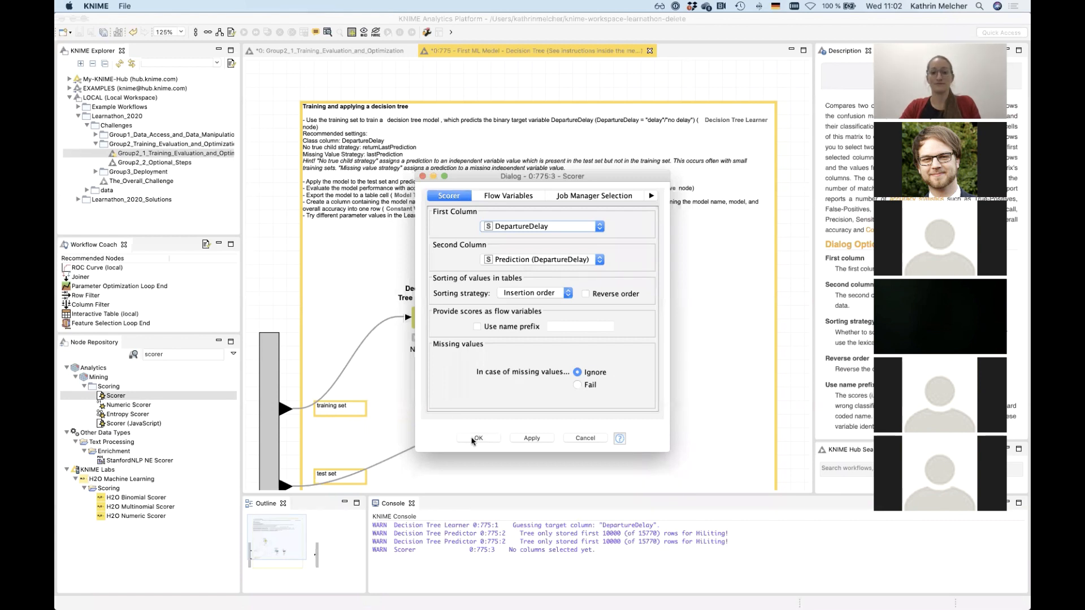
Execute the Scorer and examine the confusion matrix and accuracy of the decision tree's predictions.
right_click(597, 414)
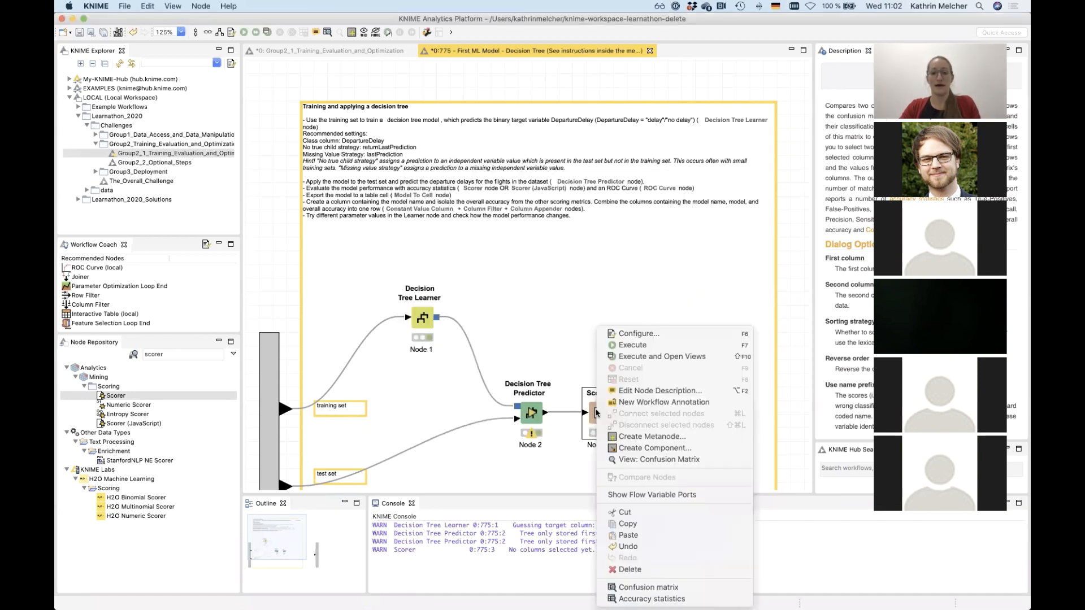
click(640, 356)
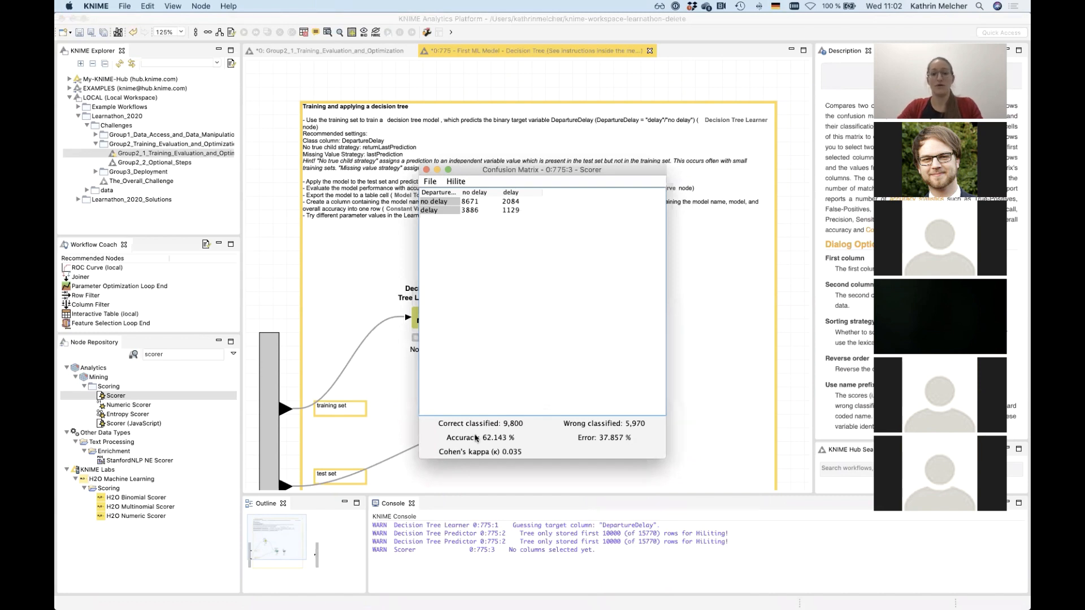
drag(556, 169, 445, 205)
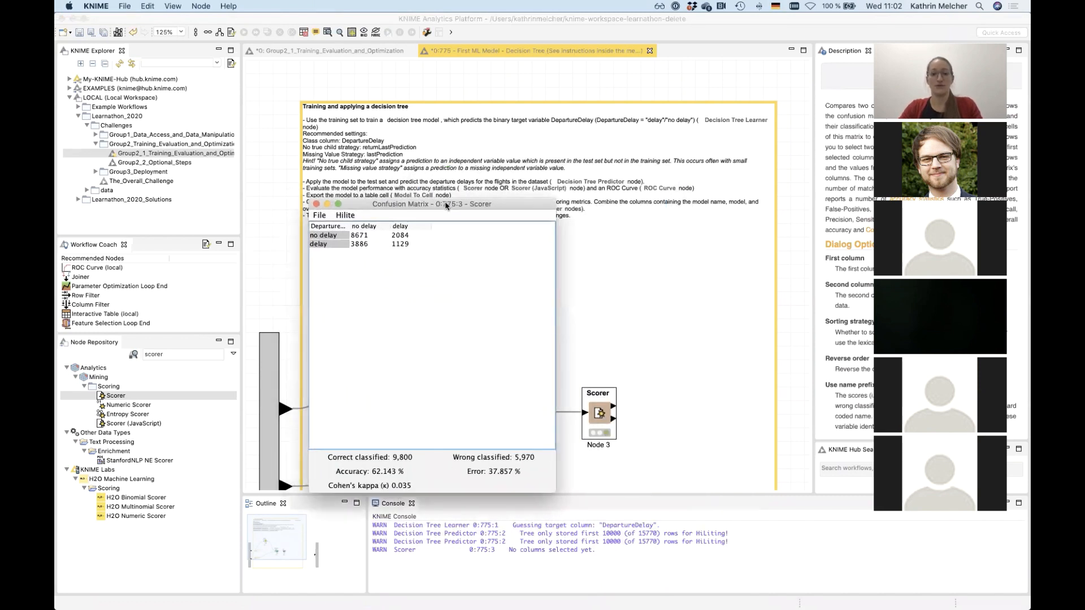
click(316, 205)
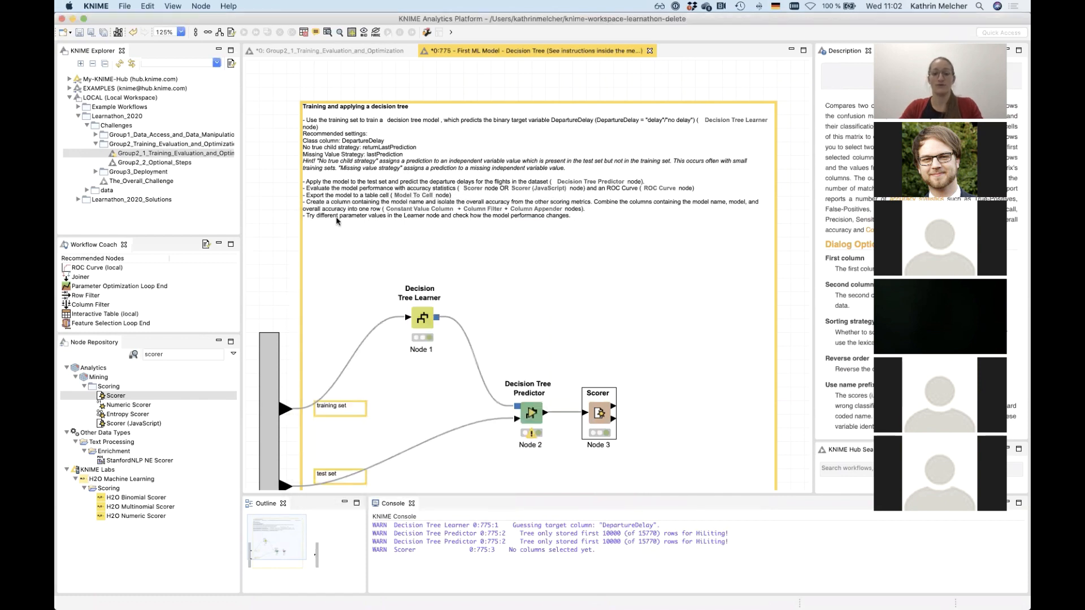
right_click(600, 402)
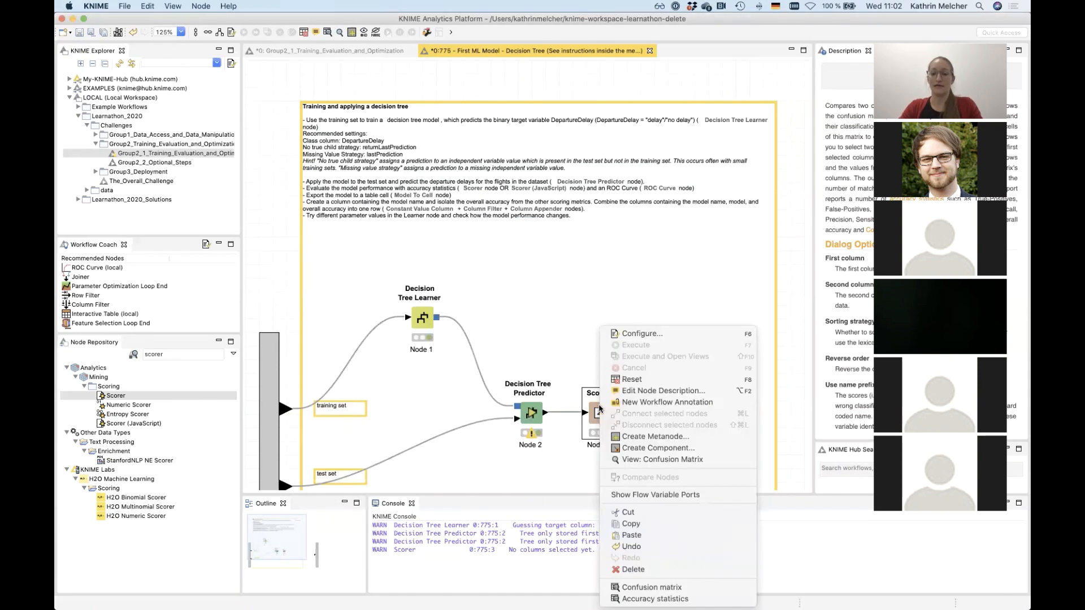
click(643, 459)
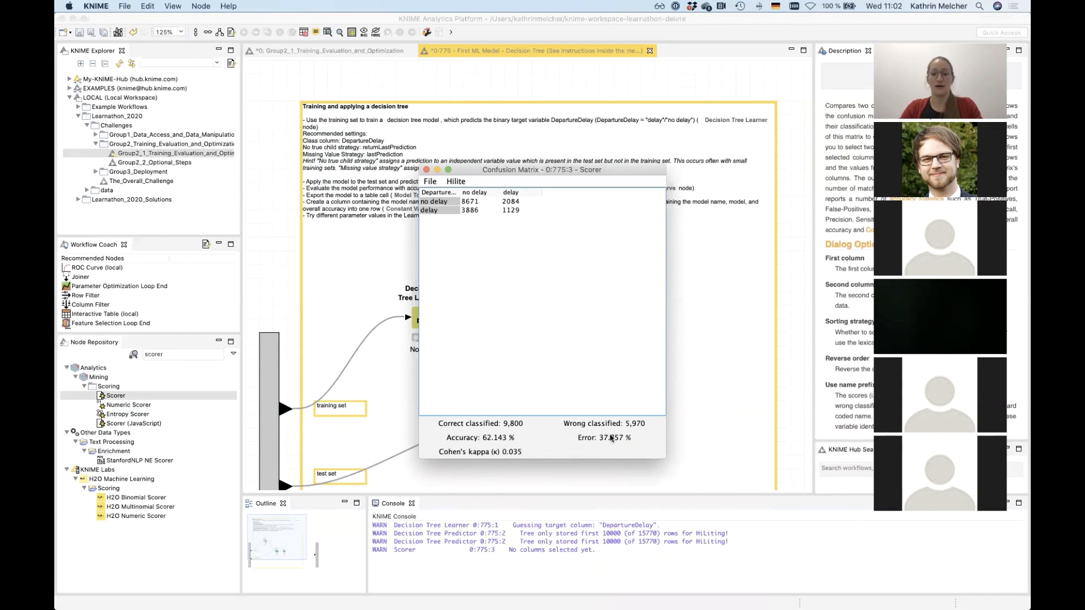
click(427, 170)
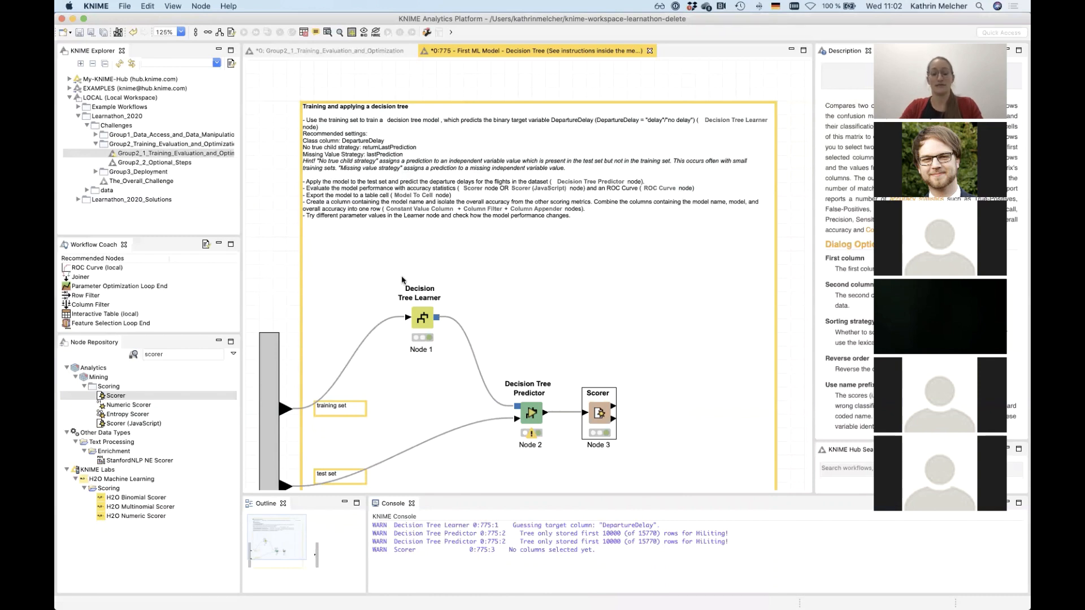
Examine the root split and its branches in the Decision Tree Learner's tree view.
click(423, 317)
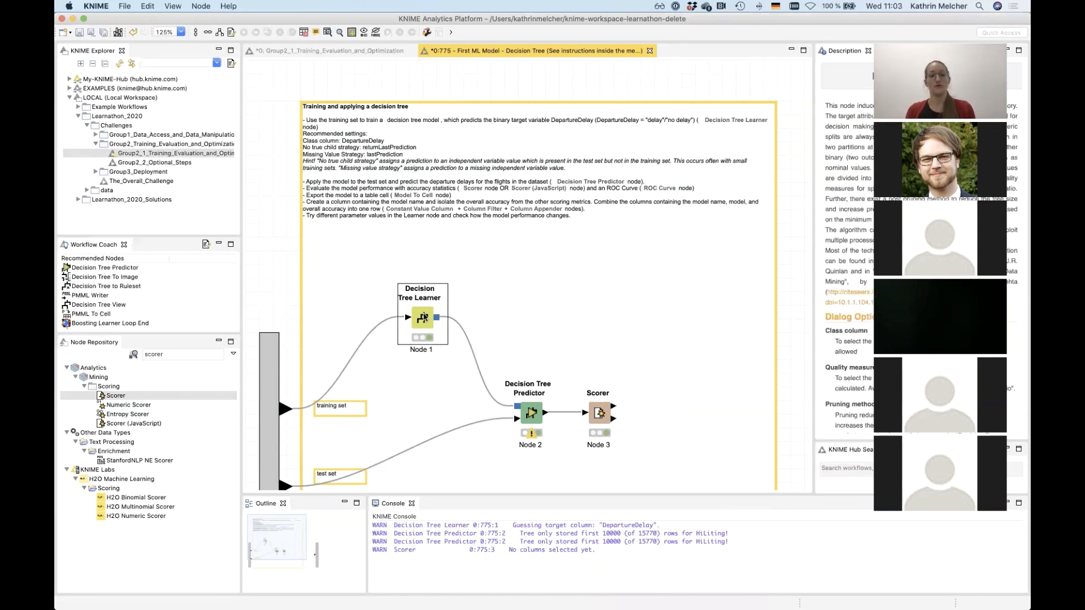
right_click(424, 318)
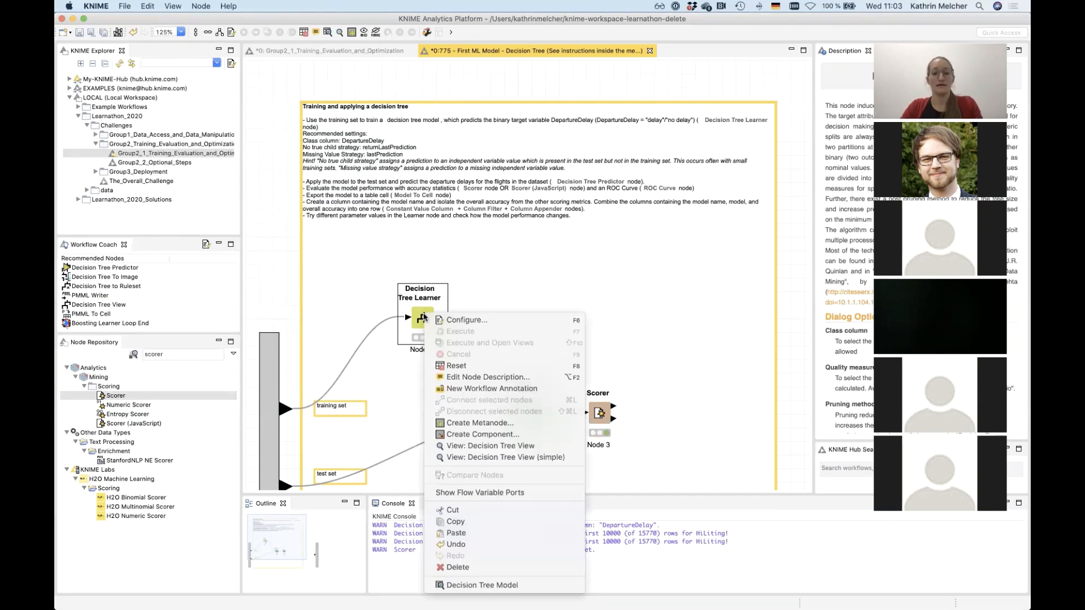
click(465, 446)
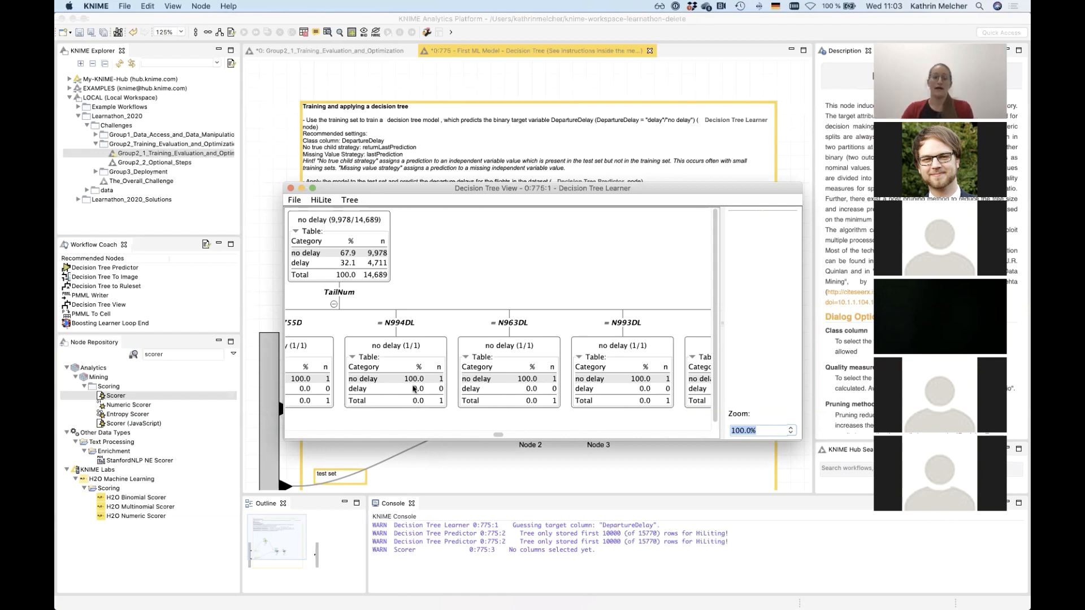
click(290, 189)
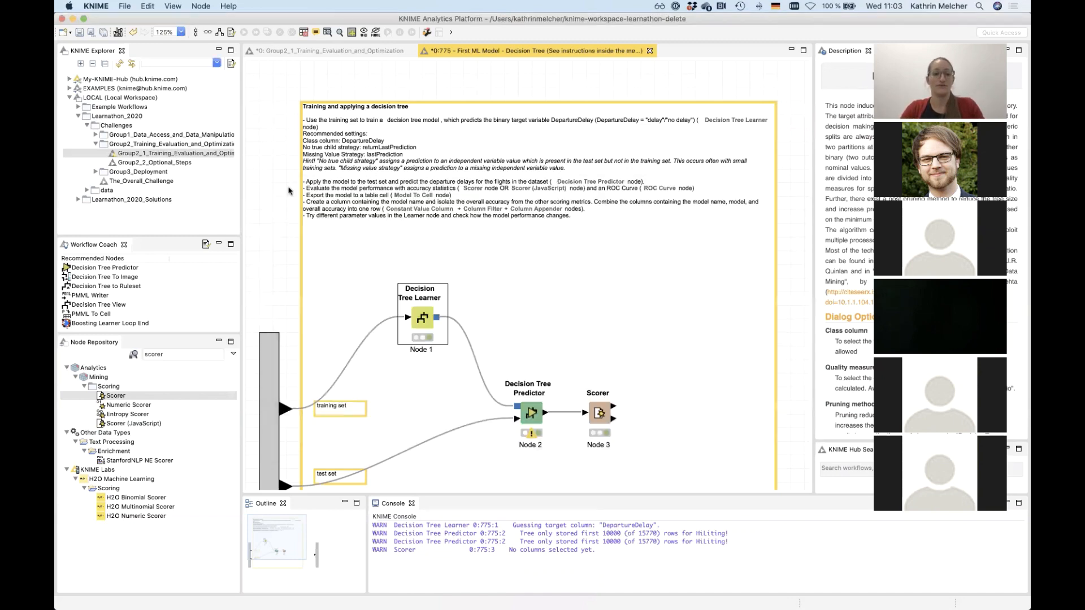
Set the Decision Tree Learner's quality measure to Gain ratio and execute the node again.
double_click(422, 319)
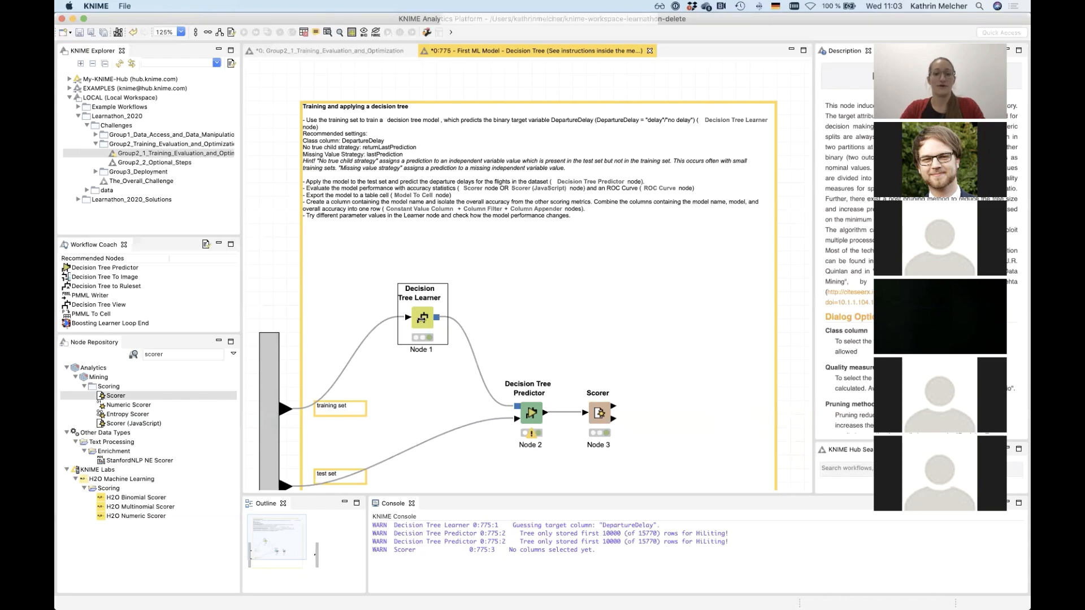
click(466, 130)
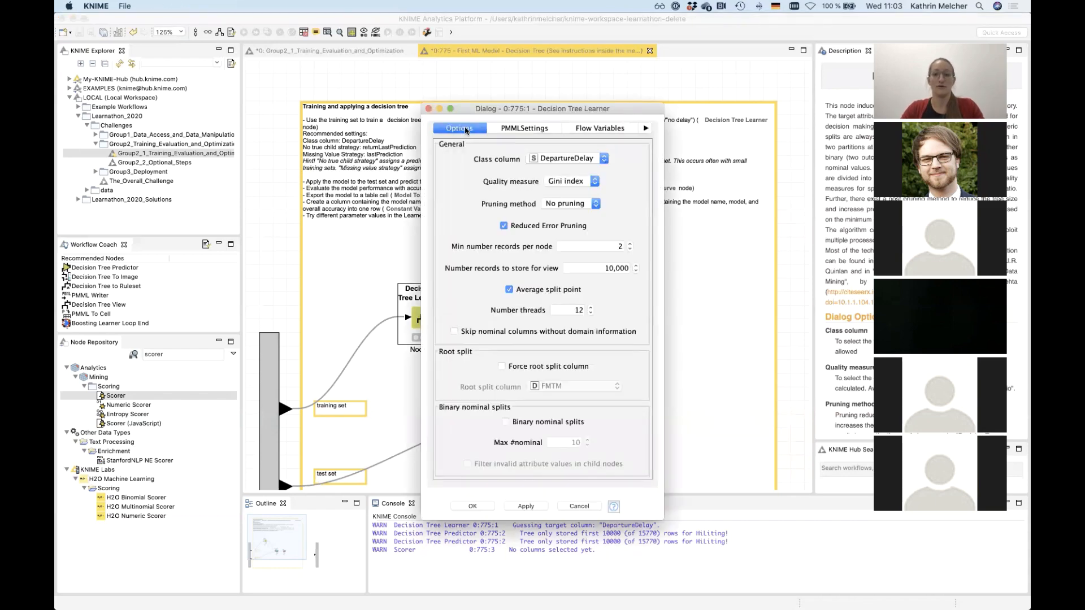
click(570, 182)
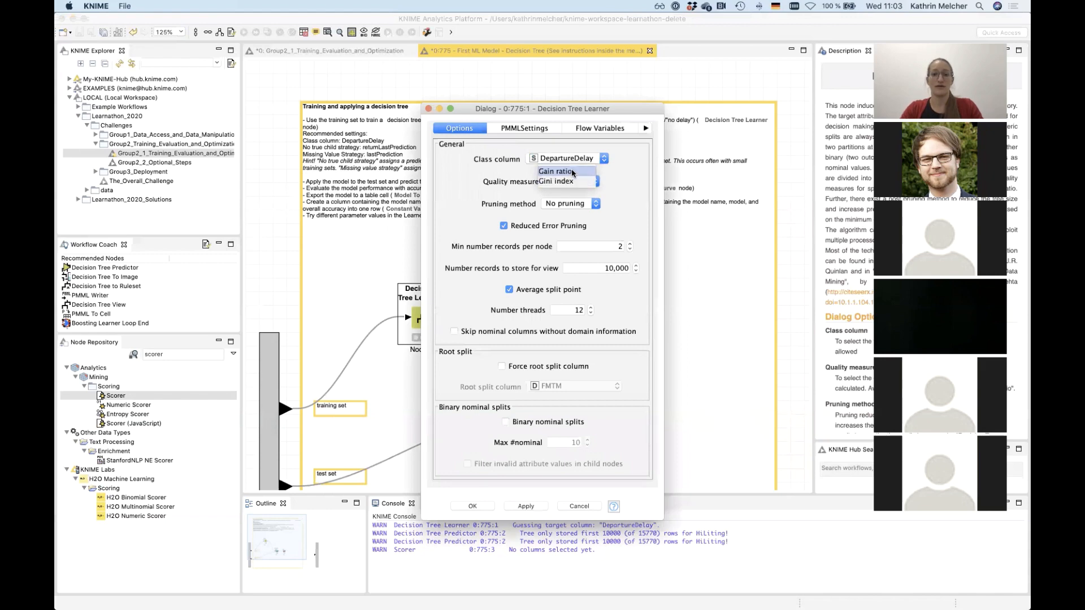
click(572, 170)
click(472, 506)
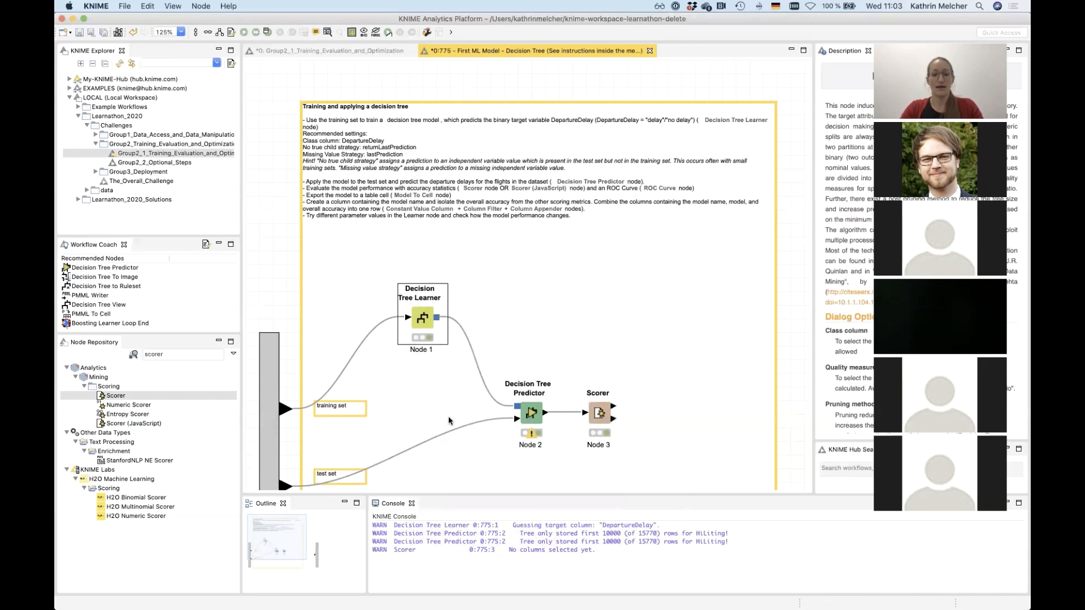
right_click(423, 318)
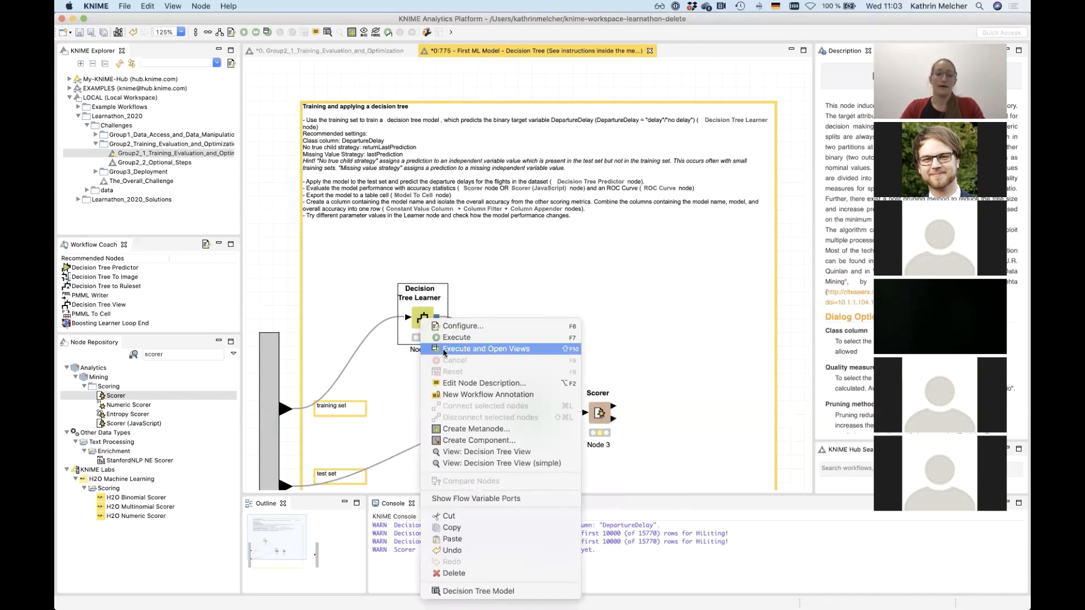
click(441, 338)
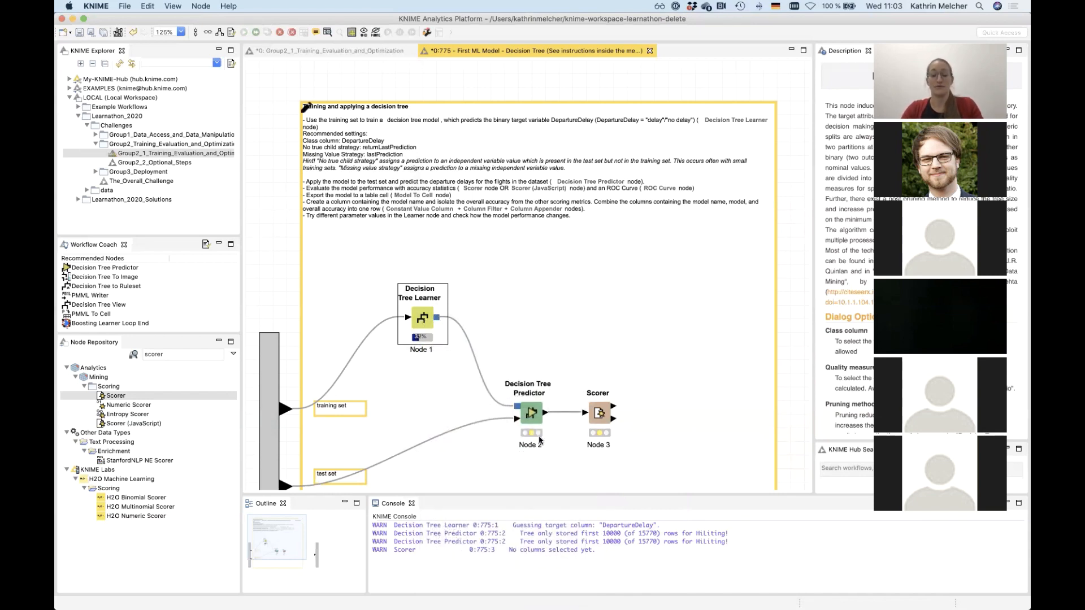
Examine the retrained decision tree's splits, expanding the DepTime branches <= 2,237.5, > 305 and > 2,126.5.
right_click(426, 323)
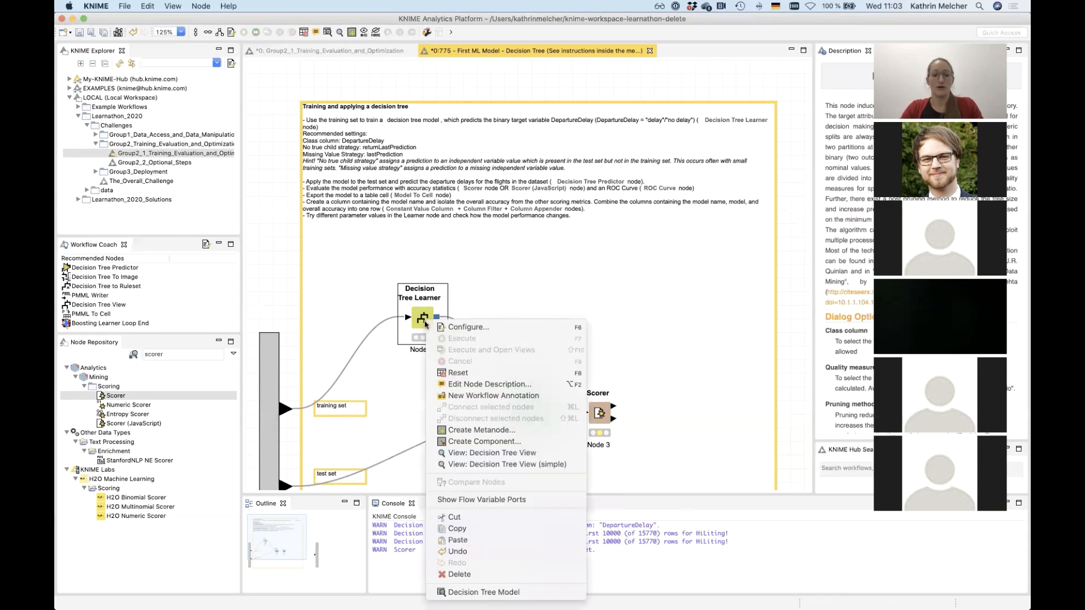
click(482, 452)
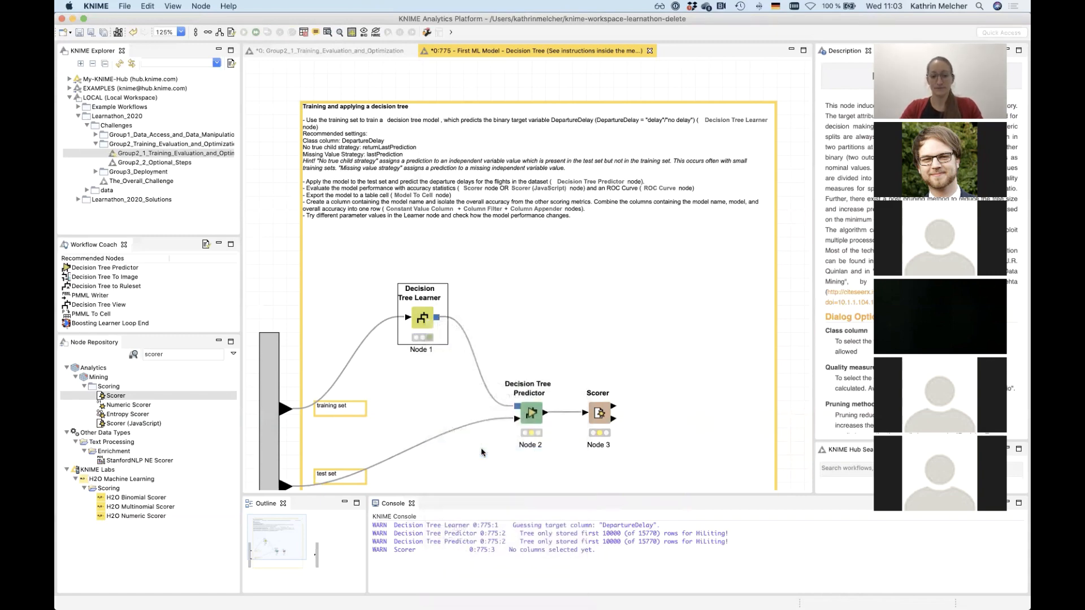
click(586, 347)
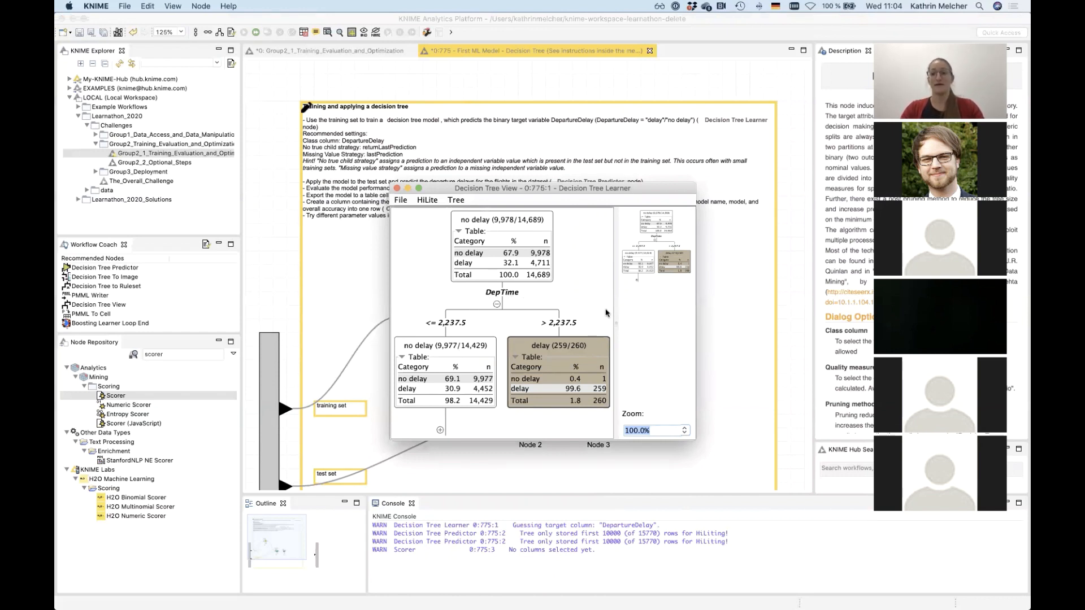
click(441, 432)
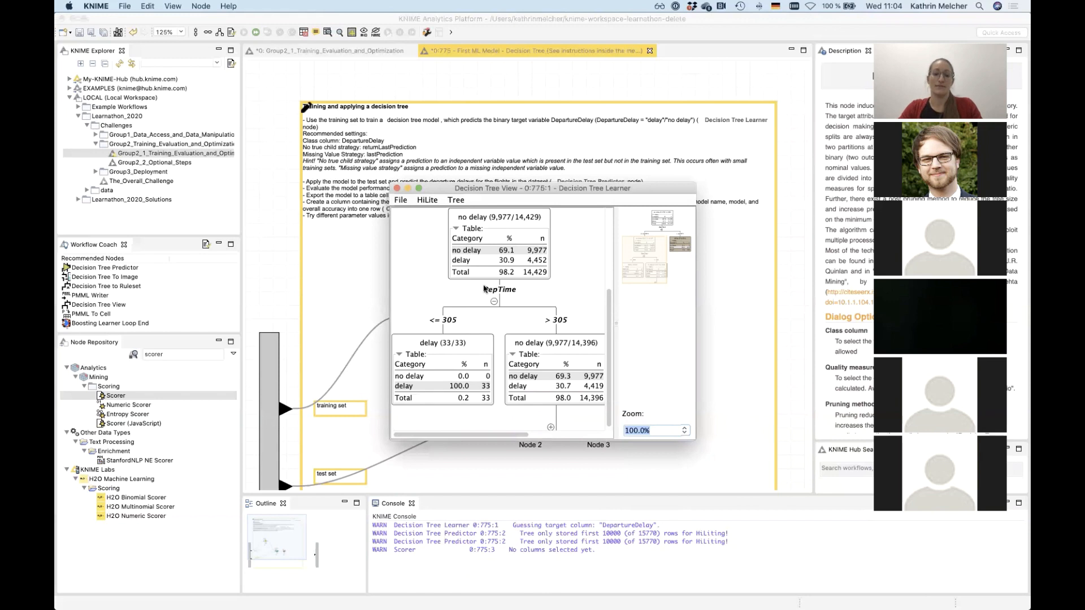
click(551, 426)
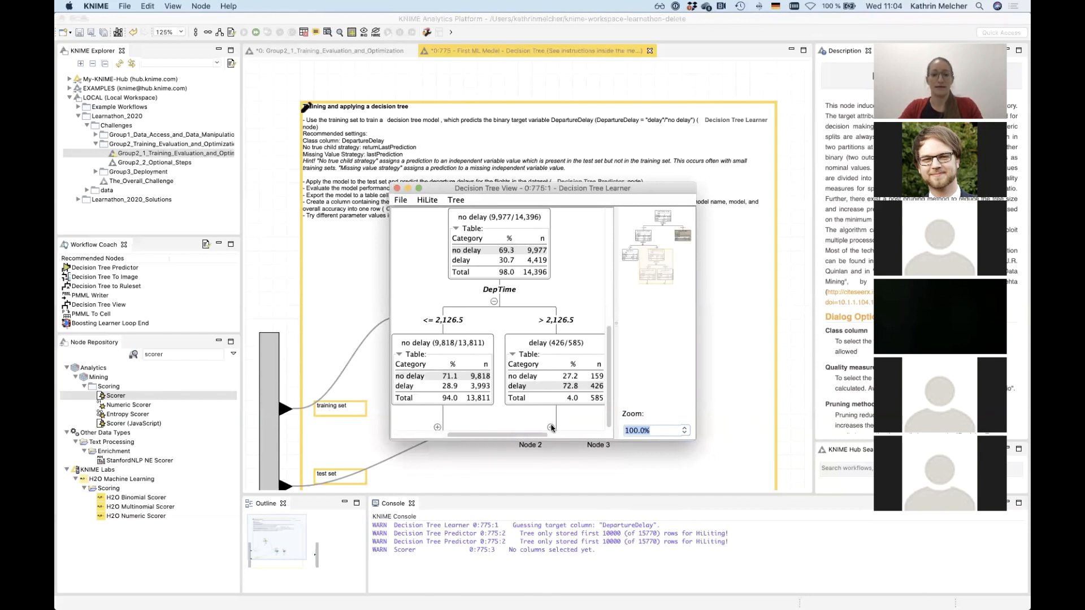
click(551, 427)
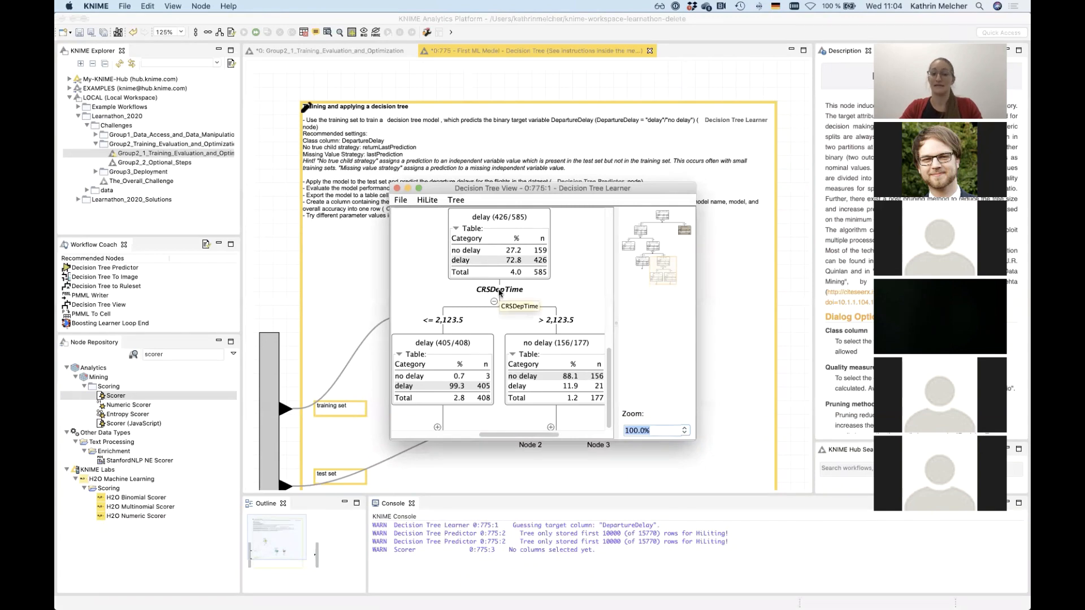
click(396, 188)
Execute the workflow through the Scorer again and examine the confusion matrix for the retrained tree.
right_click(598, 413)
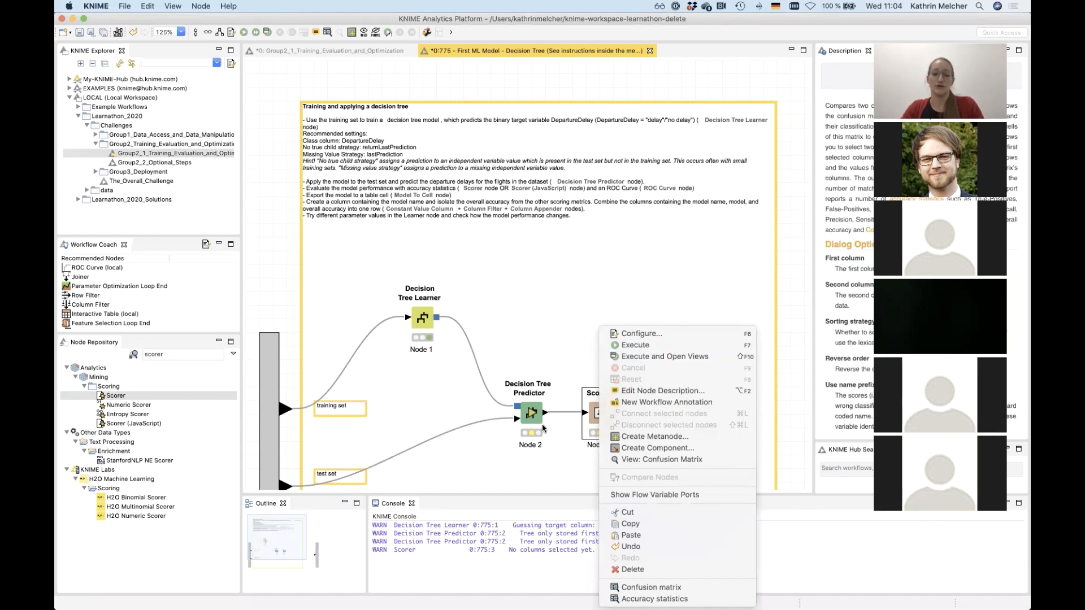
click(655, 356)
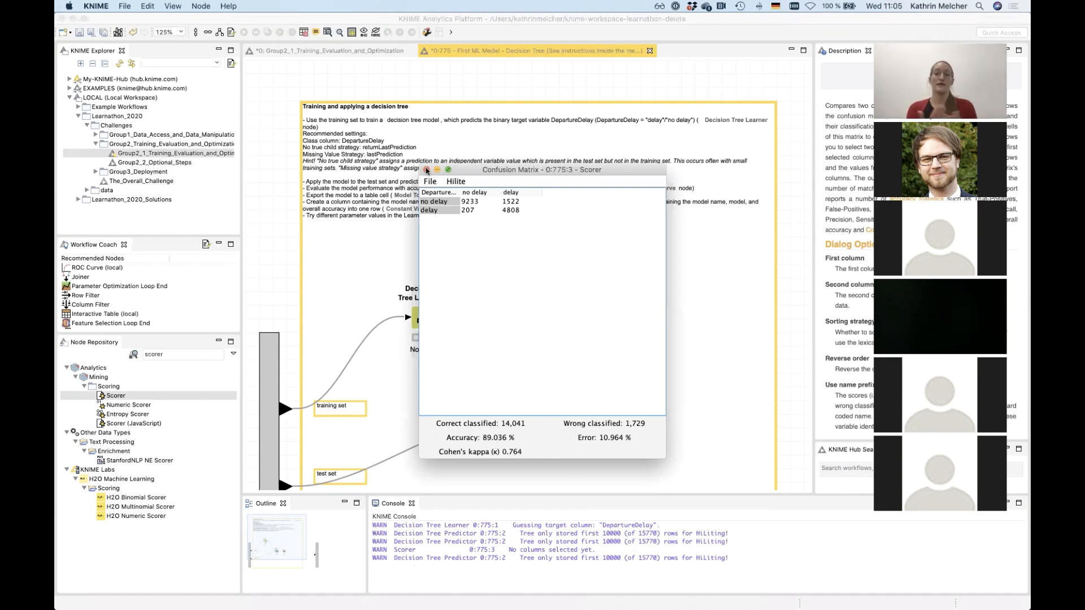
click(427, 170)
click(421, 319)
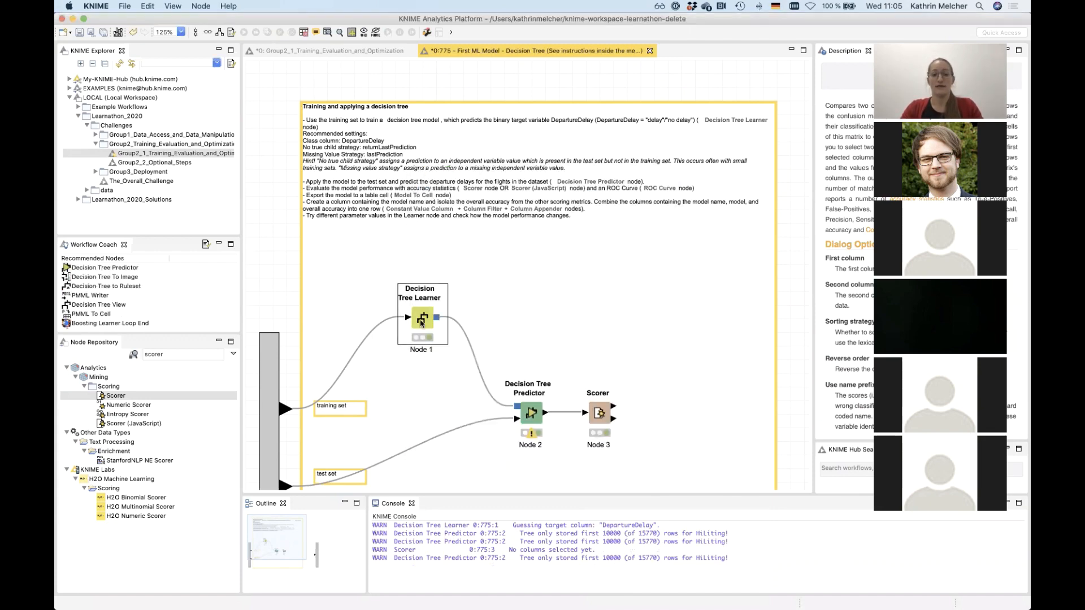
Review the Decision Tree Learner's pruning and minimum-records settings and close its configuration with the settings as they are.
double_click(421, 319)
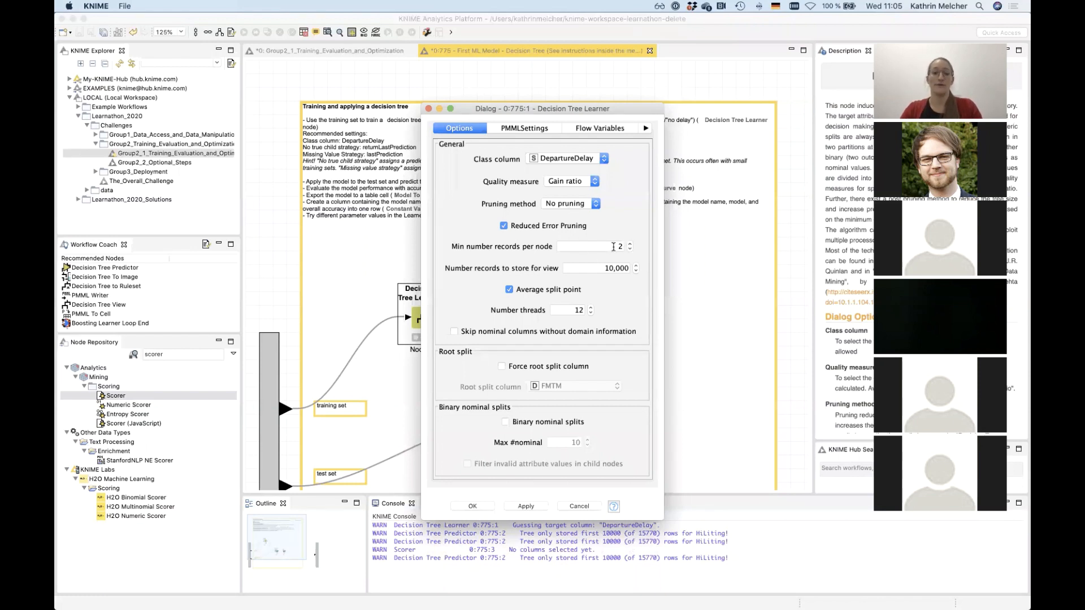
click(476, 507)
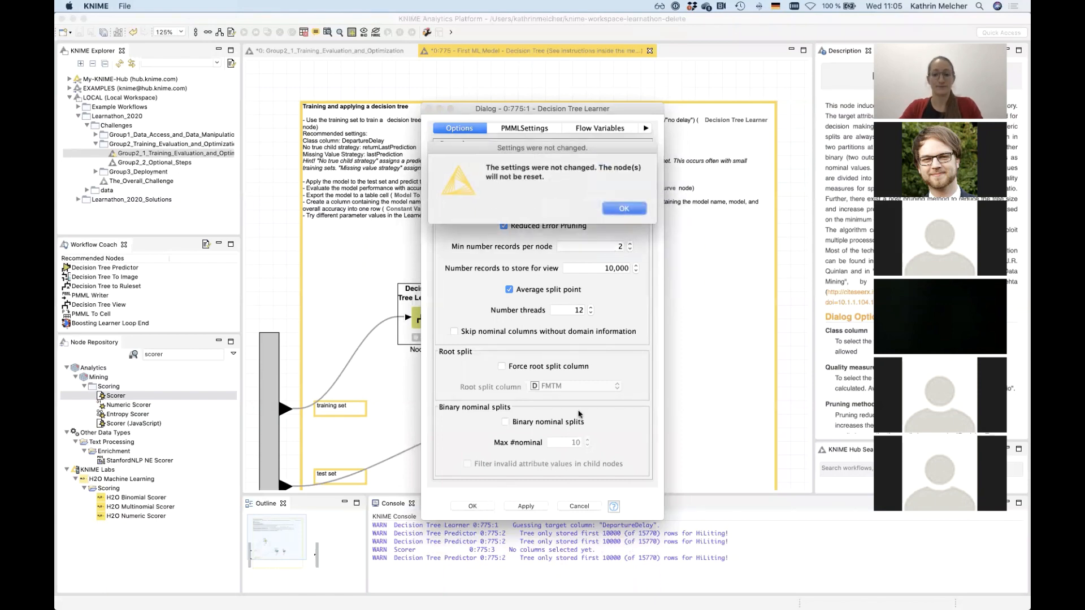
click(616, 211)
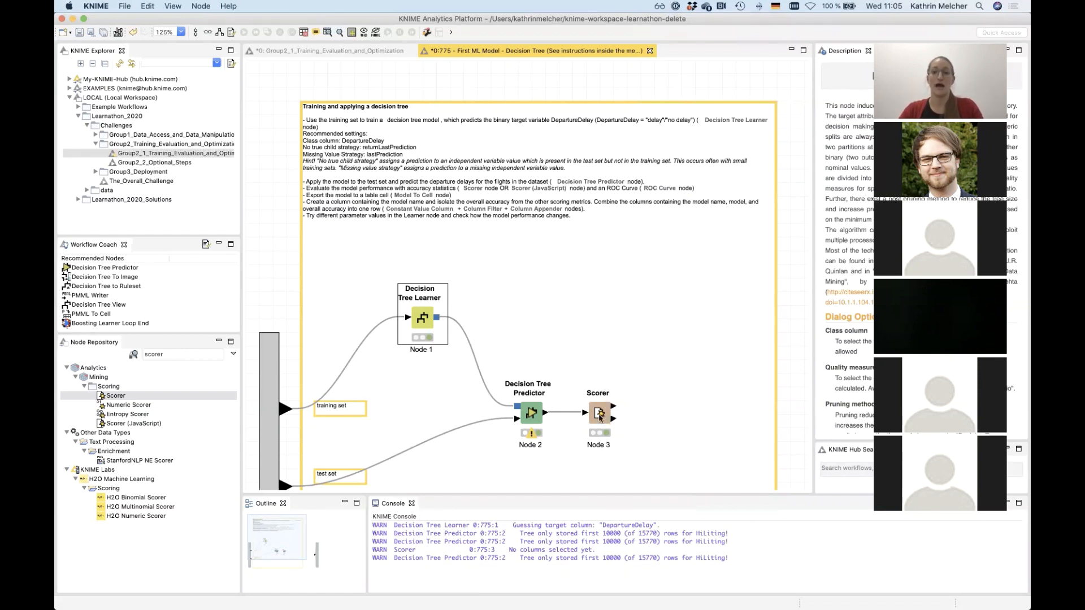
Make room by moving the Scorer down, add a ROC Curve (JavaScript) node above it and connect it to the Decision Tree Predictor's output.
drag(599, 417, 612, 444)
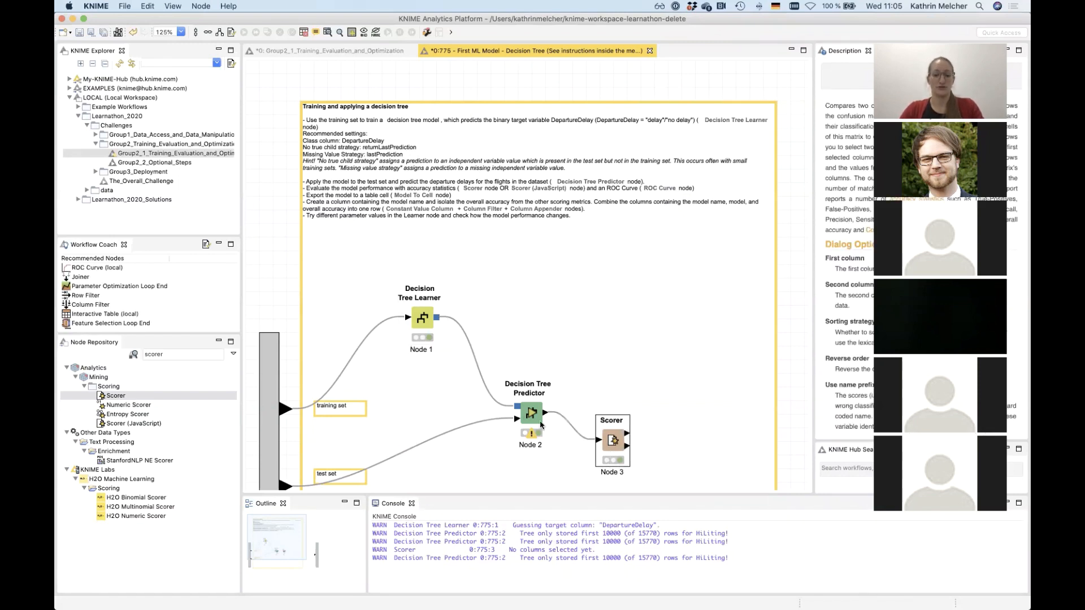
drag(184, 354, 122, 357)
text(ro)
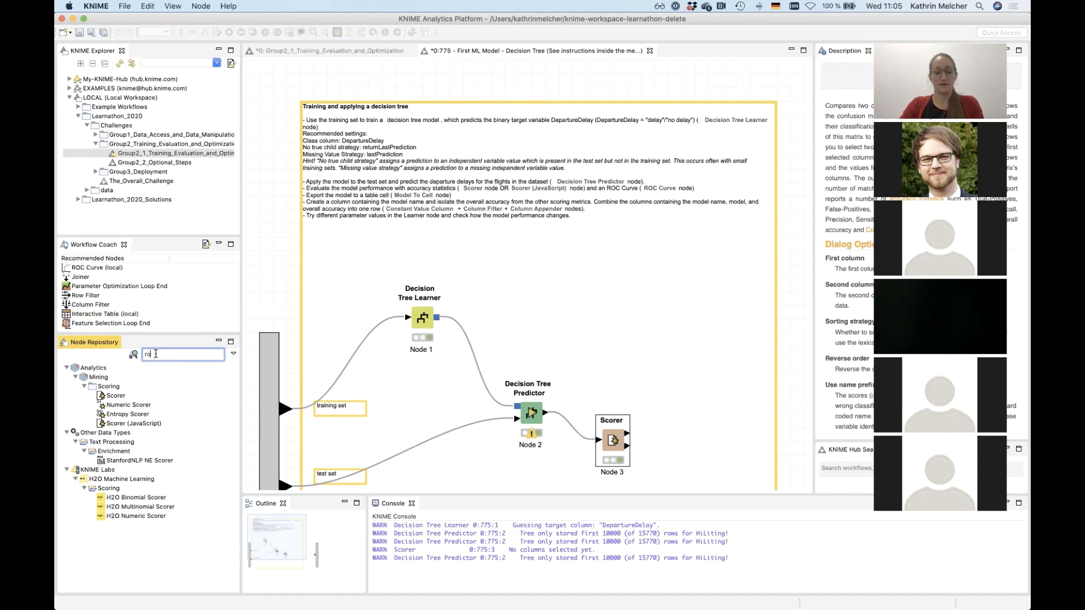
text(c)
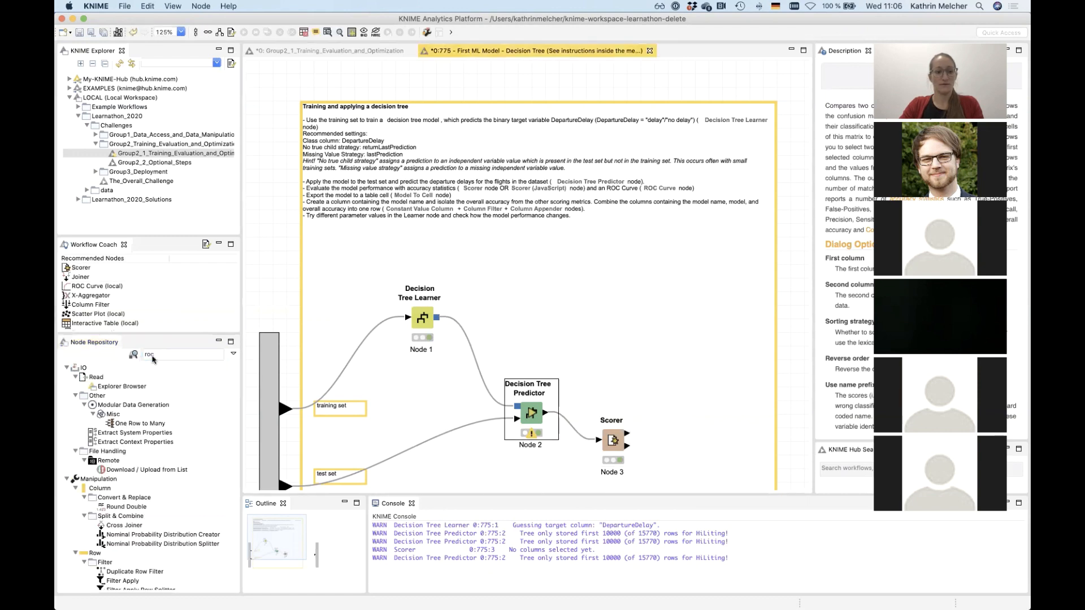
drag(115, 387, 601, 331)
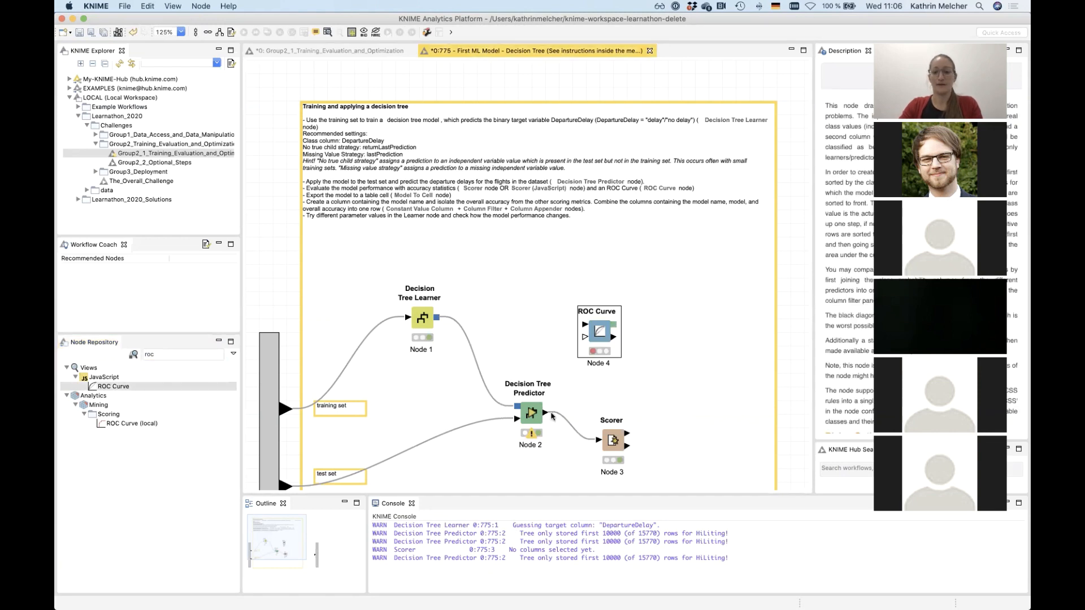
drag(547, 414, 622, 331)
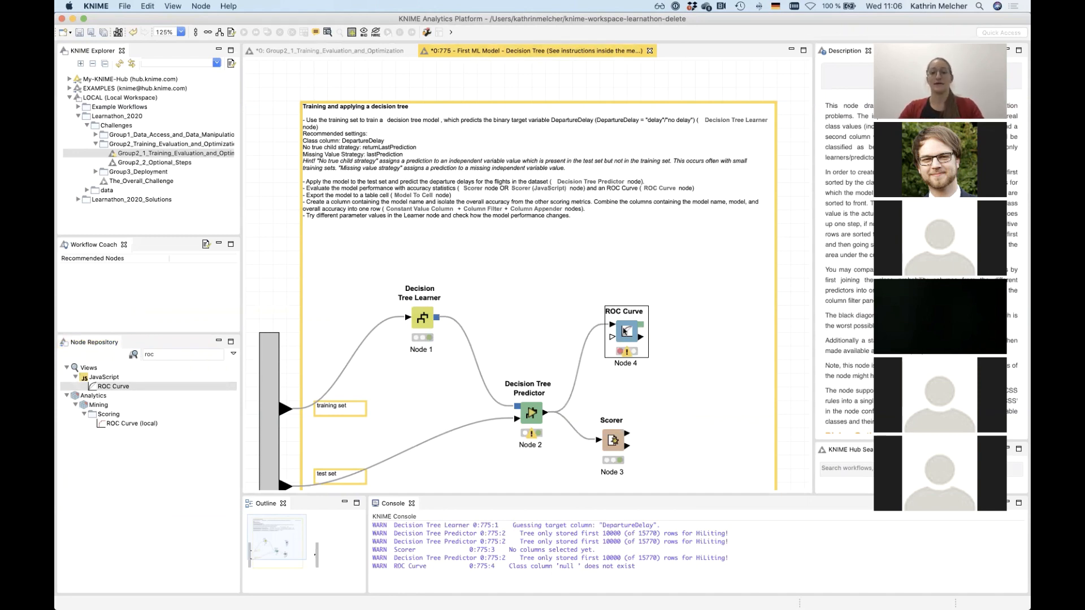
Make the Decision Tree Predictor append columns with the normalized class distribution and execute the node again.
double_click(531, 414)
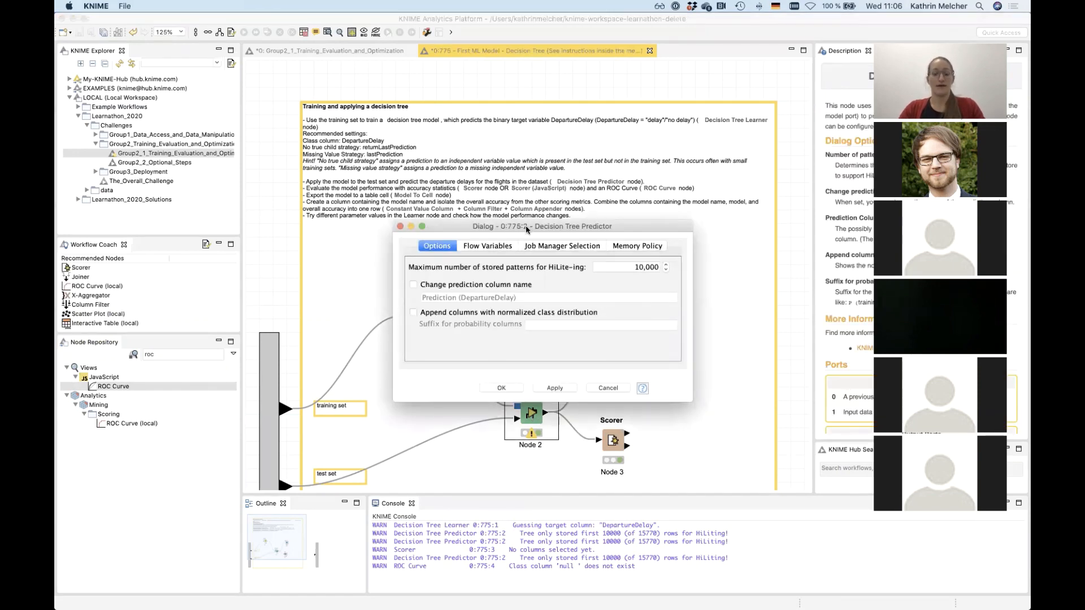
drag(525, 229, 503, 180)
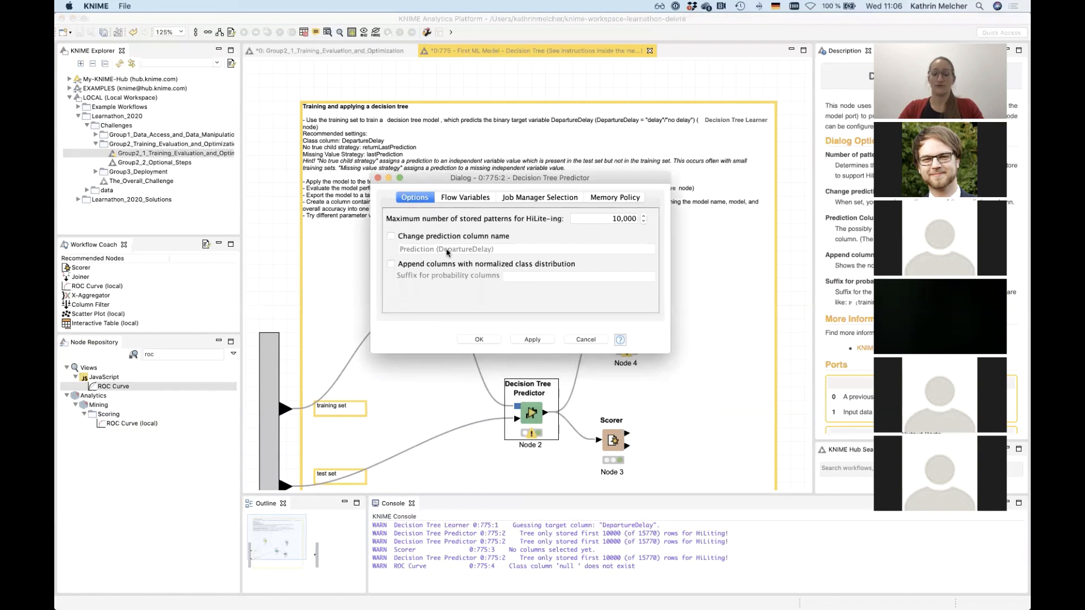
click(391, 264)
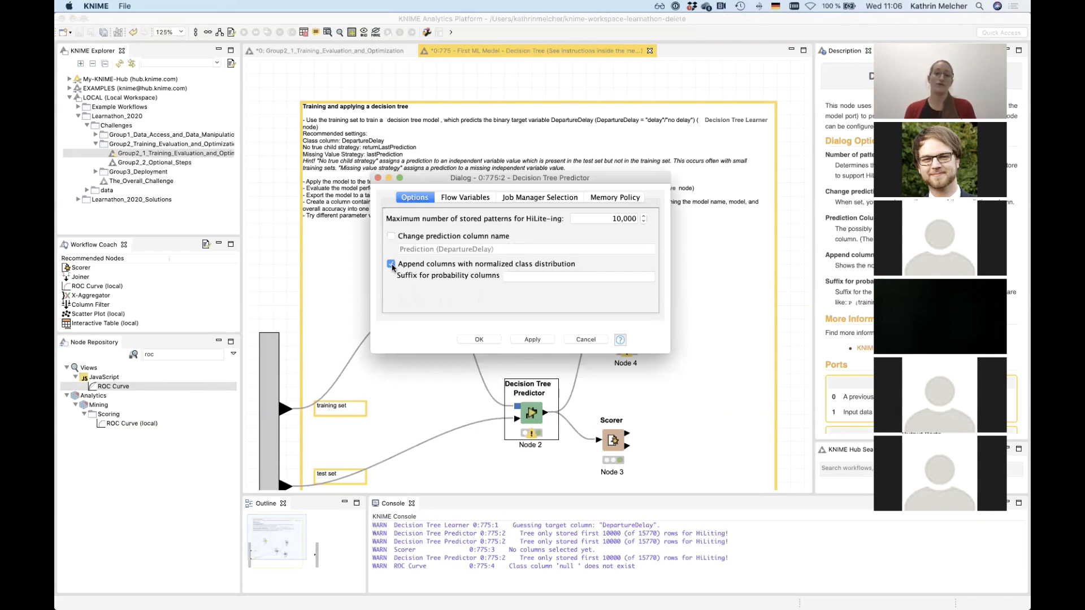
click(473, 340)
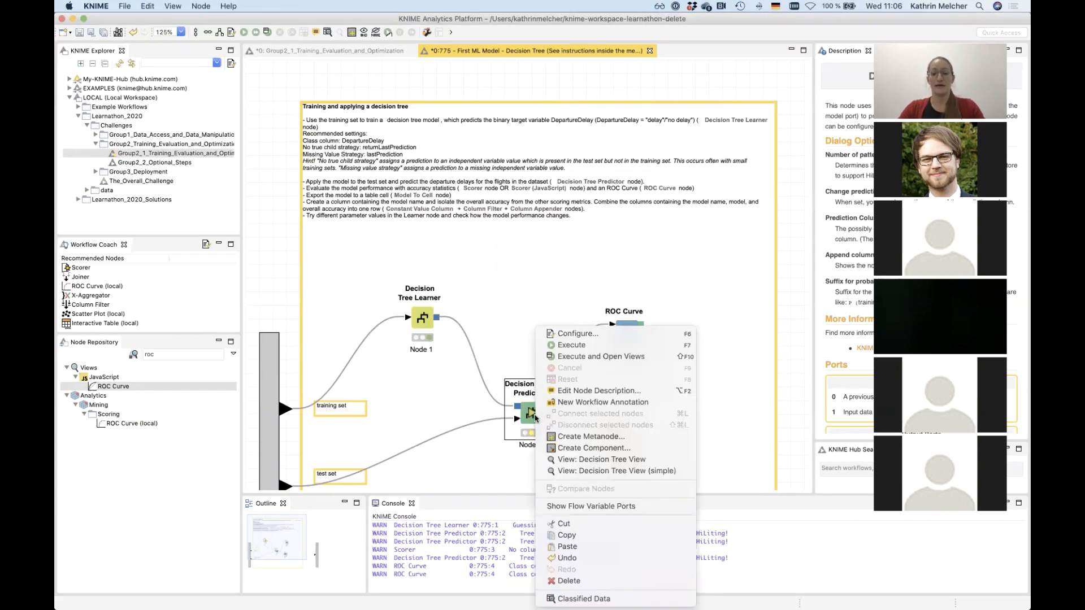
right_click(534, 415)
click(574, 345)
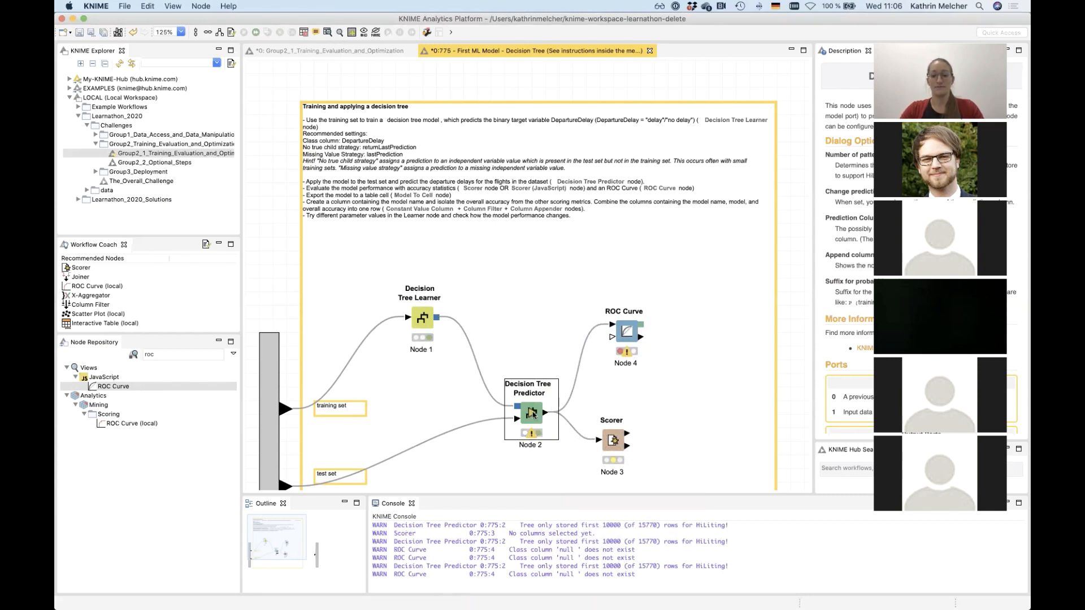
Examine the appended class probability columns in the Decision Tree Predictor's classified data, widening them to read their full headers.
right_click(534, 415)
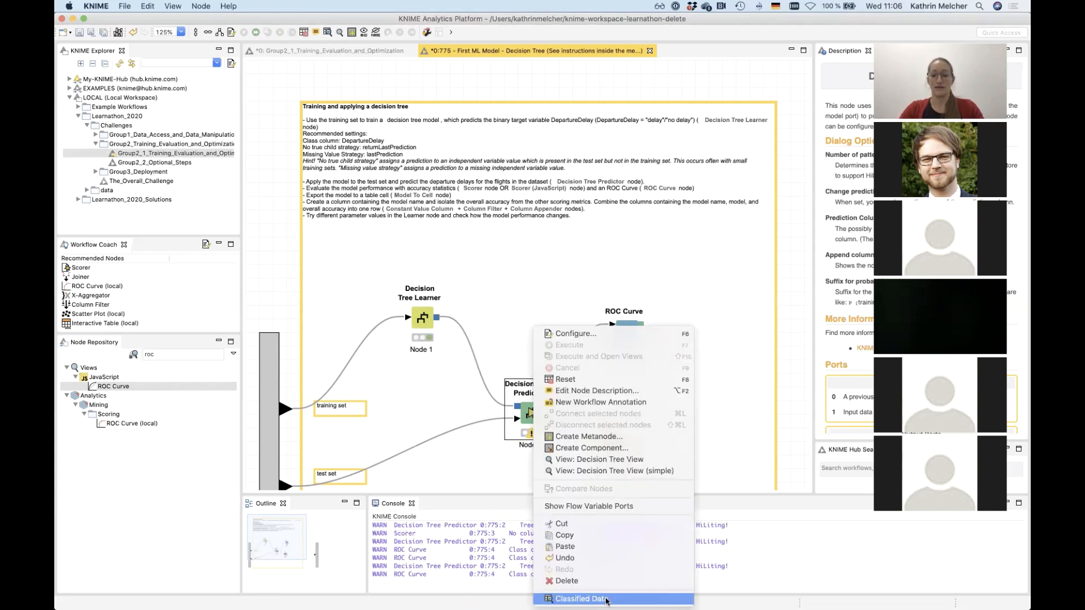
click(582, 599)
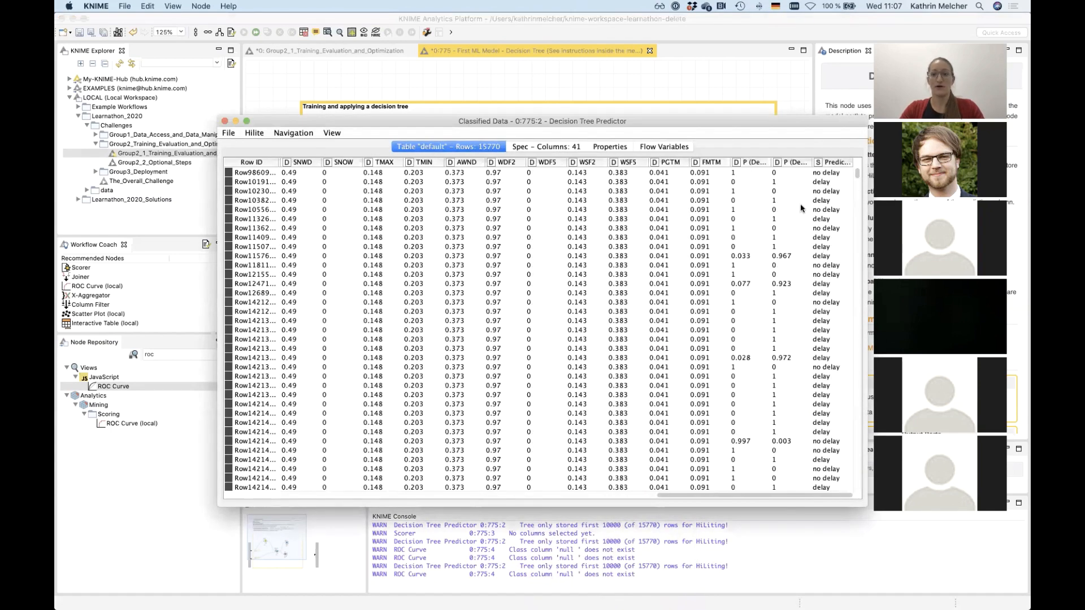
drag(759, 123, 658, 127)
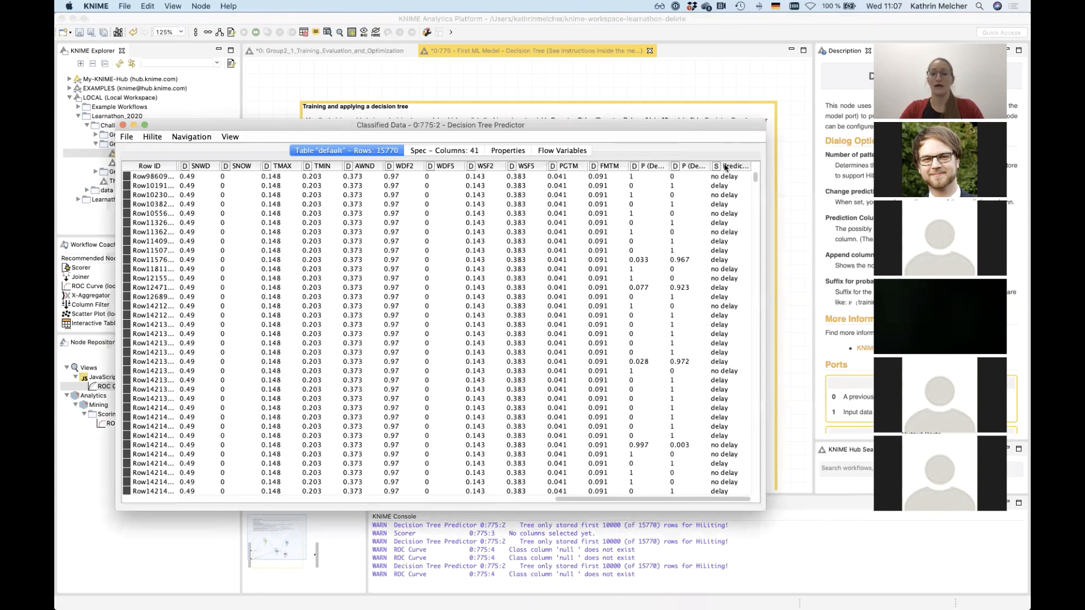
drag(669, 166, 754, 166)
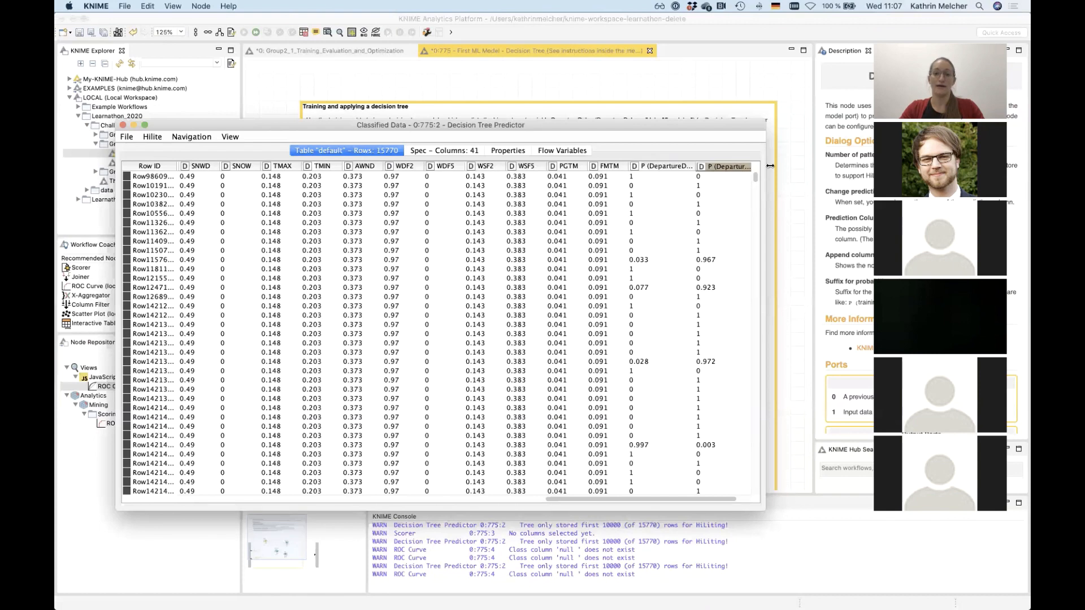
scroll(723, 200, right, 3)
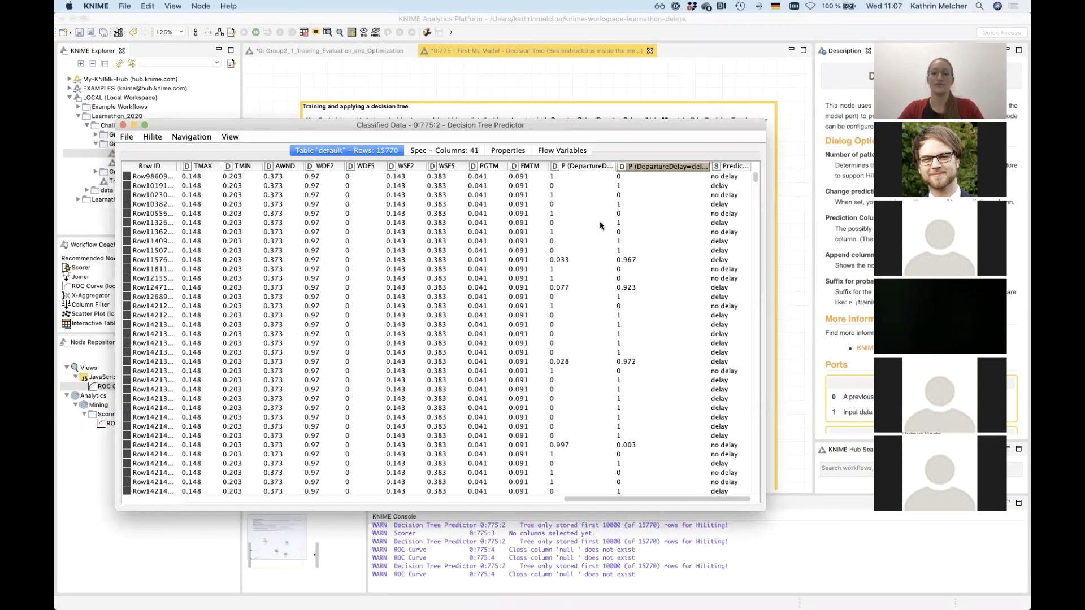
drag(704, 166, 723, 166)
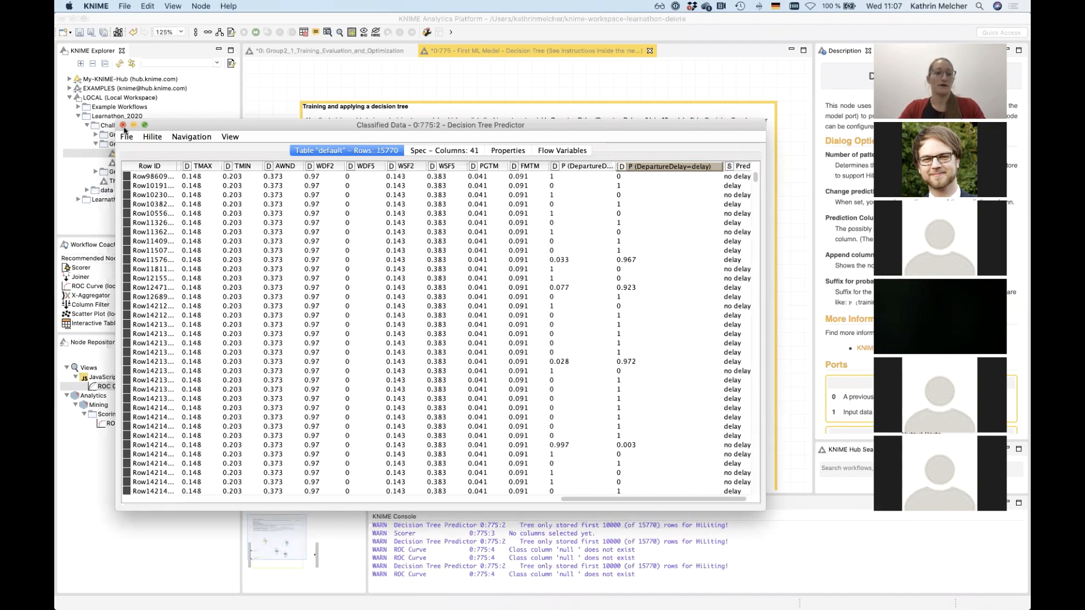
click(122, 125)
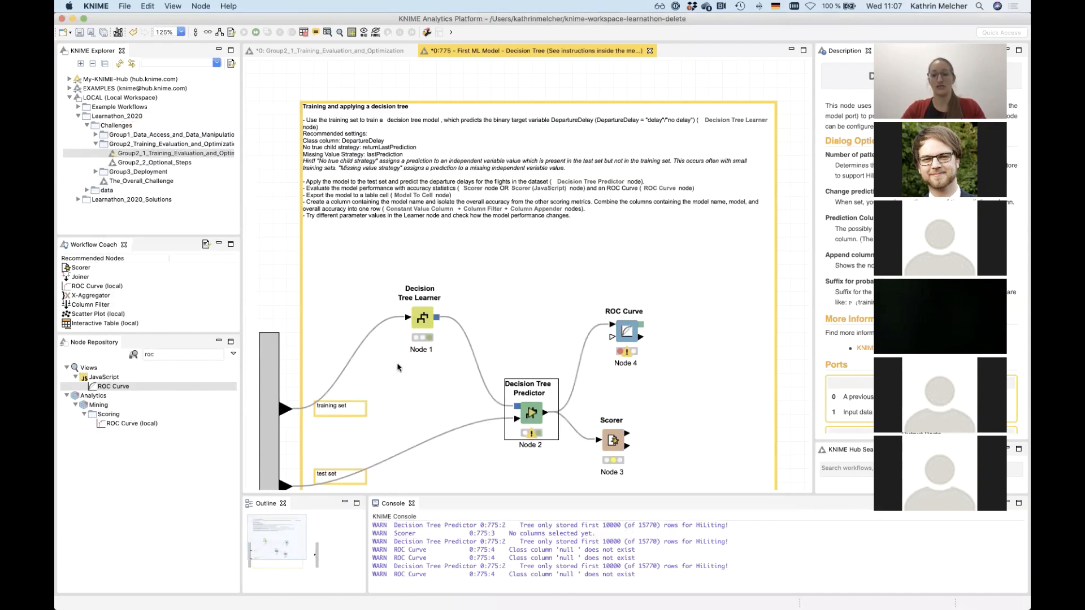
Configure the ROC Curve with class column DepartureDelay, positive class value no delay, and only P (DepartureDelay=no delay) as included probability column.
double_click(625, 331)
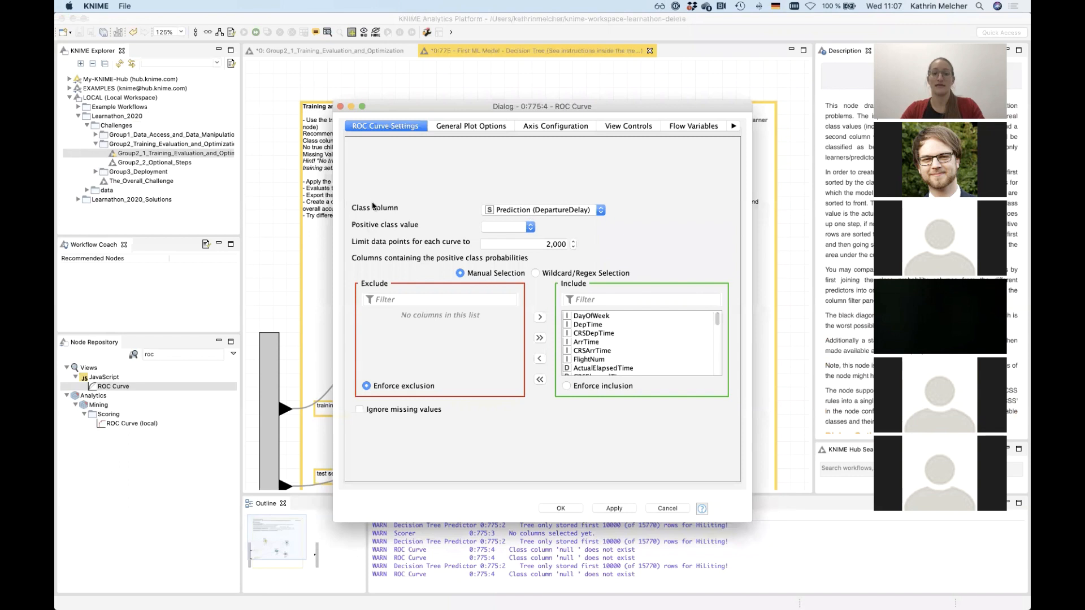
click(543, 209)
click(543, 202)
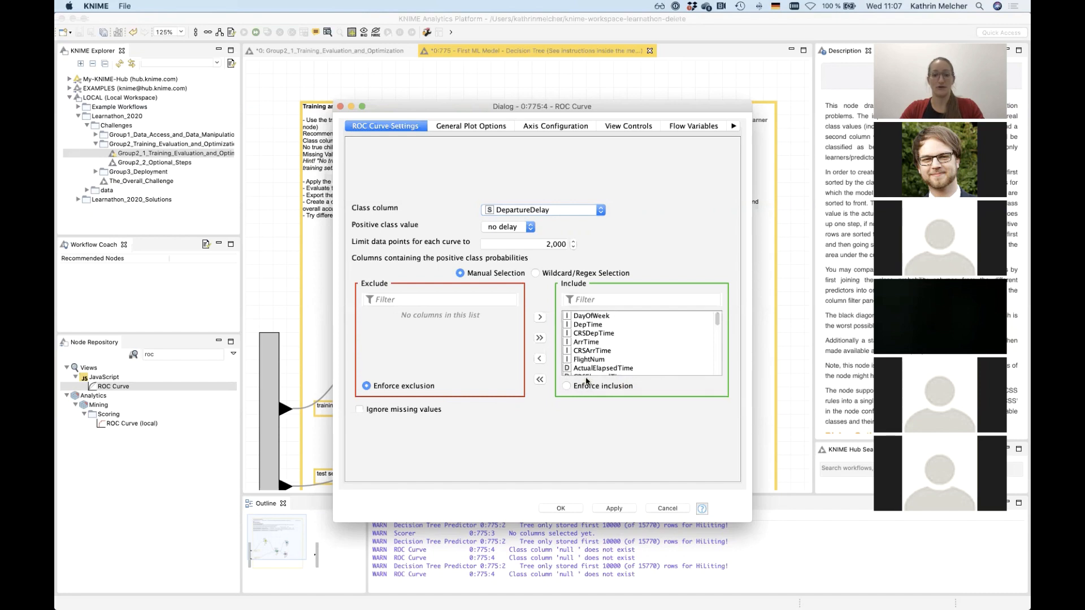
click(541, 383)
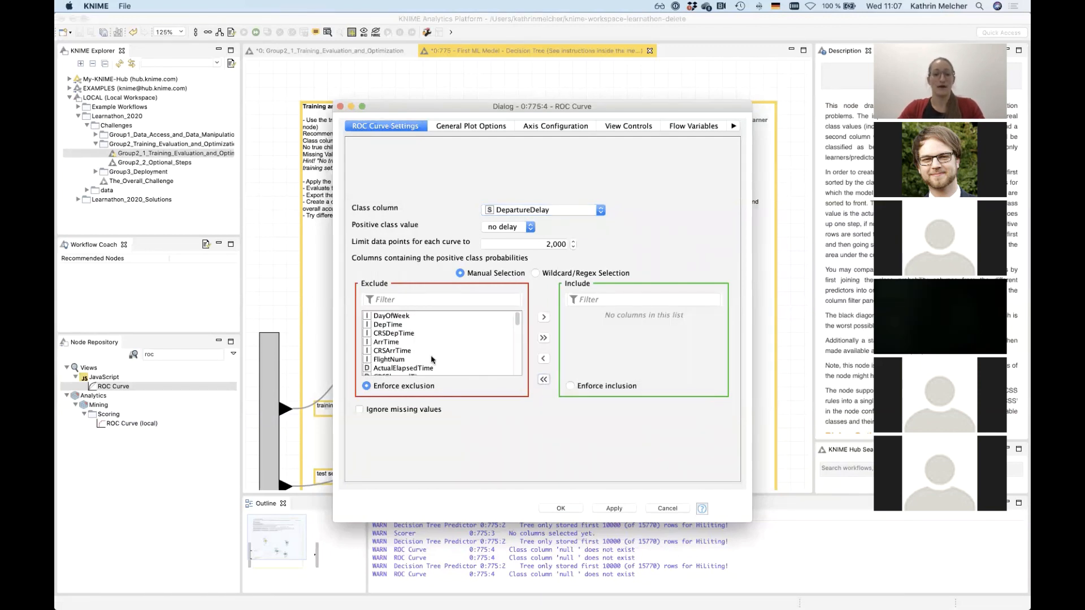
scroll(433, 360, down, 10)
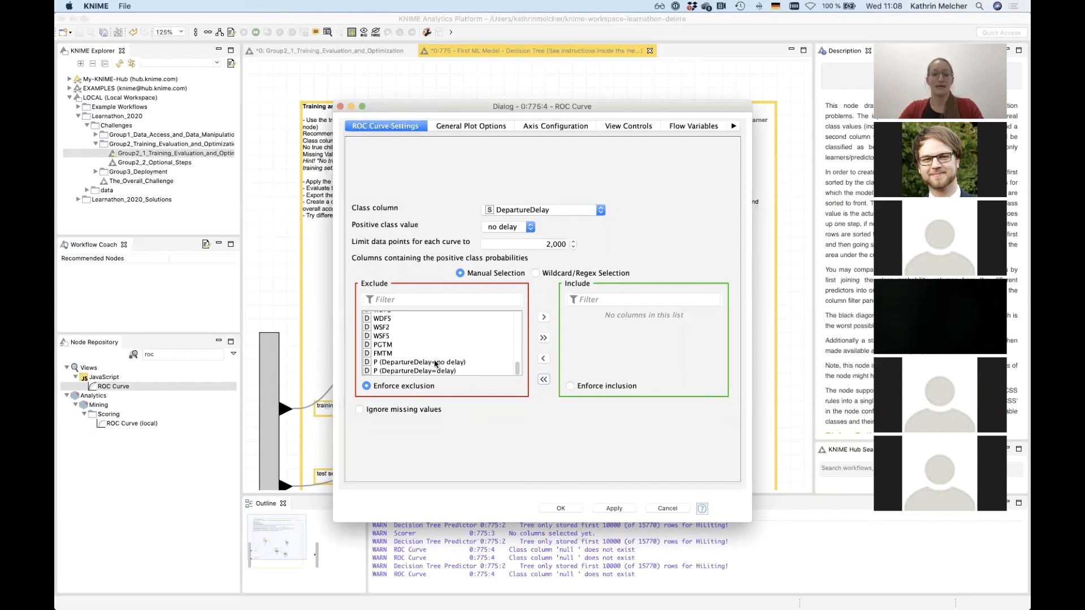
click(390, 363)
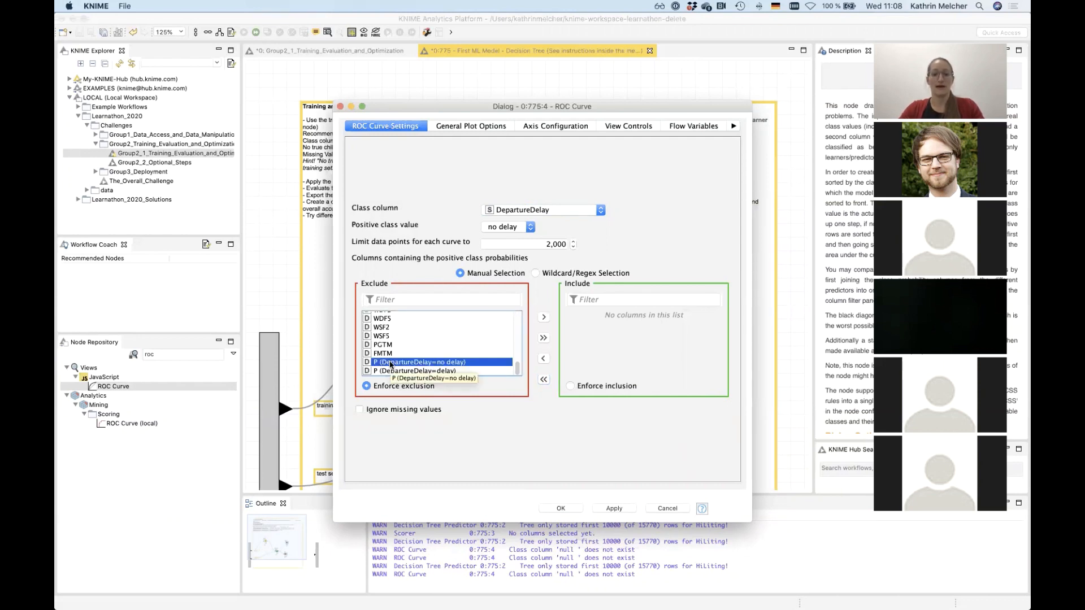
drag(390, 365, 585, 357)
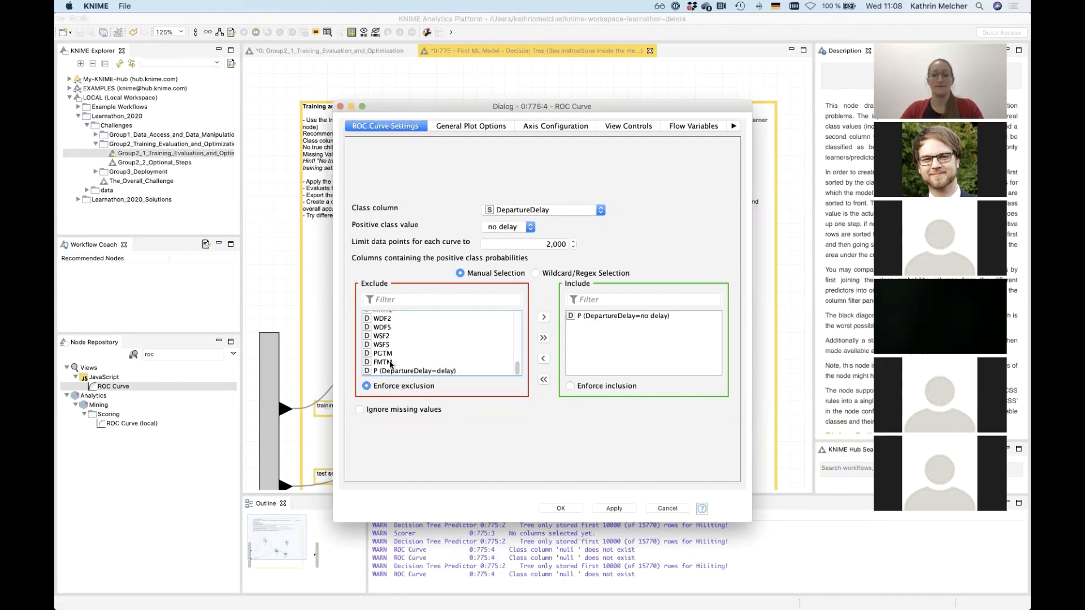
click(505, 227)
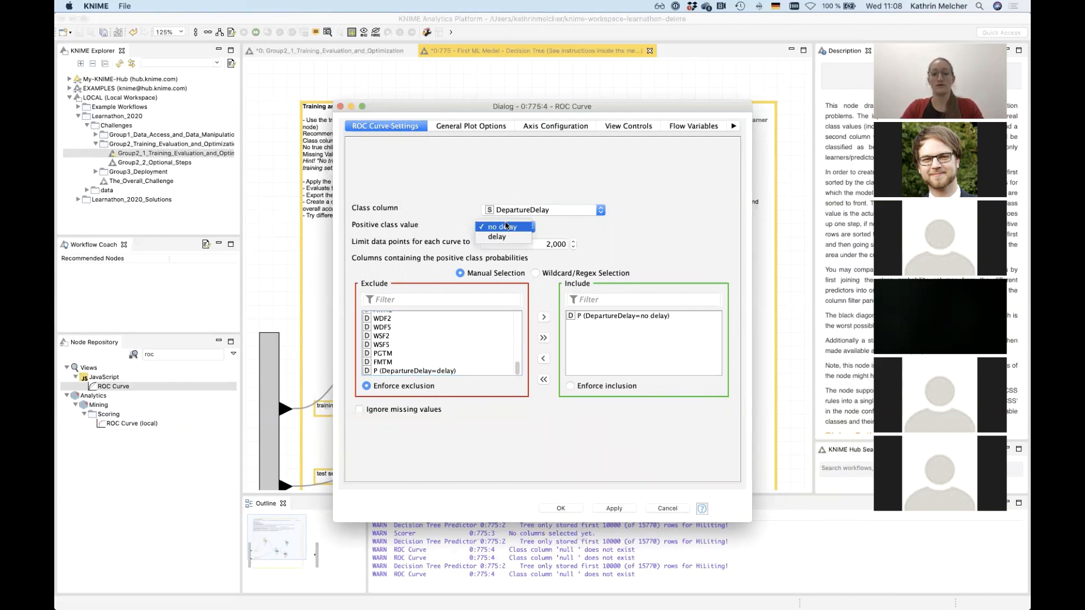
click(506, 230)
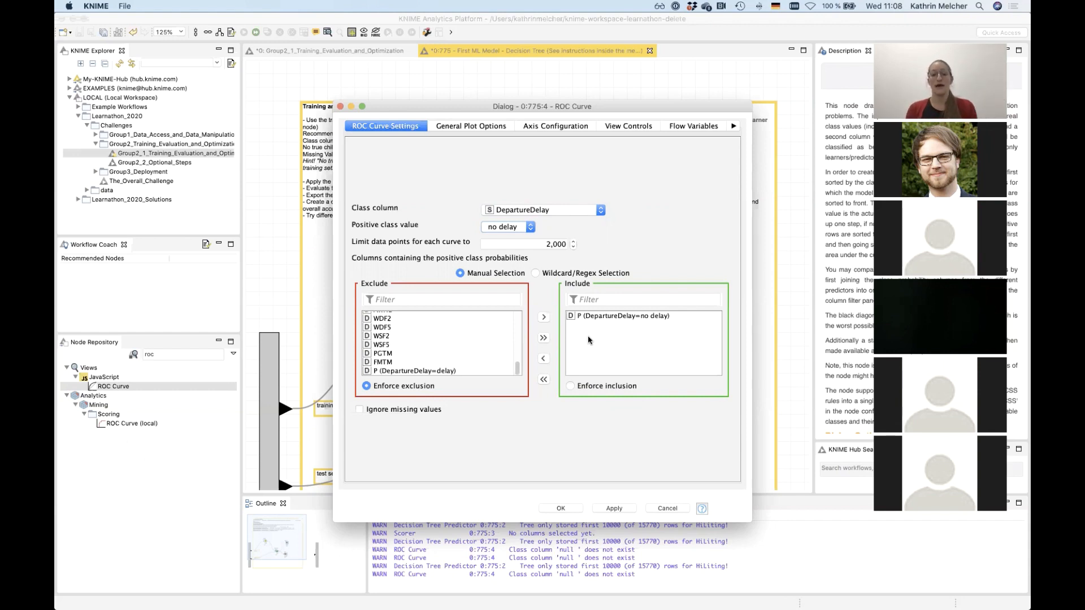
click(568, 510)
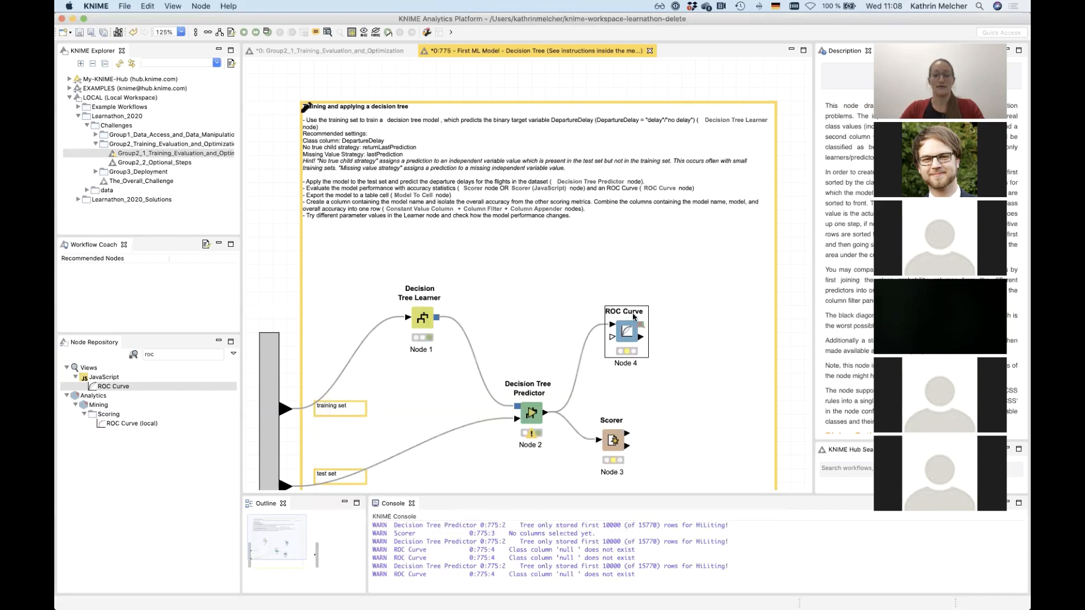
Execute the ROC Curve node and examine the plotted curve for P (DepartureDelay=no delay) in its interactive view.
right_click(636, 333)
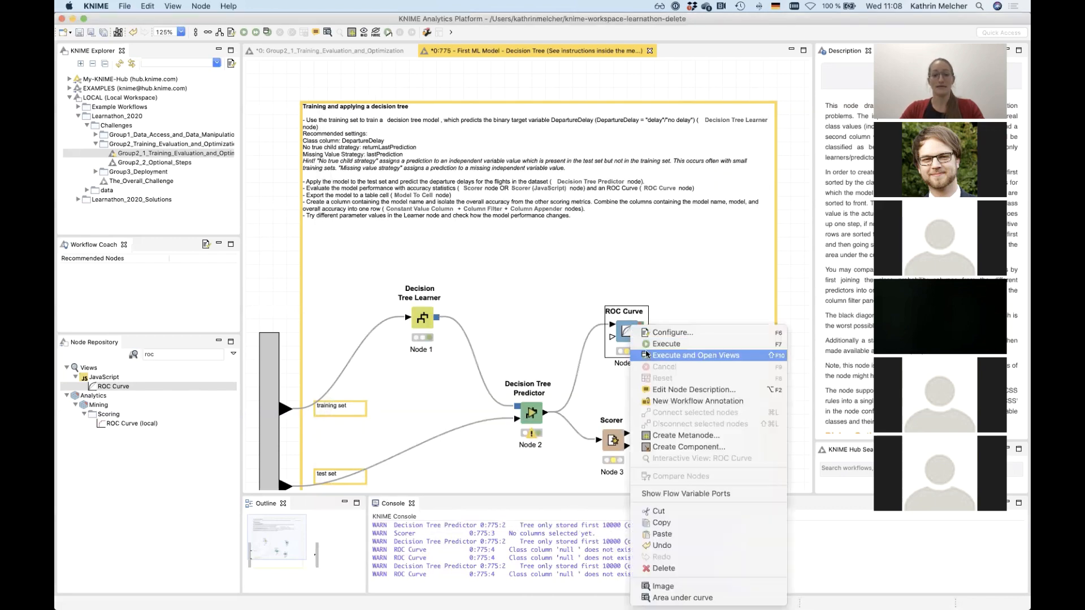
click(647, 355)
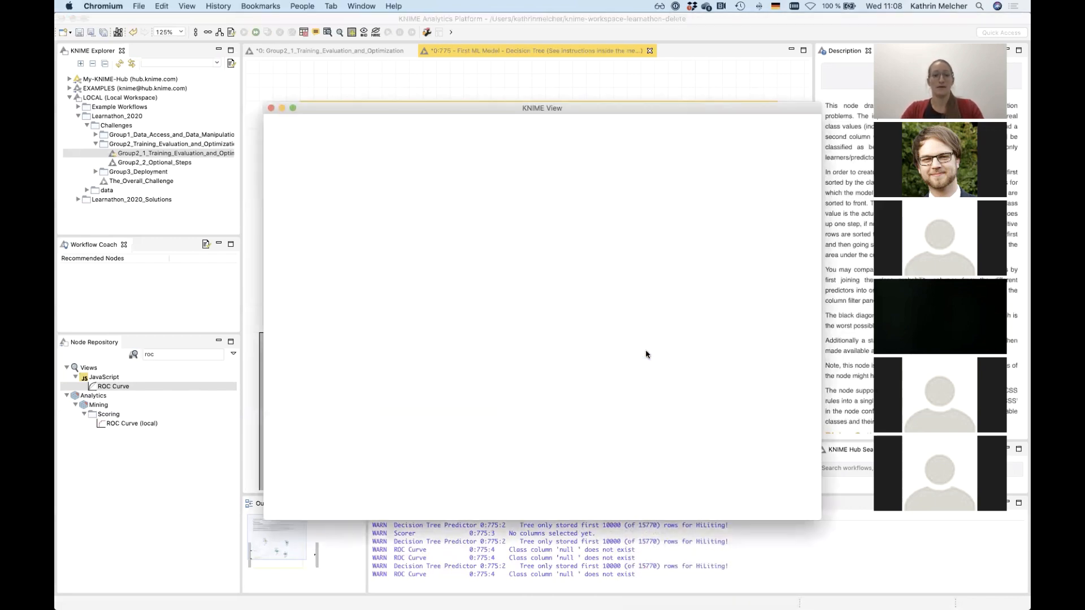
drag(668, 111, 588, 80)
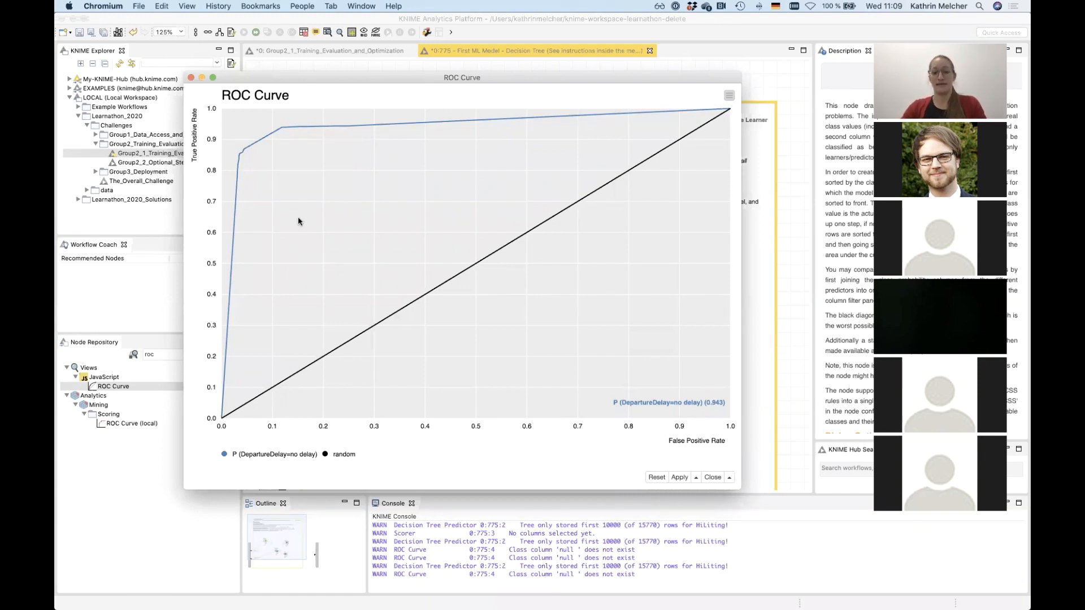
click(713, 478)
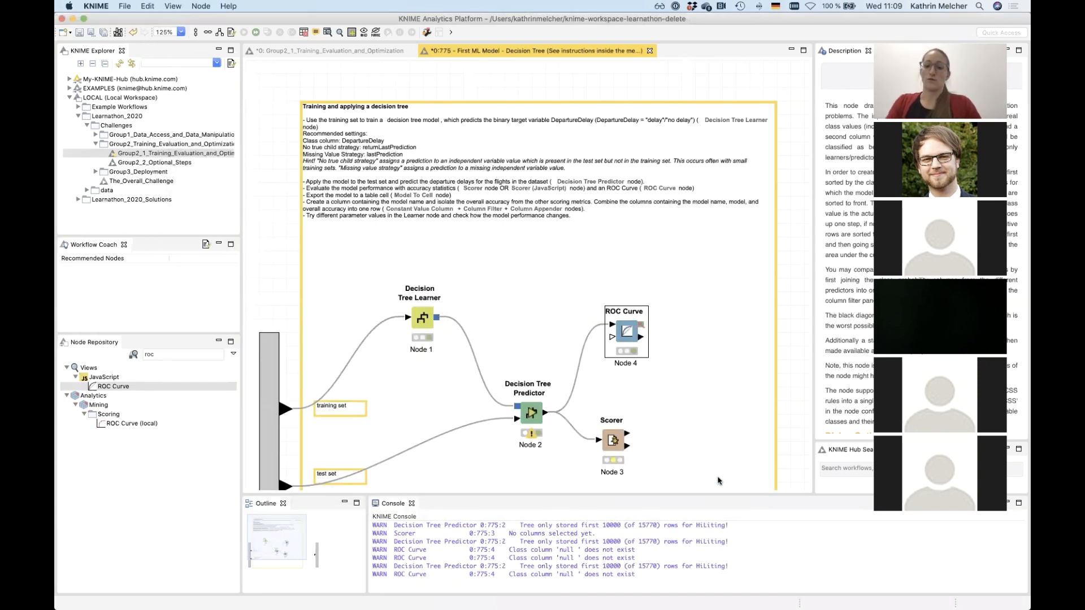
Execute the Scorer node again on the Decision Tree Predictor's updated output.
right_click(621, 443)
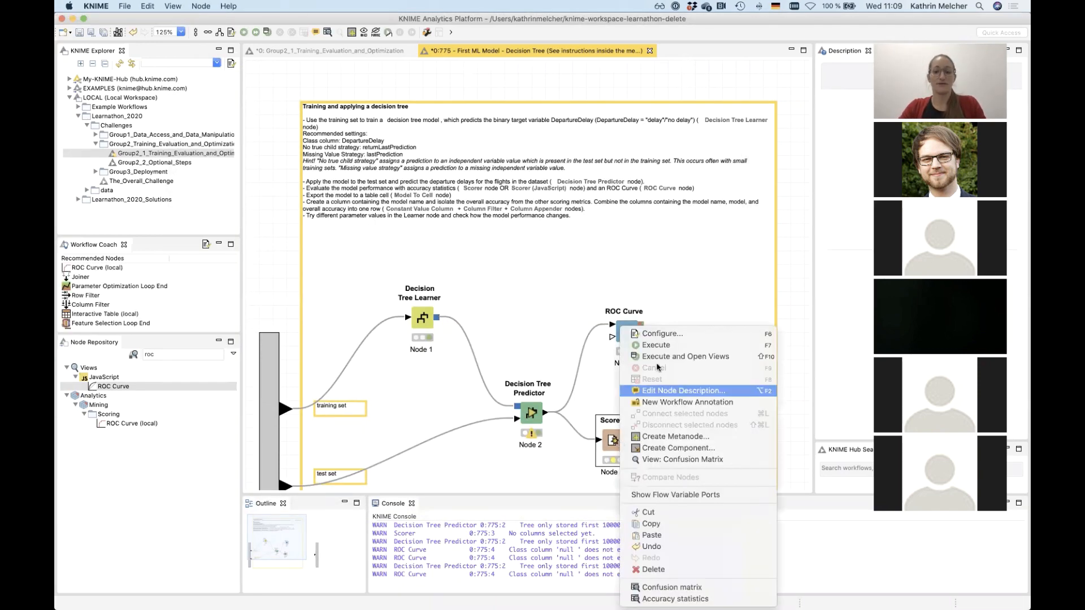
click(661, 345)
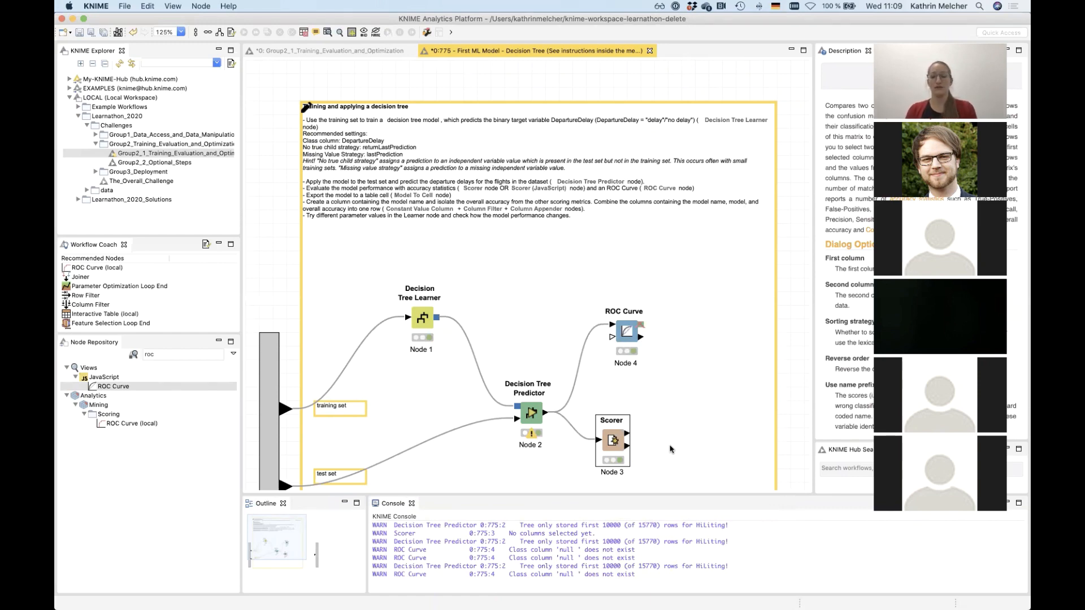
Find the Model to Cell node, add it below the Decision Tree Predictor and connect it to the Decision Tree Learner's model output.
scroll(671, 449, right, 5)
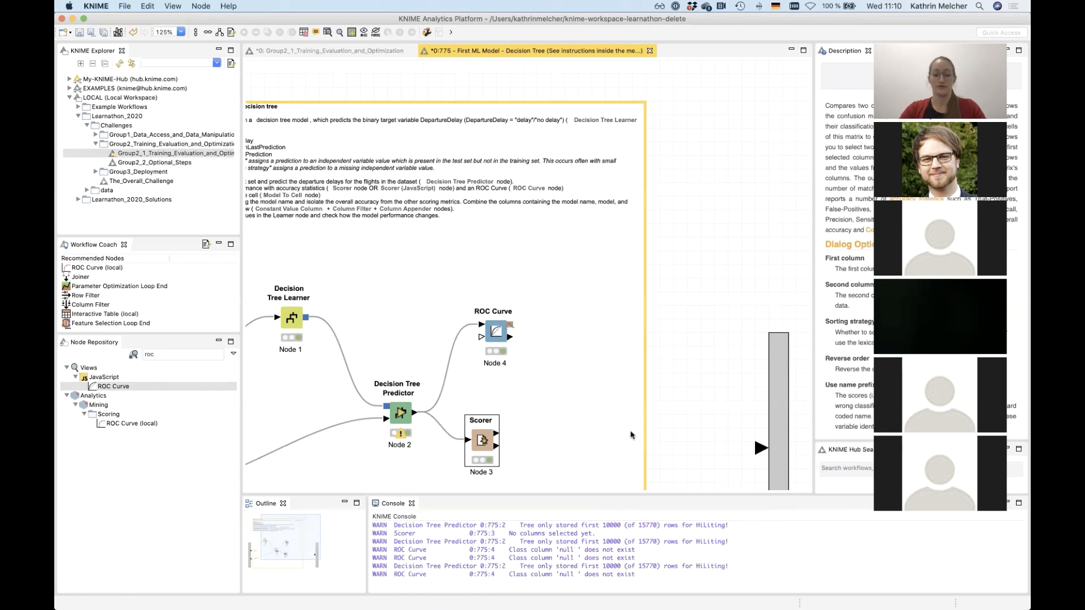
scroll(594, 438, left, 4)
scroll(593, 438, down, 3)
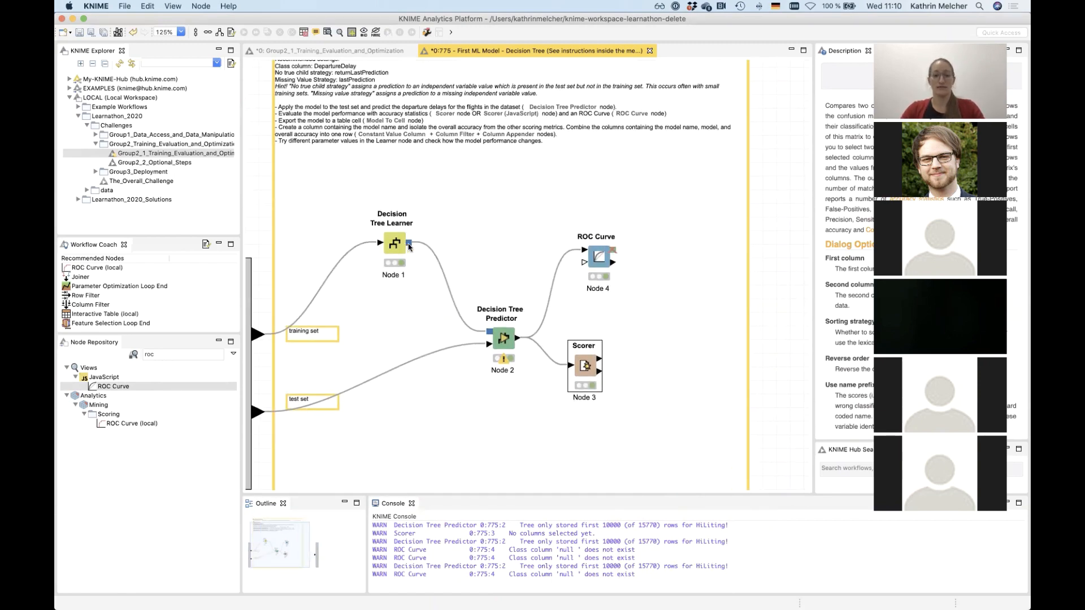
click(196, 353)
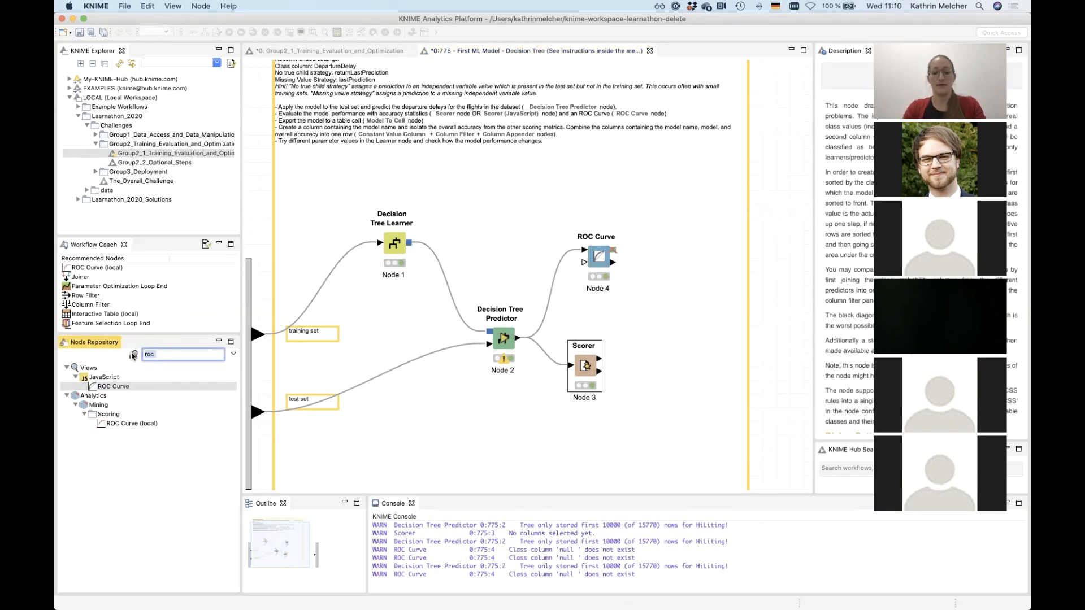
text(mo)
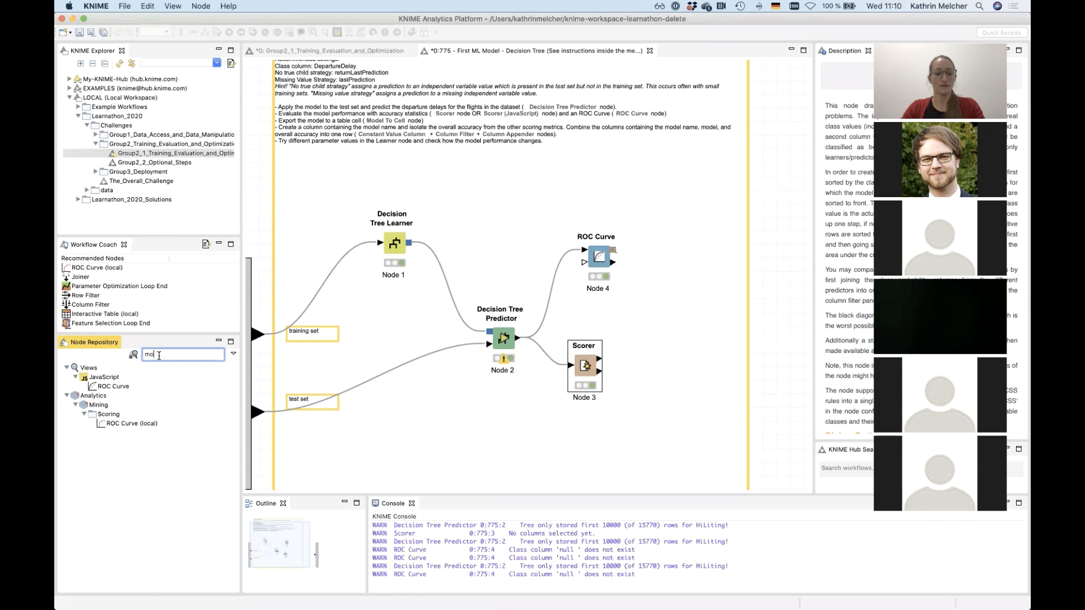
text(de)
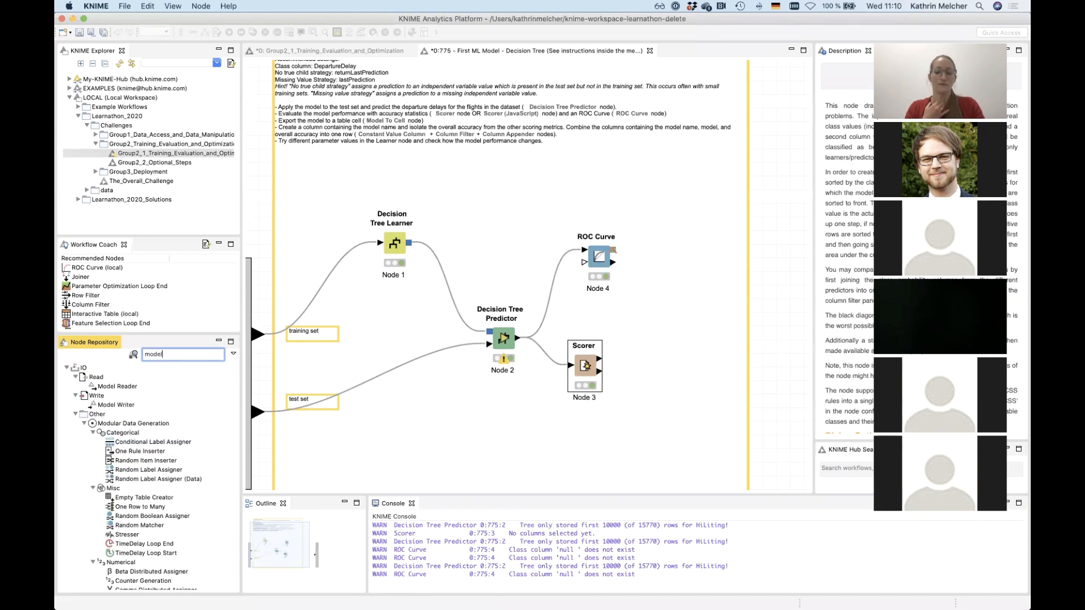
text(l)
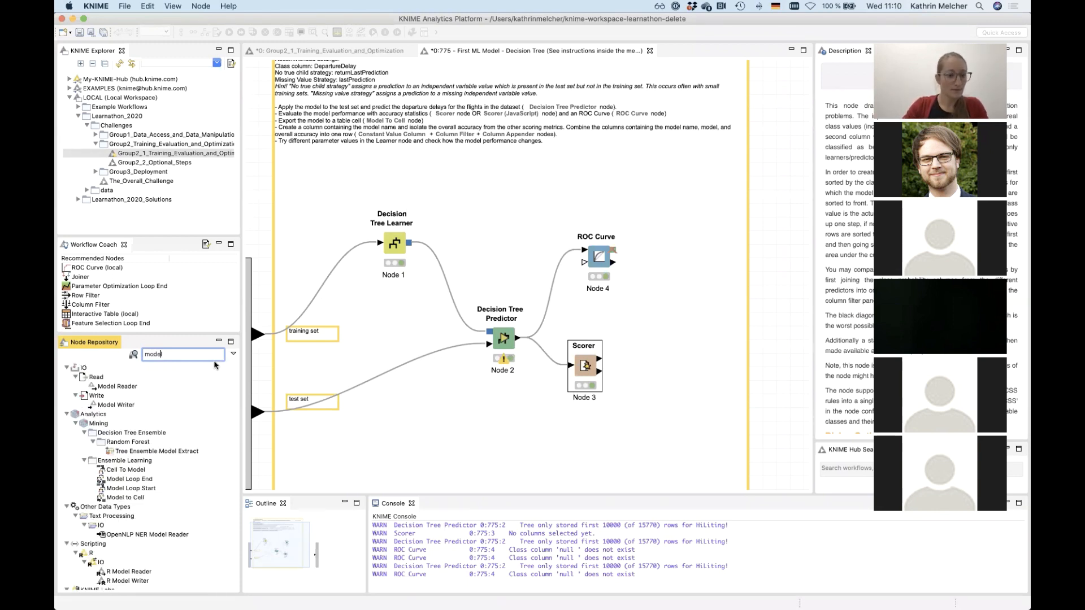
text( to)
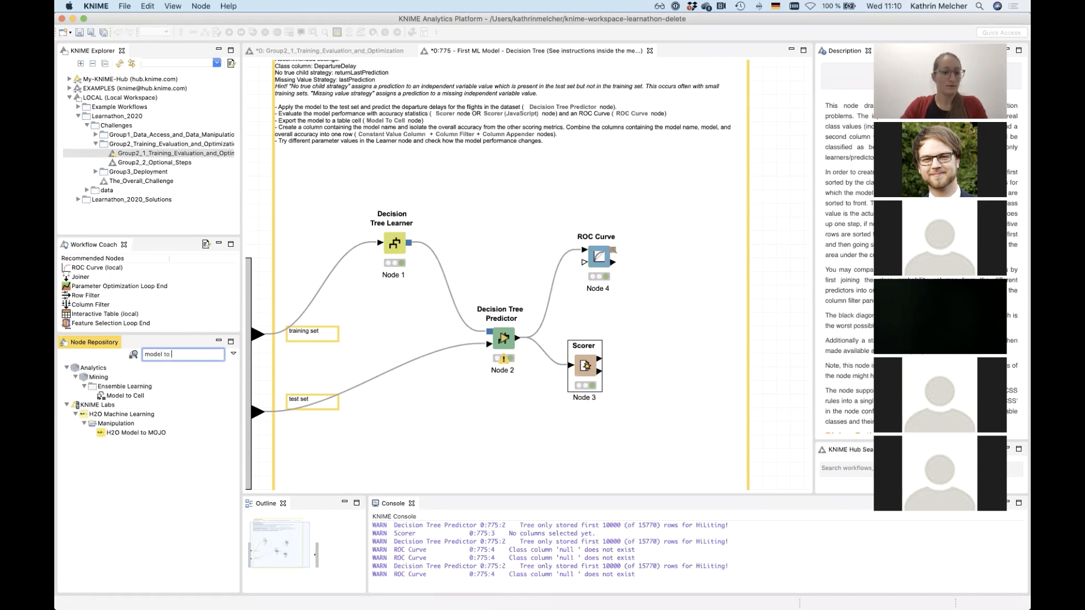
drag(125, 396, 500, 435)
drag(410, 245, 501, 434)
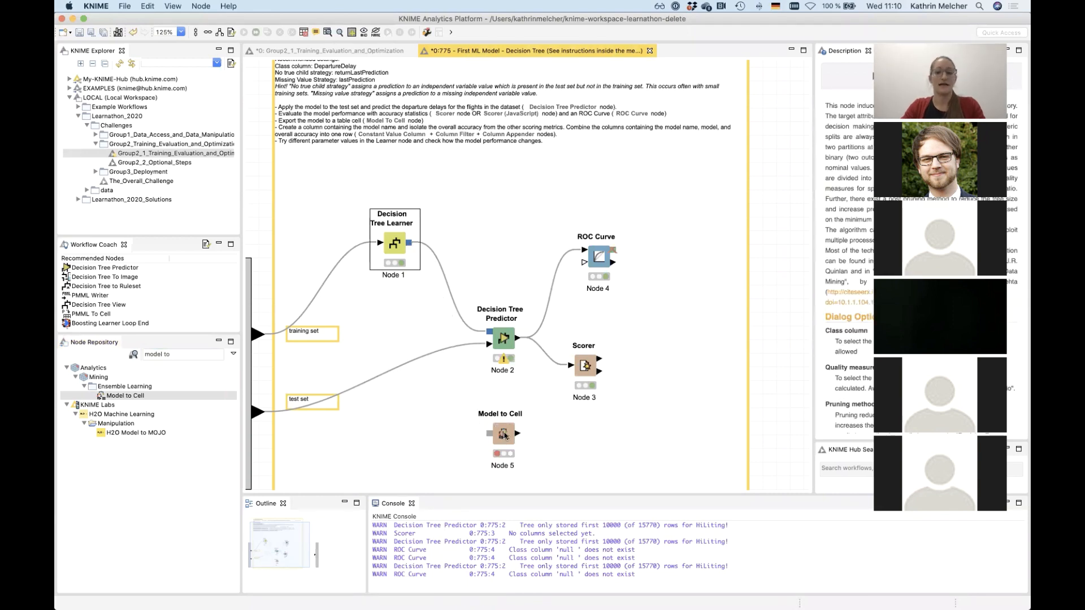
Execute the Model to Cell node and move it slightly further down in the workflow.
right_click(501, 434)
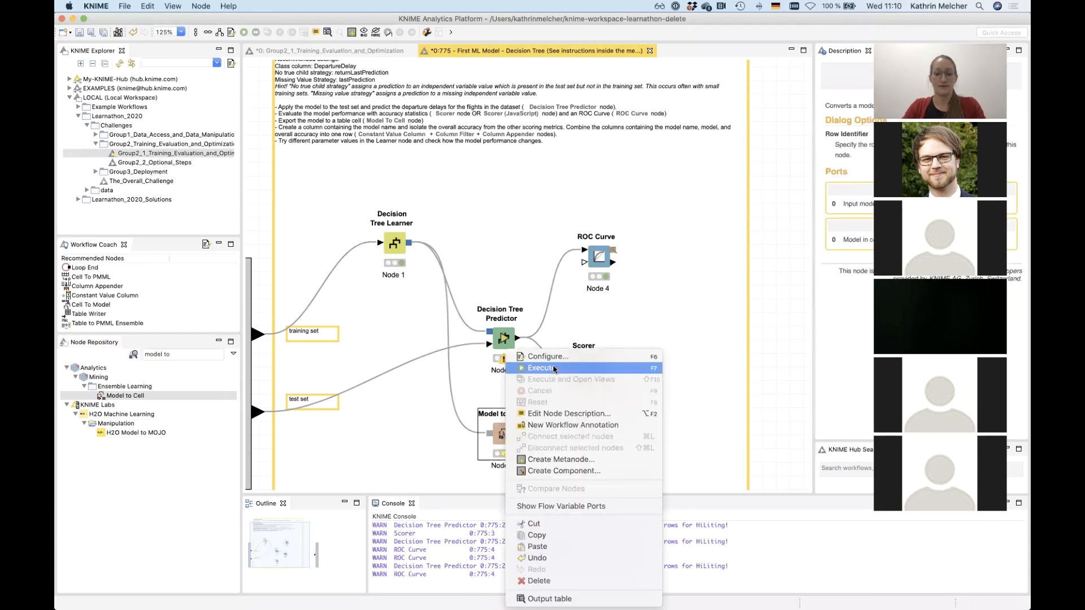
click(553, 369)
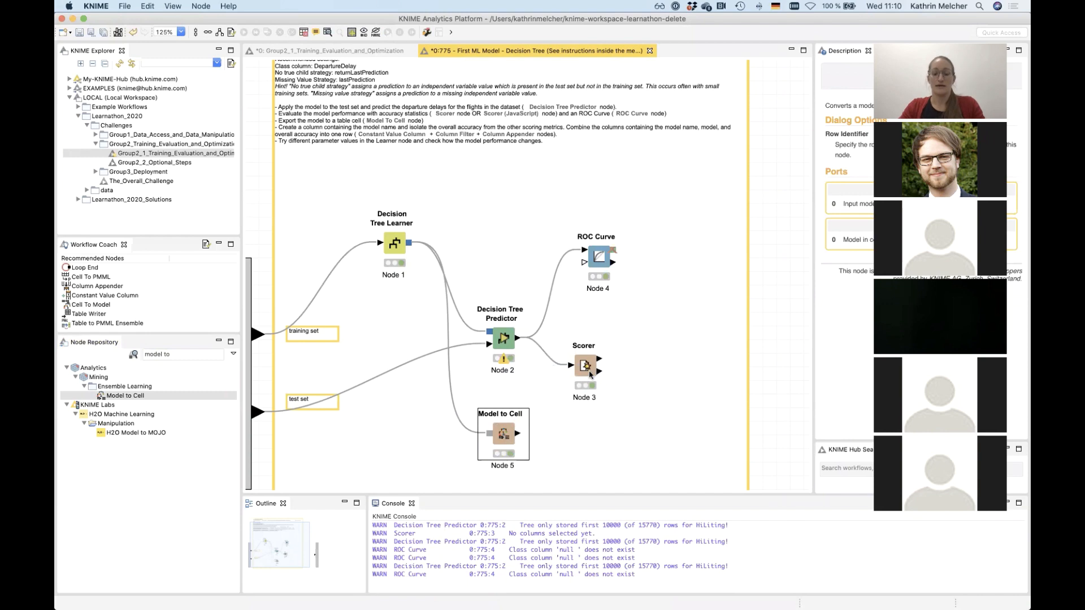
click(587, 369)
click(506, 433)
drag(506, 433, 506, 447)
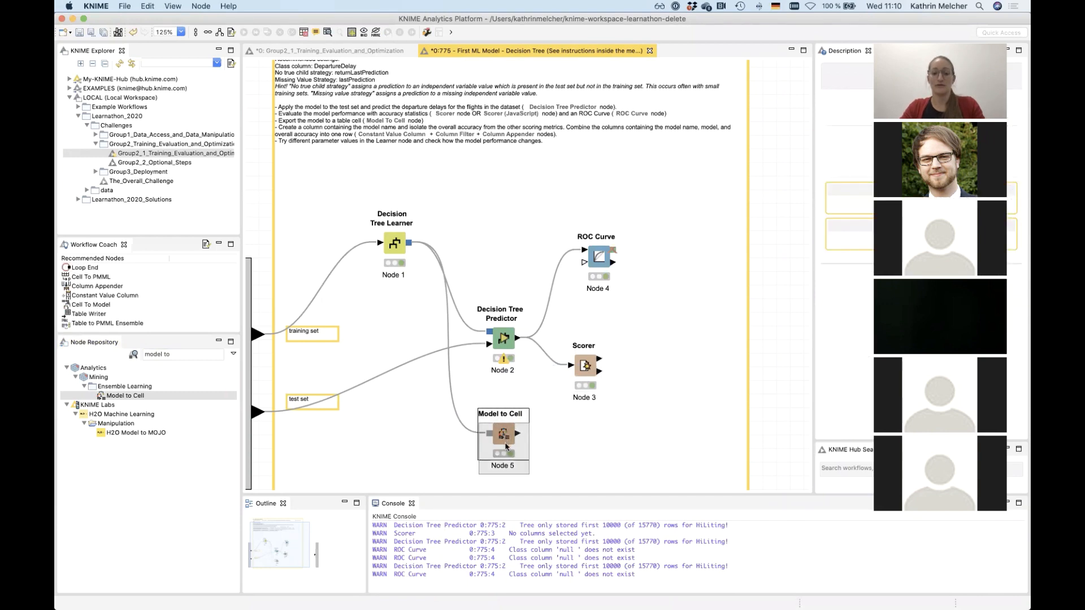
Examine the Scorer's accuracy statistics table, widening the Accuracy column to read its full header.
right_click(587, 370)
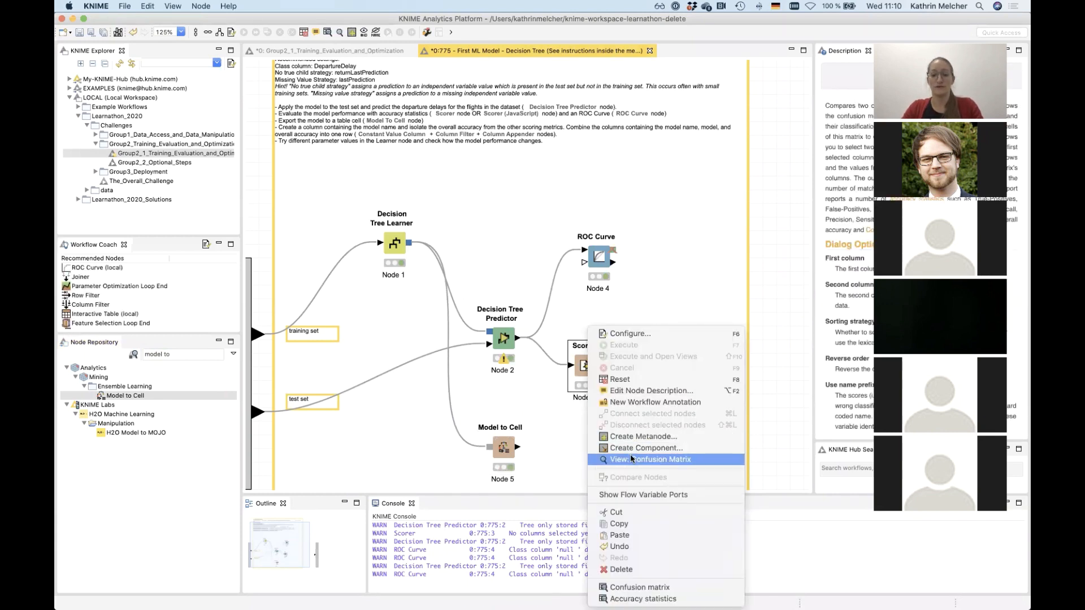
click(560, 390)
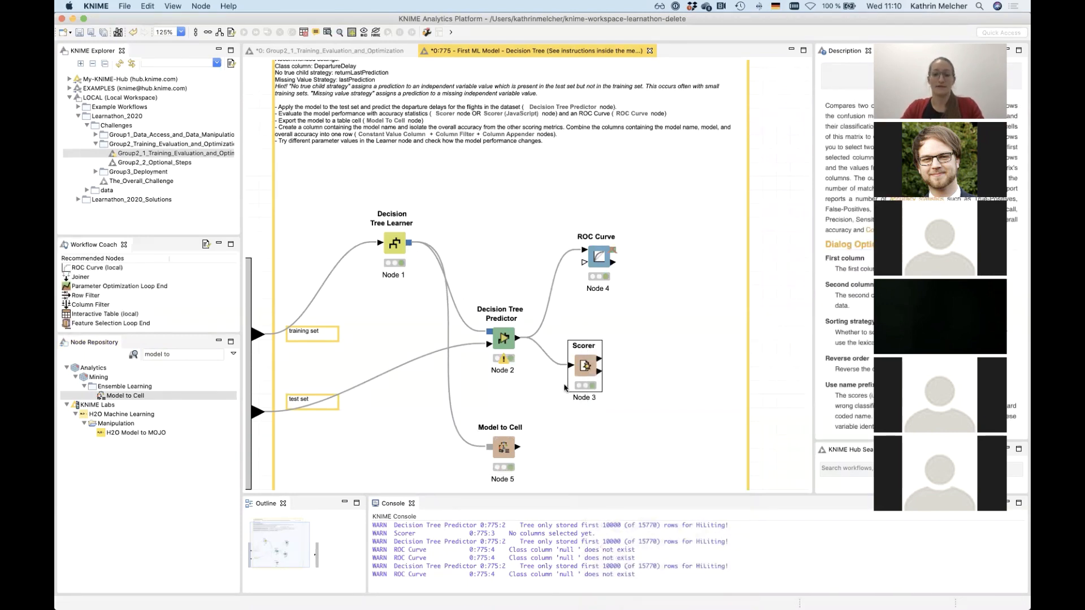
right_click(587, 367)
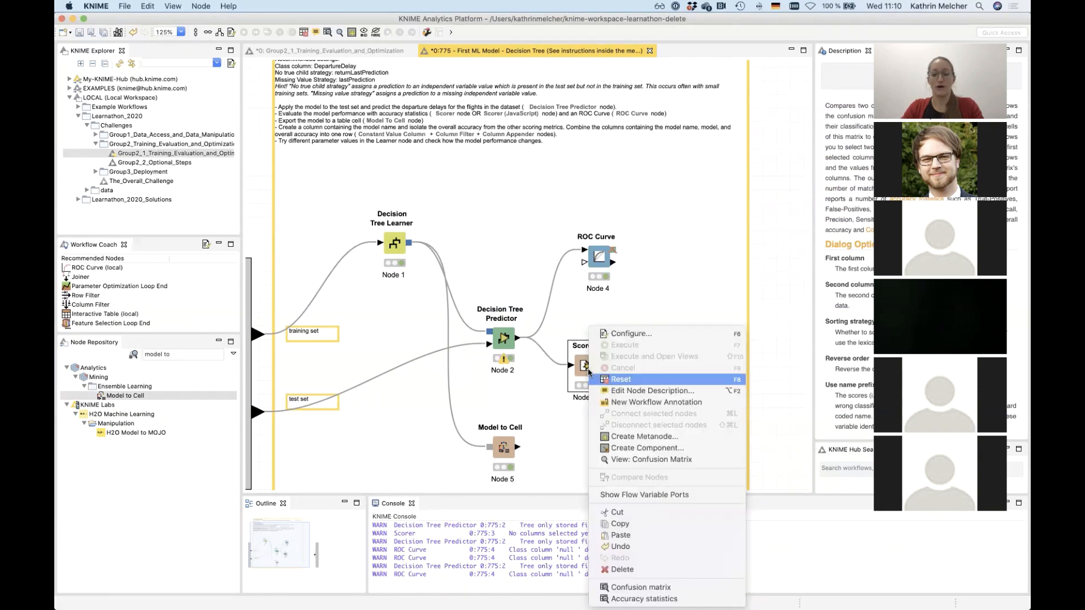
click(657, 599)
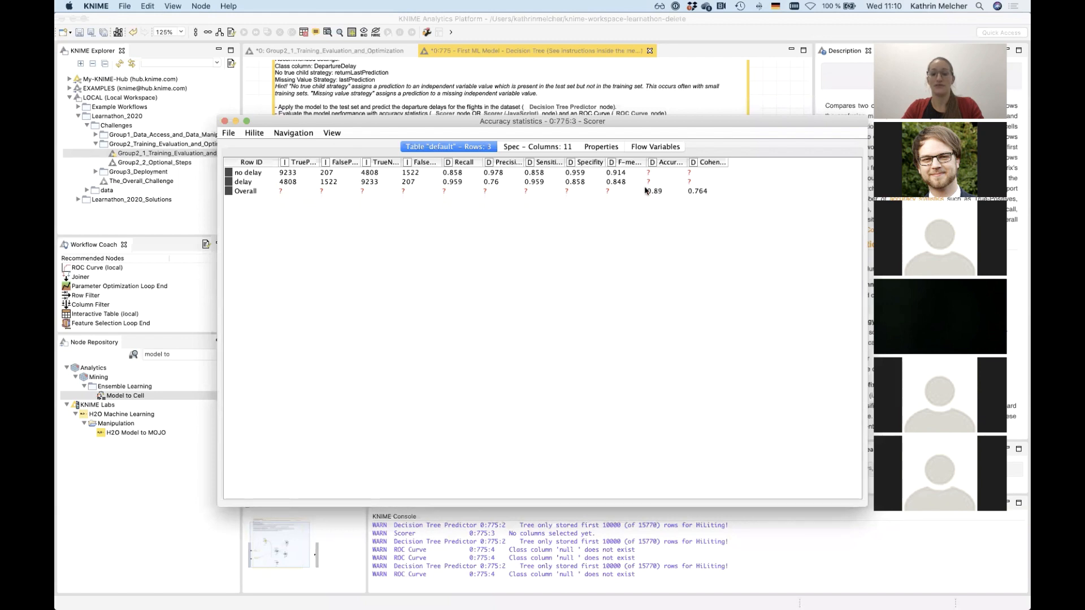
drag(687, 162, 704, 160)
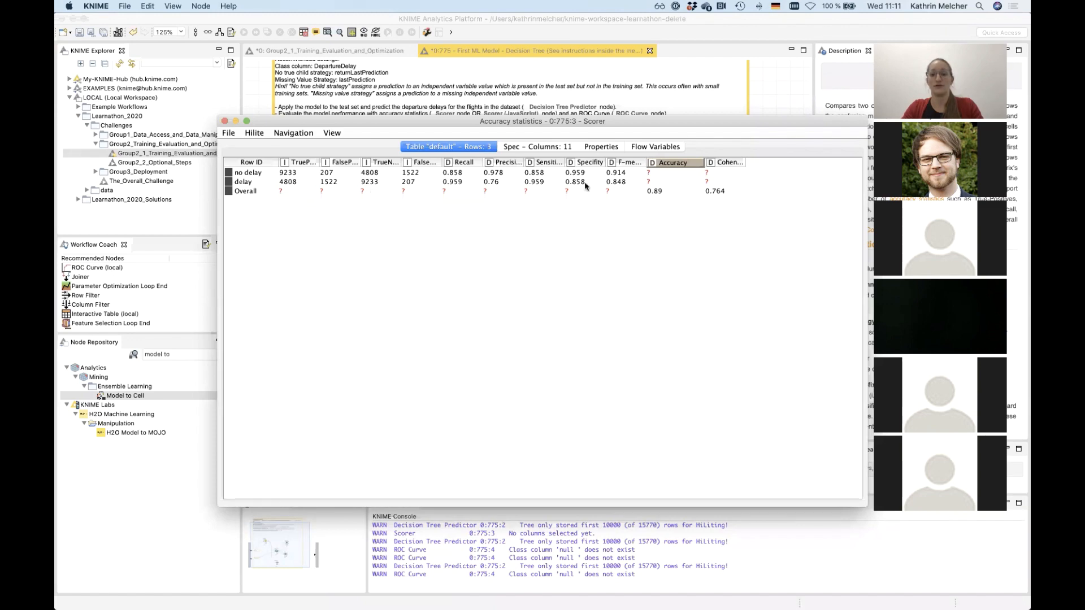
click(225, 121)
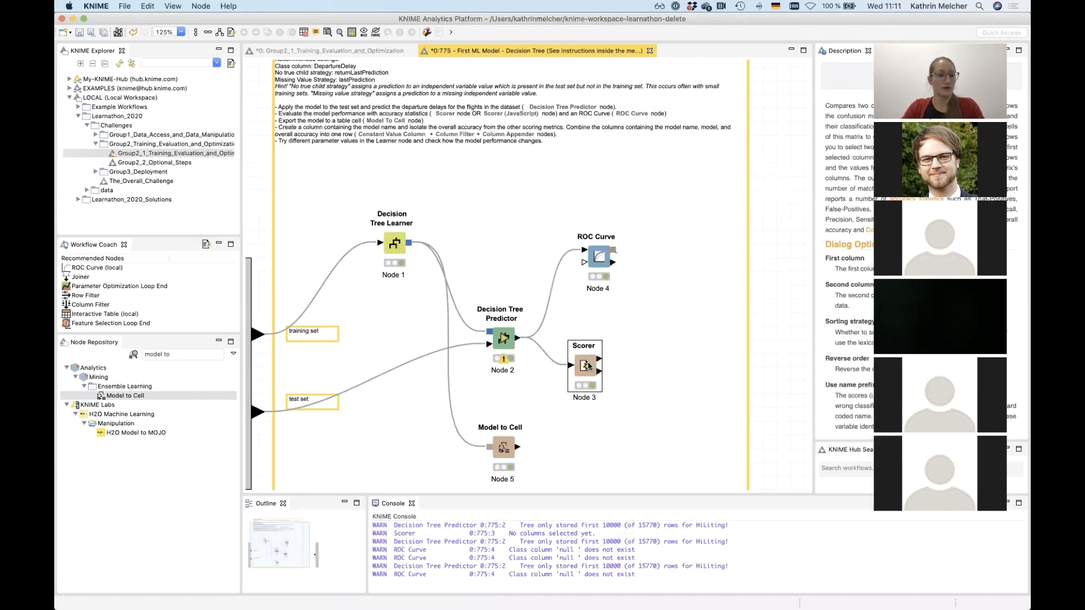
Add a Column Filter to the Scorer's accuracy statistics output and configure it to include only the Accuracy column.
click(92, 306)
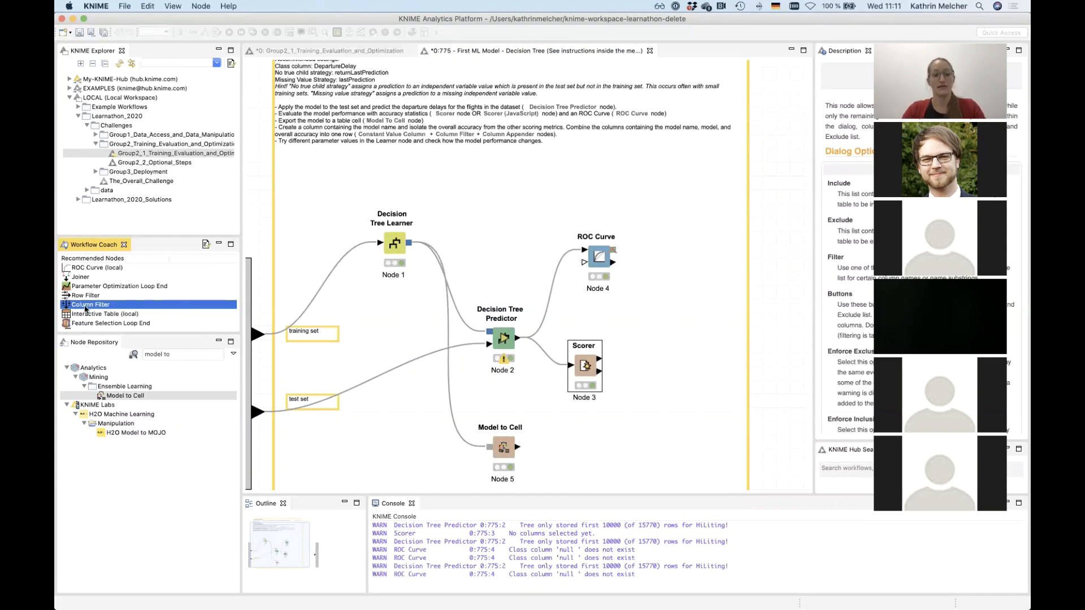
drag(86, 308, 629, 367)
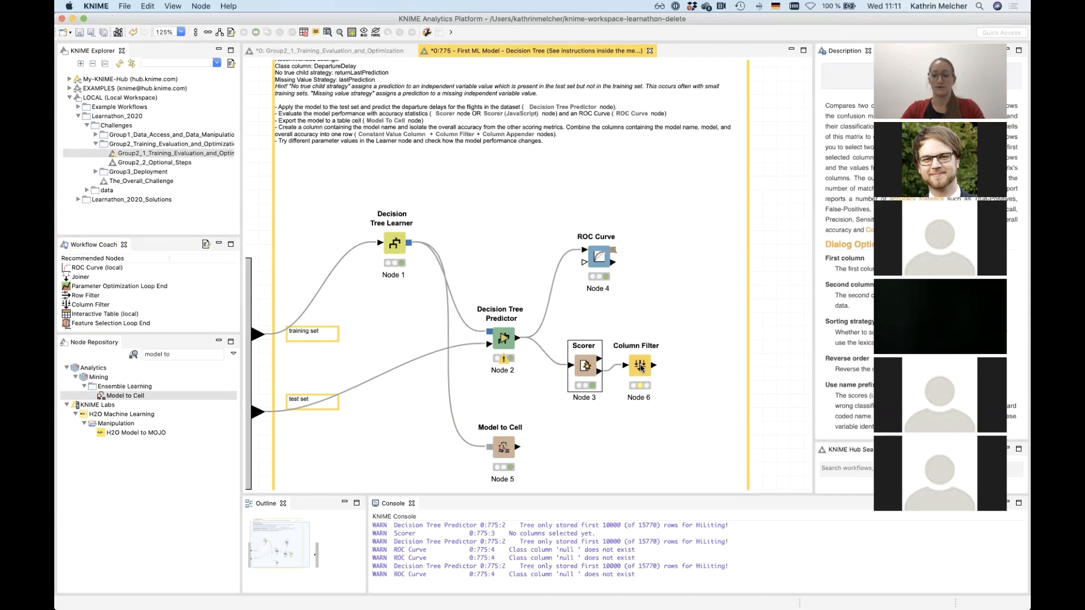
double_click(640, 367)
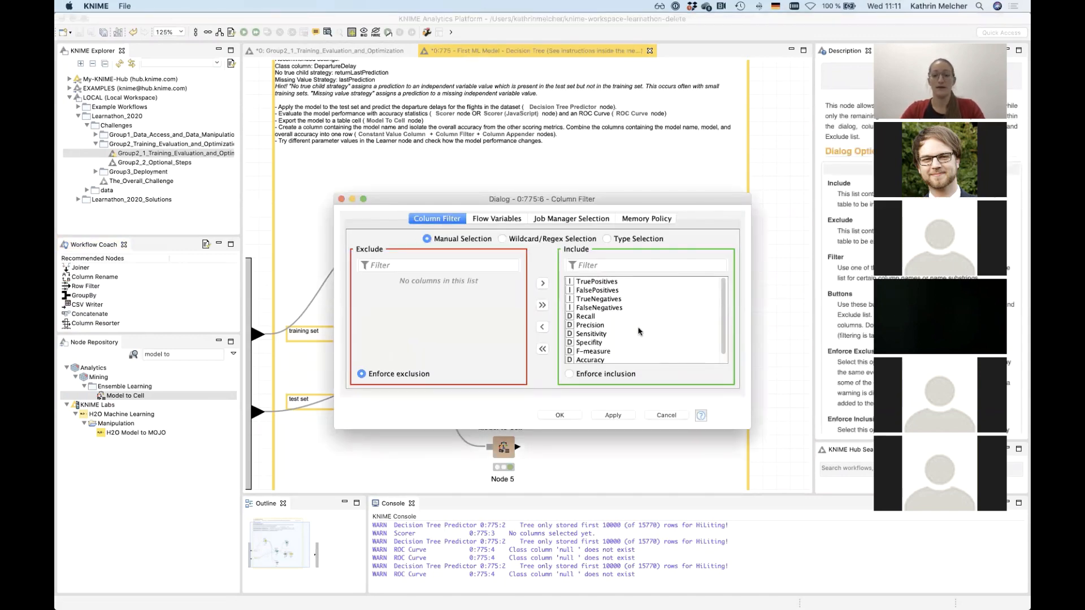
click(543, 349)
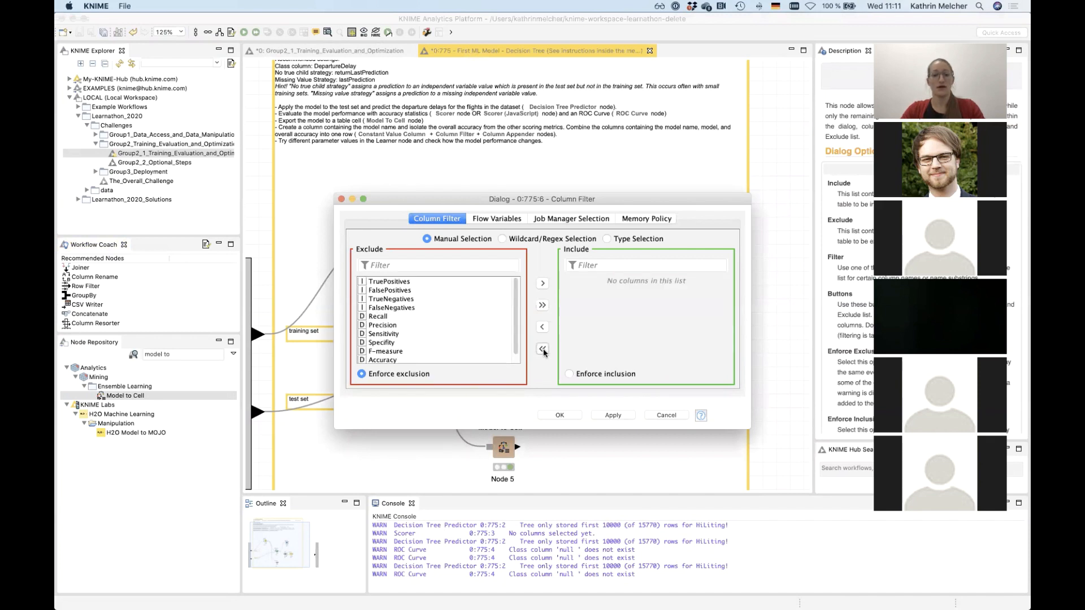
scroll(462, 358, down, 1)
click(420, 354)
double_click(420, 355)
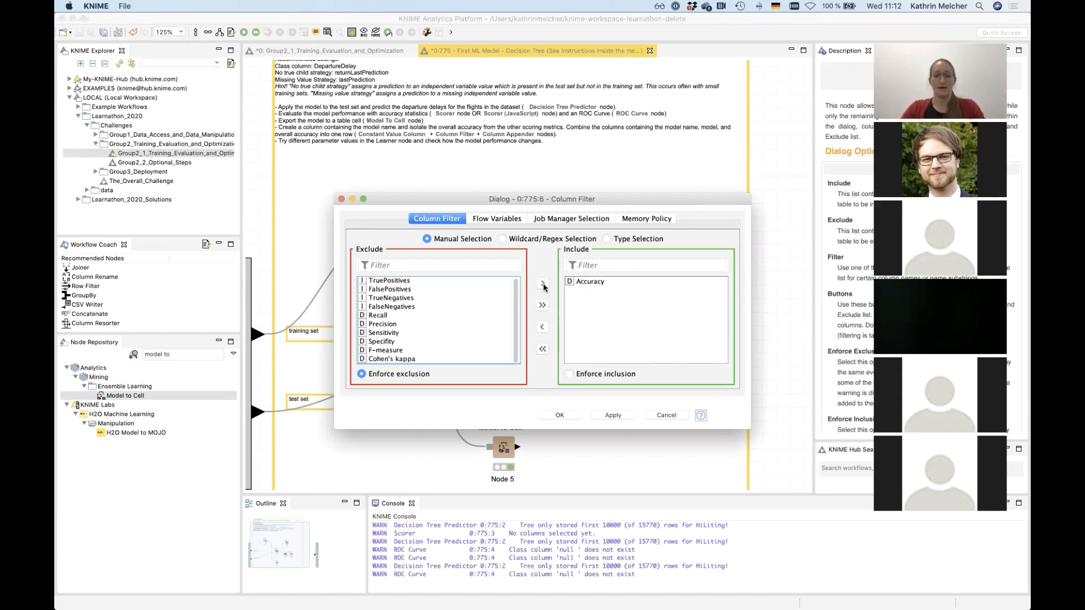
click(558, 415)
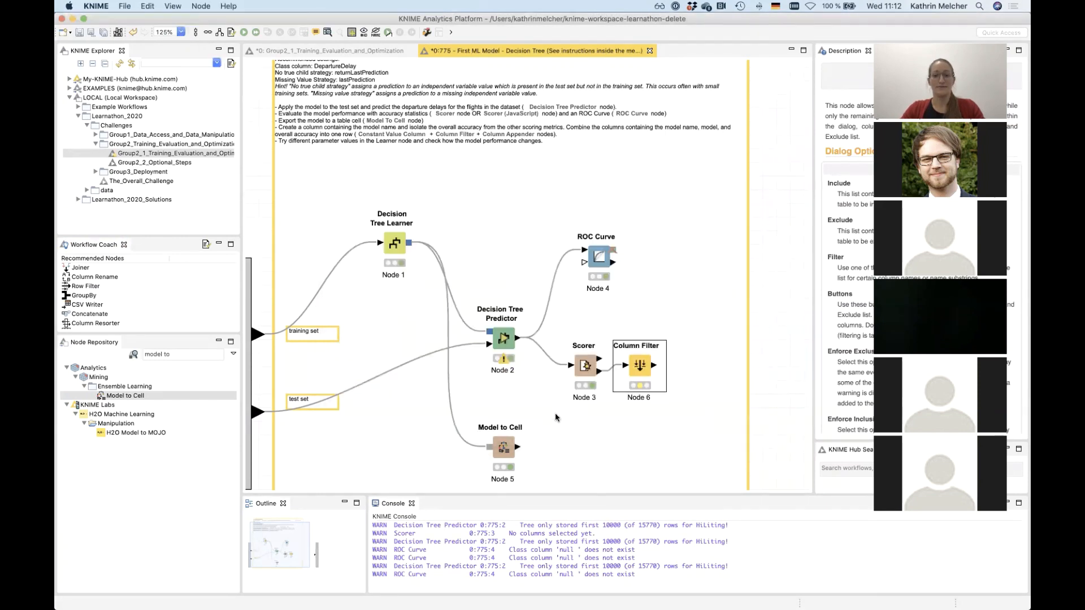
Execute the Column Filter and check its filtered table.
right_click(653, 360)
click(657, 368)
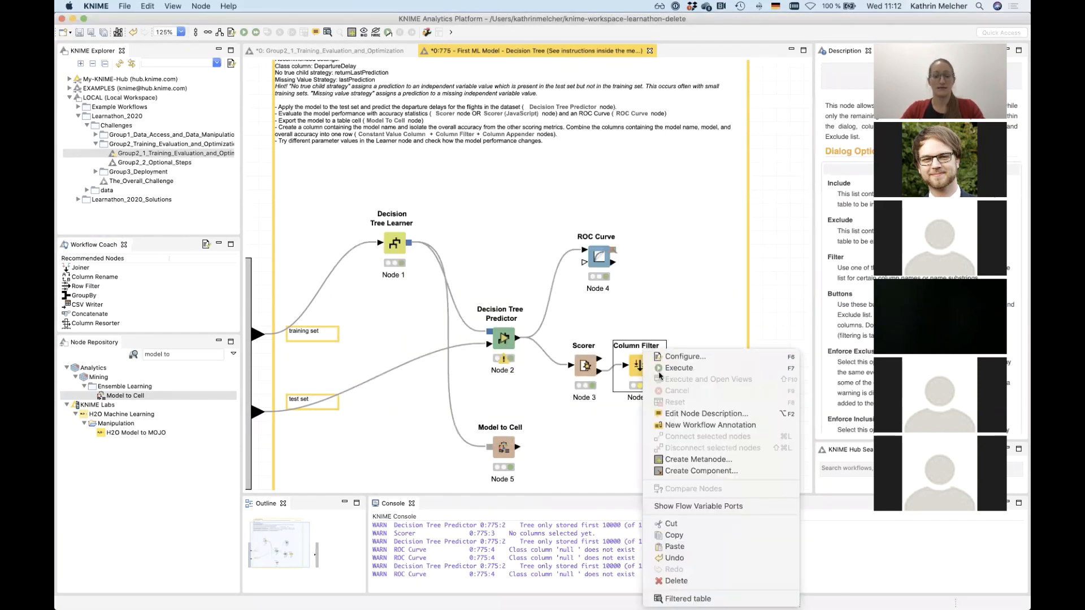
right_click(642, 368)
click(698, 601)
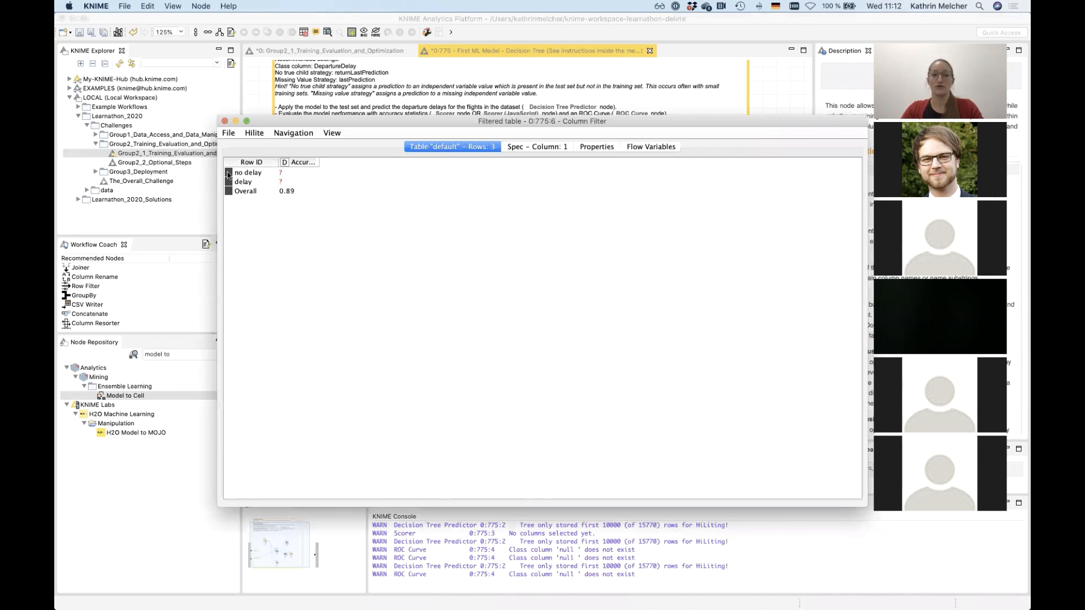
click(224, 121)
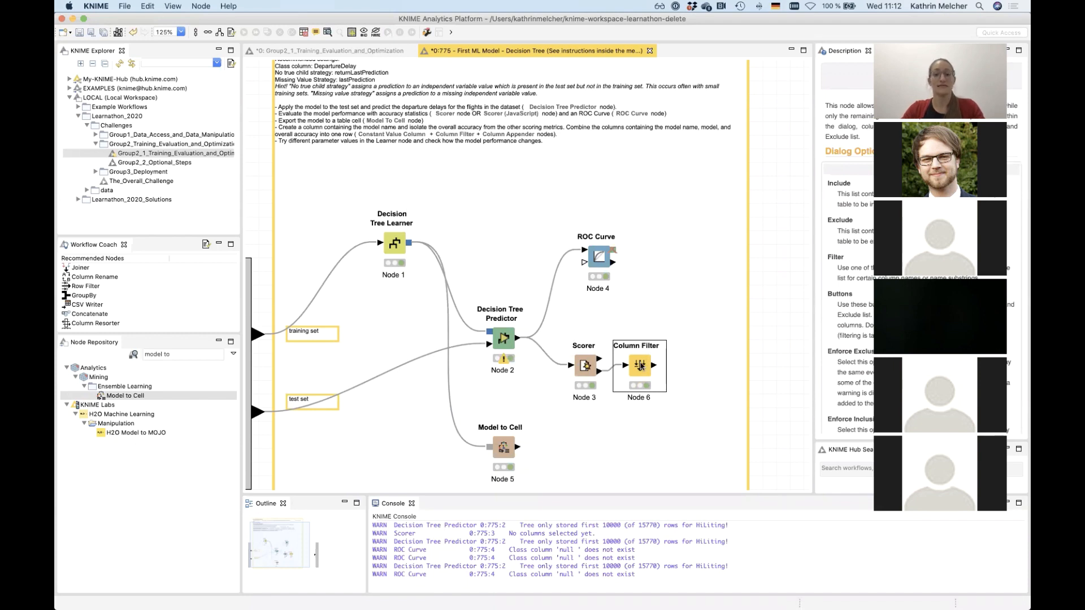
Add a Row Filter connected after the Column Filter and align the Scorer, Column Filter and Row Filter in one evenly spaced row.
click(86, 287)
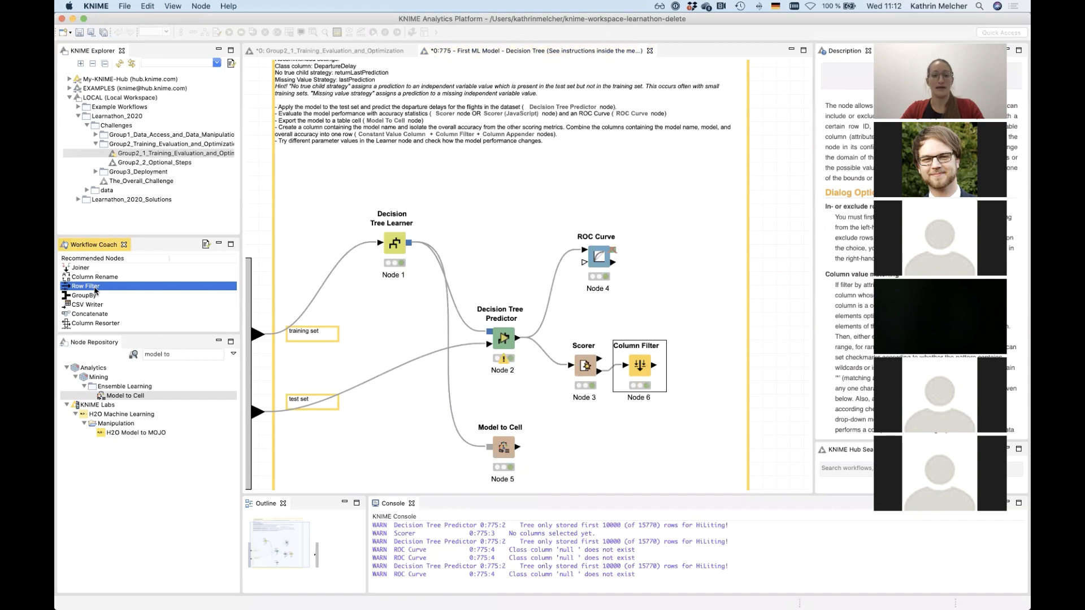
mouse_move(95, 290)
mouse_down()
mouse_move(319, 284)
mouse_move(610, 346)
mouse_move(666, 337)
mouse_move(710, 387)
mouse_move(678, 387)
mouse_move(699, 383)
mouse_up()
click(642, 363)
click(710, 381)
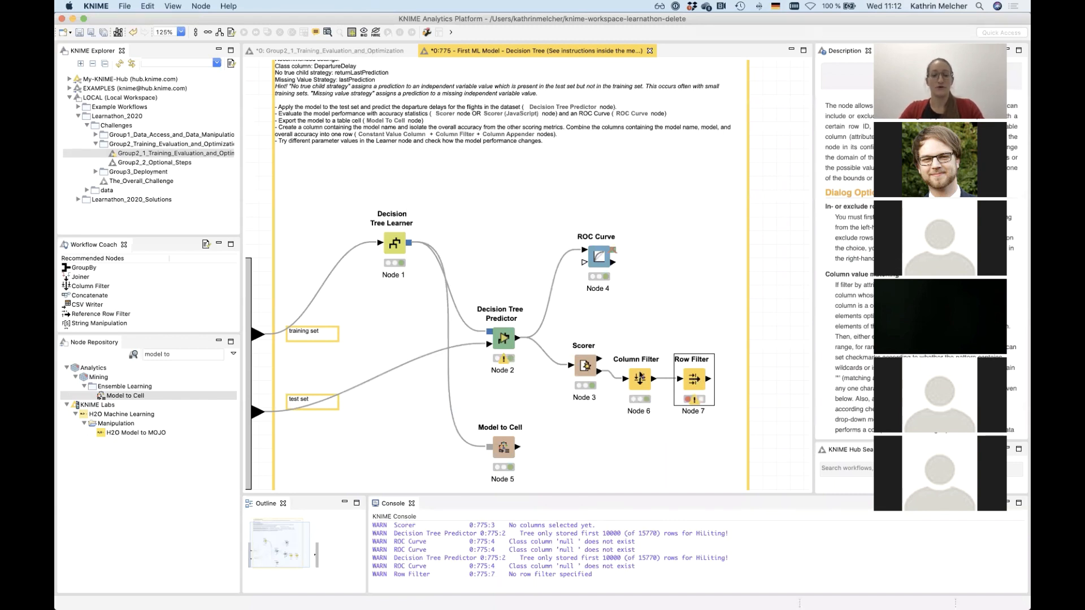
click(585, 365)
drag(584, 366, 571, 379)
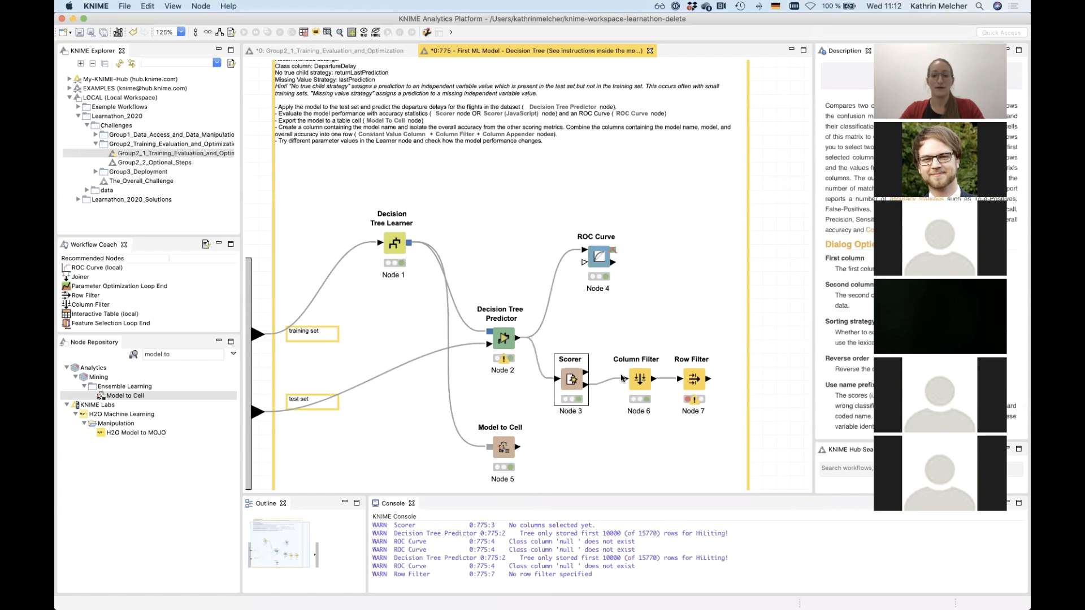
drag(637, 378, 624, 378)
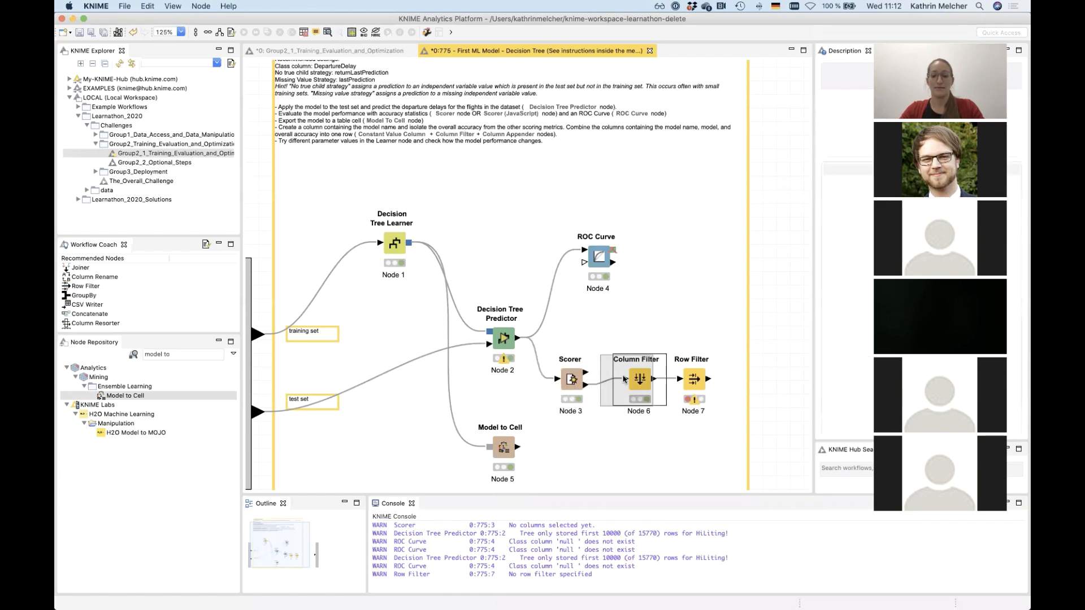
Configure the Row Filter to exclude rows by attribute value, matching only missing values in the Accuracy column.
double_click(695, 379)
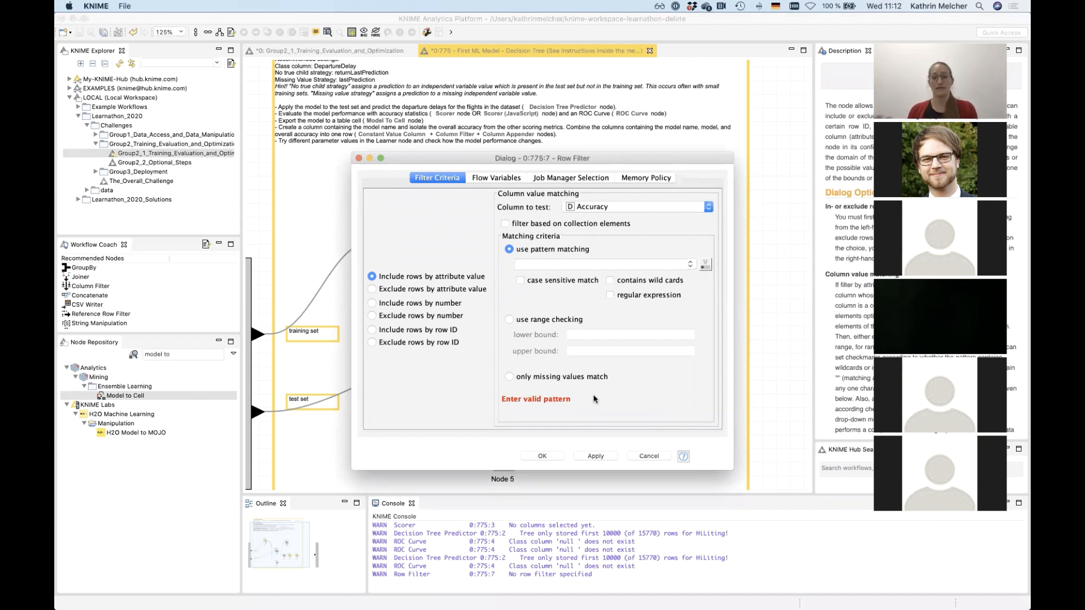
click(629, 209)
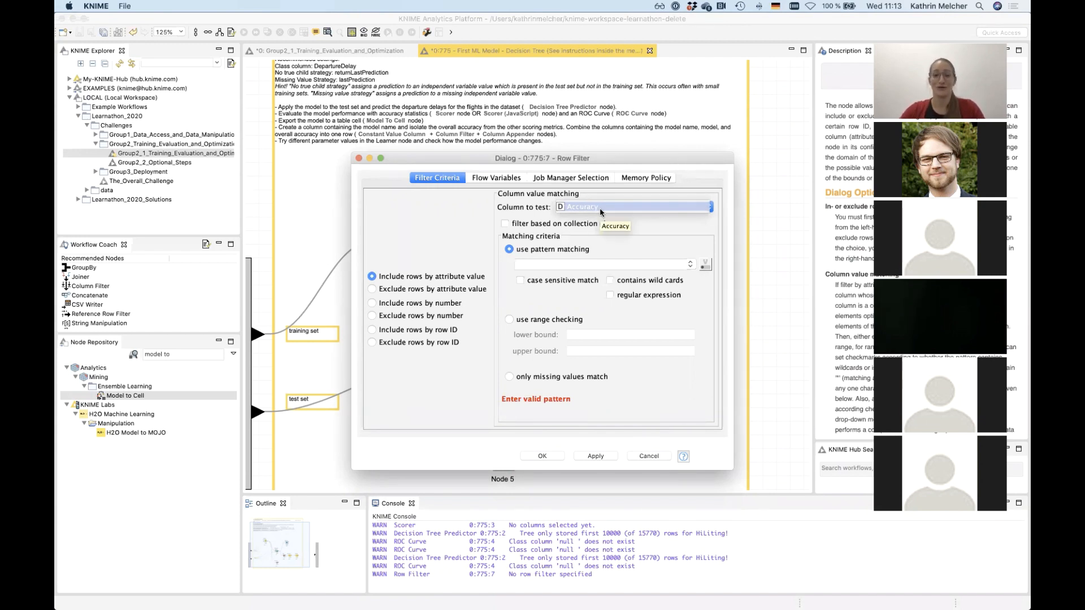
click(536, 309)
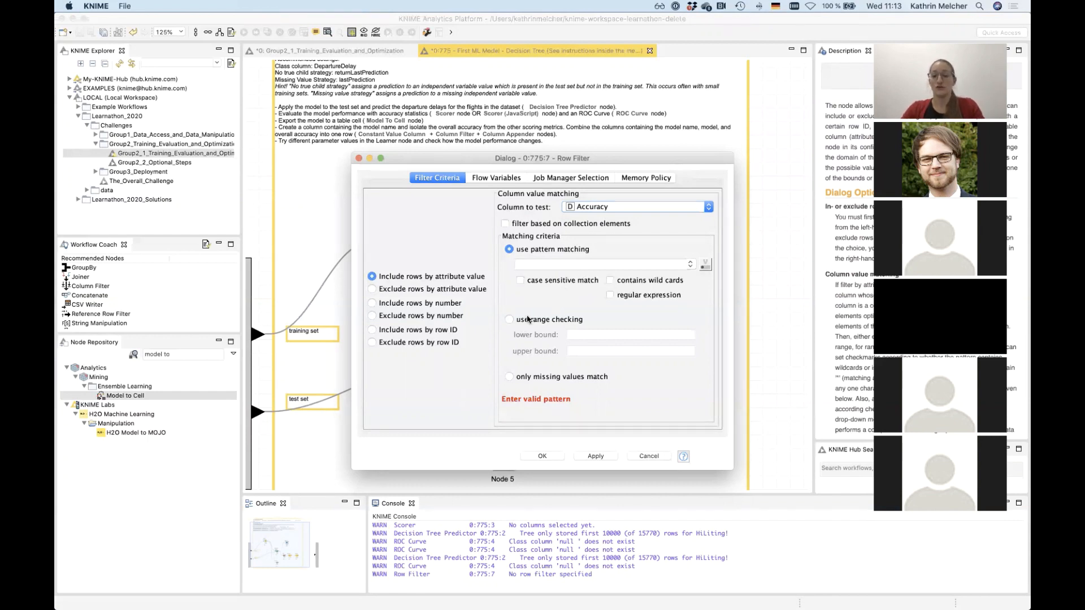
click(508, 376)
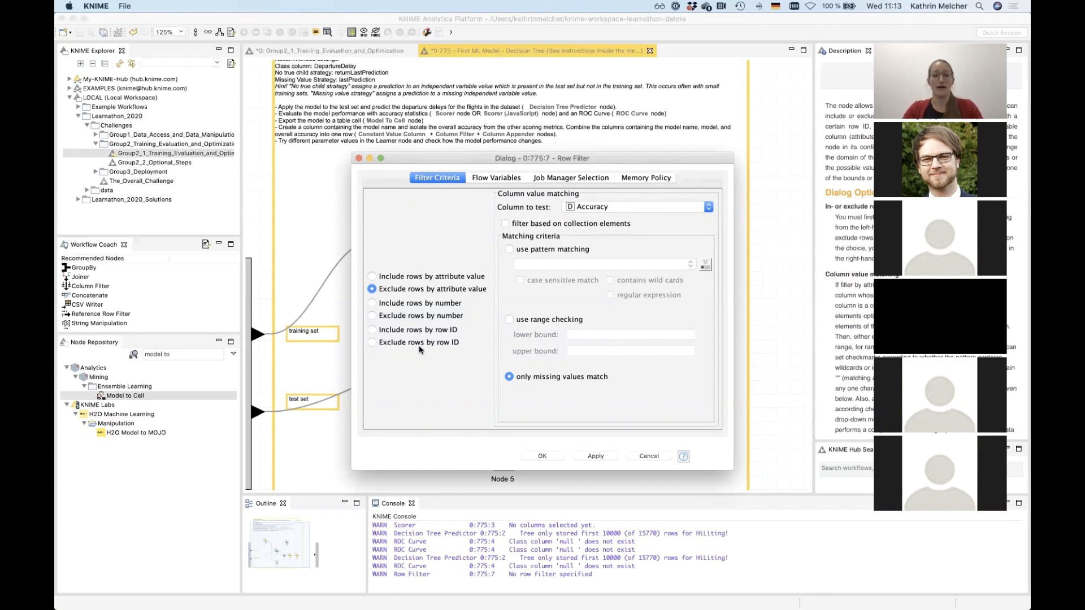
click(411, 304)
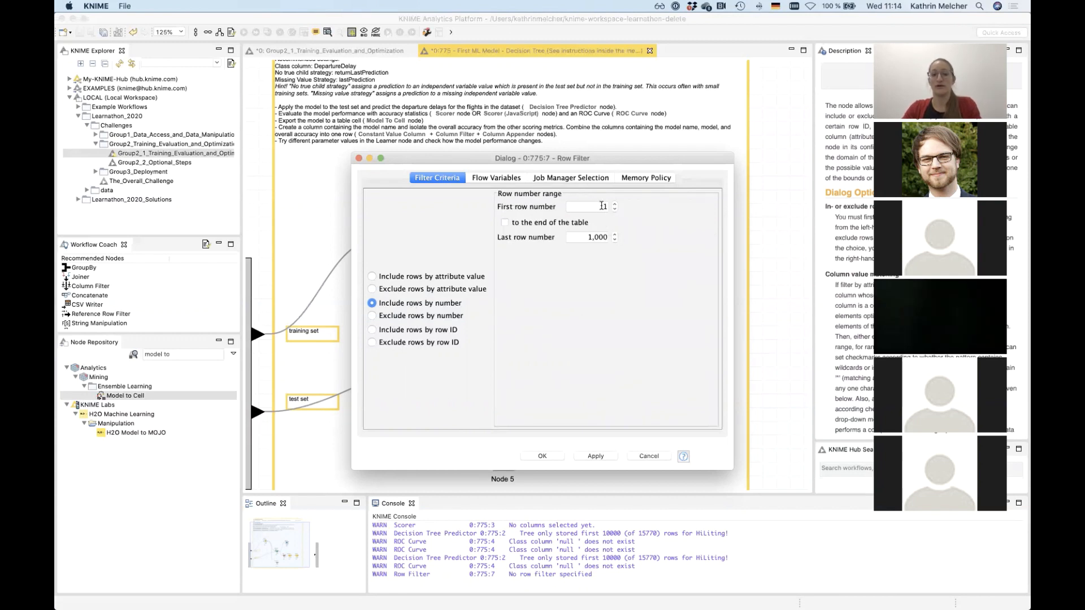
click(430, 290)
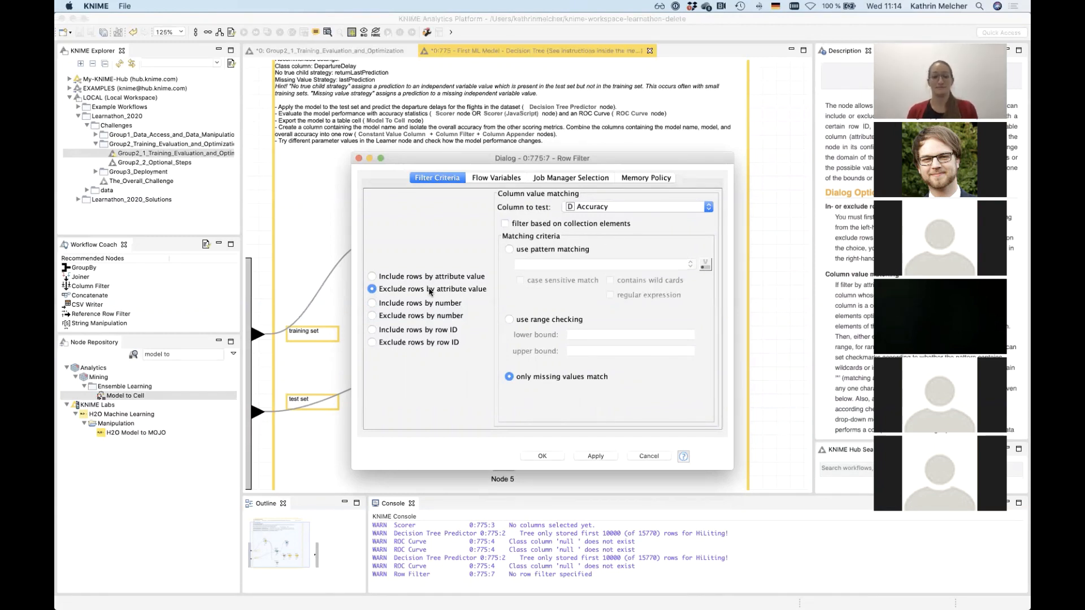
click(544, 457)
Execute the Row Filter and check its filtered table, widening the Accuracy column.
right_click(690, 379)
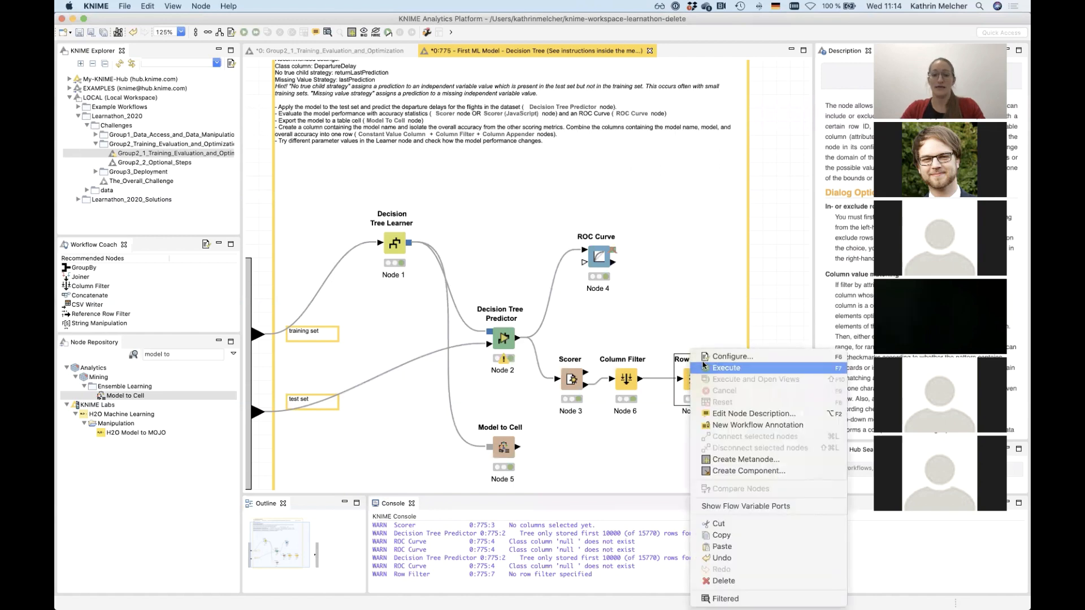
click(726, 367)
right_click(695, 379)
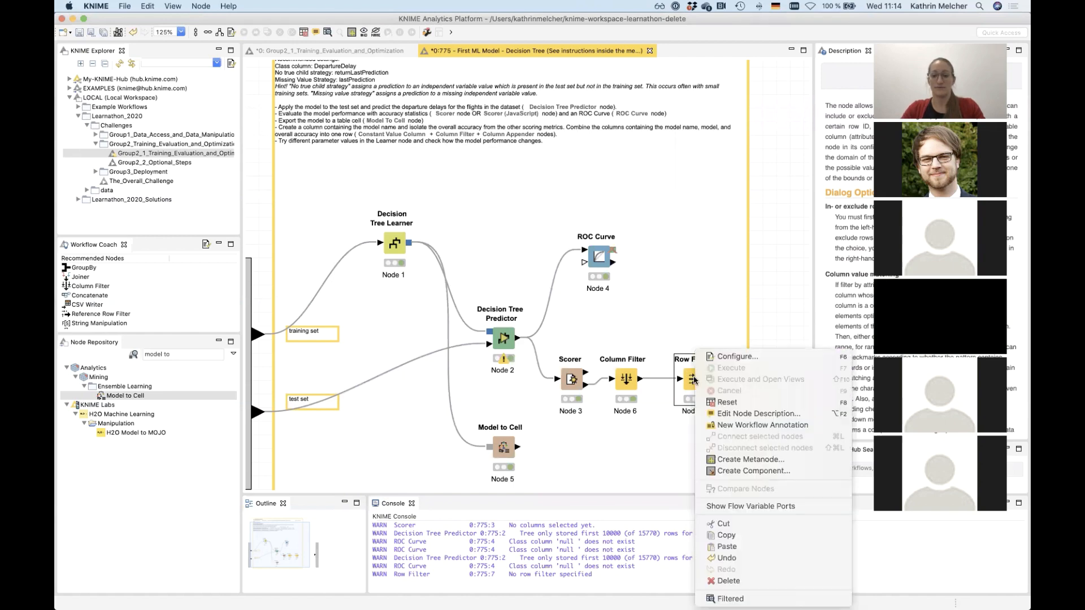
click(729, 599)
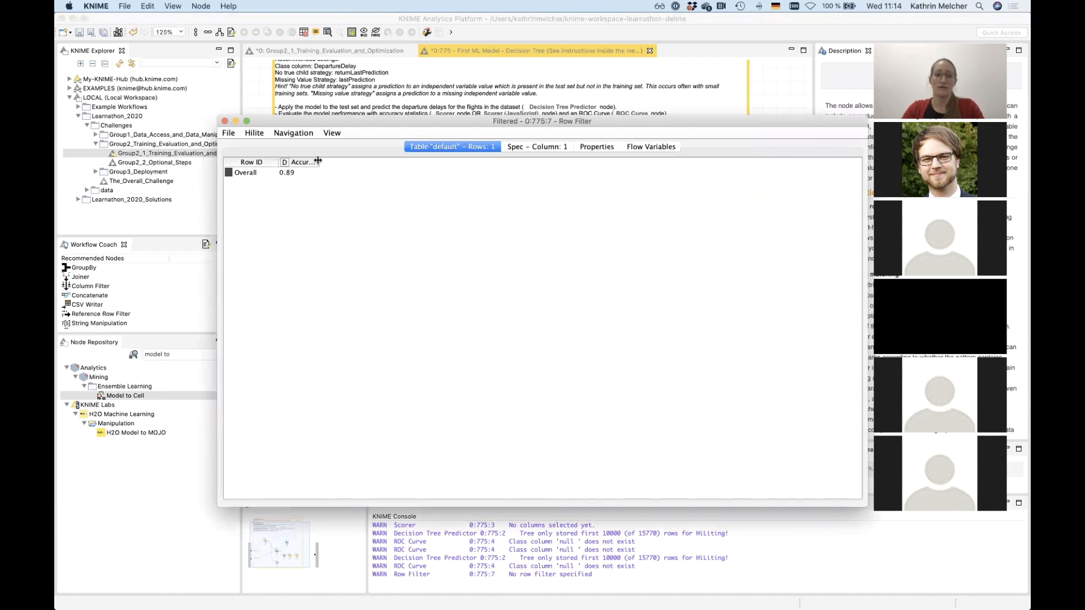
drag(318, 161, 343, 162)
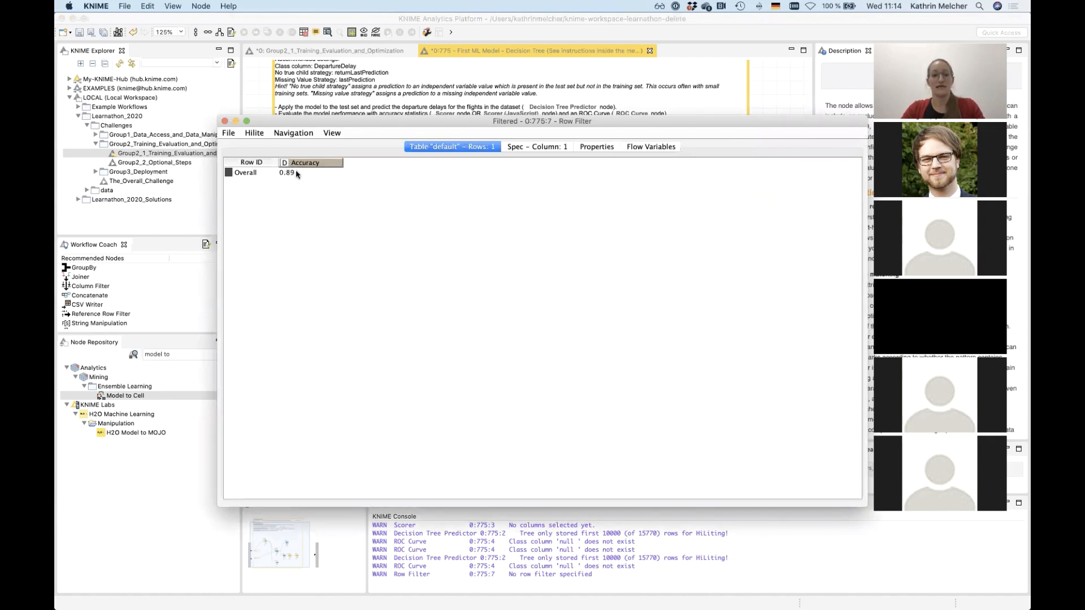
click(225, 121)
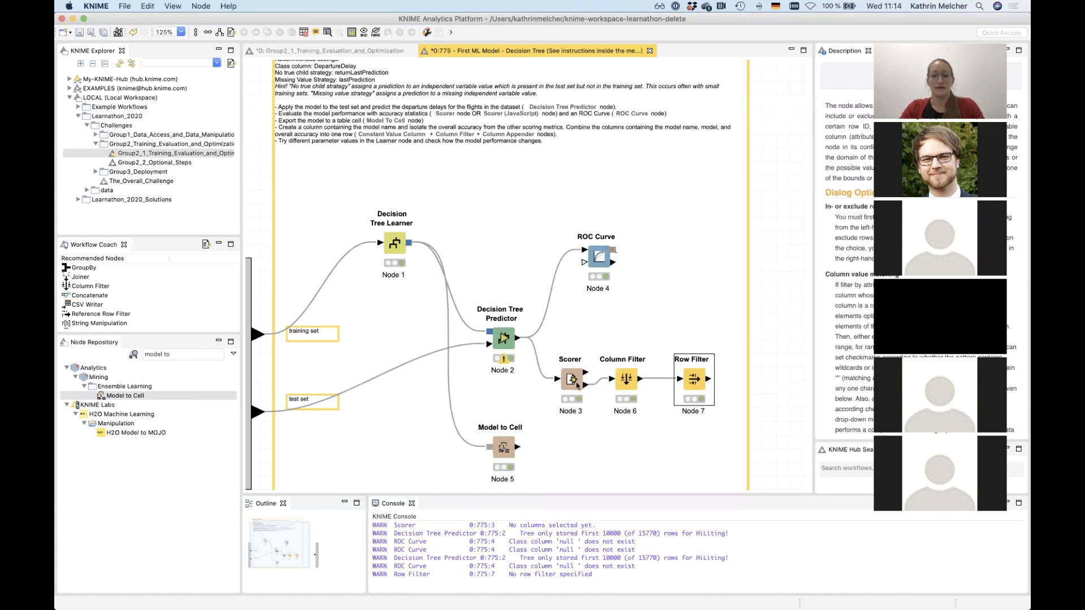
Move the Model to Cell node below the Scorer and add a Column Appender beyond the Row Filter, leaving a gap between the two filters' row and it.
click(500, 452)
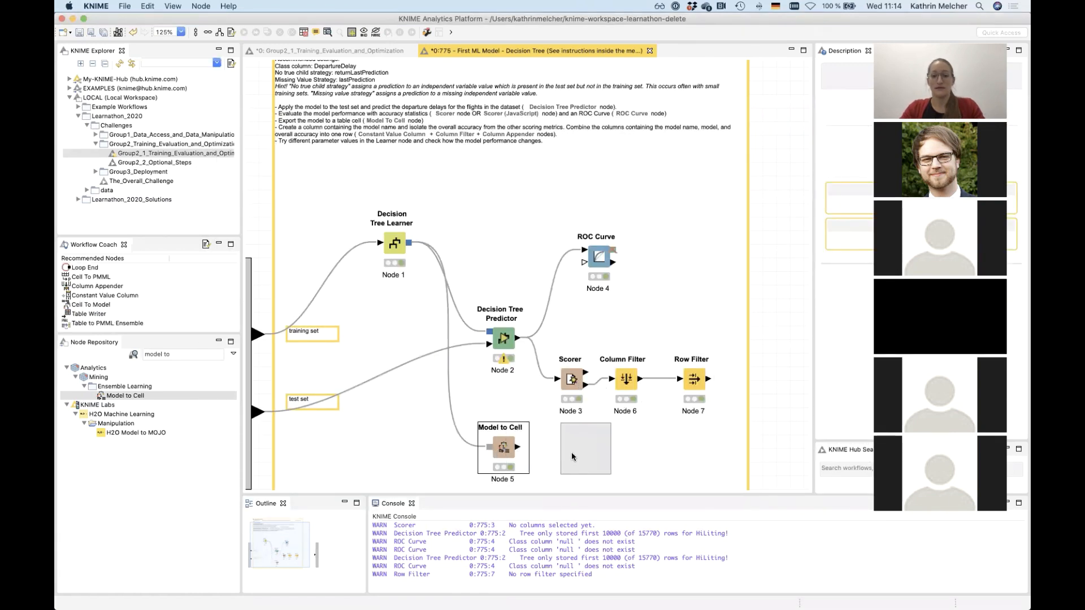
drag(571, 457, 572, 455)
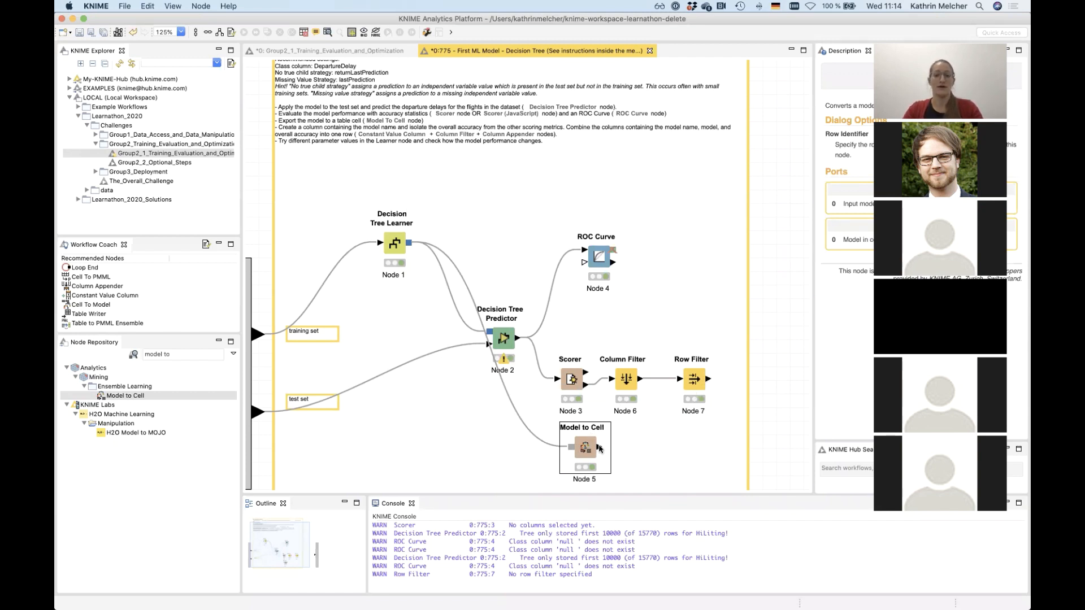
triple_click(174, 354)
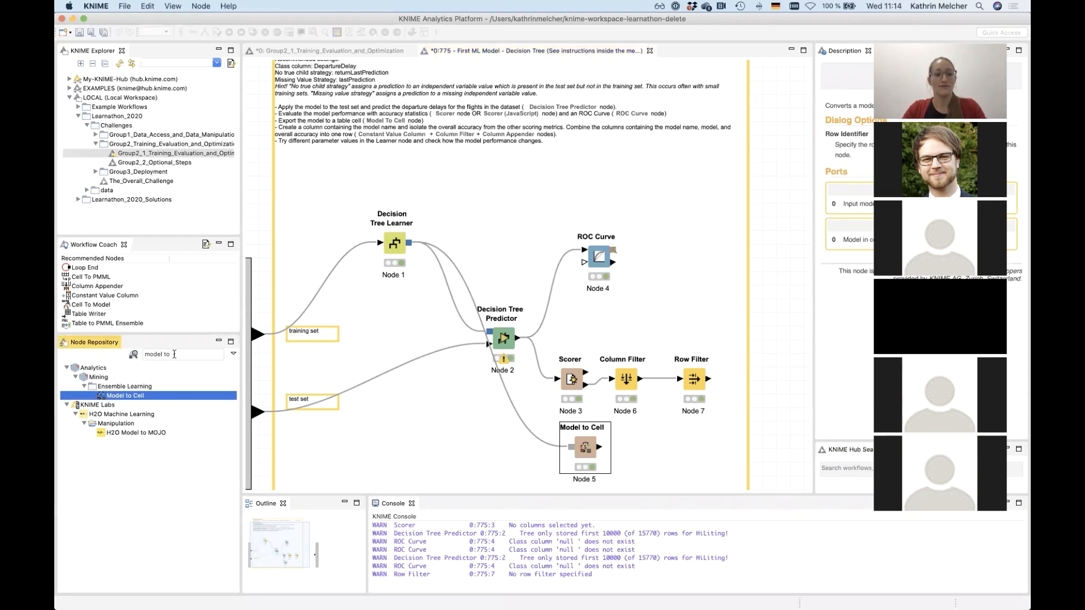
text(col)
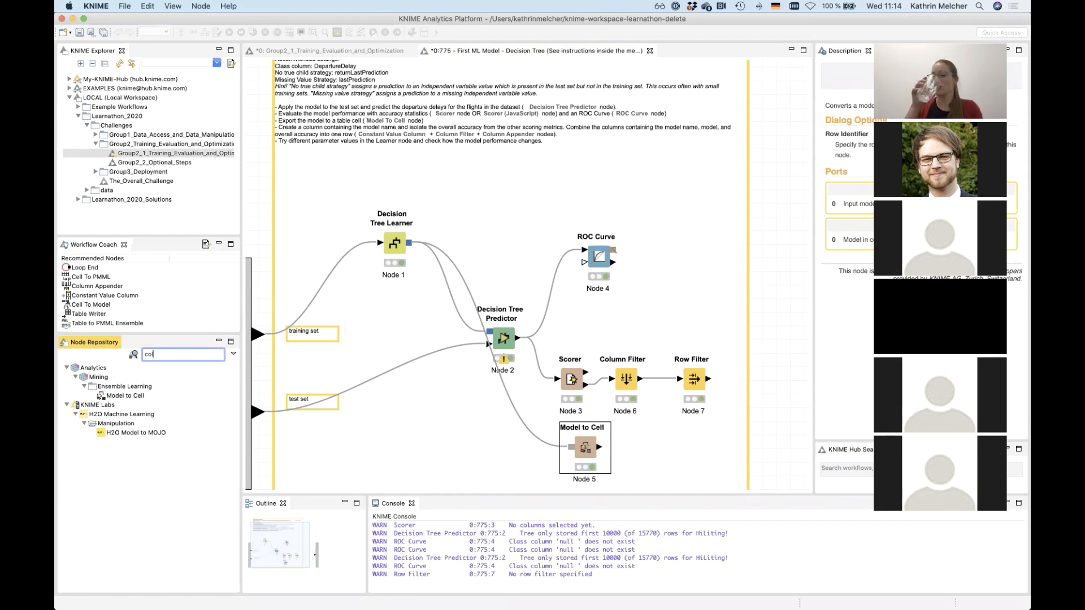
text(umn)
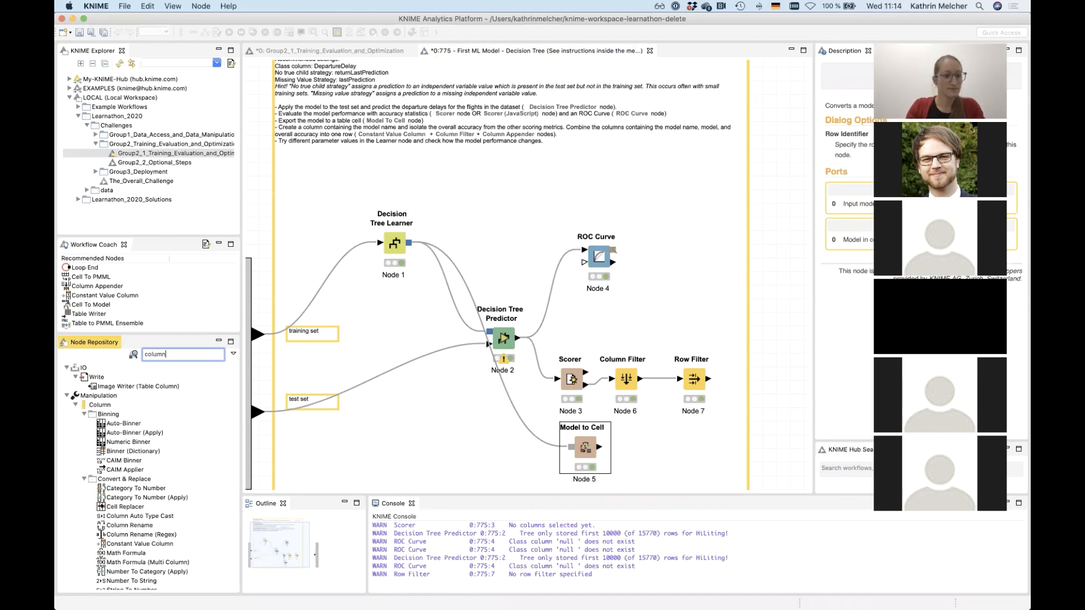
click(88, 287)
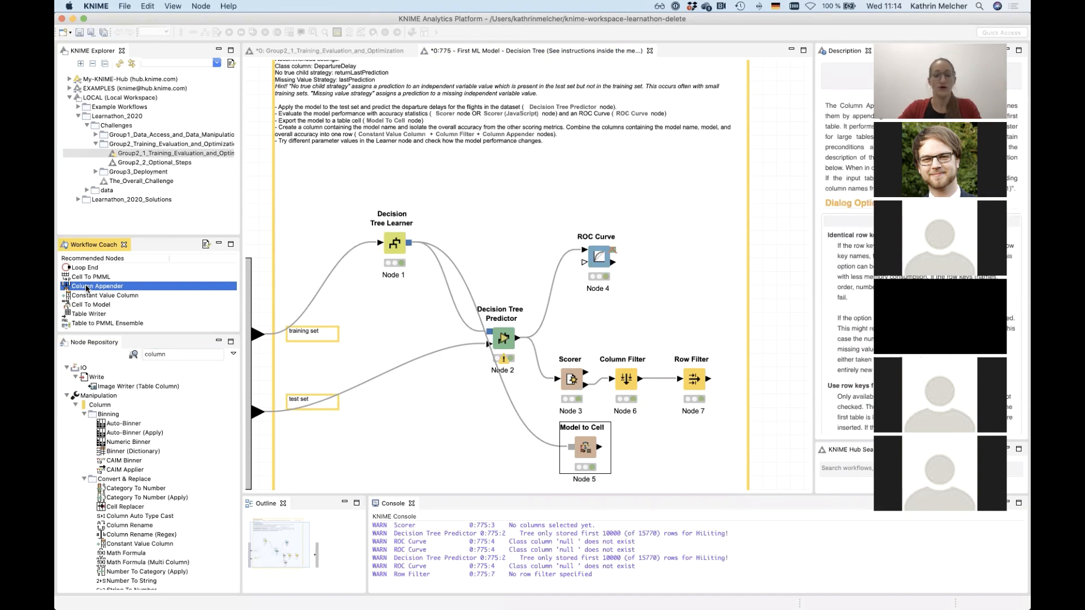
drag(88, 288, 754, 394)
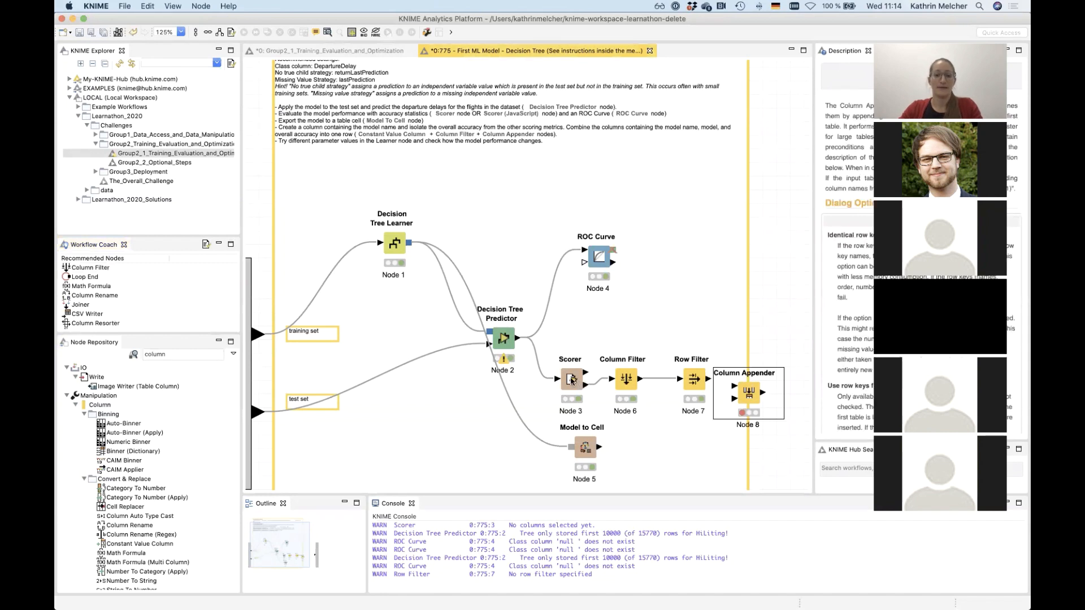
click(688, 384)
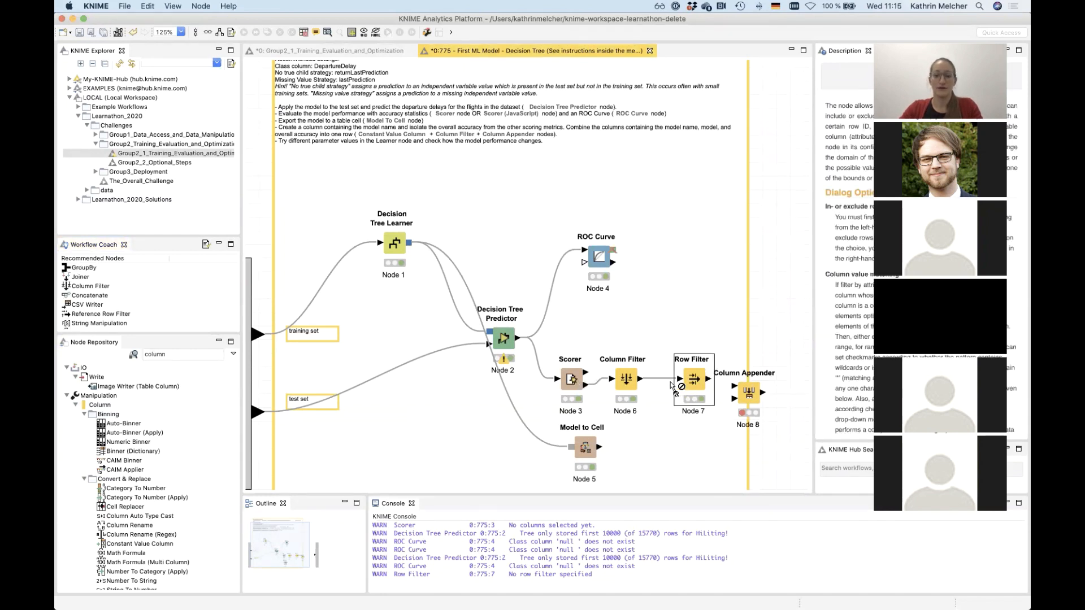
drag(686, 385, 673, 385)
drag(744, 391, 772, 391)
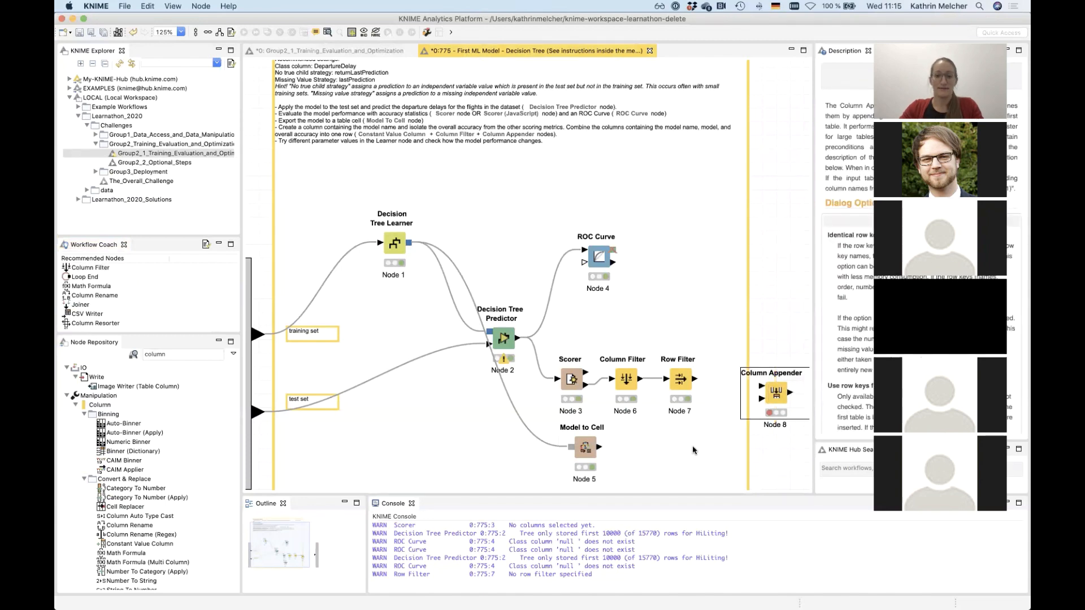
Inspect the row ID and Accuracy value in the Row Filter's filtered table.
scroll(692, 446, right, 4)
right_click(588, 350)
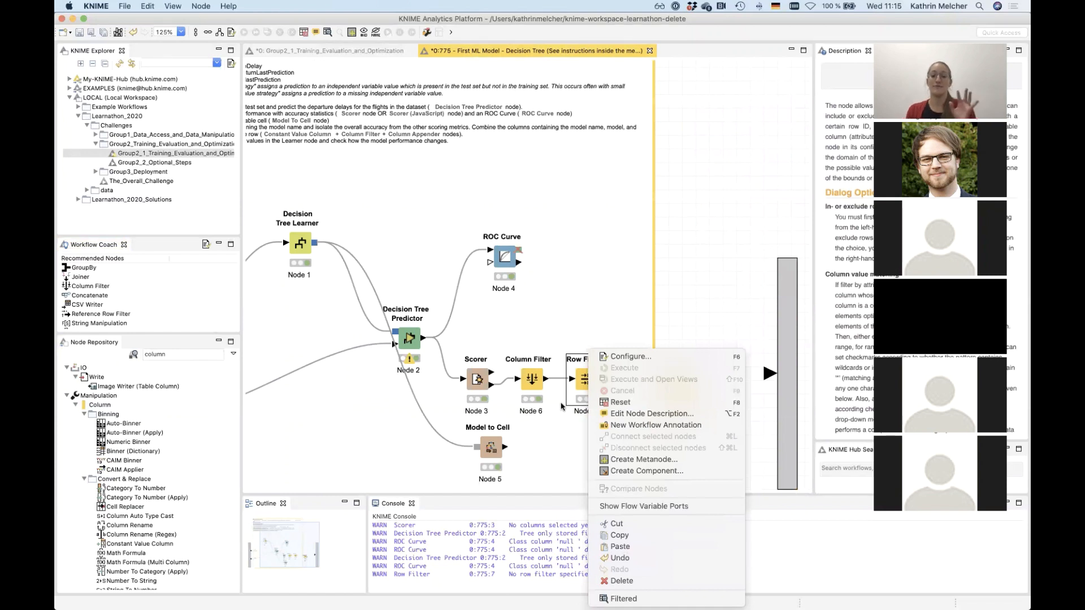
click(642, 600)
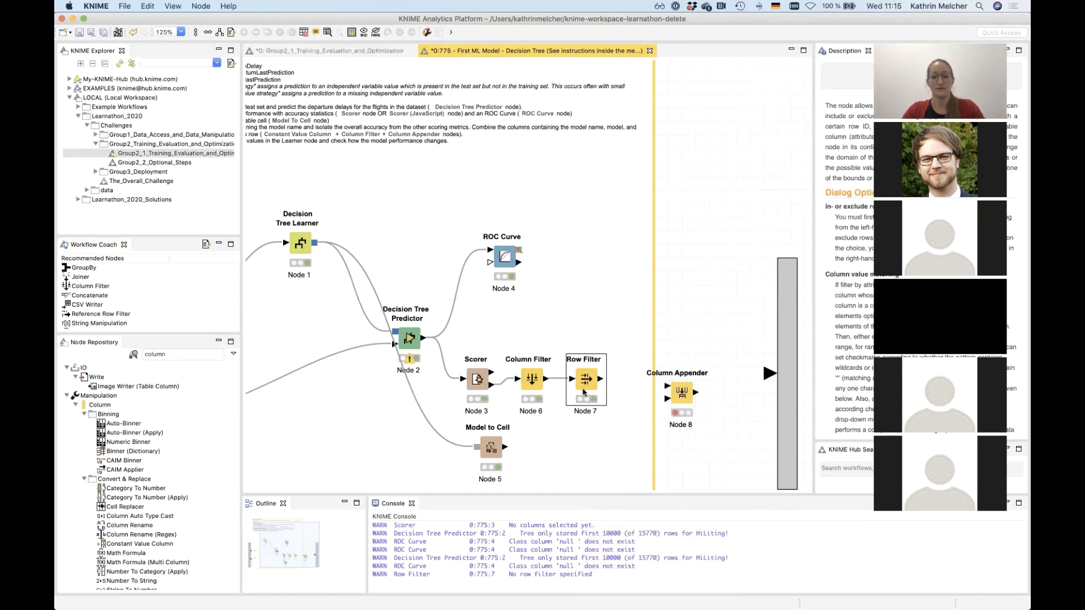
right_click(583, 391)
click(619, 599)
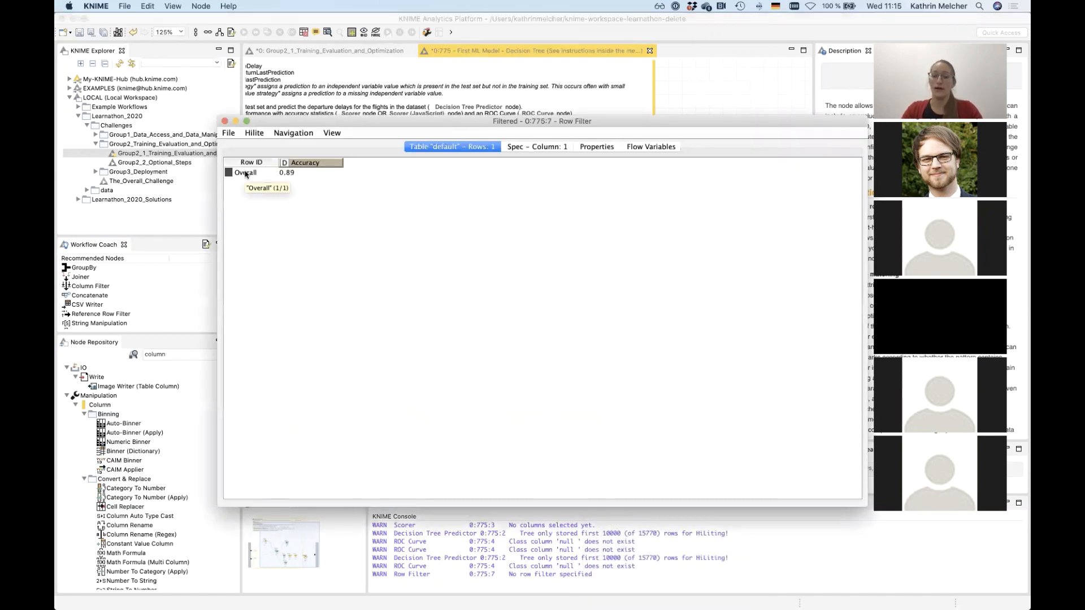
click(224, 120)
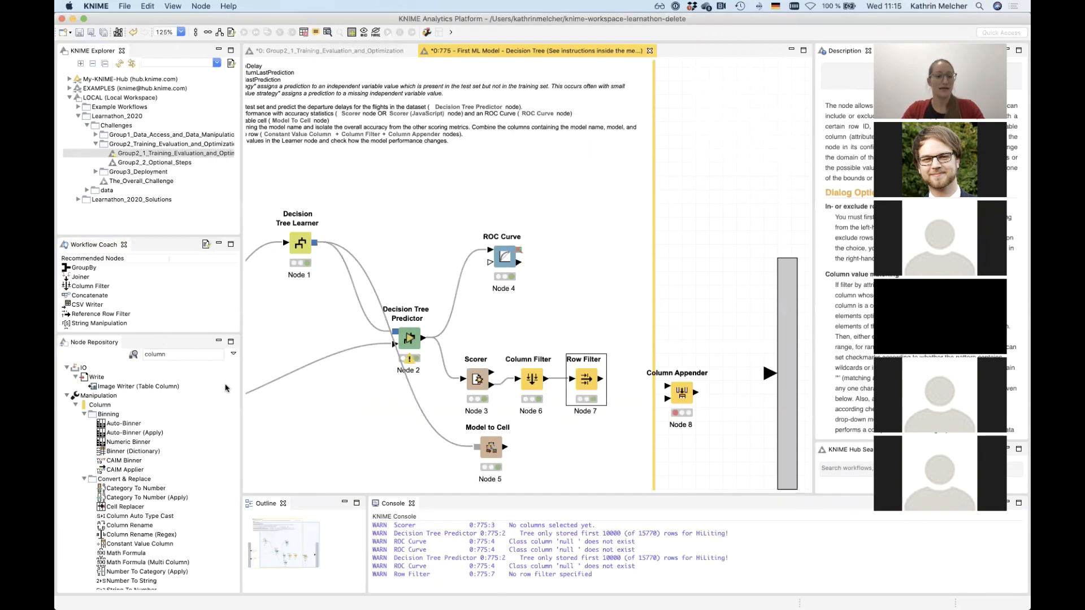
Find the RowID node in the node repository and add it connected after the Row Filter.
click(165, 354)
double_click(165, 353)
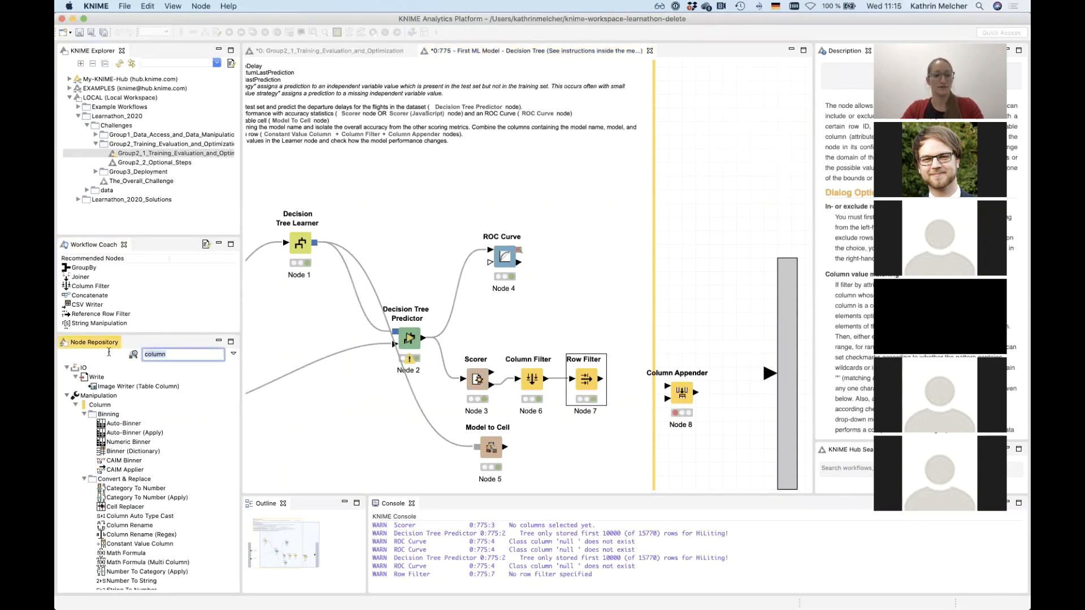
text(Row)
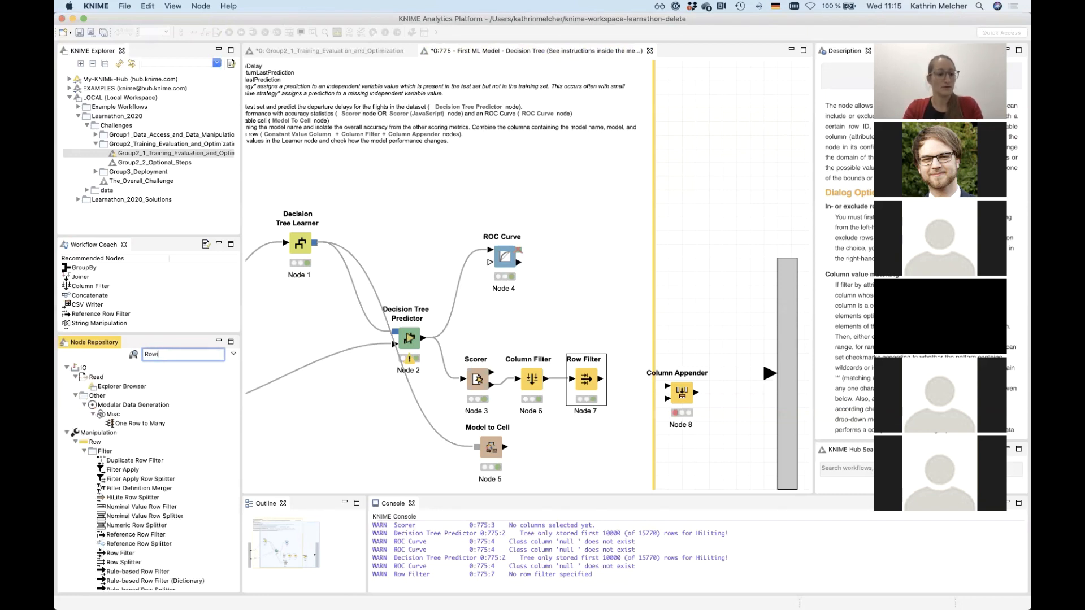
text(id)
drag(111, 395, 619, 366)
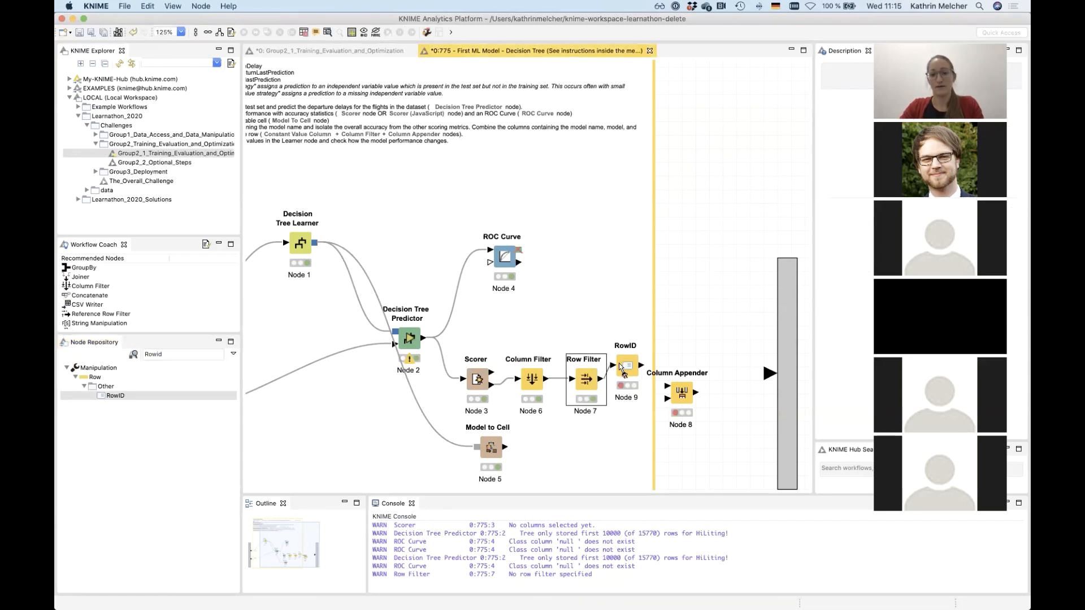
click(624, 368)
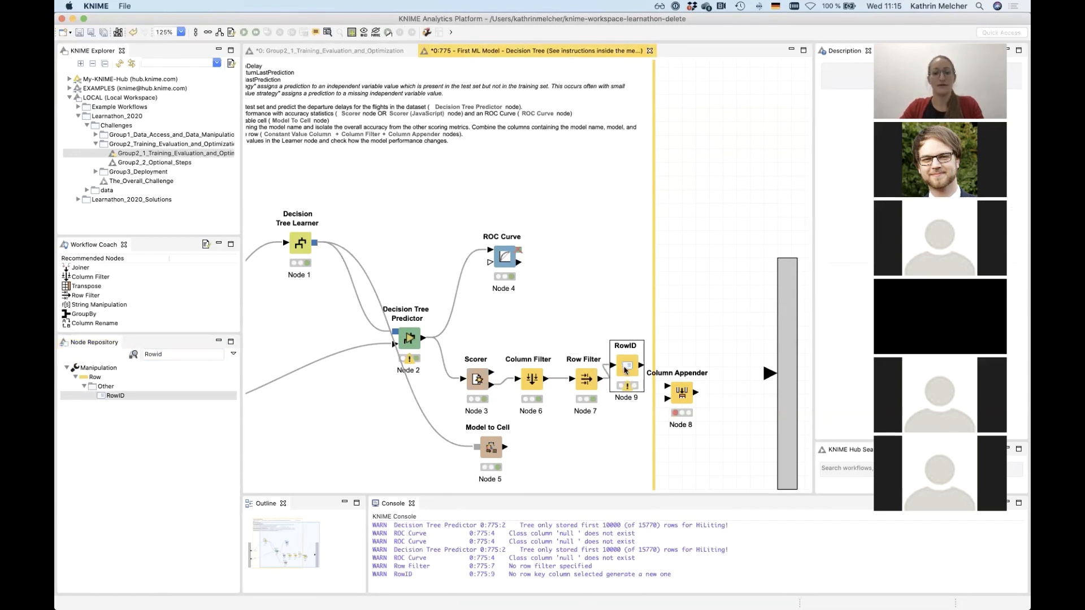
Configure the RowID node to replace the row ID with <none> as the new RowID column, and execute it.
double_click(625, 368)
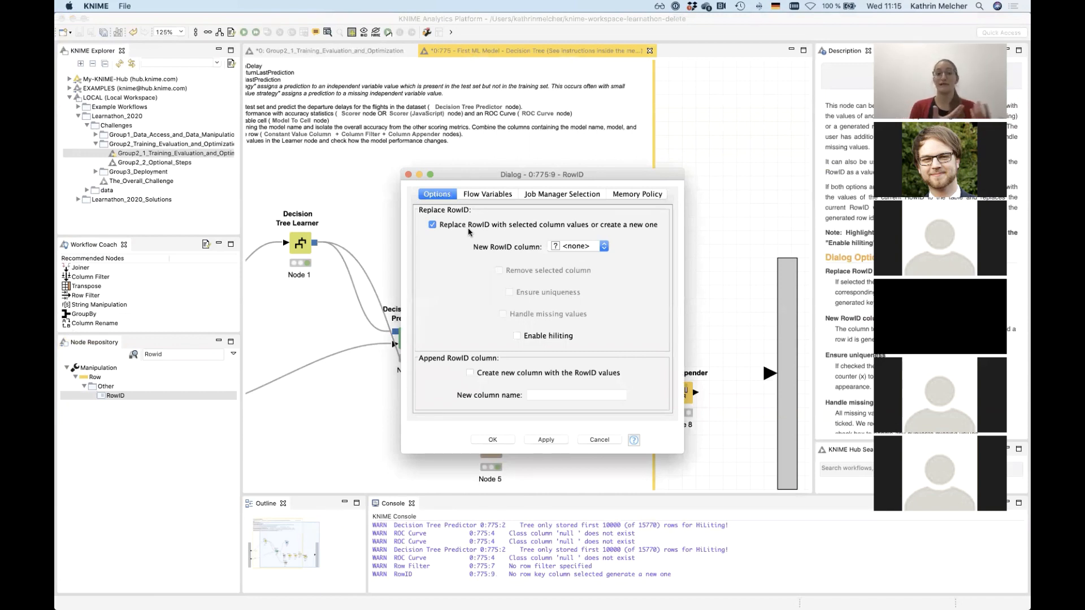
click(557, 247)
click(557, 247)
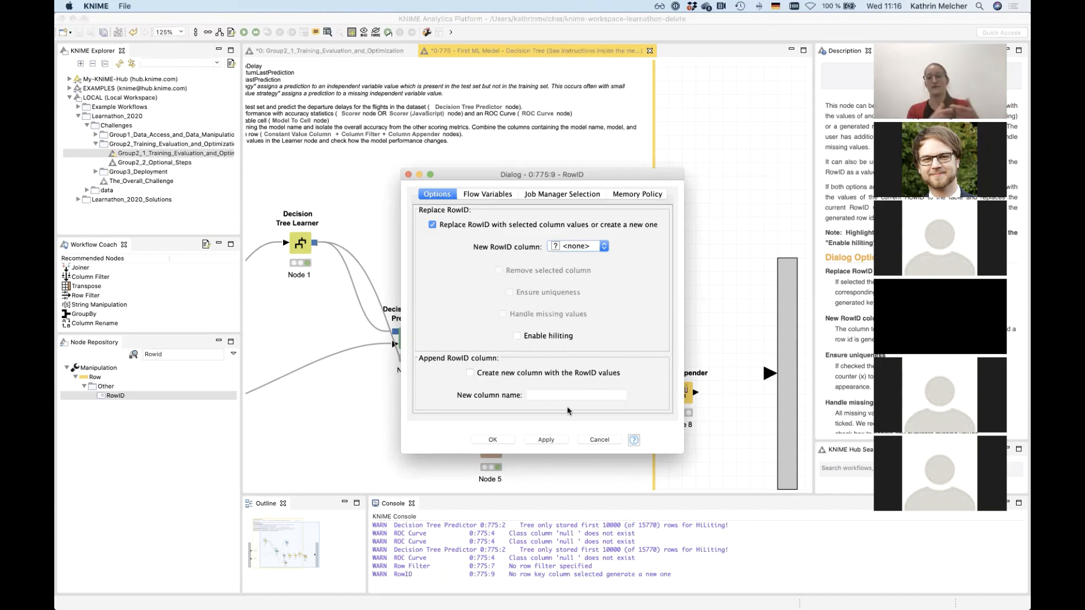
click(505, 440)
right_click(626, 371)
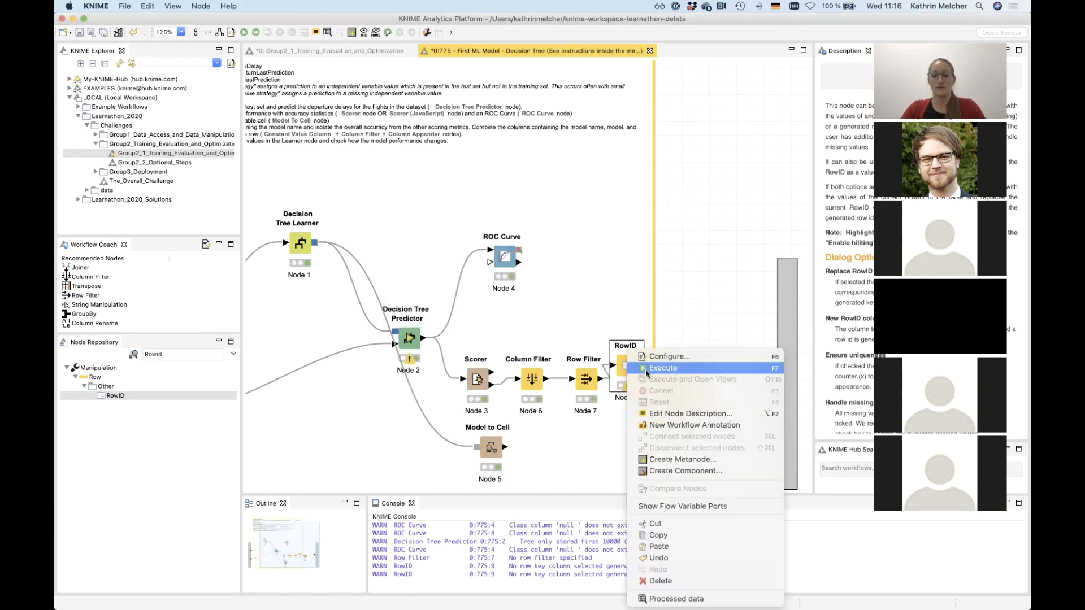
click(645, 368)
Connect the RowID output to the Column Appender's first input and the Model to Cell output to its second input.
drag(683, 396, 698, 397)
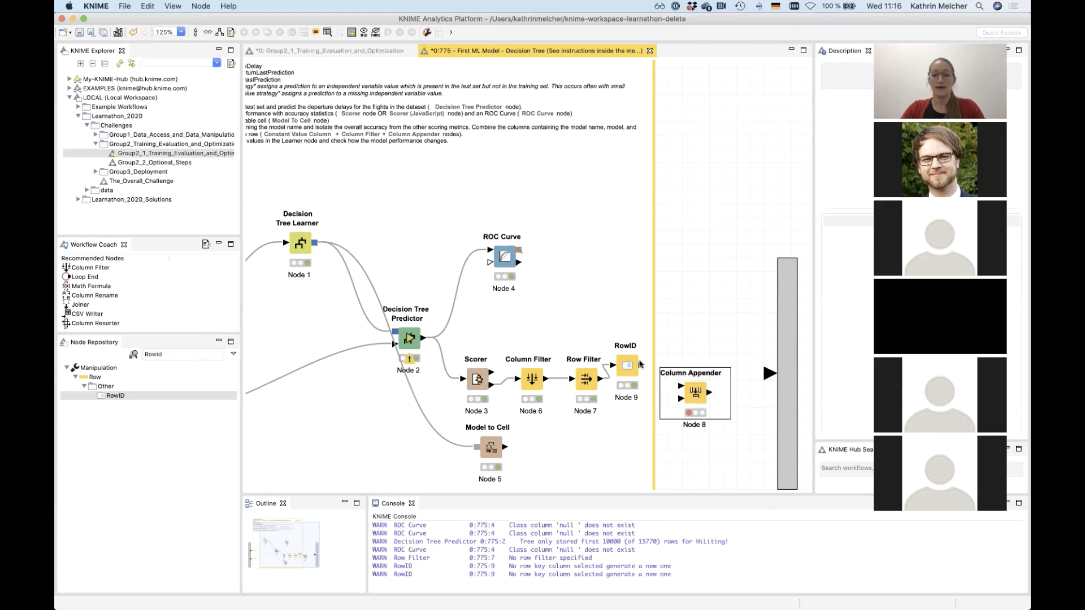
drag(642, 366, 688, 389)
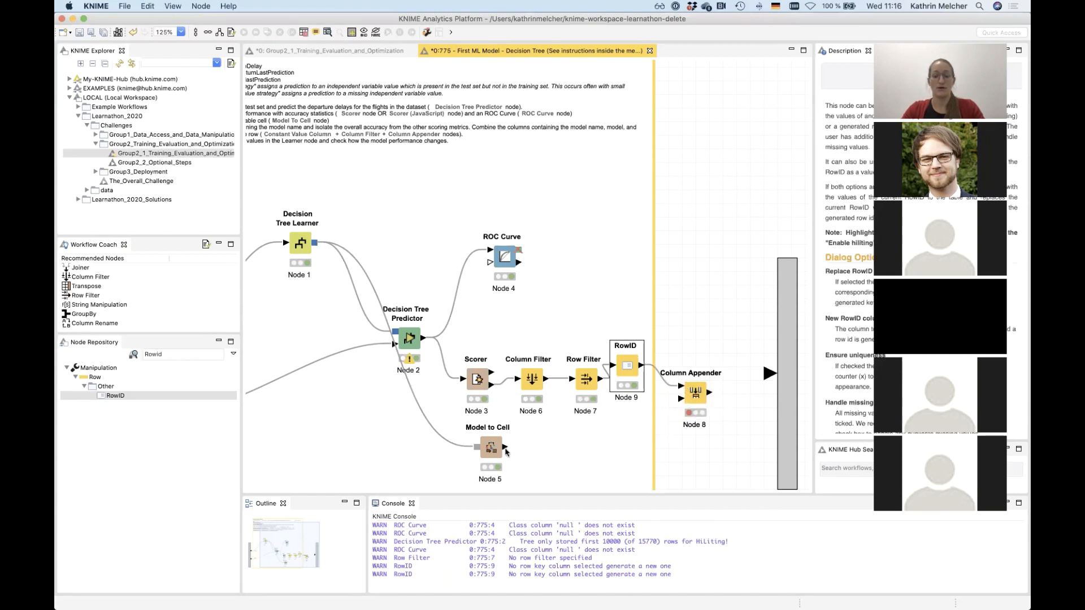
drag(506, 449, 685, 402)
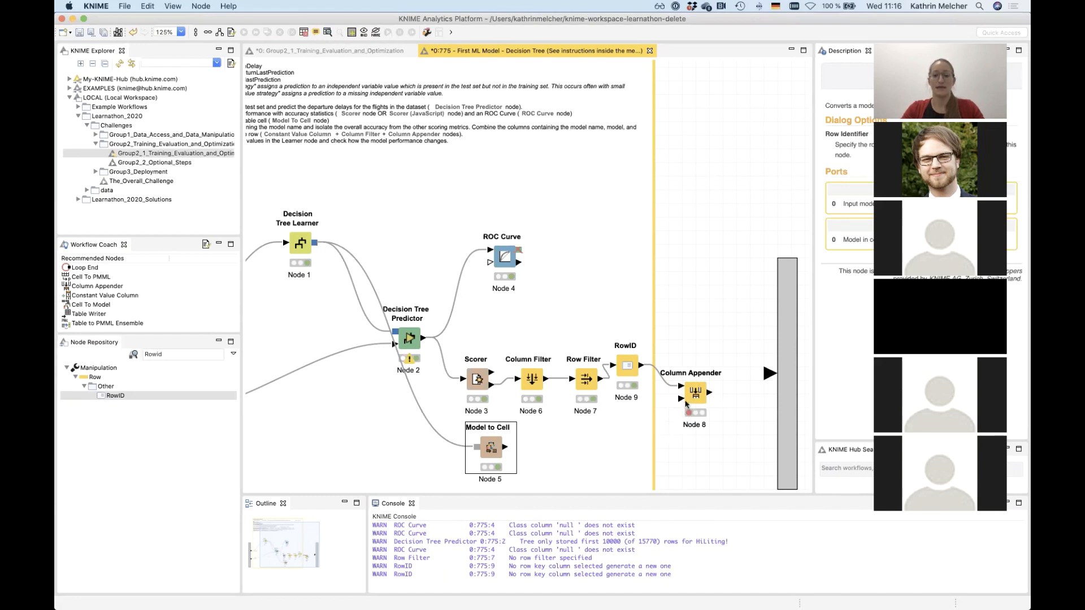
Execute the Column Appender node and inspect its appended table.
right_click(694, 395)
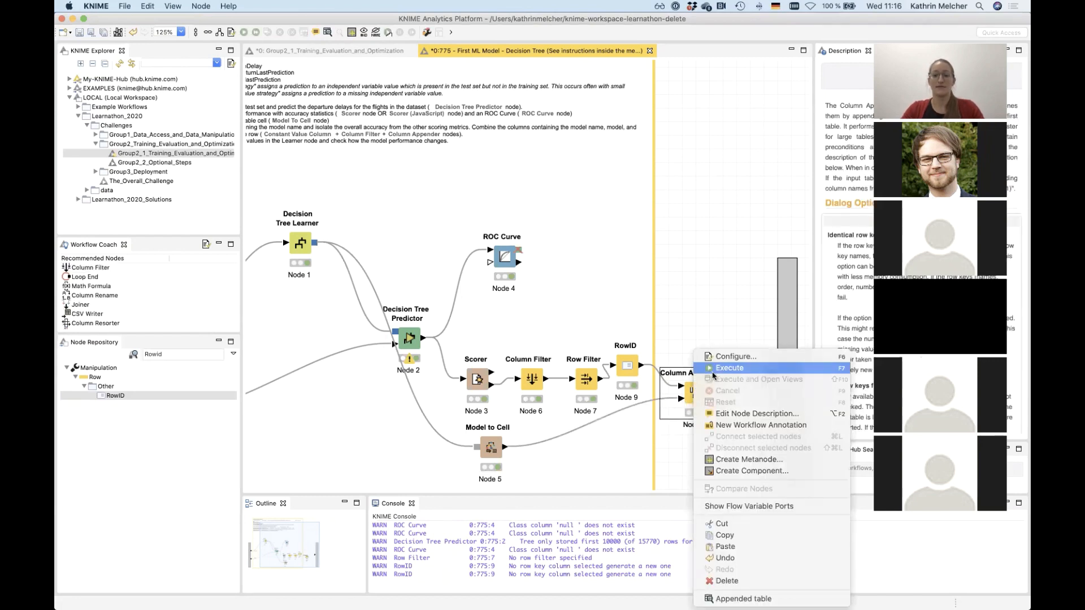
key(Escape)
right_click(697, 396)
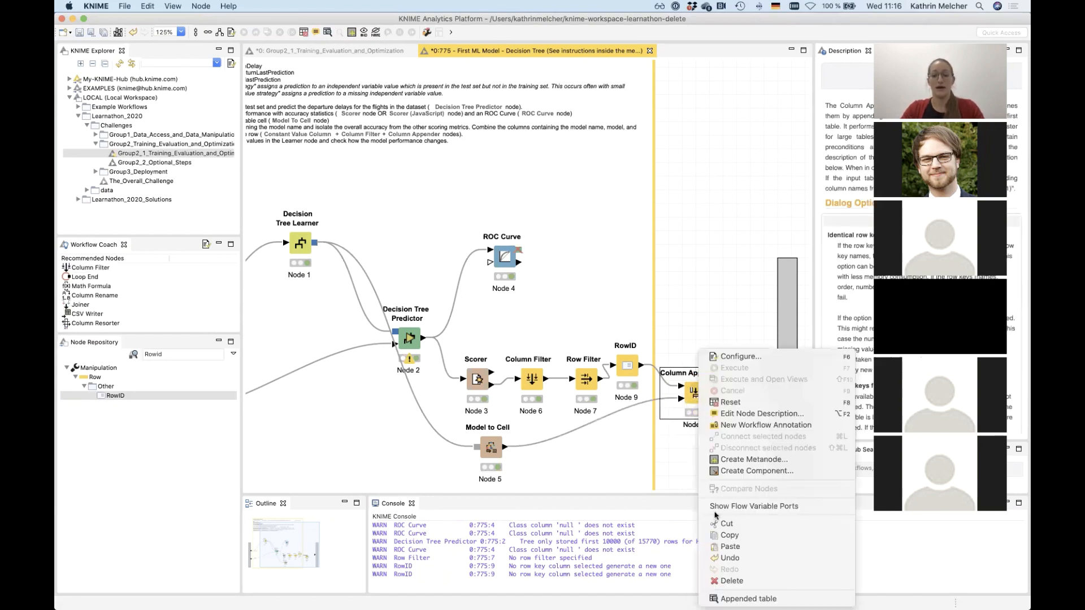
click(752, 598)
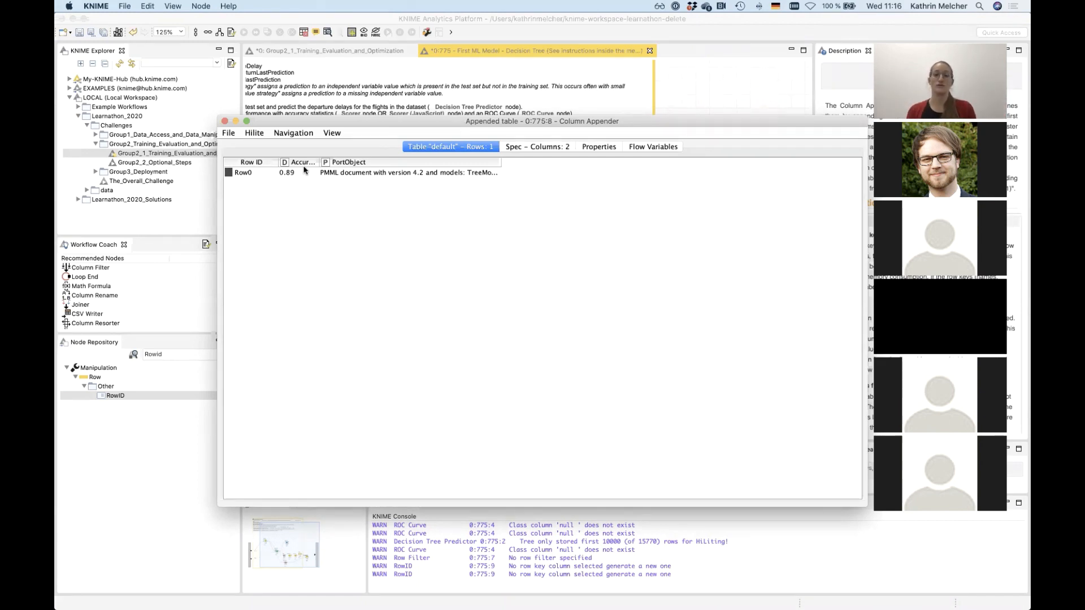
click(224, 121)
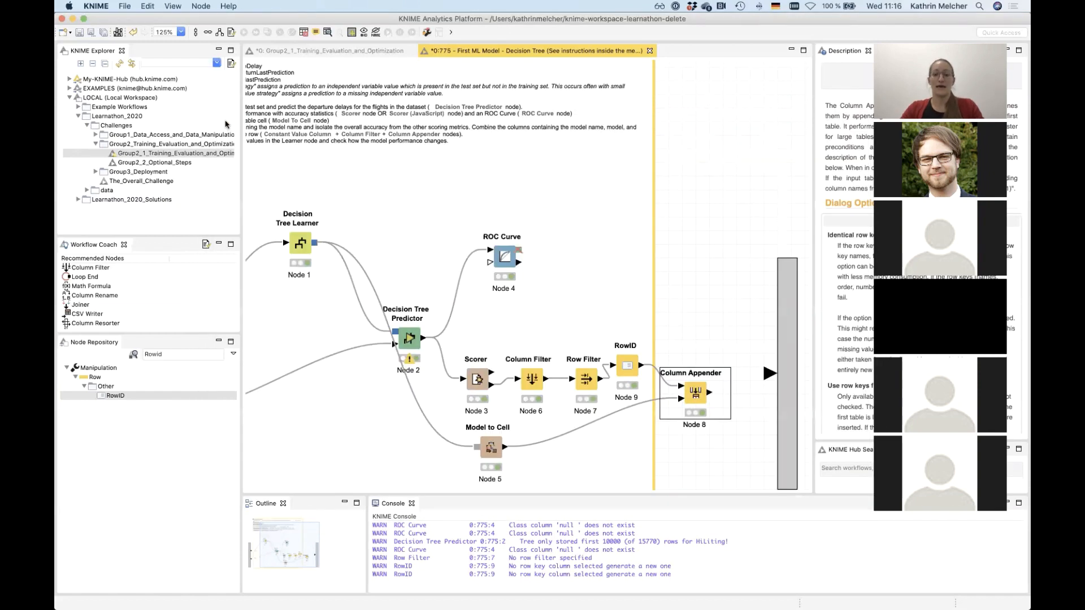
Find the Constant Value Column node in the node repository and add it connected after the Column Appender.
click(176, 352)
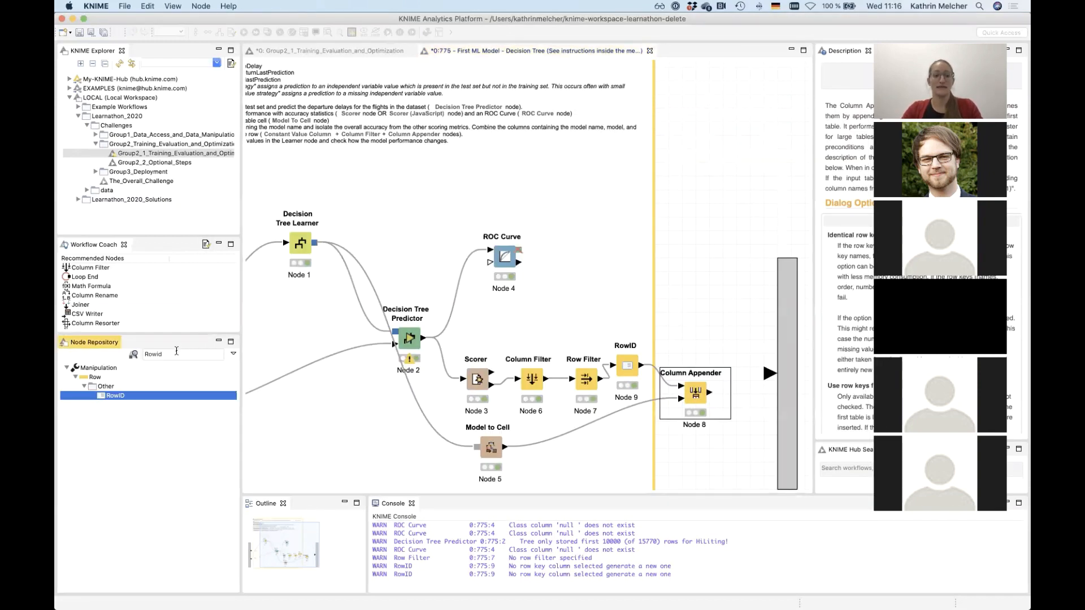
key(super+a)
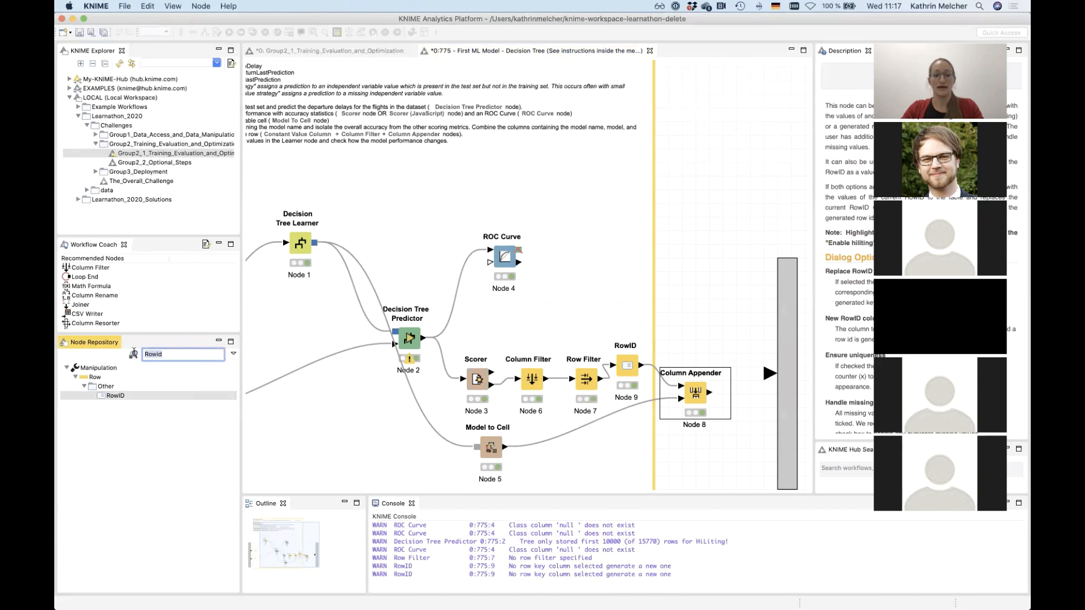
text(con)
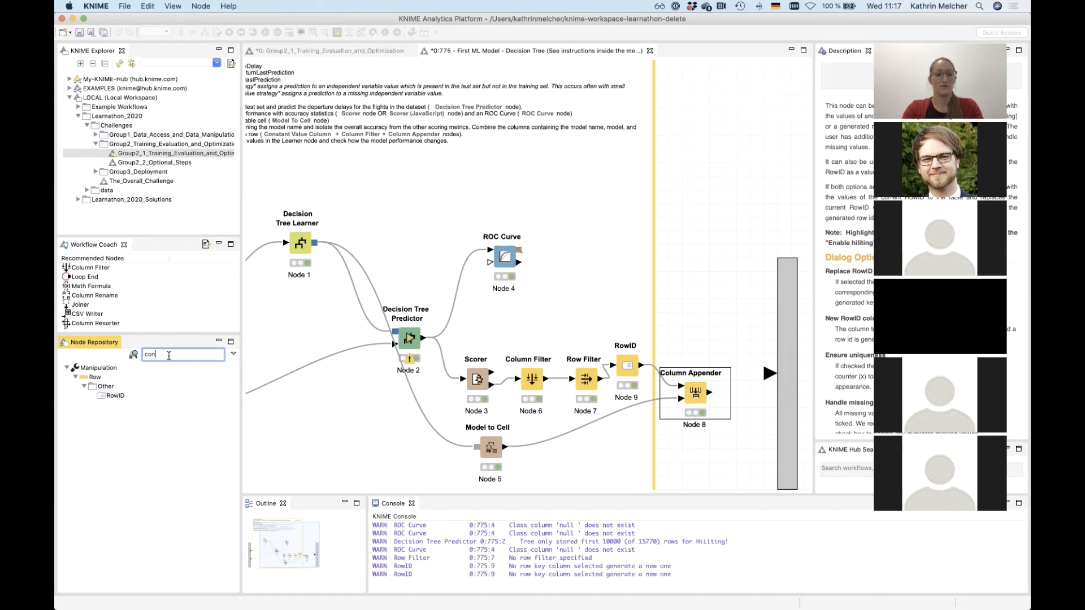
text(st)
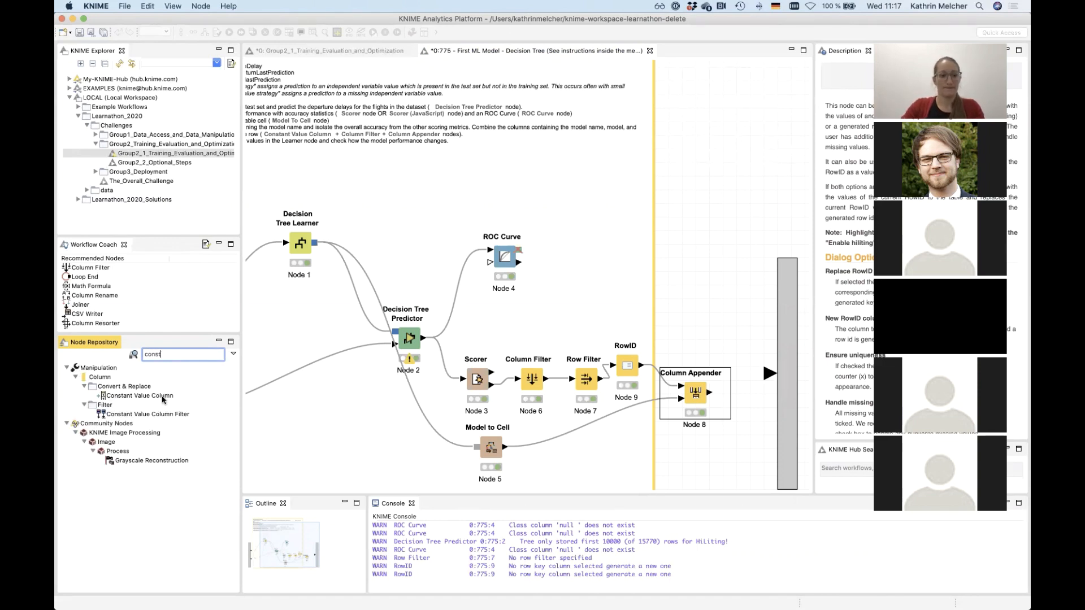
drag(163, 396, 736, 351)
drag(711, 396, 735, 355)
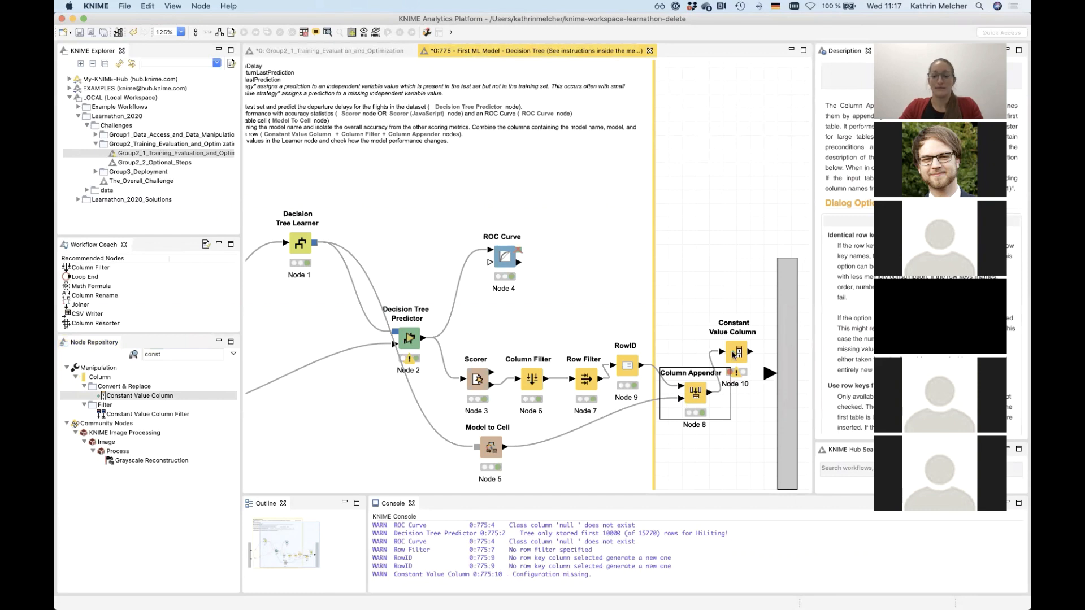
Configure the Constant Value Column node to append a column named Algorithm with the String value Decision Tree.
double_click(735, 354)
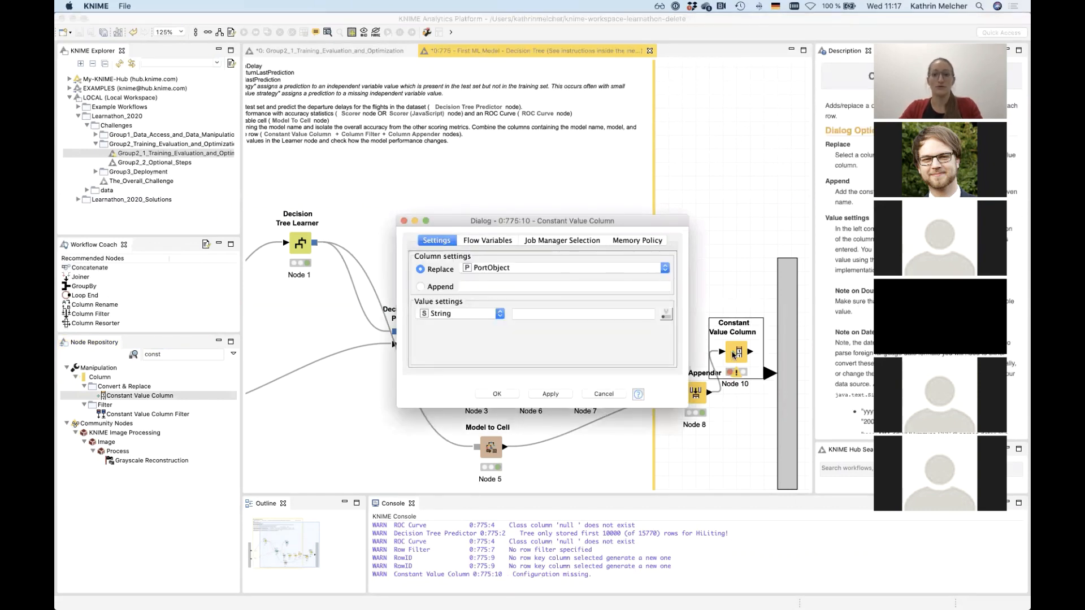
click(435, 288)
click(468, 287)
text(A)
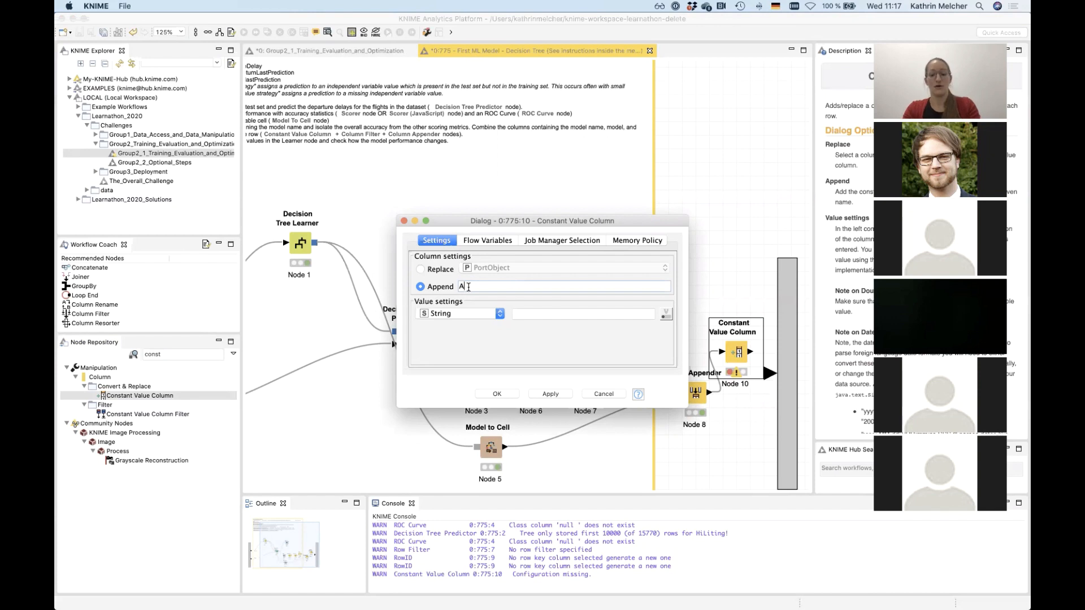
text(lgorithm)
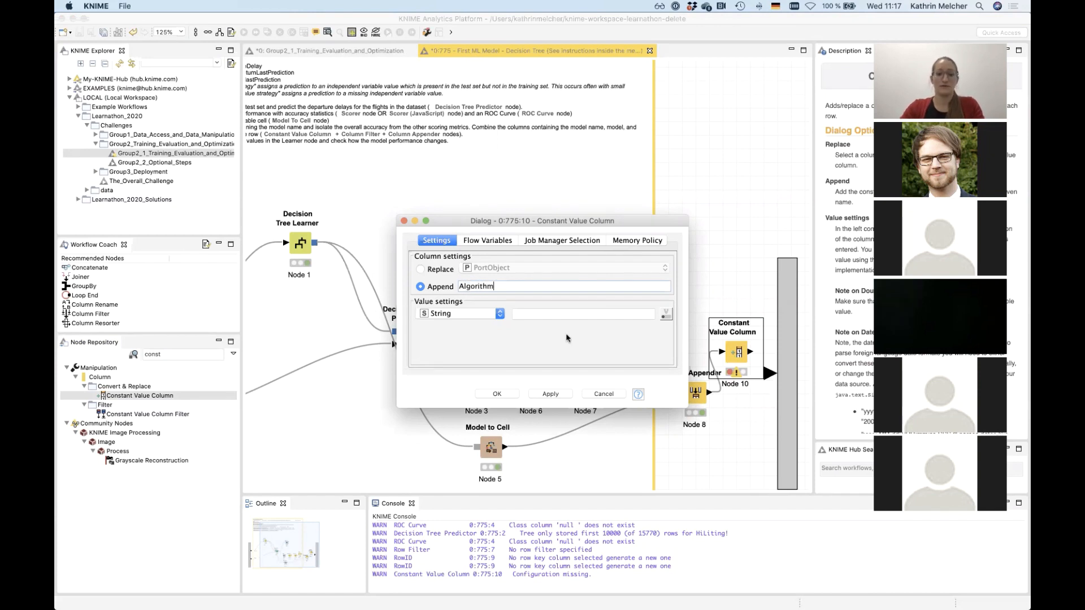
click(527, 312)
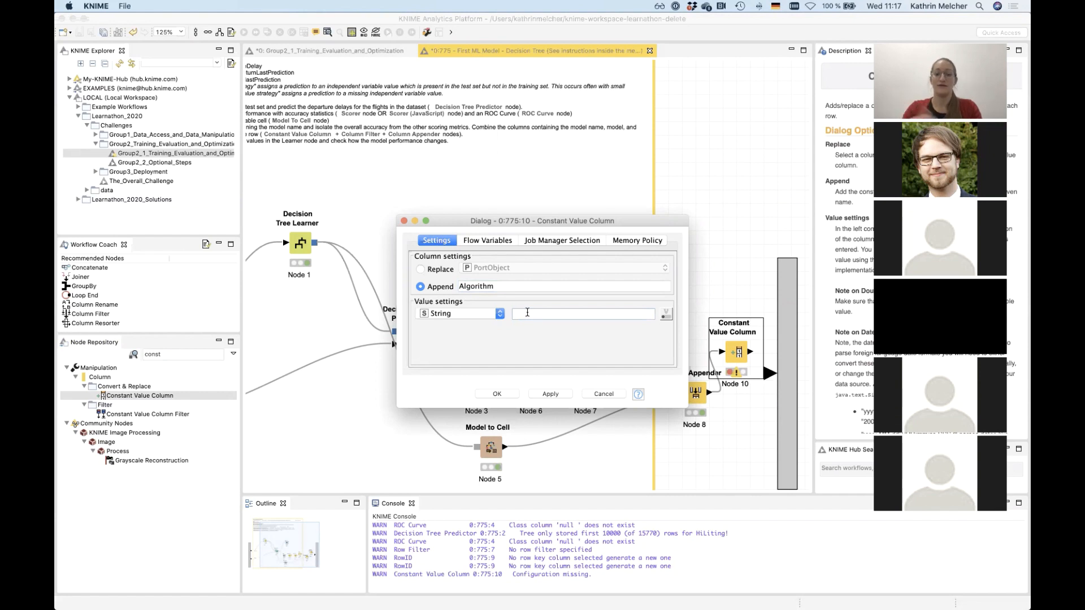
text(Dec)
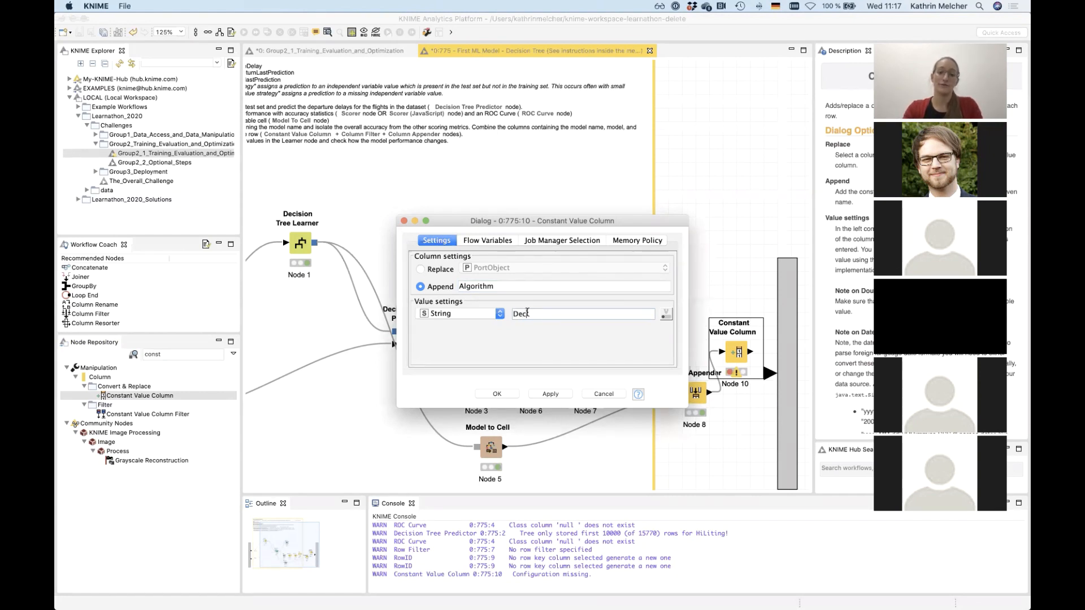
text(ision )
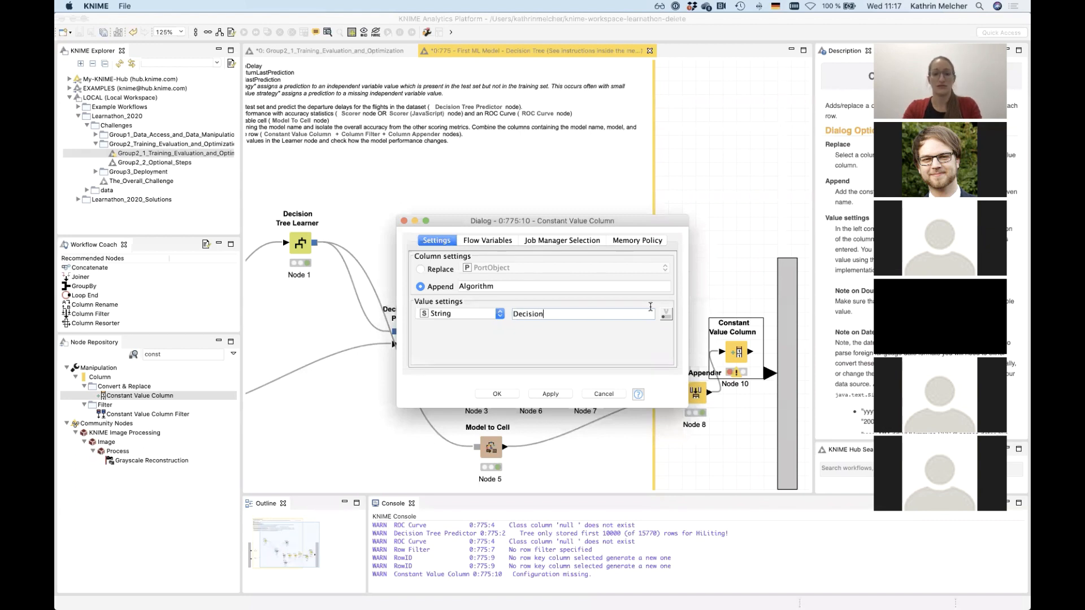
text(Tree)
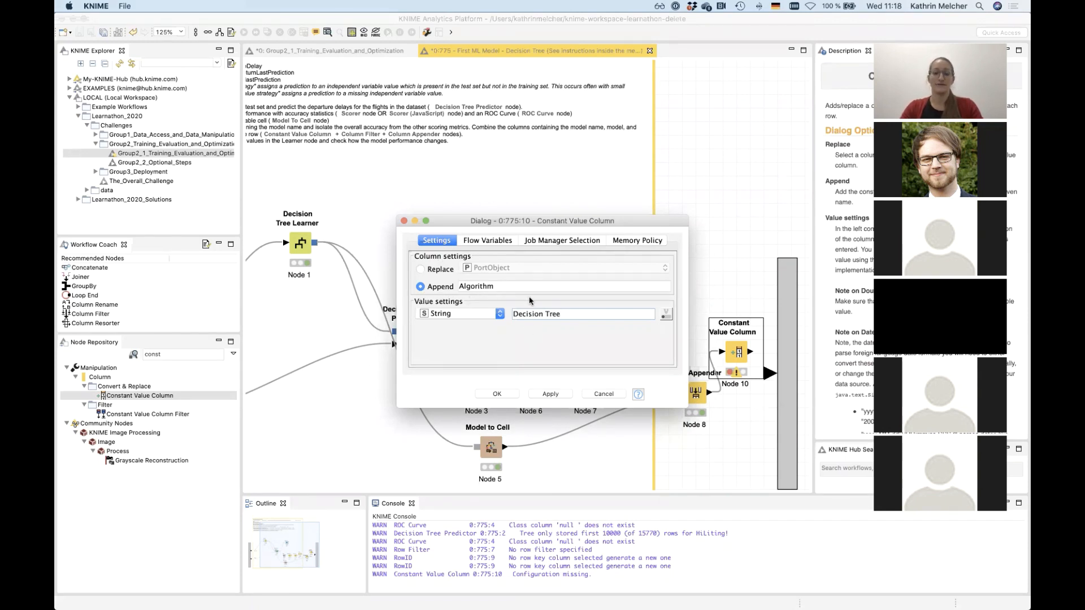
click(499, 395)
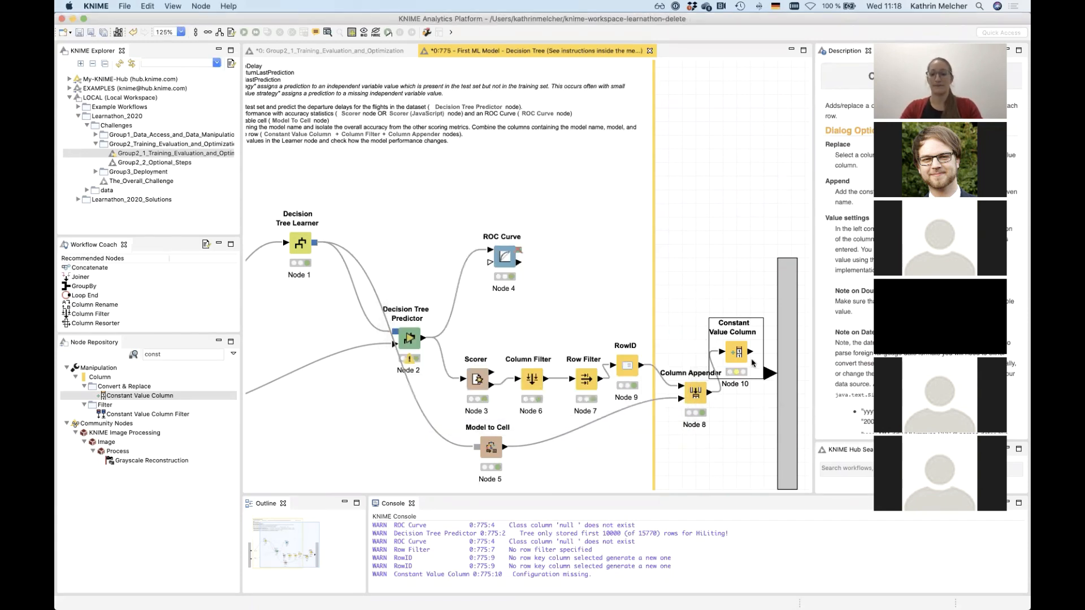
Execute the Constant Value Column node and inspect its output table.
right_click(738, 352)
click(754, 364)
right_click(742, 356)
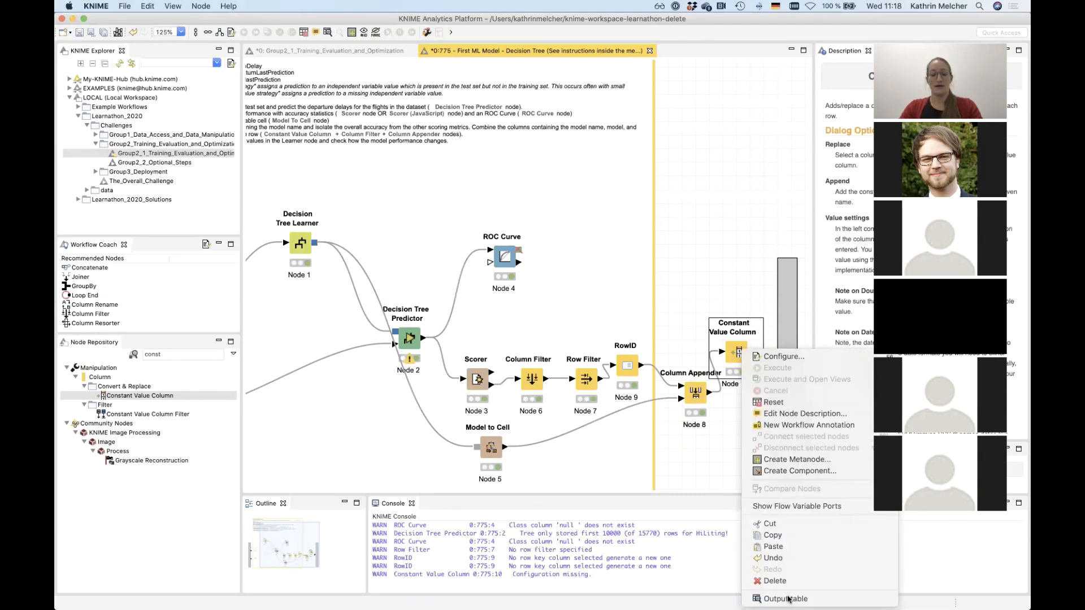
click(789, 599)
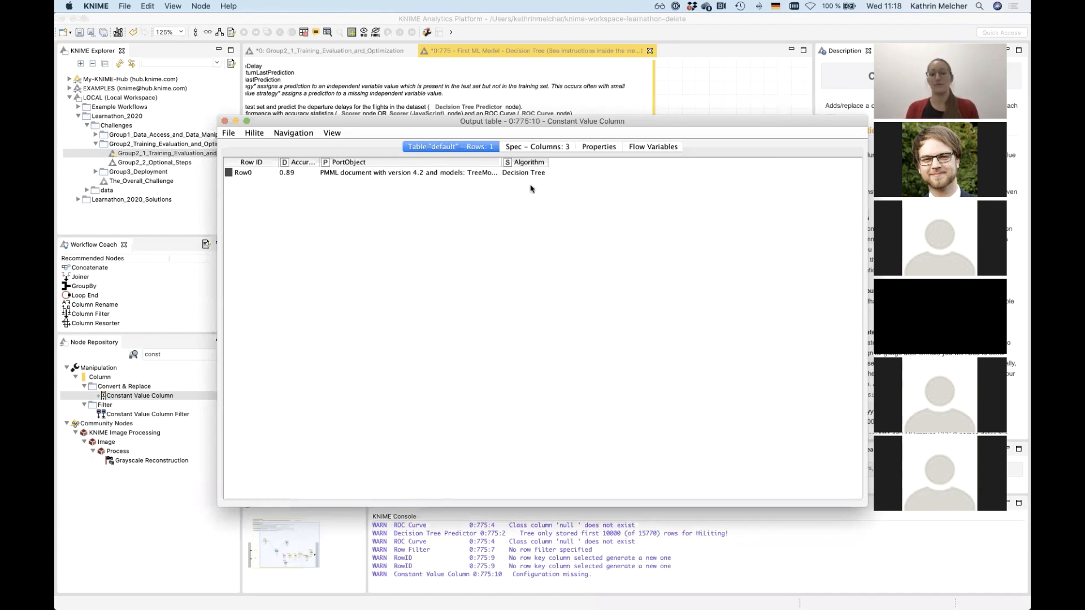
click(226, 120)
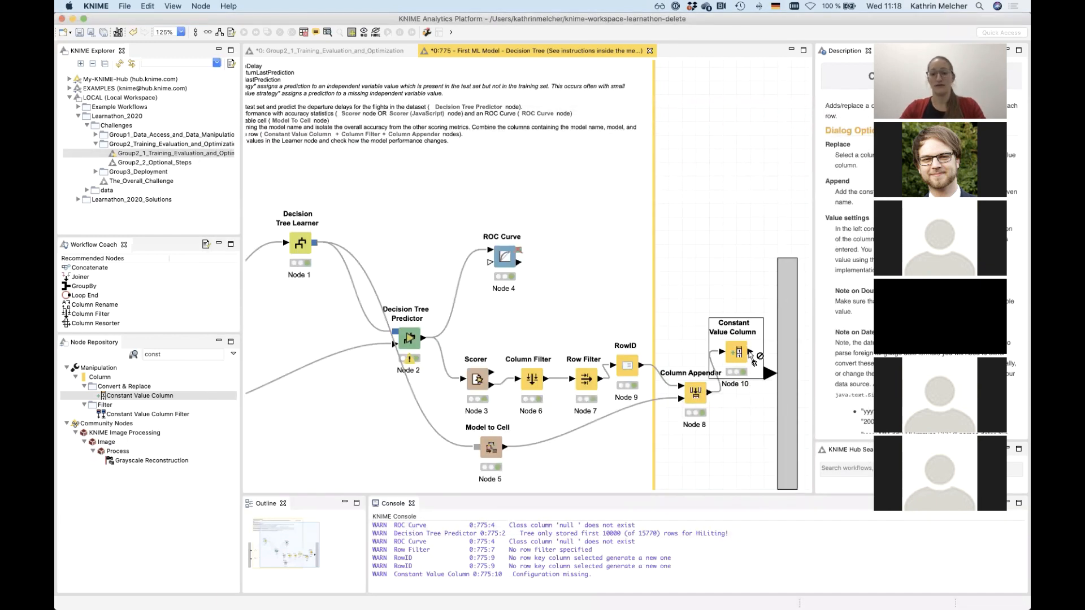
Connect the Constant Value Column to the metanode's output port and shift the Decision Tree Learner, Predictor, Scorer and ROC Curve nodes left.
drag(754, 361, 771, 374)
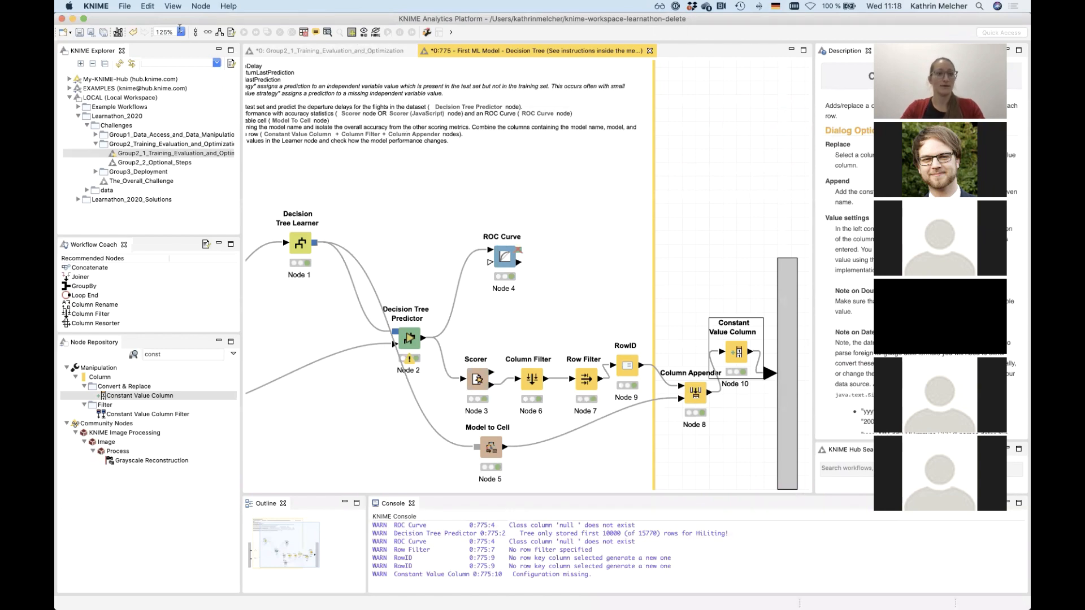
click(181, 32)
click(168, 115)
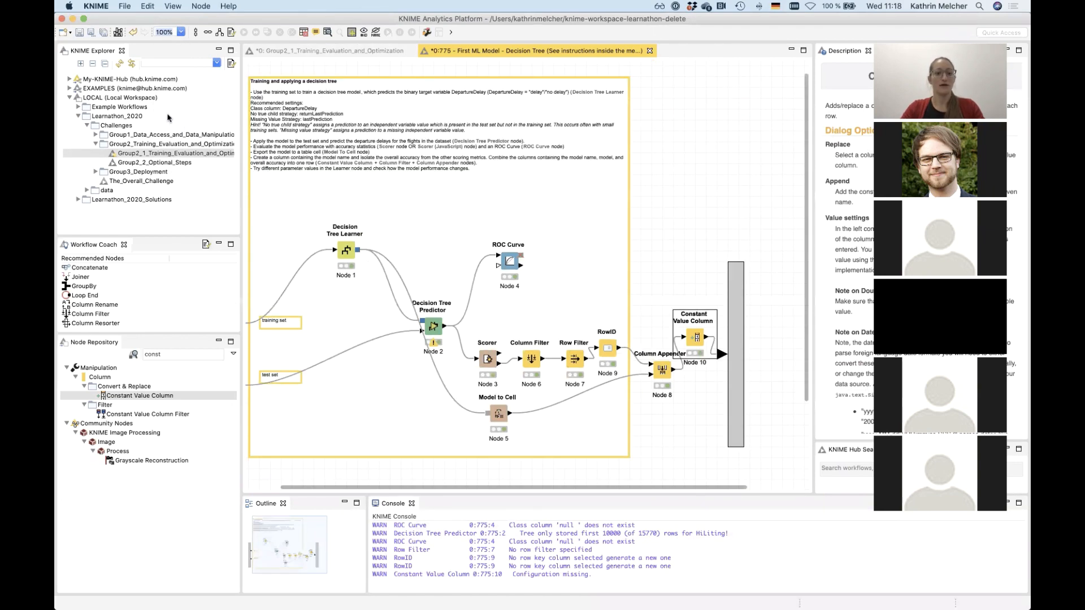
drag(344, 252, 323, 252)
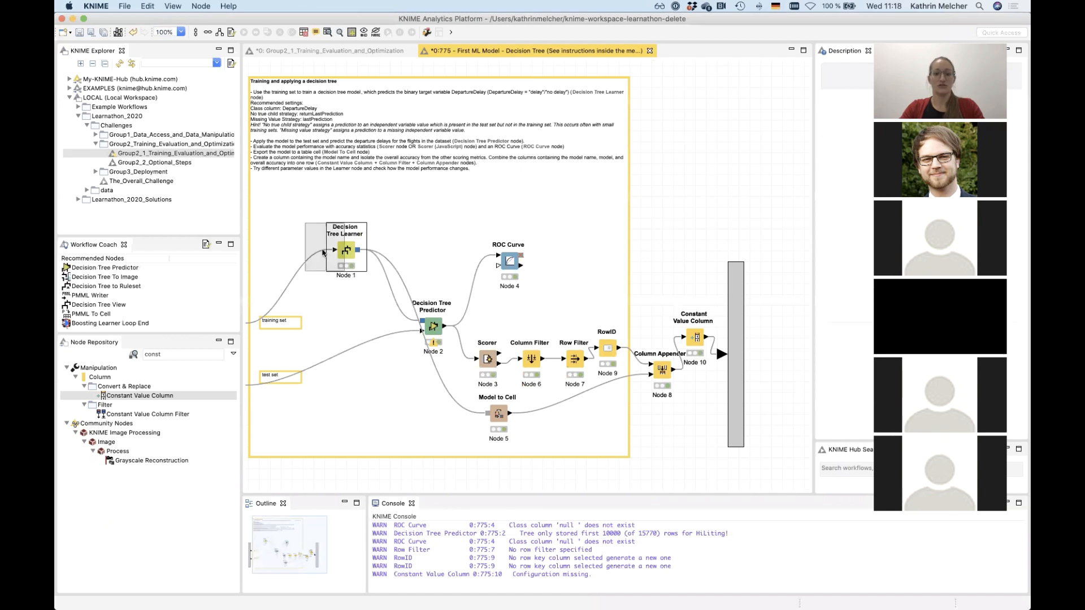
drag(435, 322, 380, 322)
drag(490, 365, 452, 347)
drag(492, 266, 458, 273)
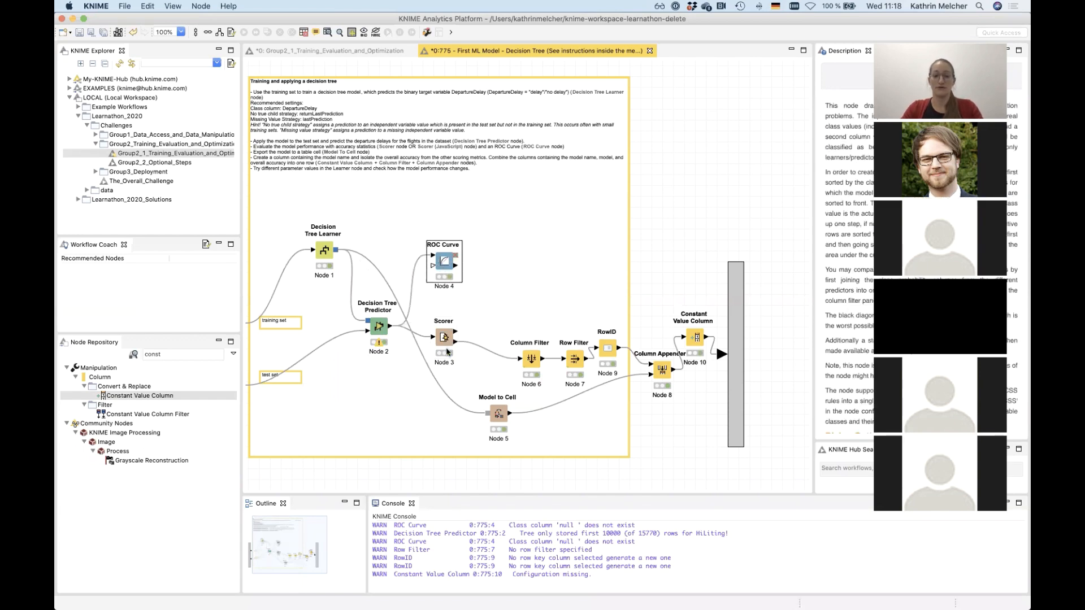
Move the Column Filter through Constant Value Column nodes up and left, aligning RowID with Row Filter and Constant Value Column with Column Appender.
drag(706, 480, 492, 345)
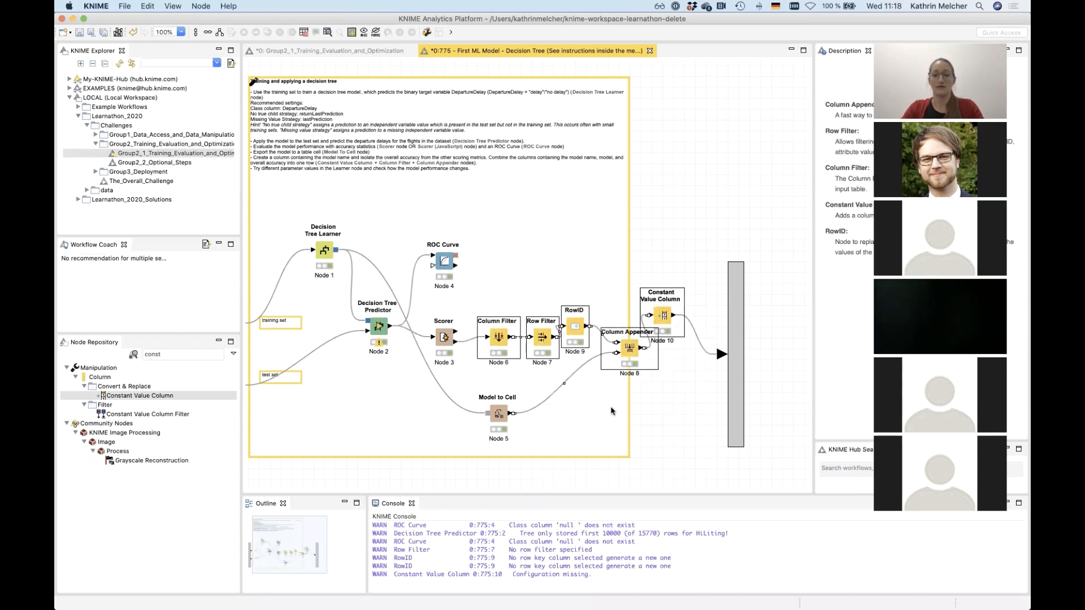
click(662, 415)
click(575, 329)
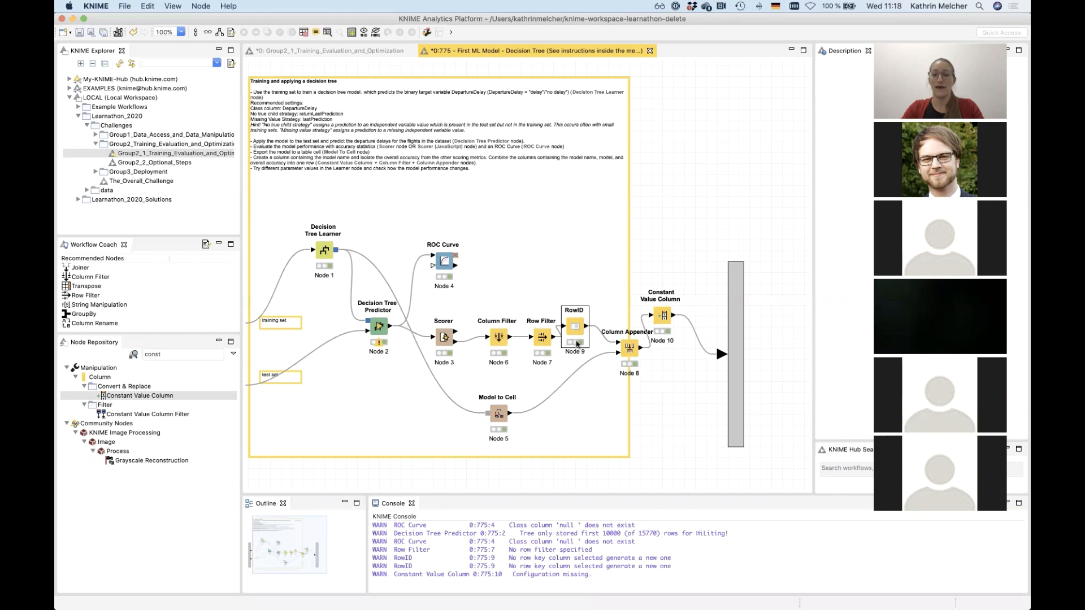
drag(663, 319, 682, 352)
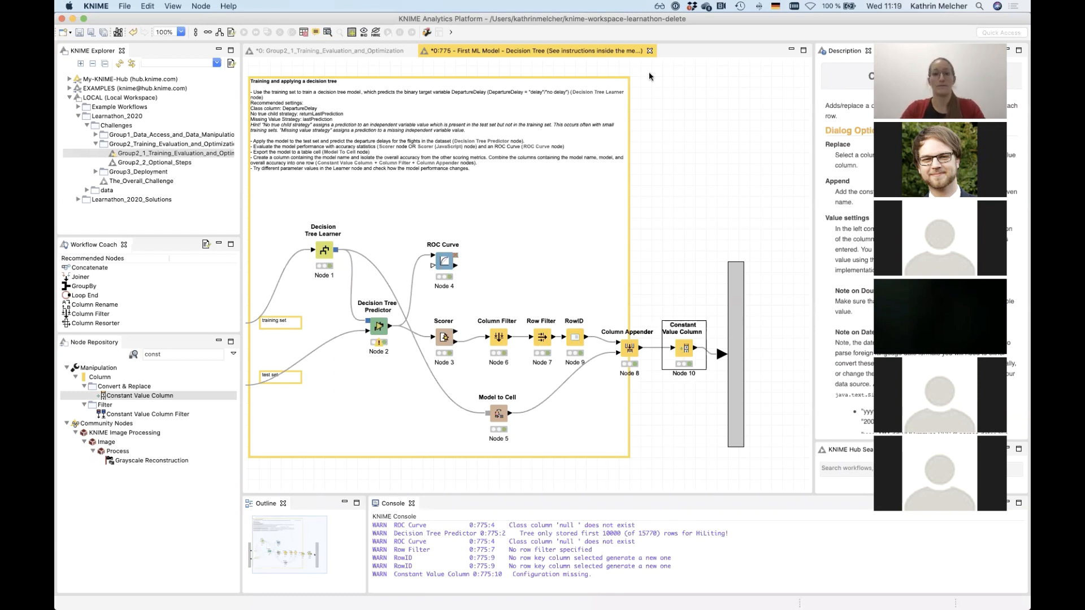
Save the workflow and open the Second ML Model - Linear Regression metanode from the main workflow.
key(super+s)
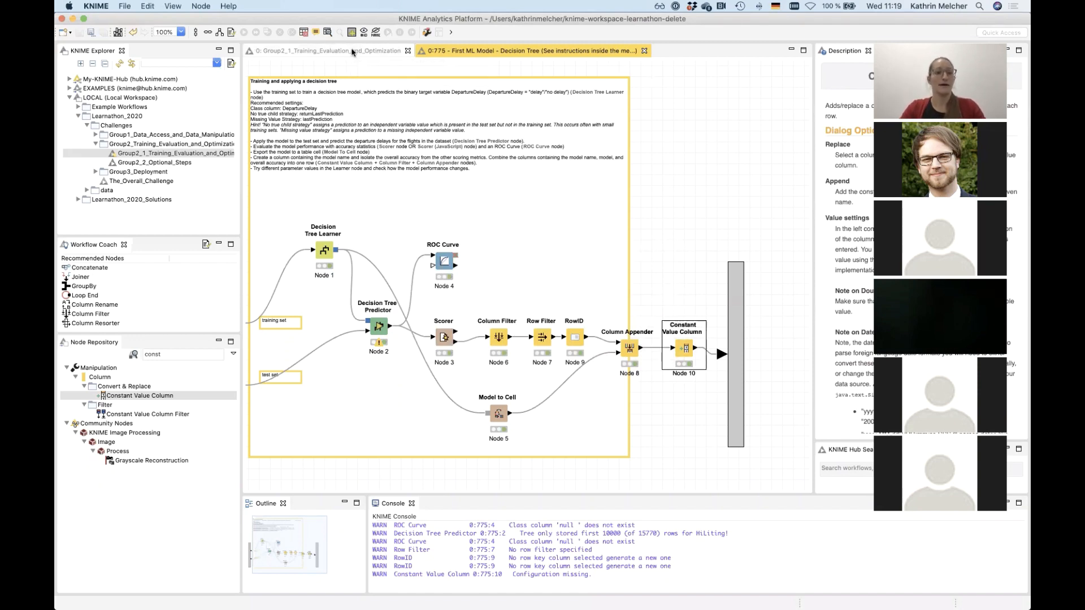
click(352, 52)
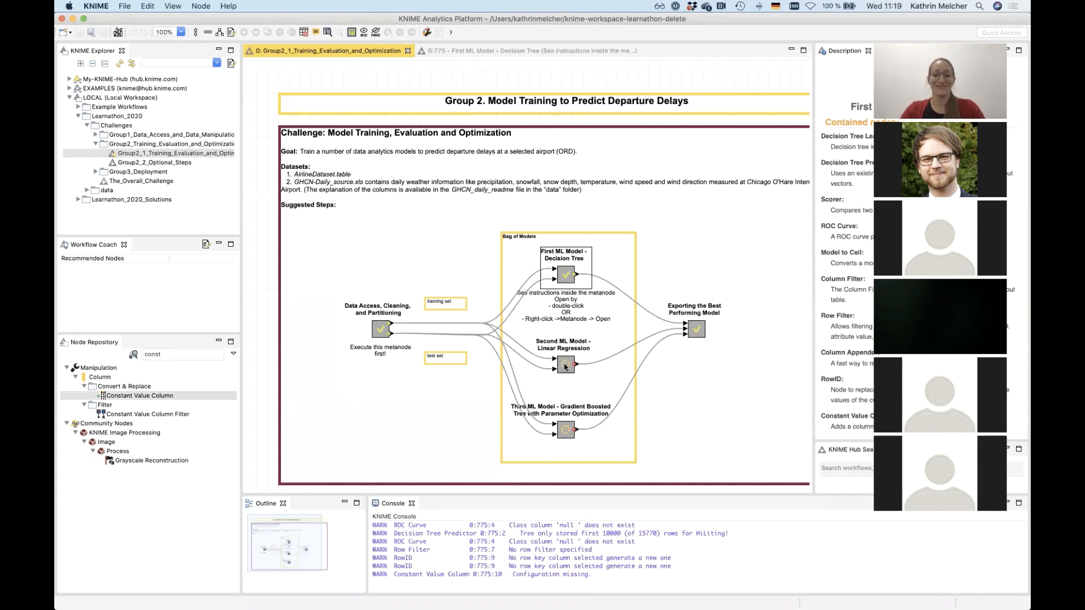
double_click(565, 365)
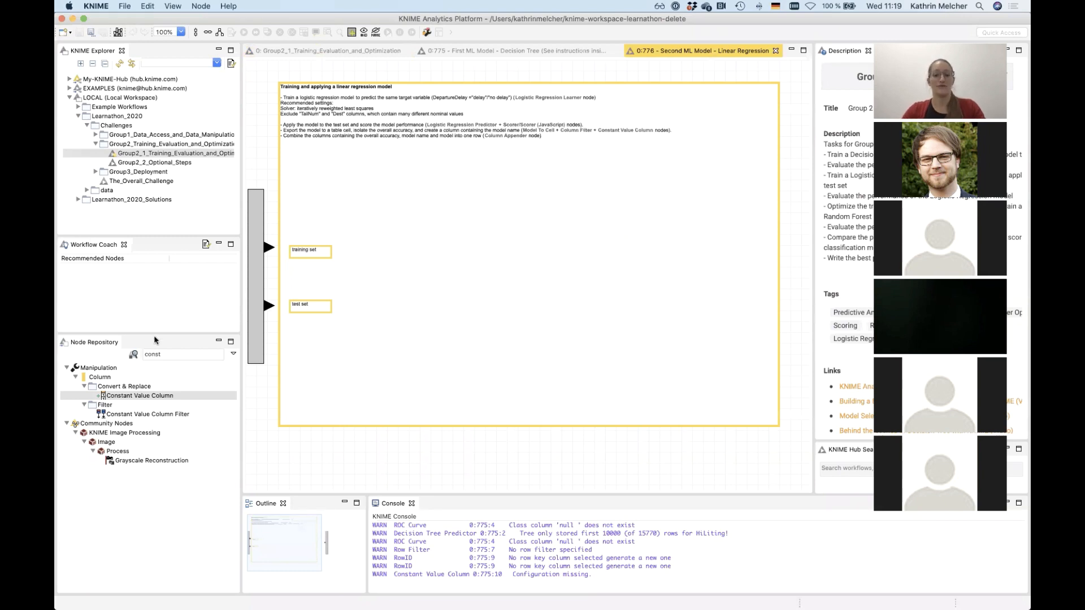
Find the Logistic Regression Learner in the node repository, place it above the training set label and connect it to the training set input.
drag(164, 355, 114, 355)
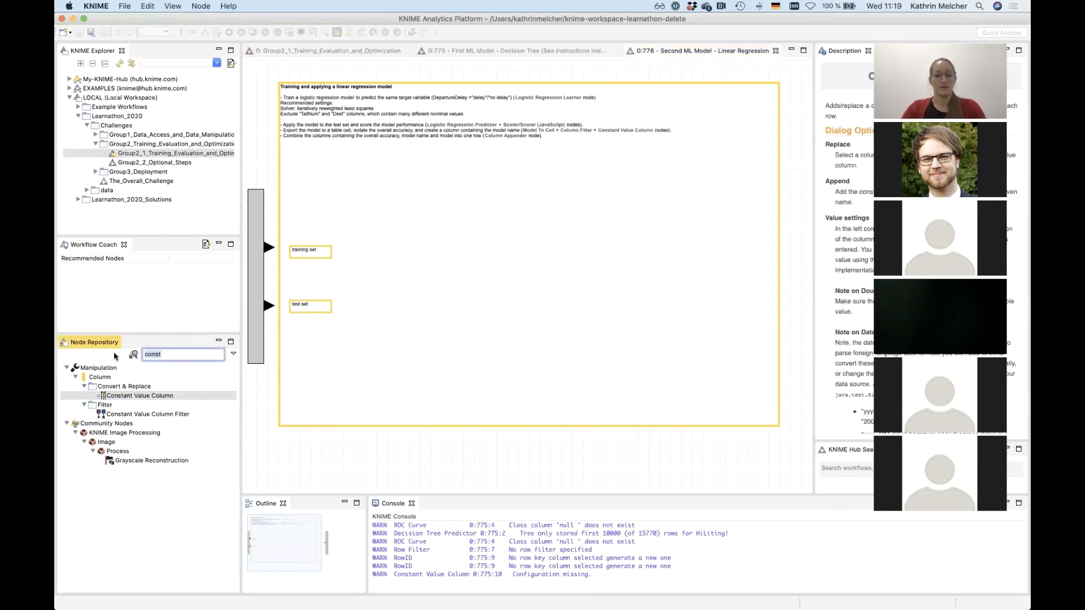
key(BackSpace)
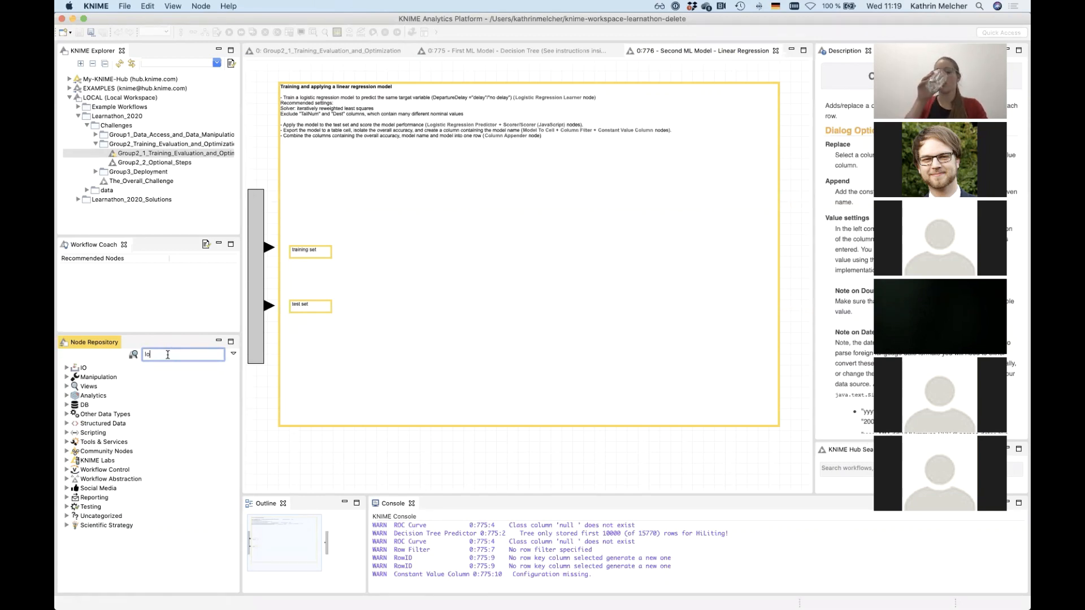
text(g)
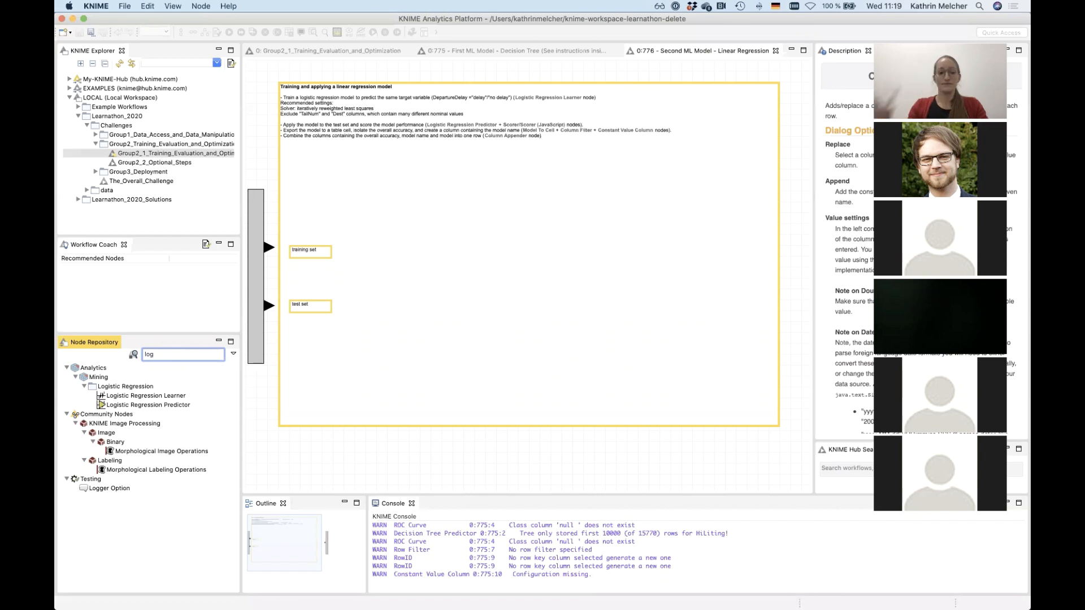
click(122, 396)
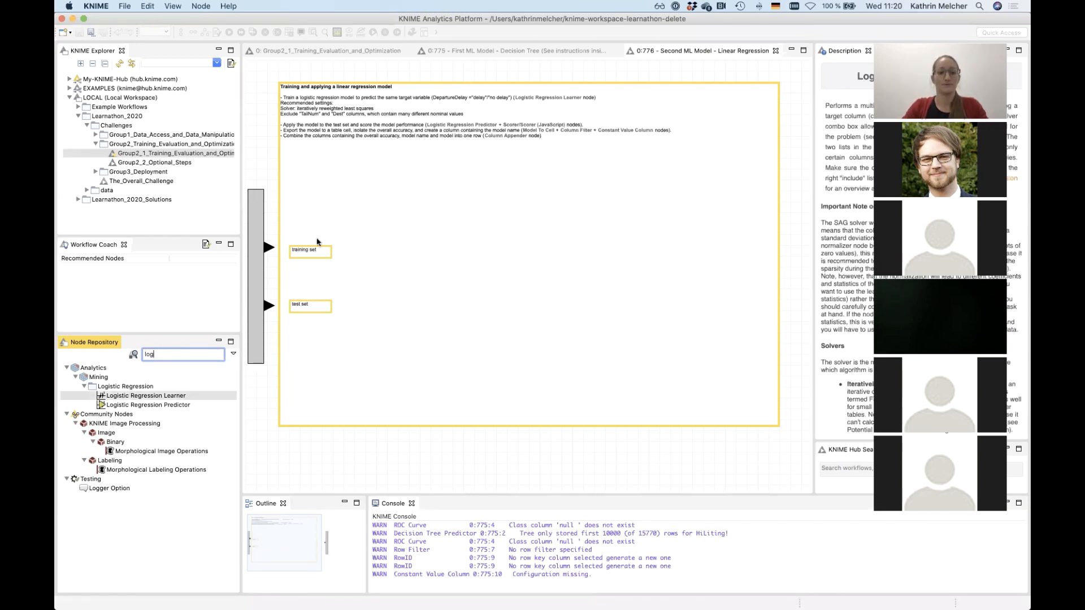
drag(317, 242, 365, 223)
drag(272, 248, 353, 224)
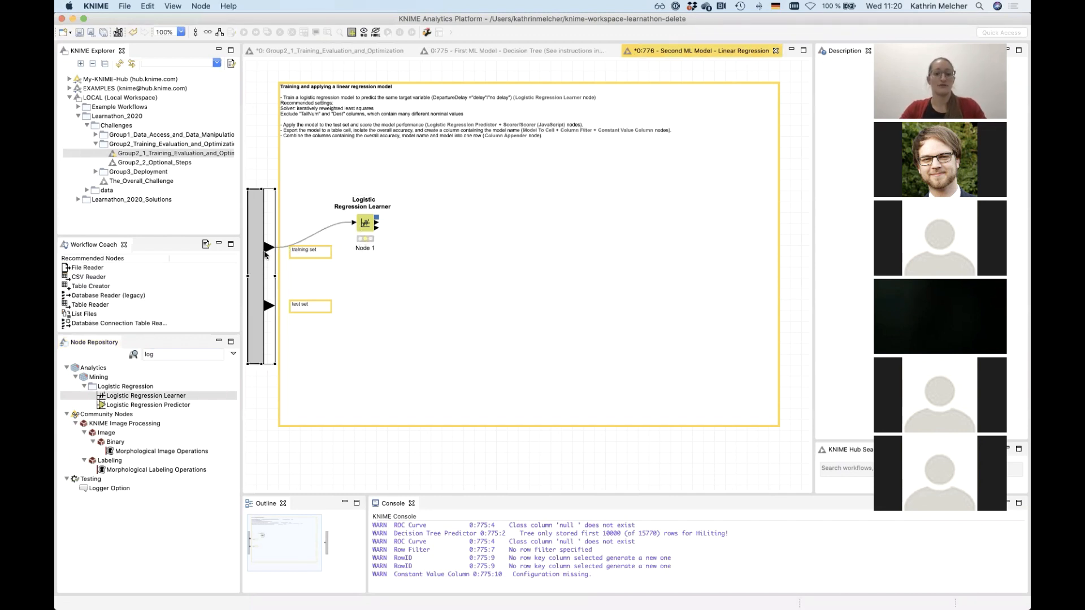
Open the Logistic Regression Learner's configuration and set its solver to Iteratively reweighted least squares.
double_click(366, 227)
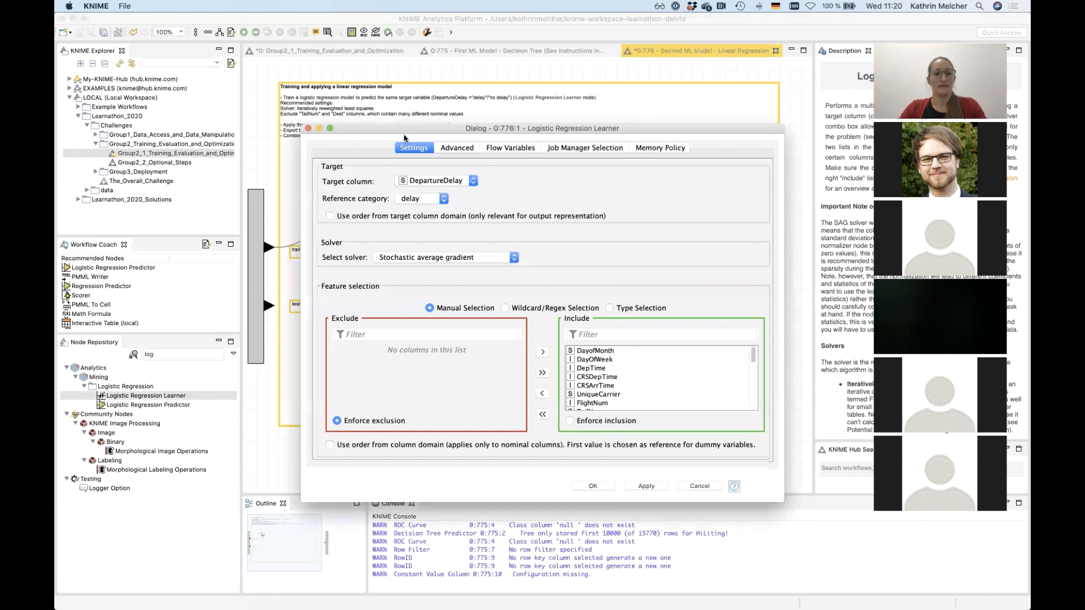
drag(403, 133, 399, 148)
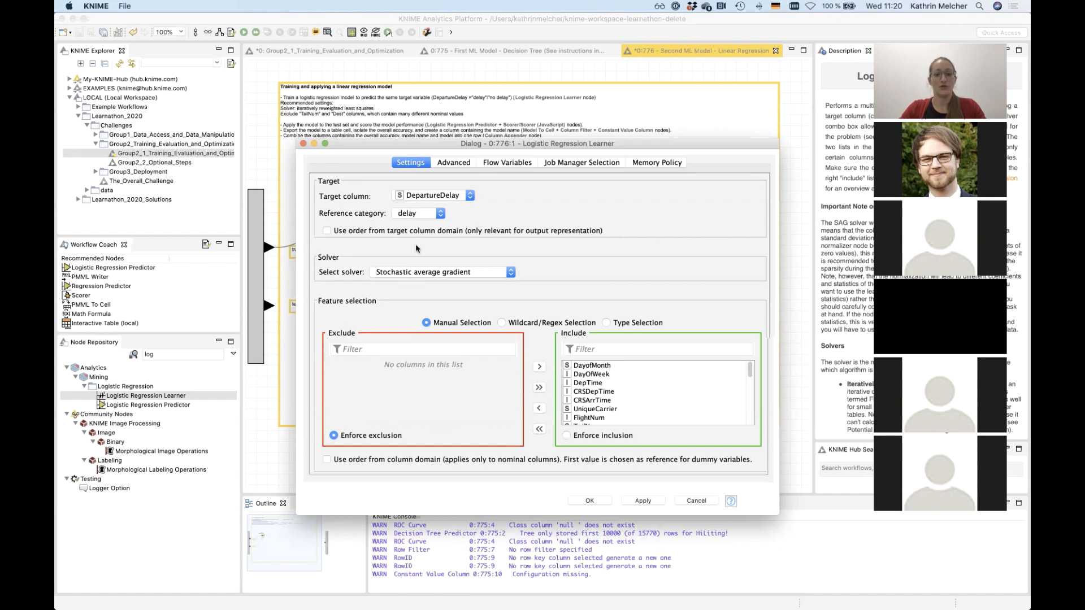
click(407, 277)
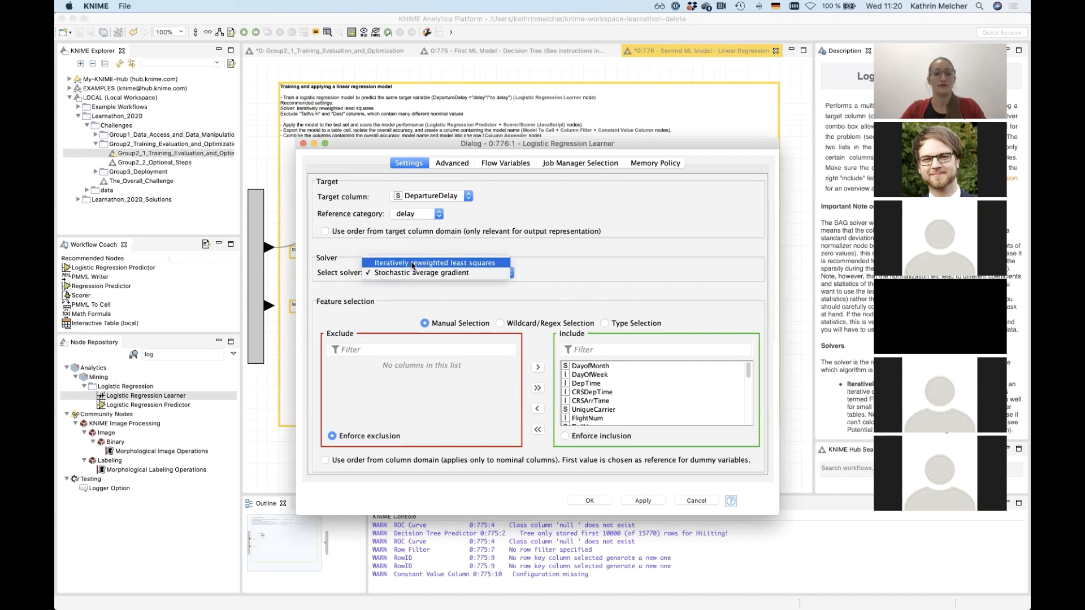
click(413, 264)
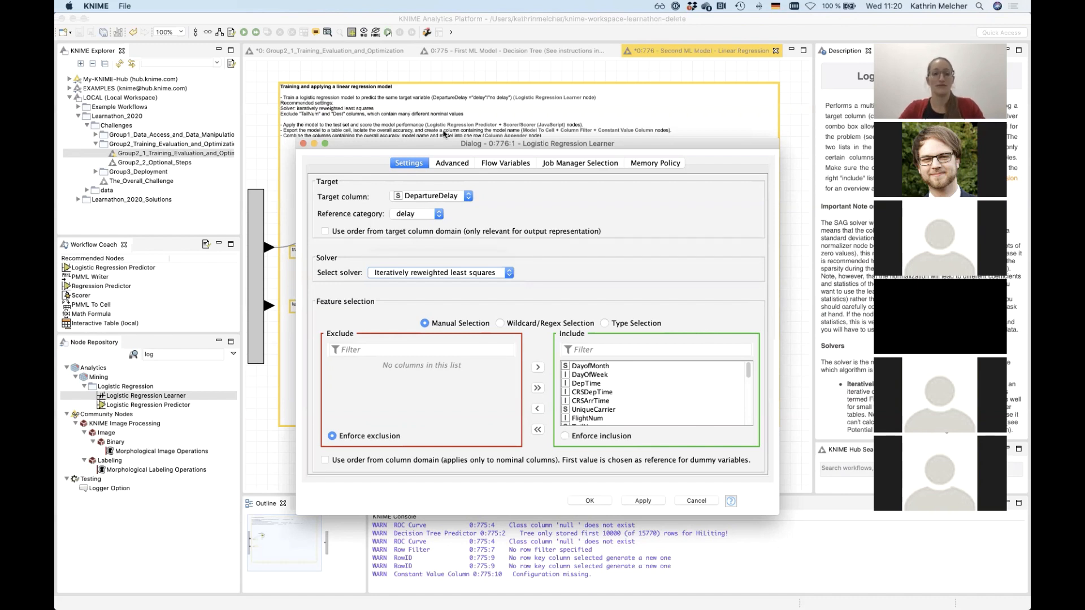
Filter the included feature columns for the tail number and move TailNum to the excluded columns.
click(594, 350)
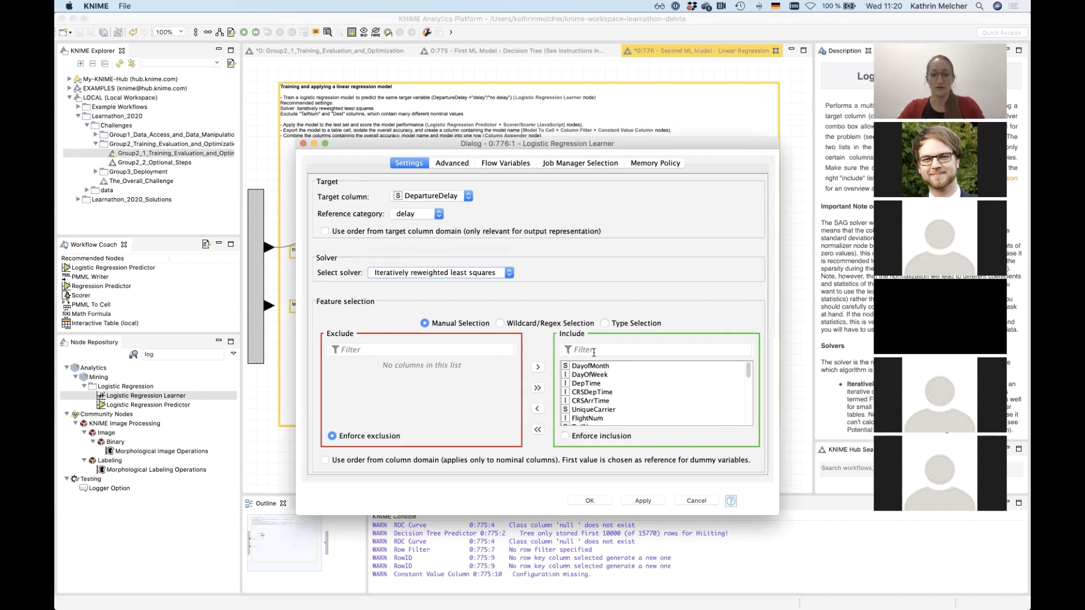
text(Tail)
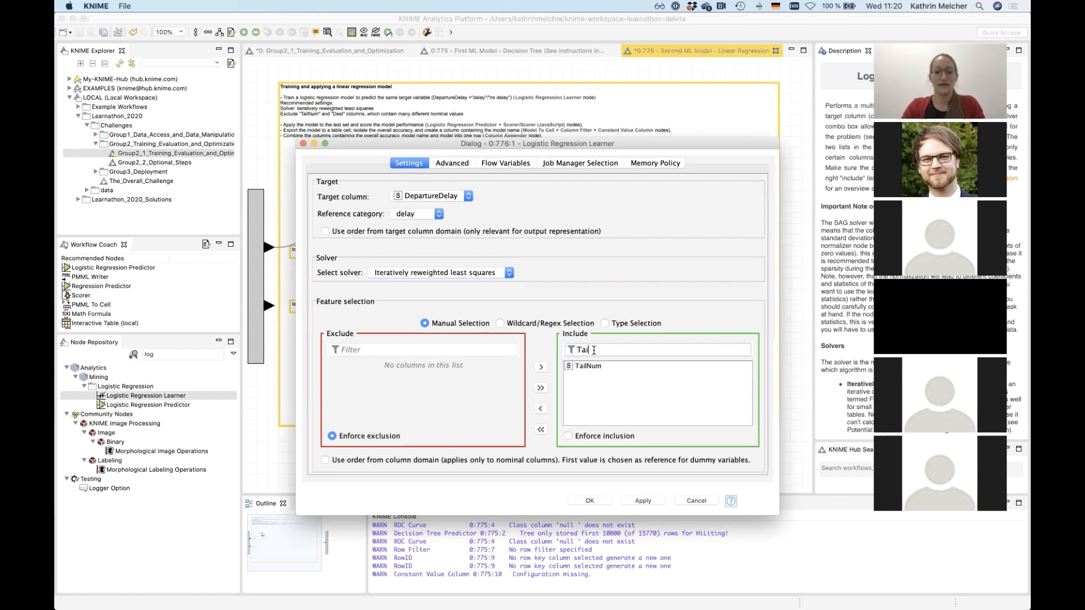
double_click(593, 366)
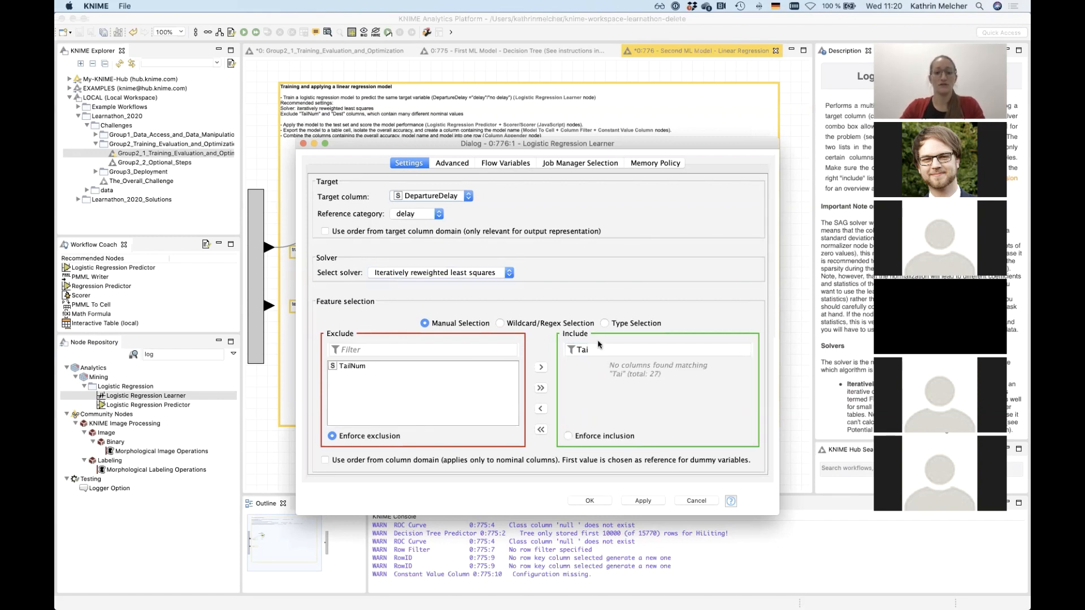
Exclude the Dest column from the learner's features as well, clear the column filter and accept the configuration.
click(599, 349)
key(BackSpace)
key(BackSpace)
key(BackSpace)
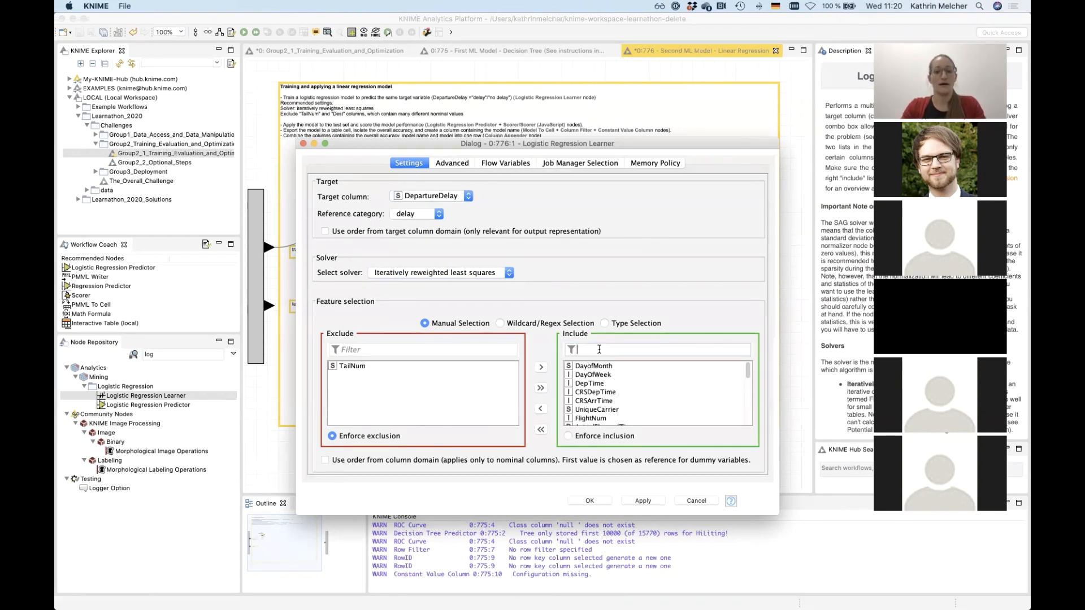
text(Dest)
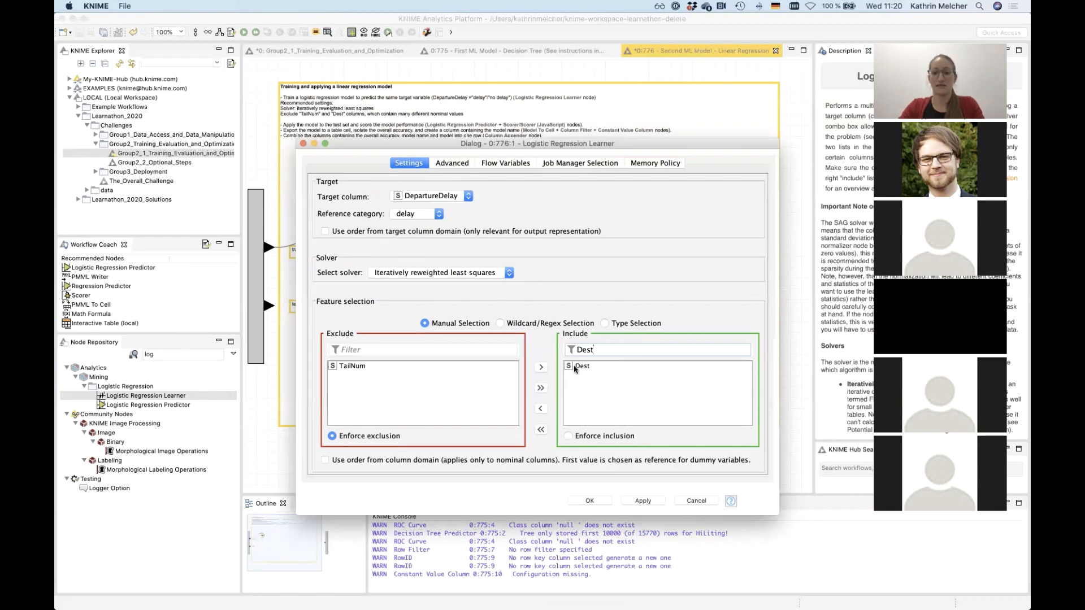
click(575, 367)
double_click(575, 367)
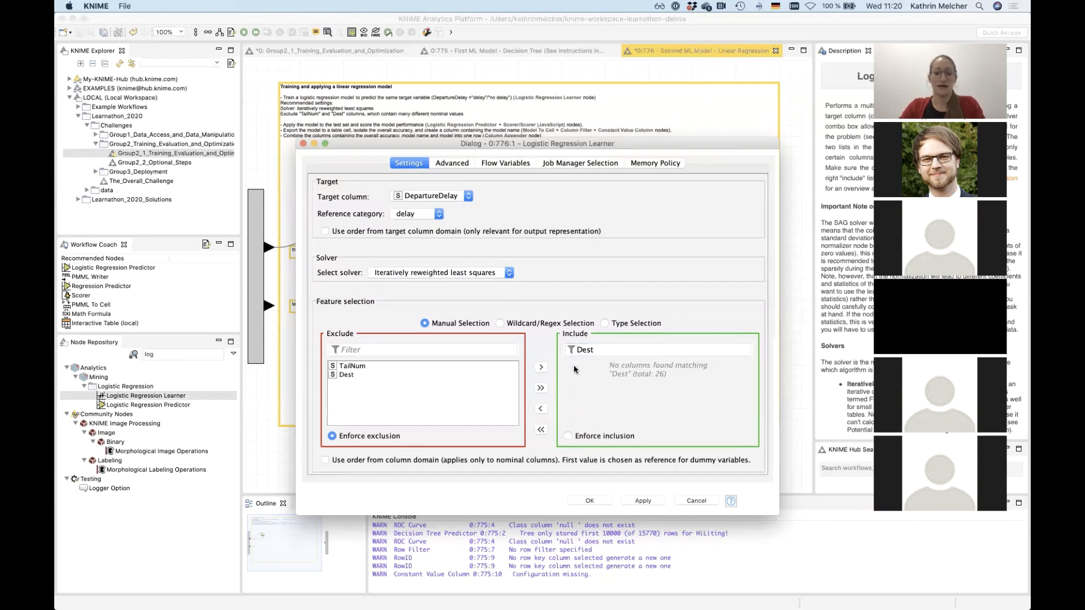
click(599, 350)
key(BackSpace)
key(BackSpace)
key(BackSpace)
key(BackSpace)
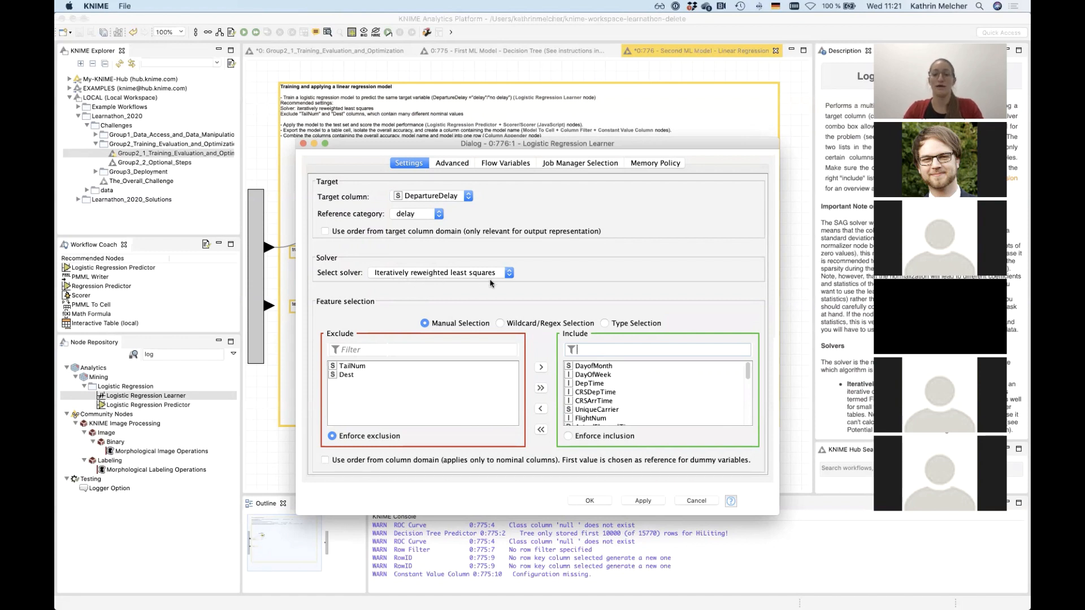
click(587, 501)
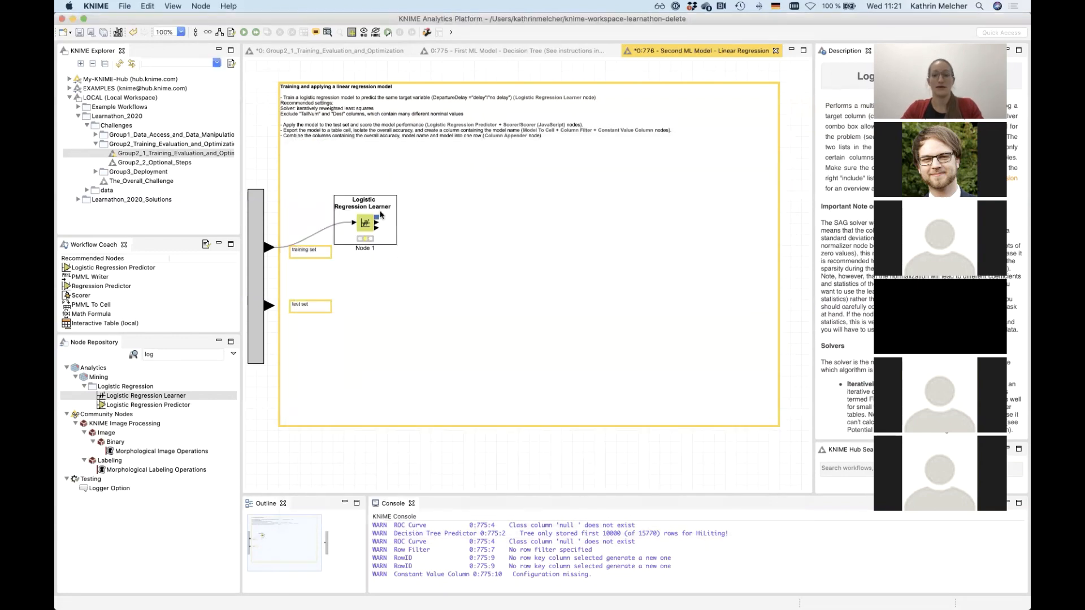
Execute the Logistic Regression Learner, view its Coefficients and Statistics table and close it again.
right_click(366, 224)
click(382, 241)
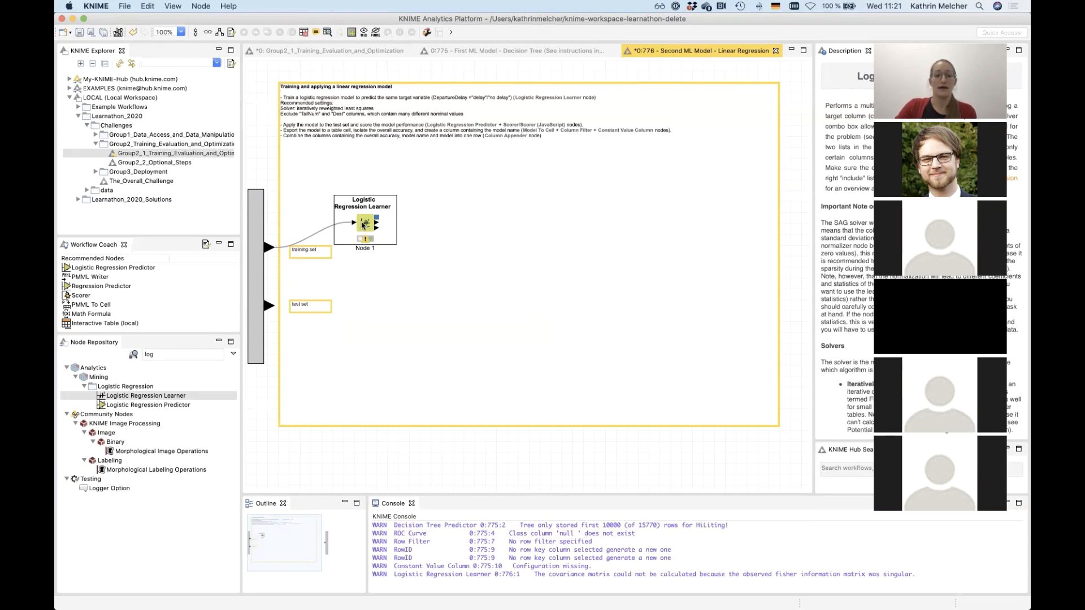
right_click(368, 225)
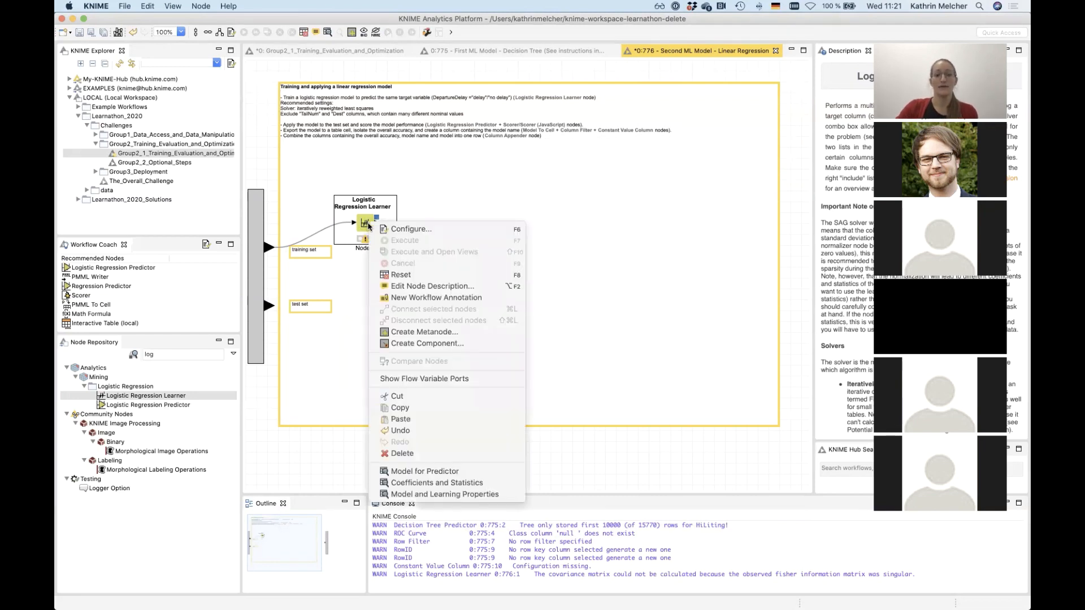
click(368, 225)
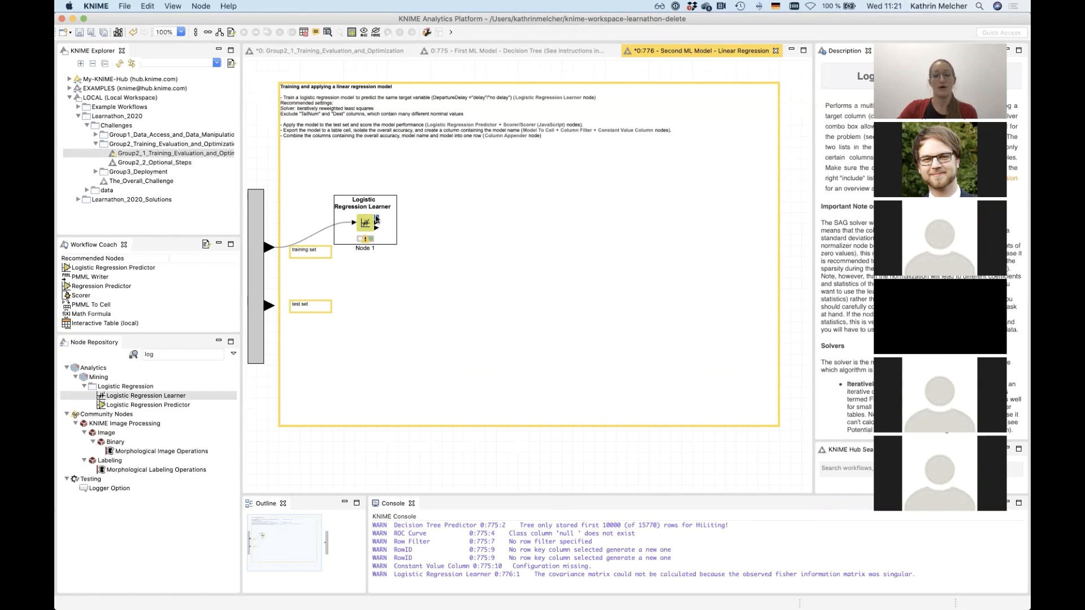
right_click(369, 223)
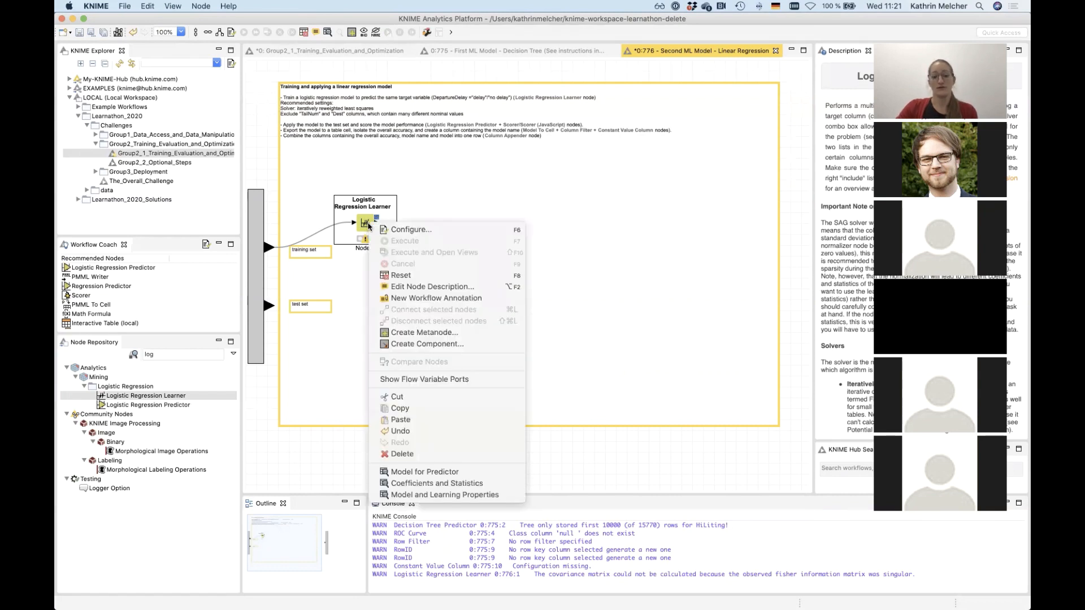
click(442, 485)
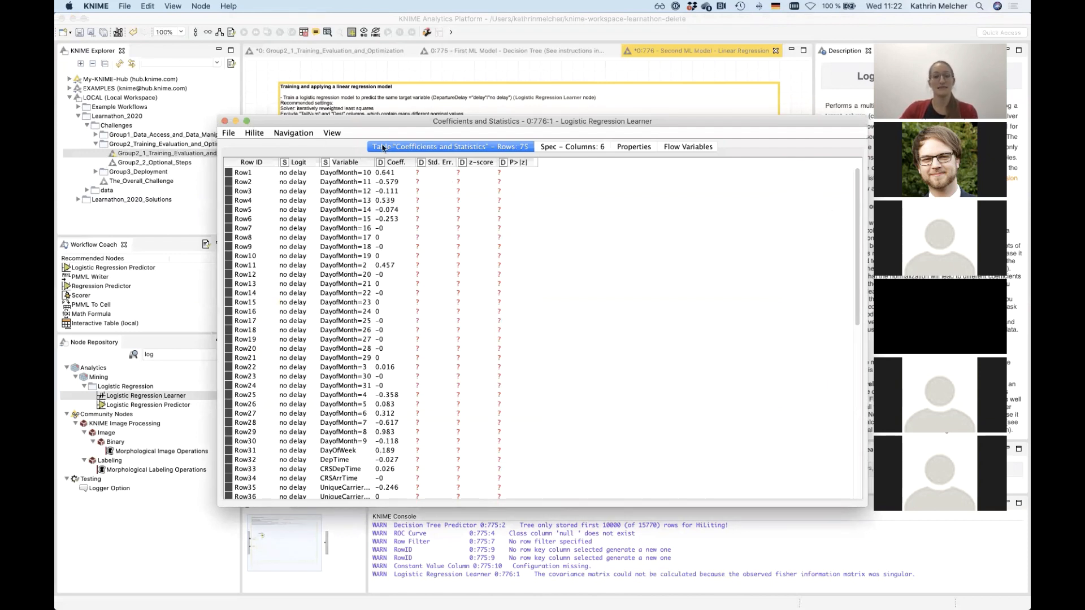
click(224, 122)
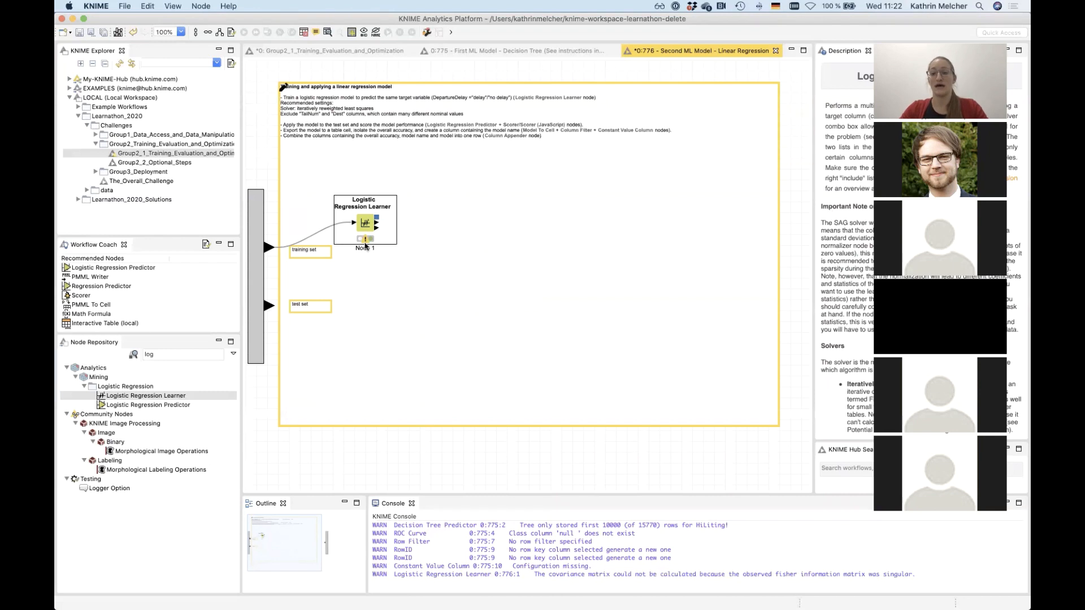
Read the warning on the Logistic Regression Learner's status indicator.
click(366, 244)
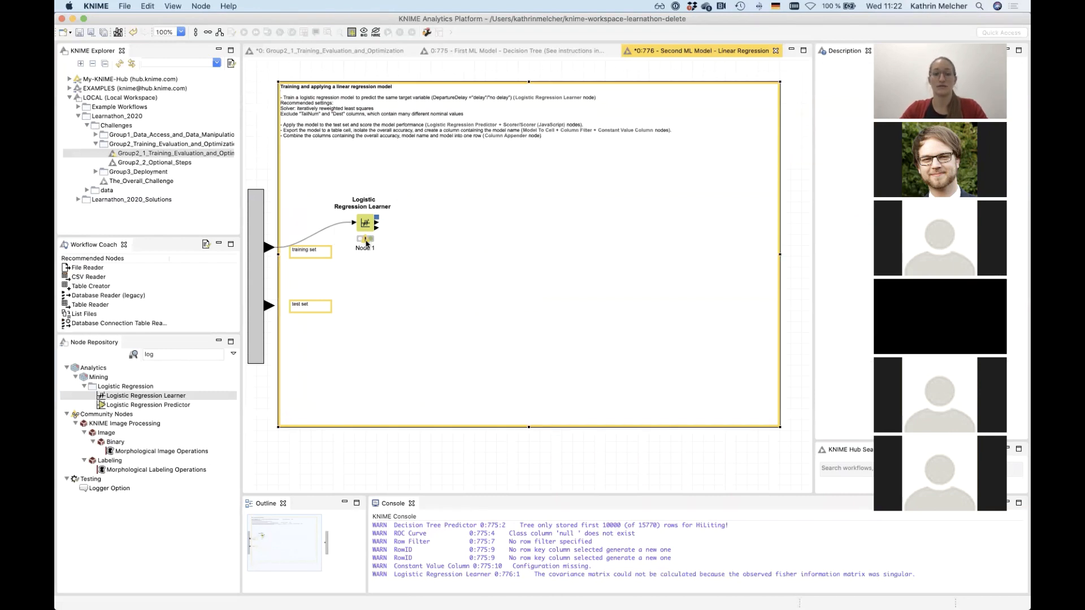
mouse_move(366, 244)
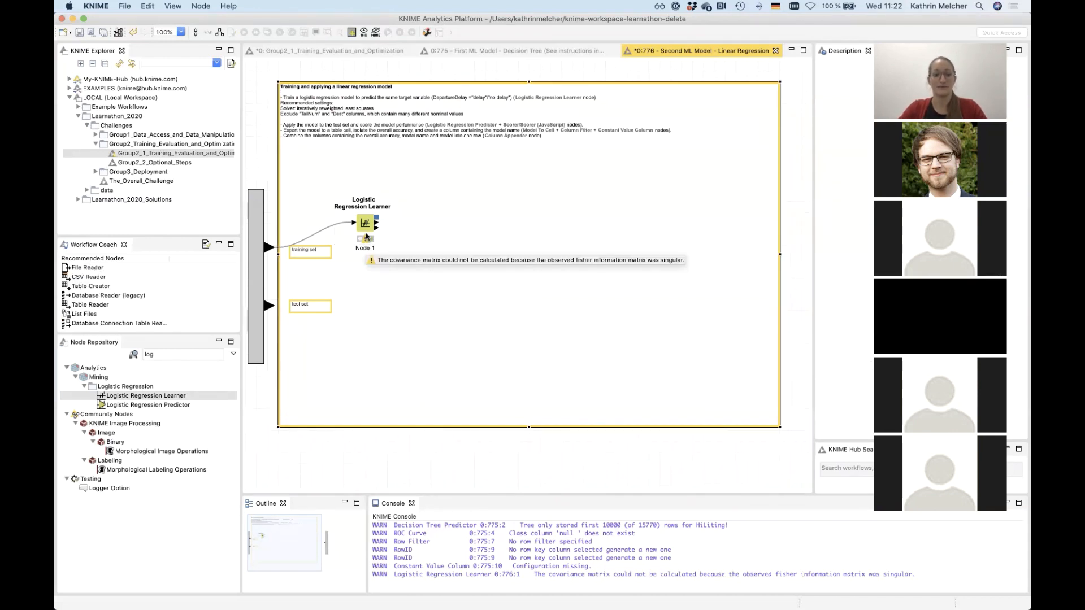
click(365, 232)
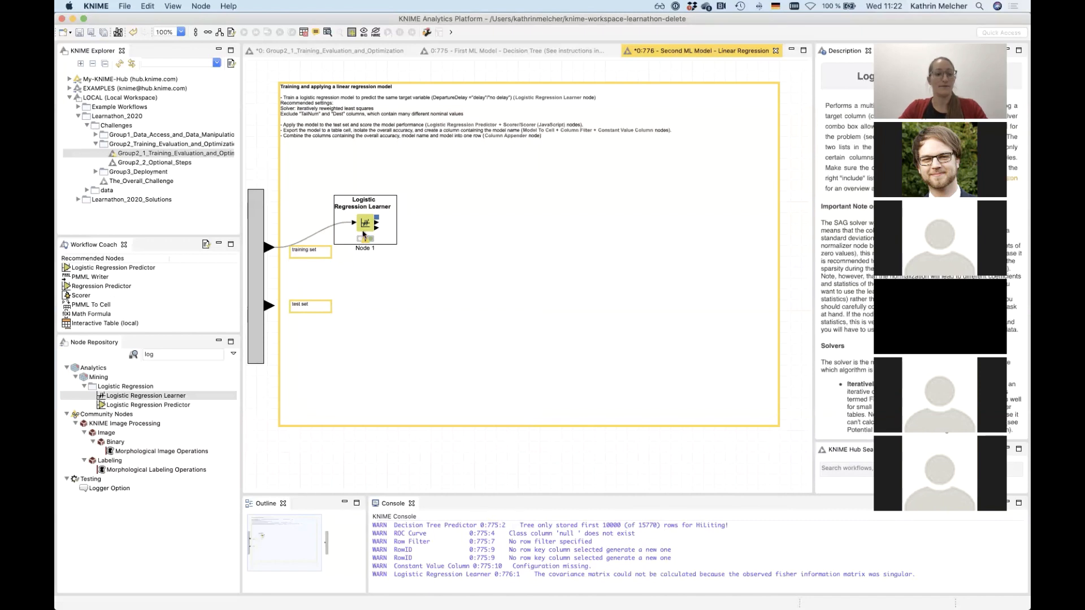
Add a Logistic Regression Predictor beside the test set label and connect it to the learner's model output and the test set input.
click(148, 405)
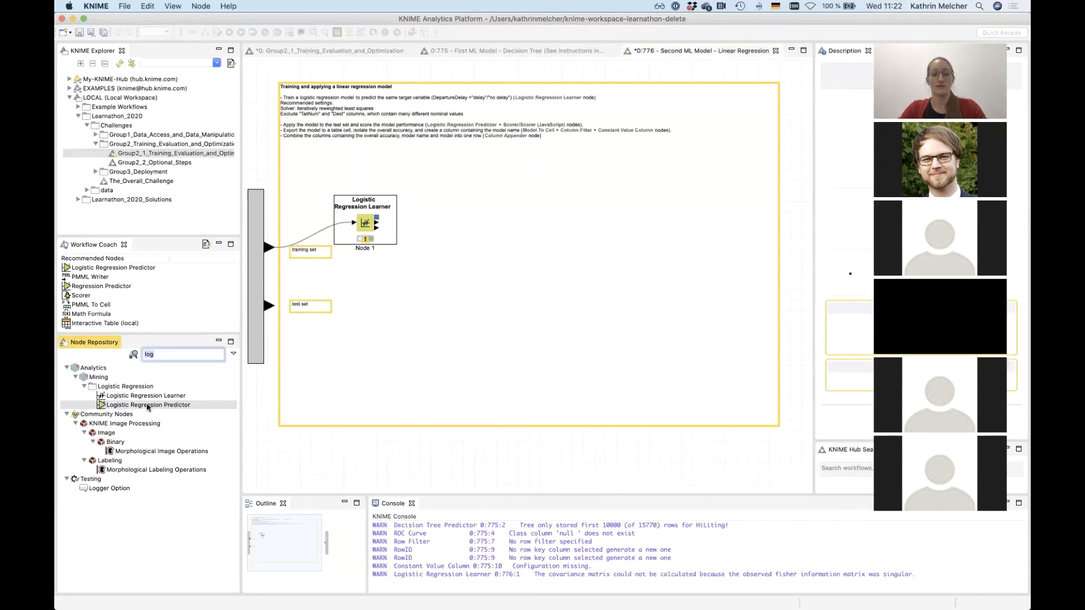
drag(148, 406, 451, 312)
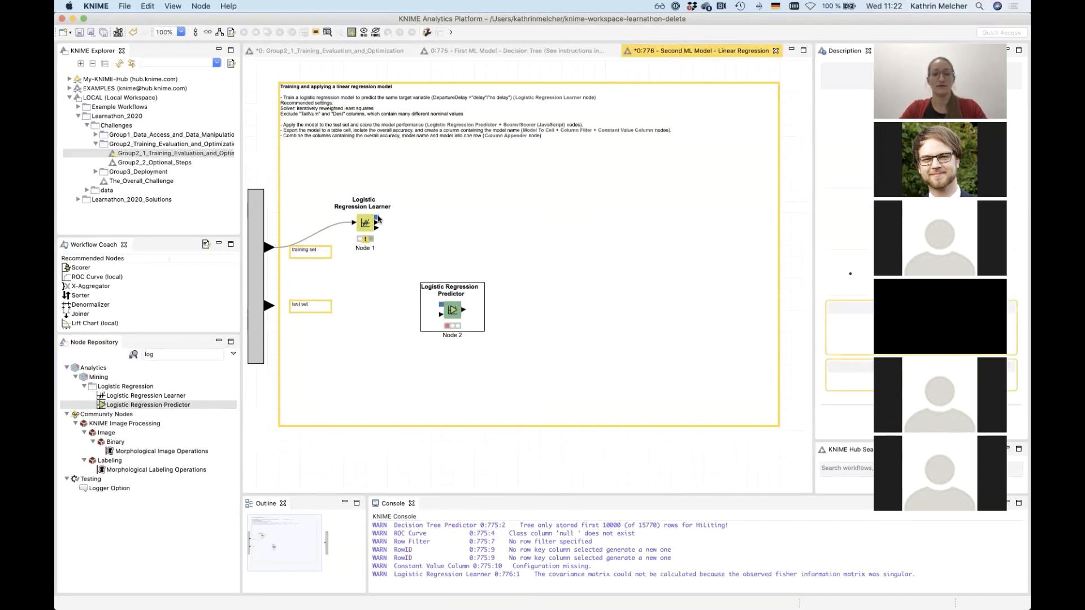
drag(377, 218, 441, 304)
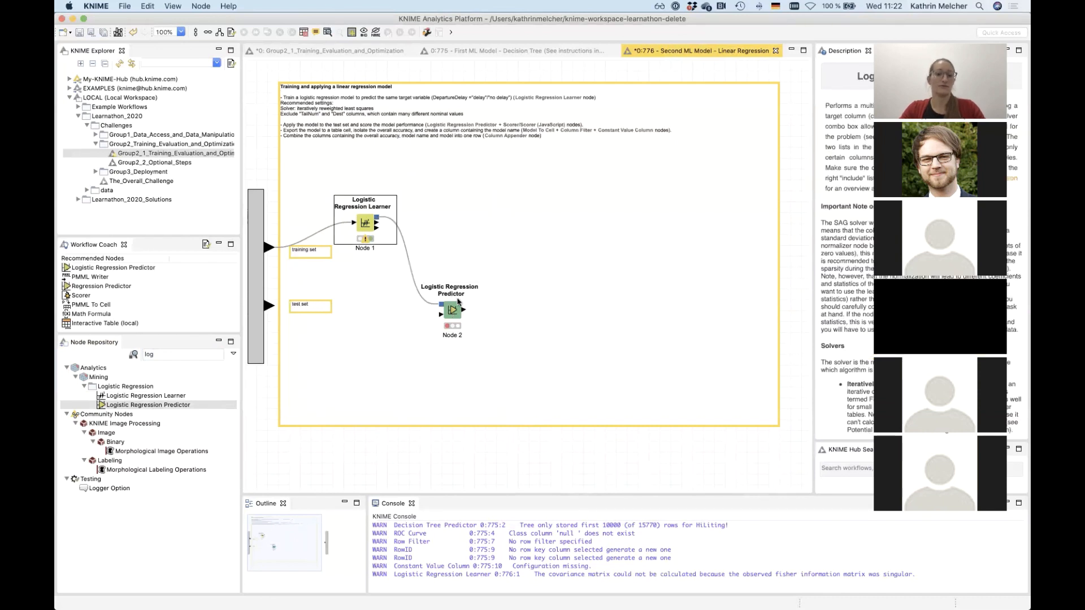
click(270, 306)
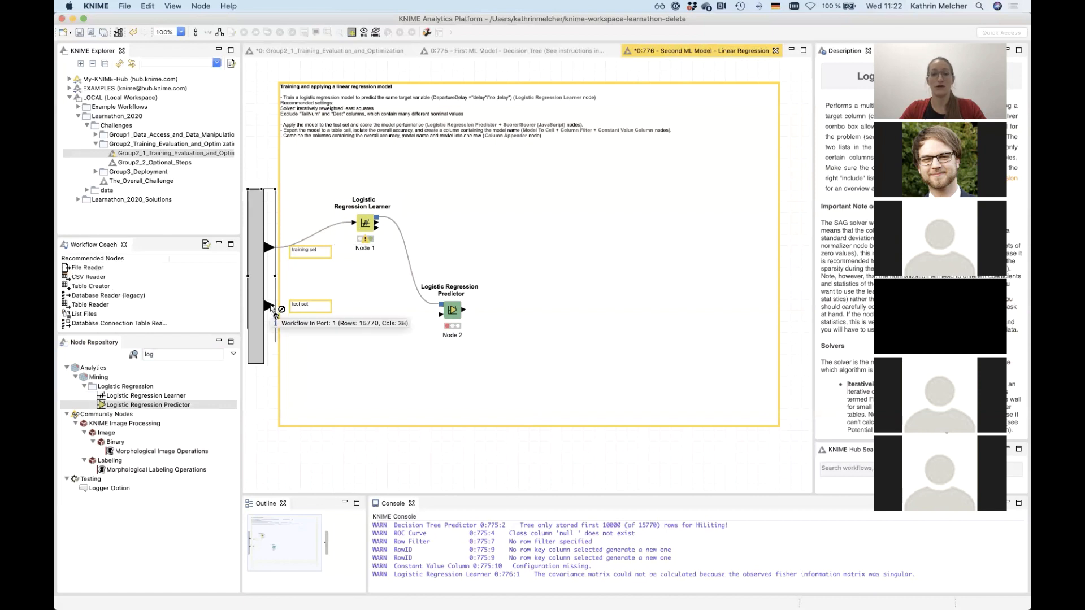
drag(270, 306, 454, 305)
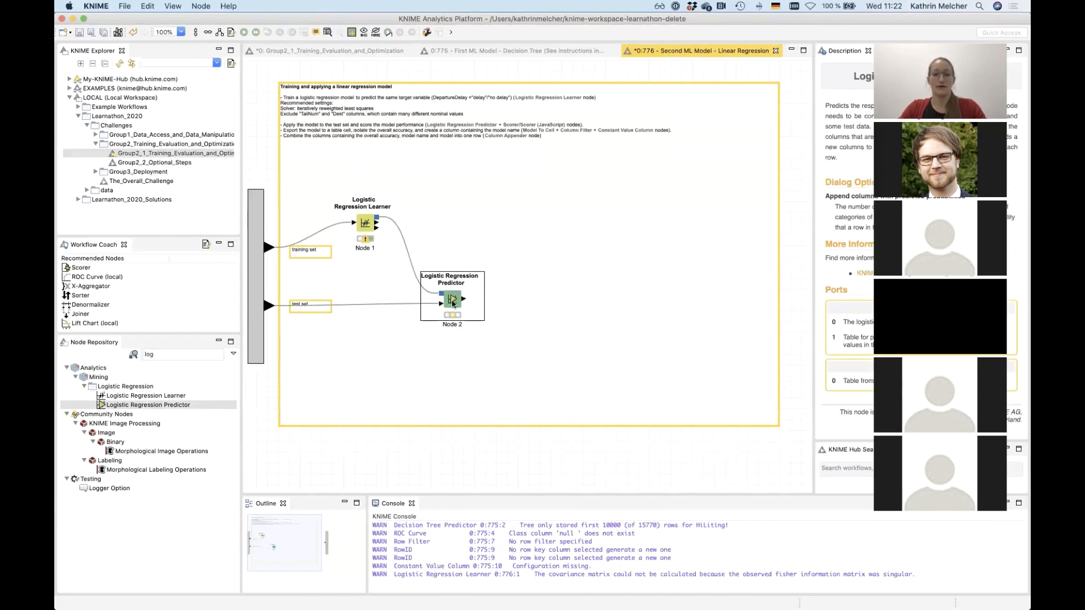
Set the Logistic Regression Predictor to append columns with predicted probabilities and execute it.
double_click(452, 305)
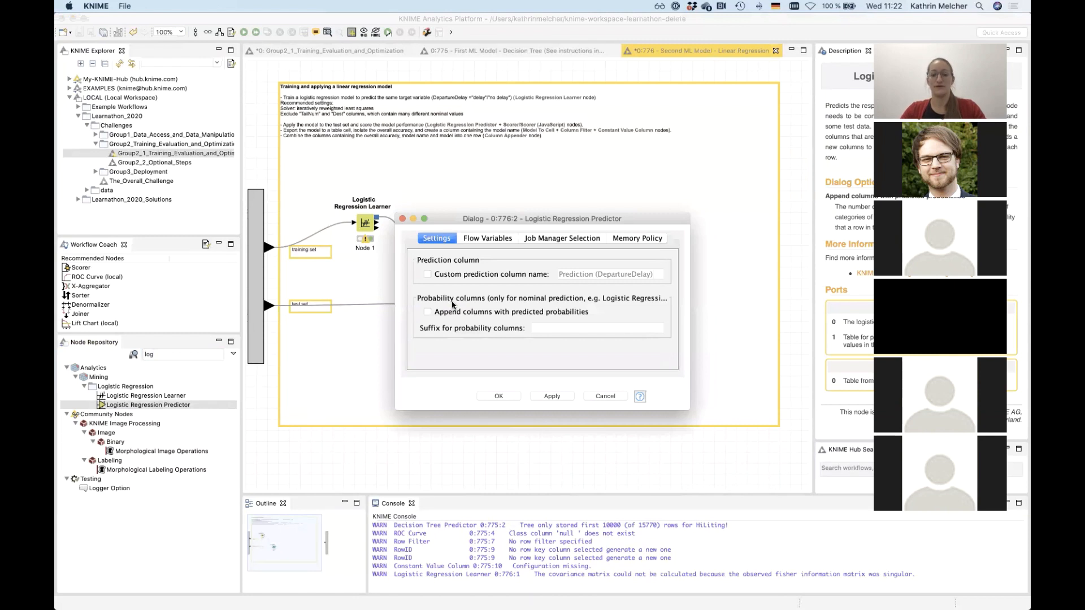
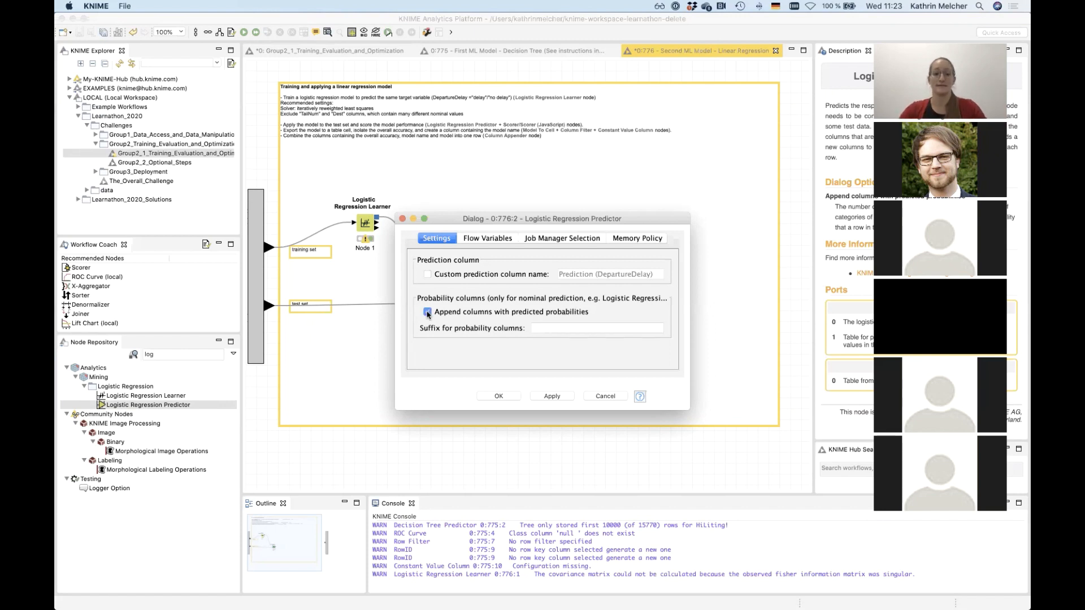
click(494, 397)
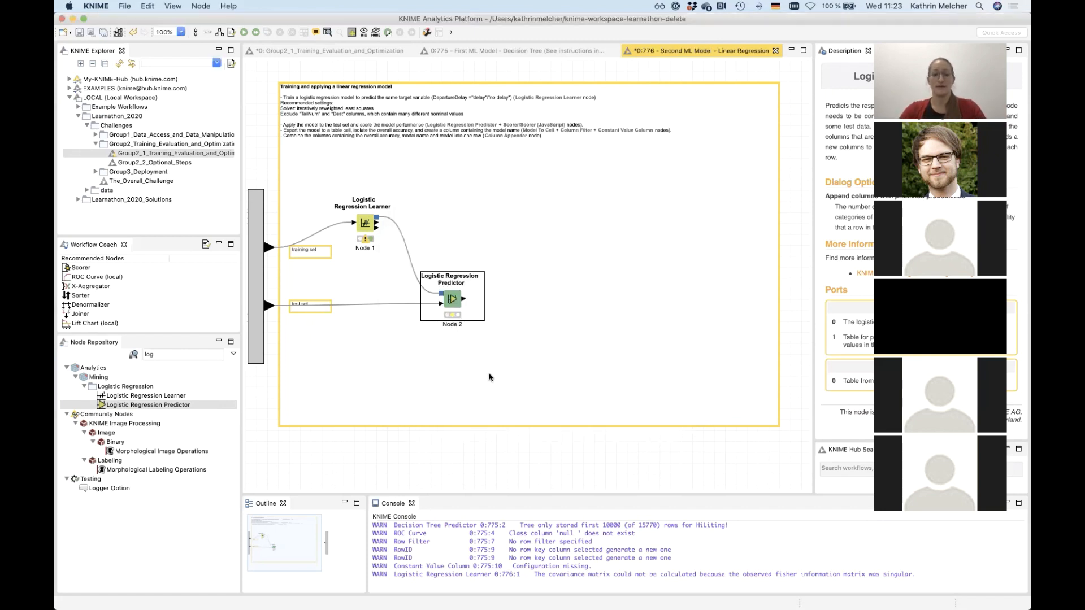
right_click(446, 298)
click(469, 310)
Copy the evaluation nodes from ROC Curve and Scorer through Constant Value Column out of the decision tree metanode and place them beside the Logistic Regression Predictor.
click(517, 52)
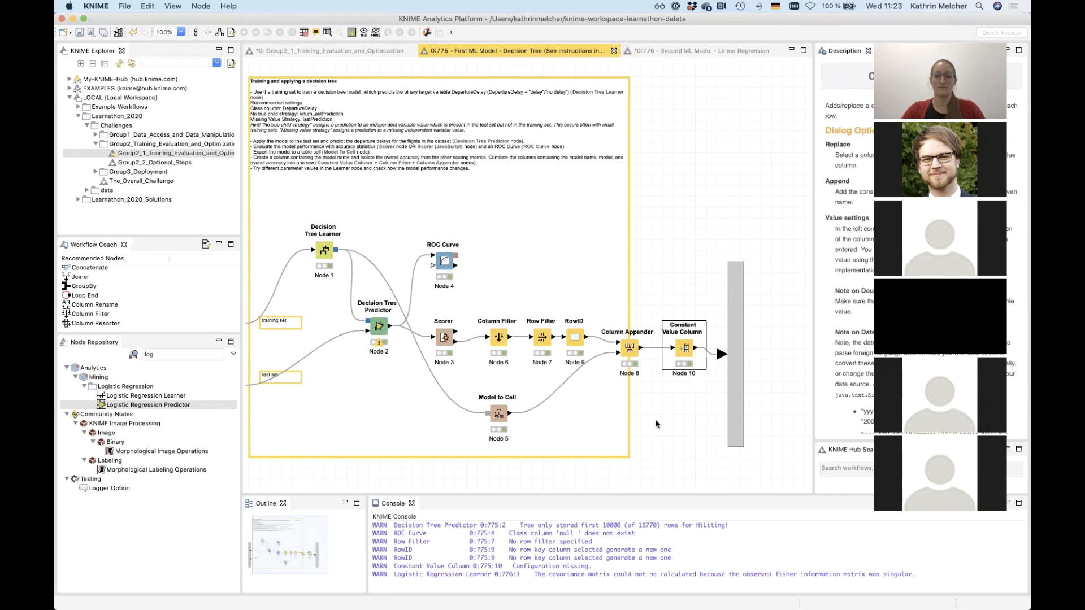
drag(693, 477, 434, 265)
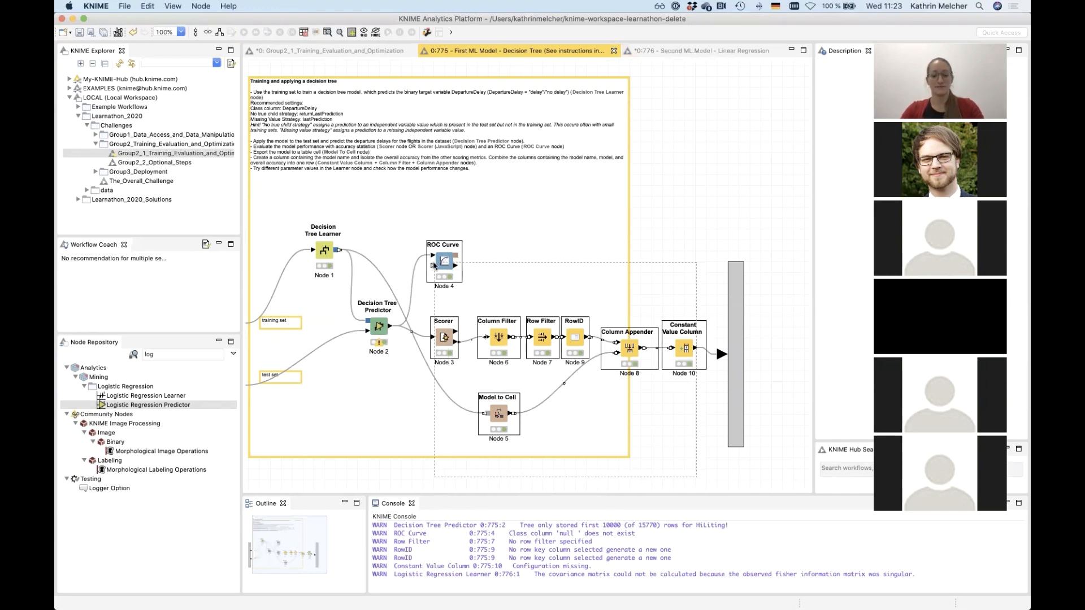
click(725, 51)
key(super+v)
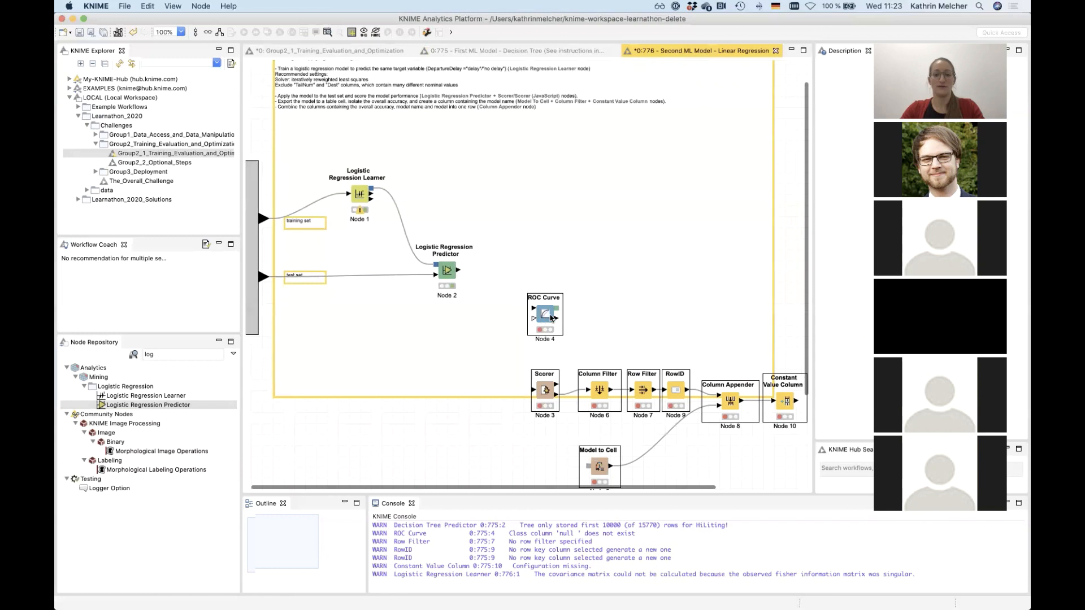
drag(546, 319, 521, 202)
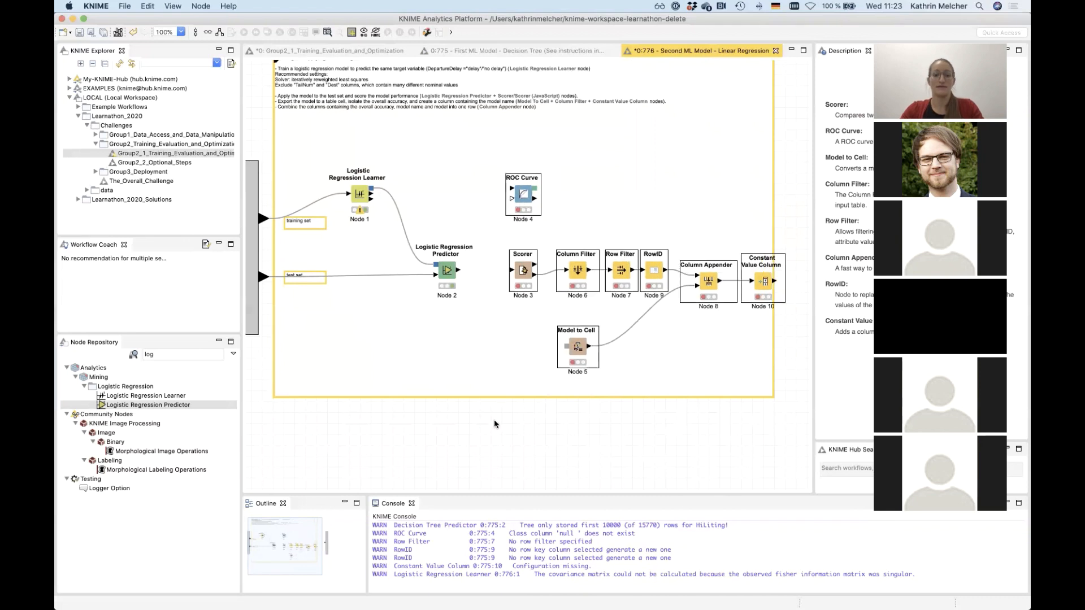
click(494, 443)
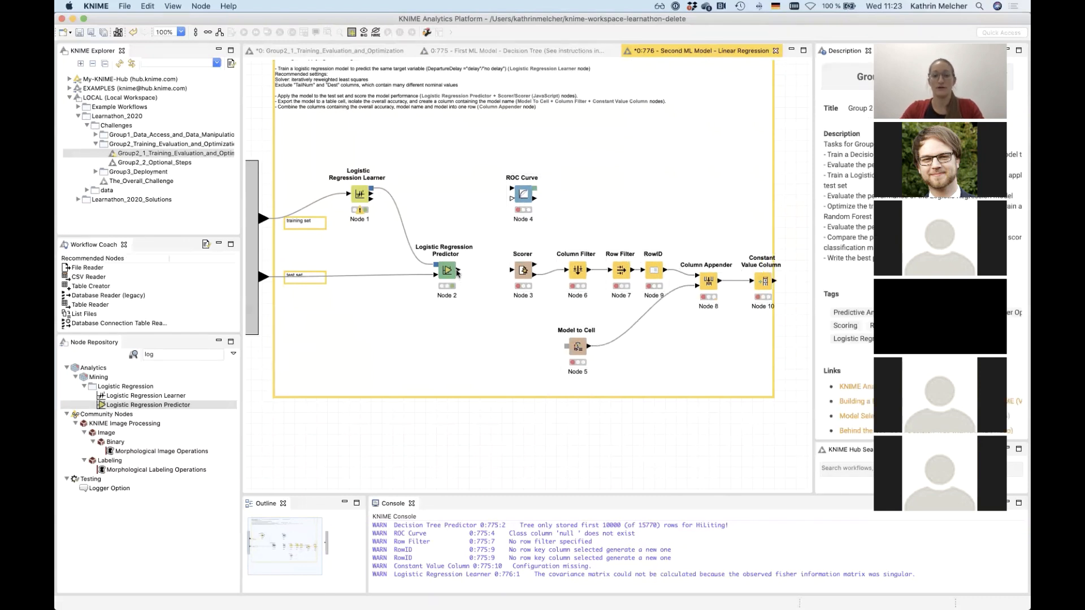
Connect the Logistic Regression Predictor's output to the Scorer, then execute the Scorer and view its confusion matrix.
drag(459, 273, 519, 275)
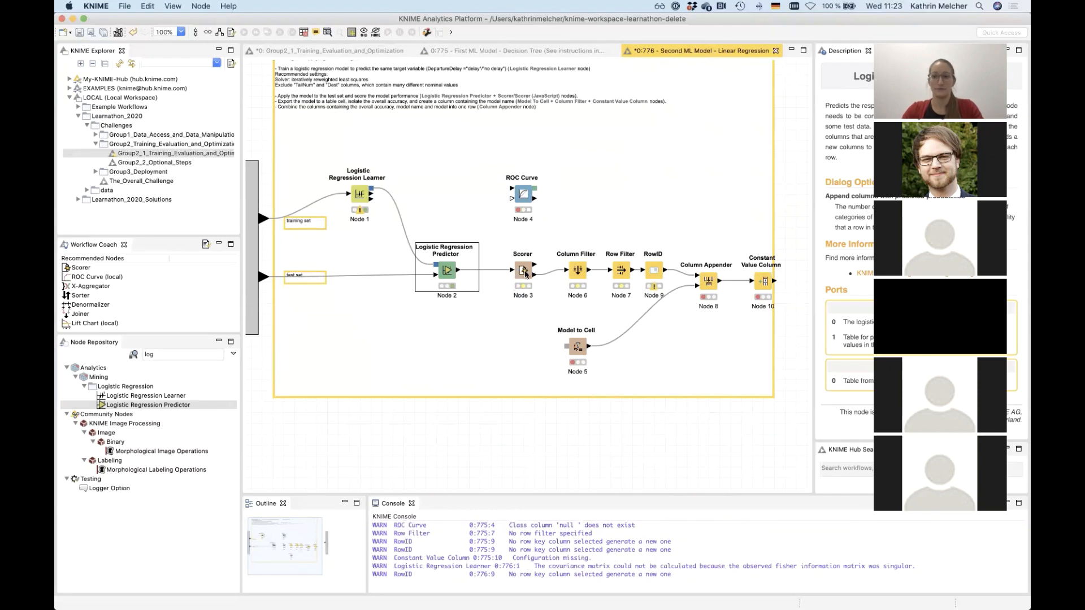
double_click(523, 272)
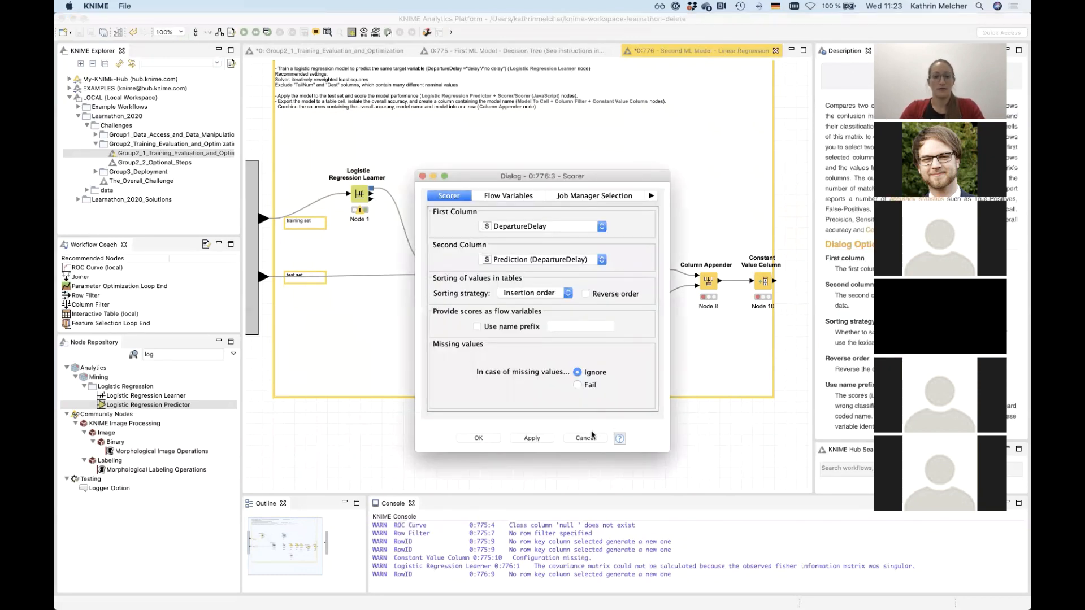
click(592, 436)
right_click(520, 278)
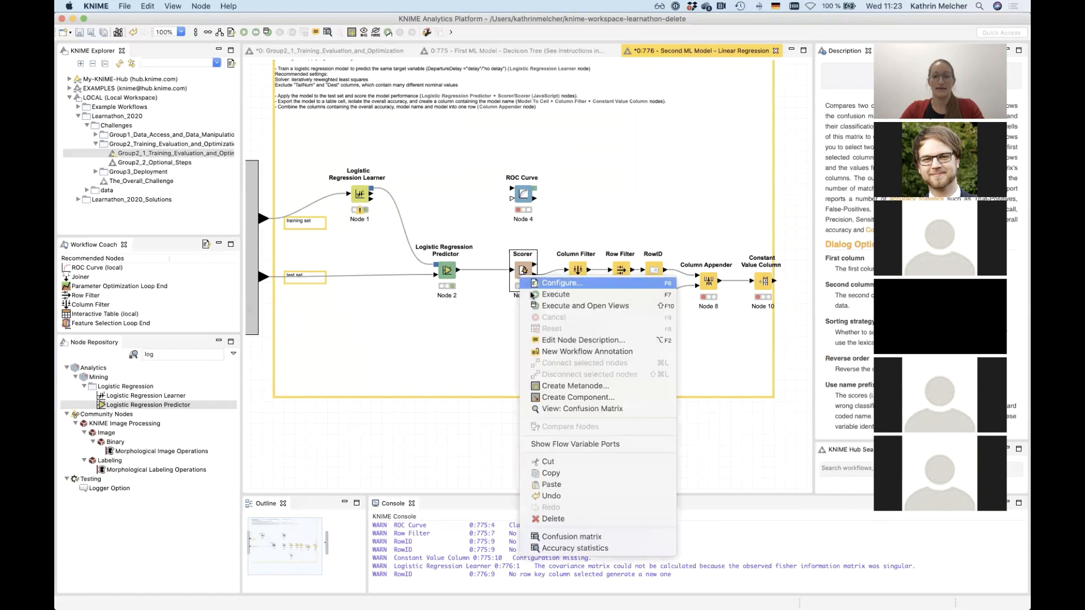
click(539, 306)
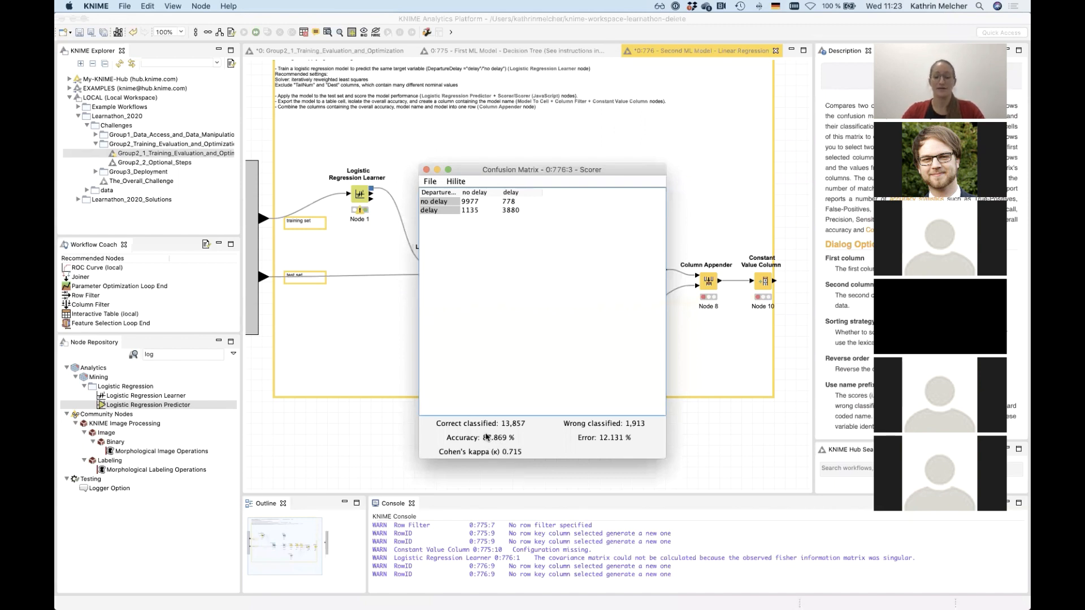
click(426, 169)
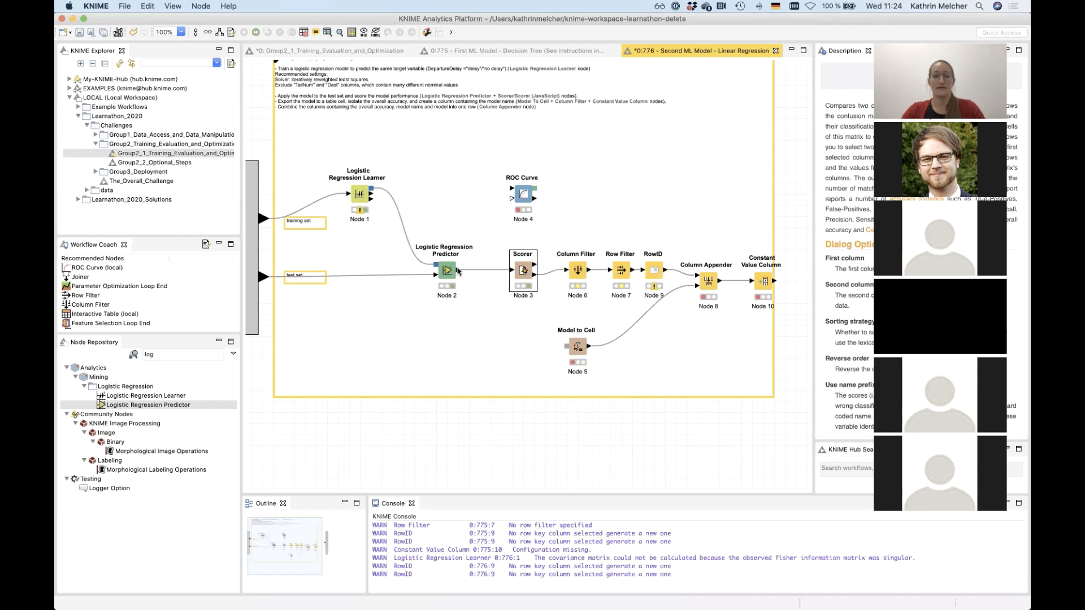
Connect the predictor's output to the ROC Curve node and execute it with class column DepartureDelay and positive class value no delay.
drag(458, 270, 513, 196)
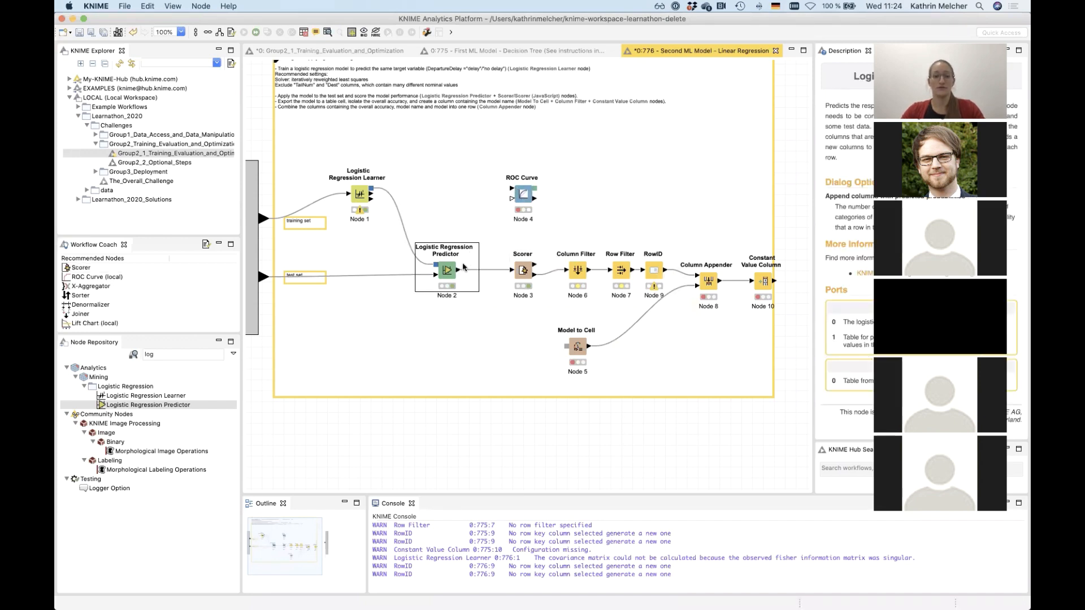
drag(458, 270, 517, 198)
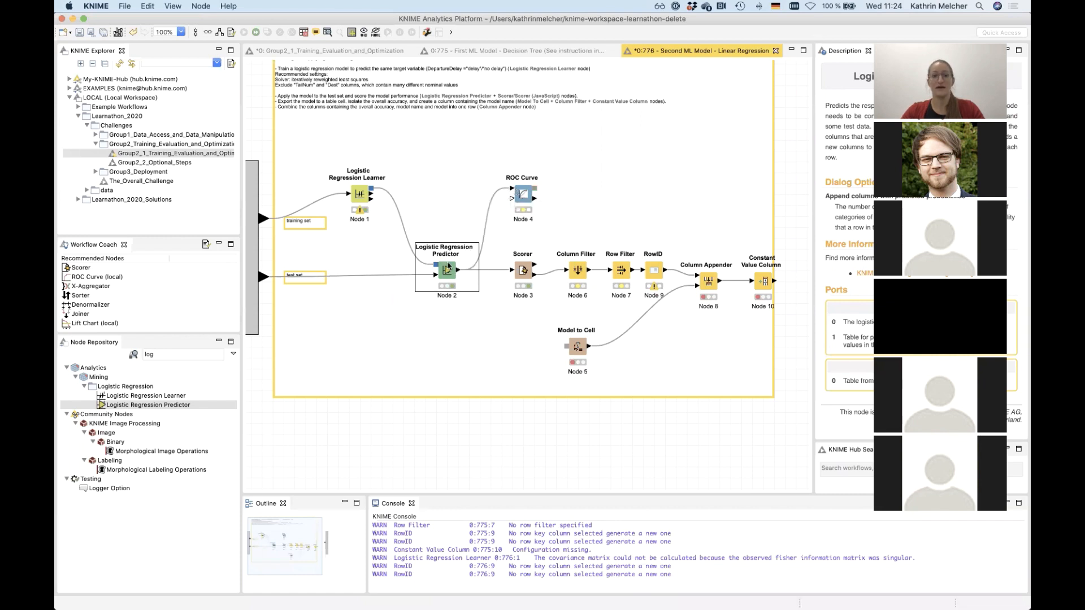
click(523, 195)
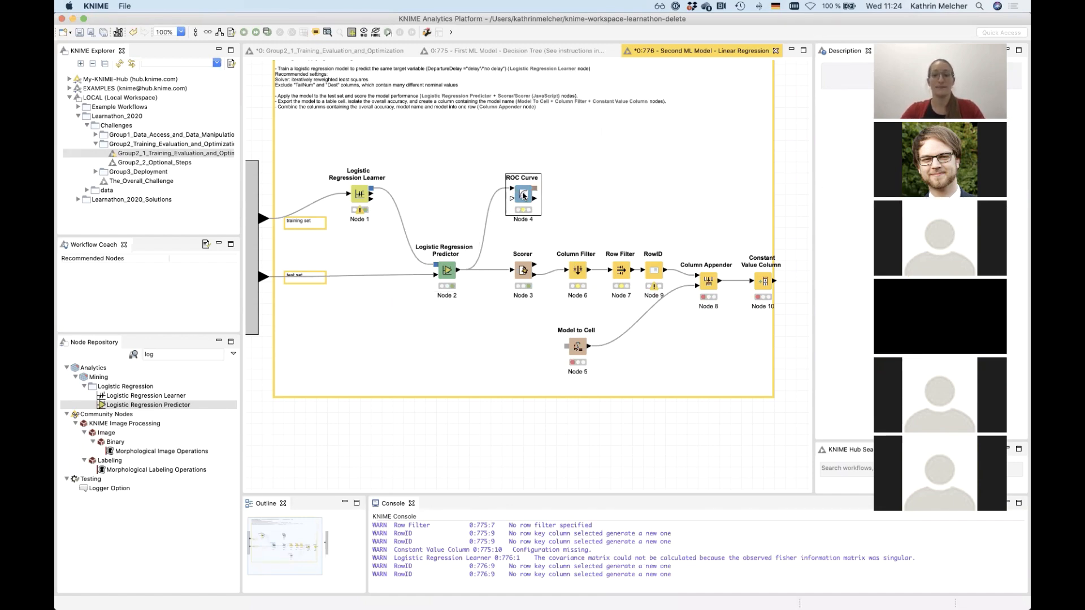
double_click(523, 195)
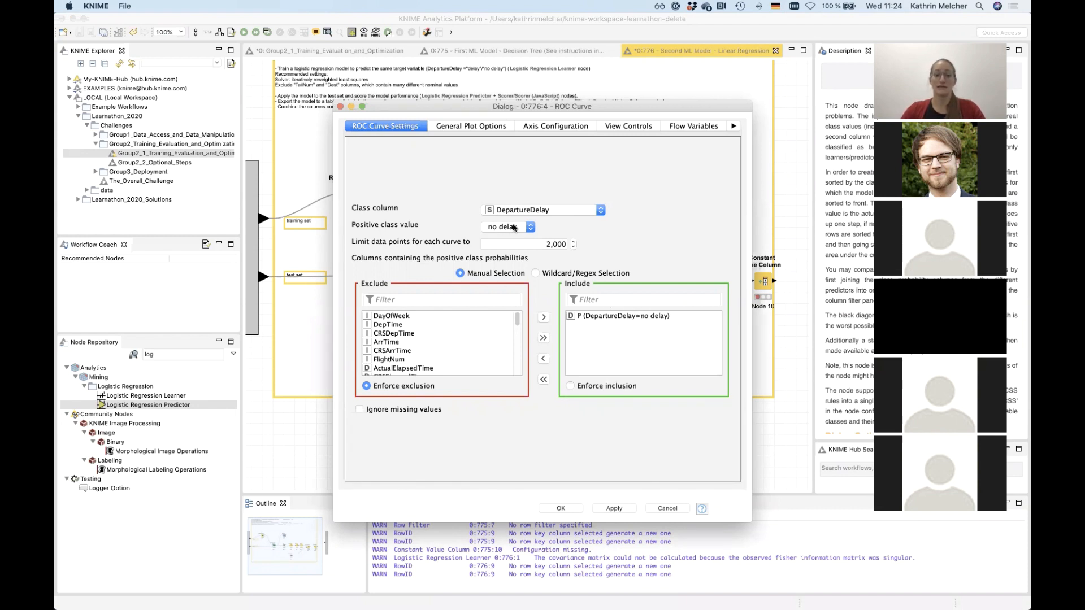
click(572, 509)
right_click(525, 193)
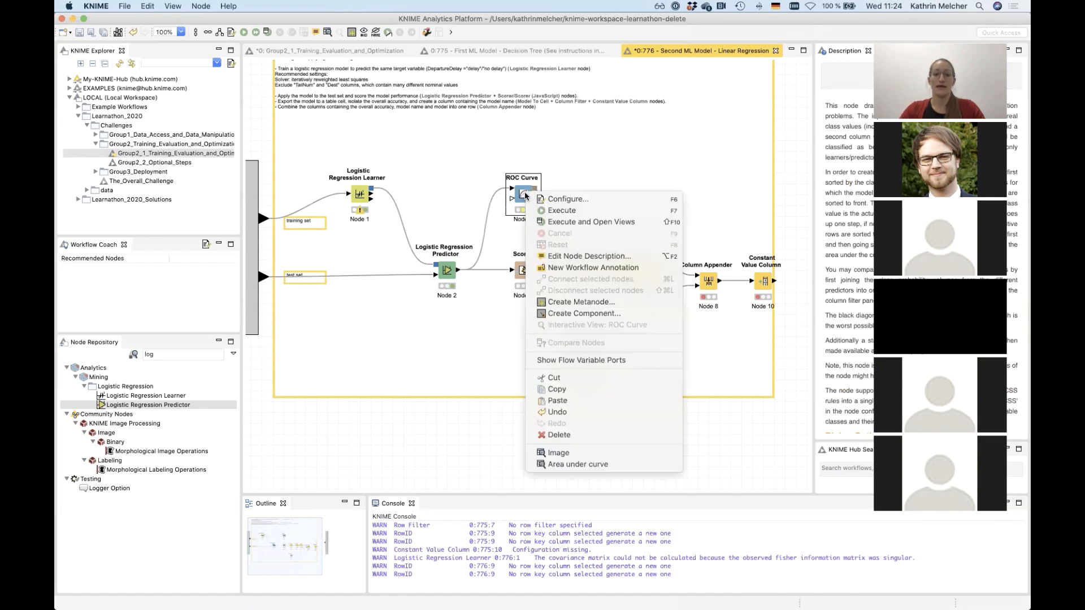
click(559, 211)
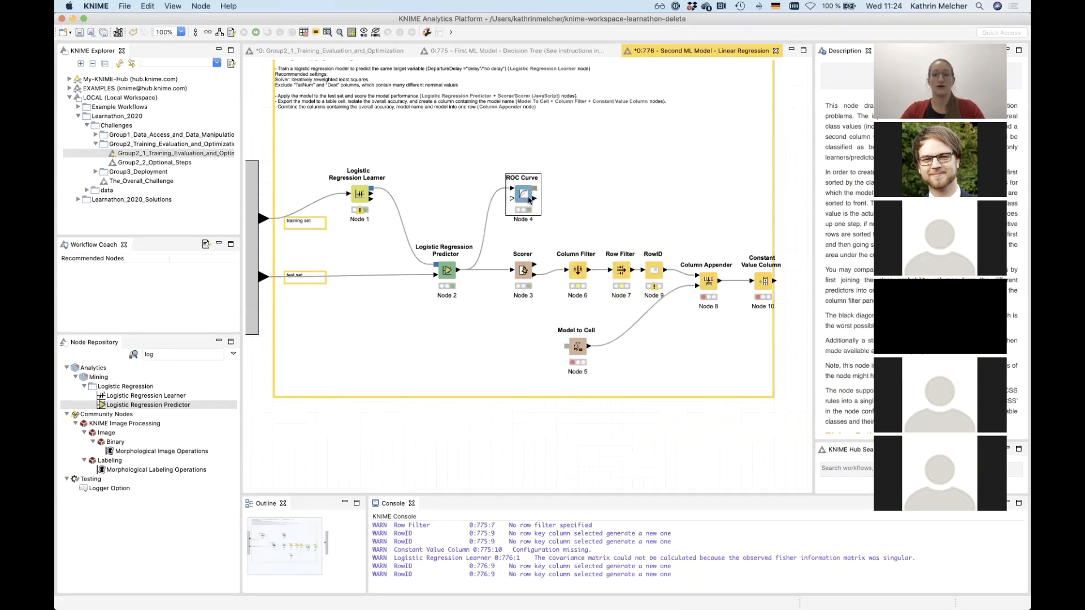
Examine the interactive ROC curve of the logistic regression model and close the view.
right_click(529, 199)
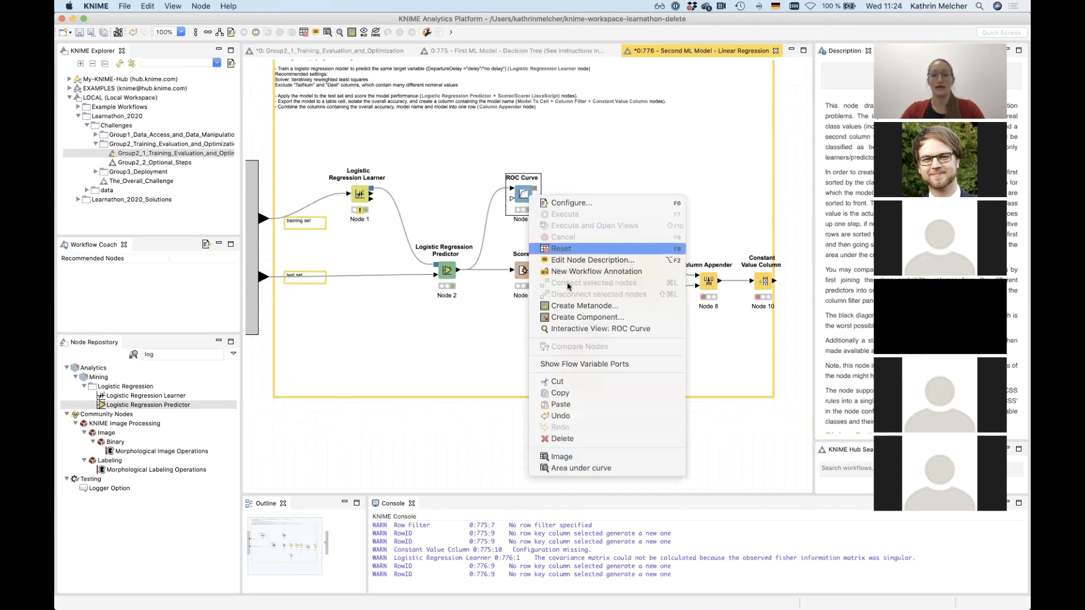
click(584, 328)
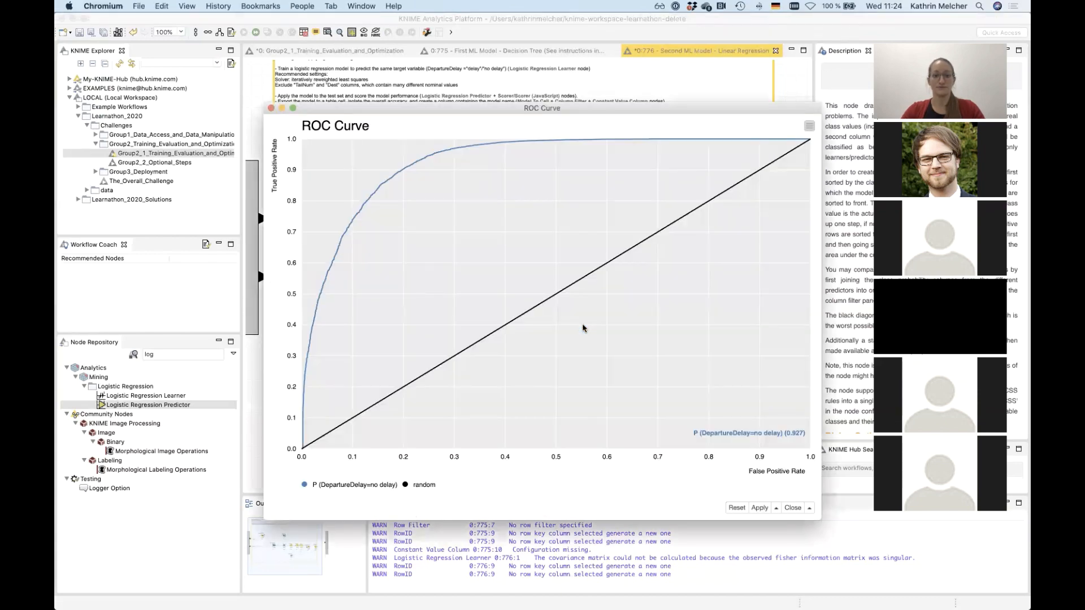
drag(707, 107, 638, 93)
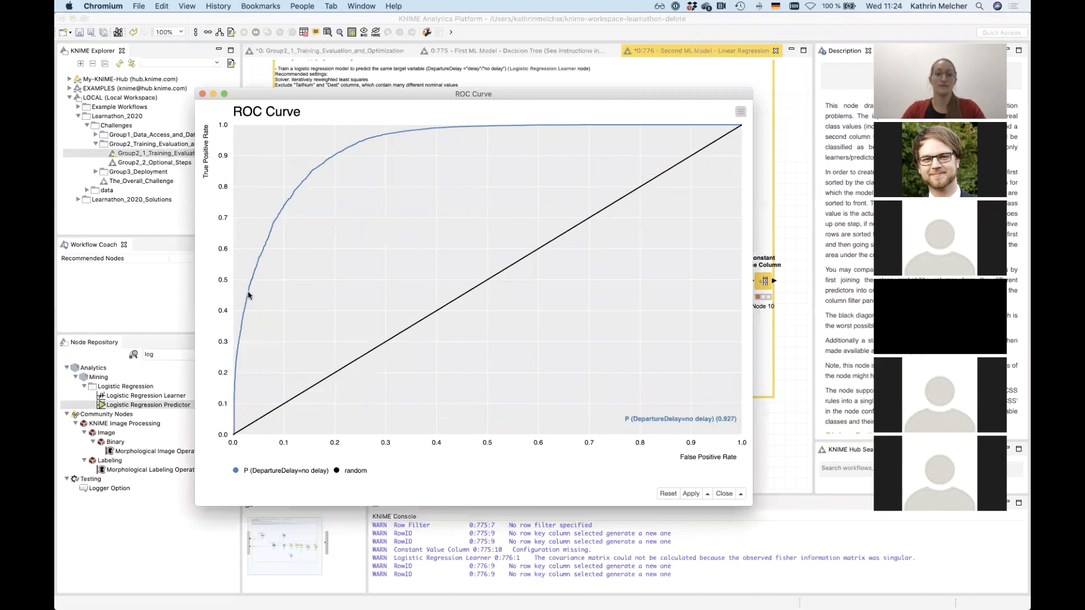
click(203, 94)
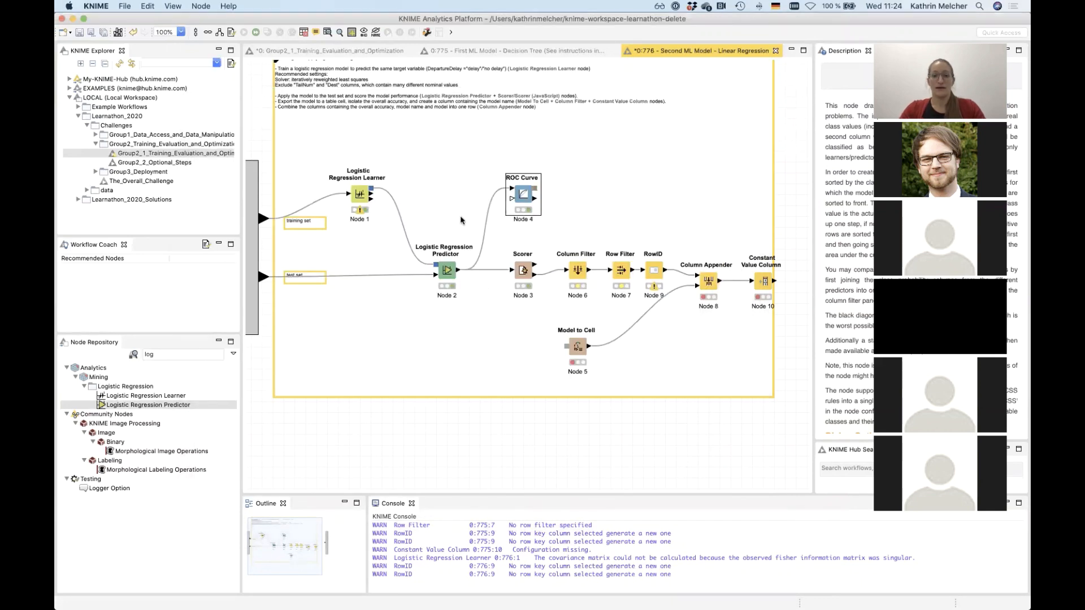
Feed the Logistic Regression Learner's model into Model to Cell and space the nodes from Scorer to Constant Value Column evenly inside the annotation frame.
click(374, 194)
drag(532, 293, 524, 345)
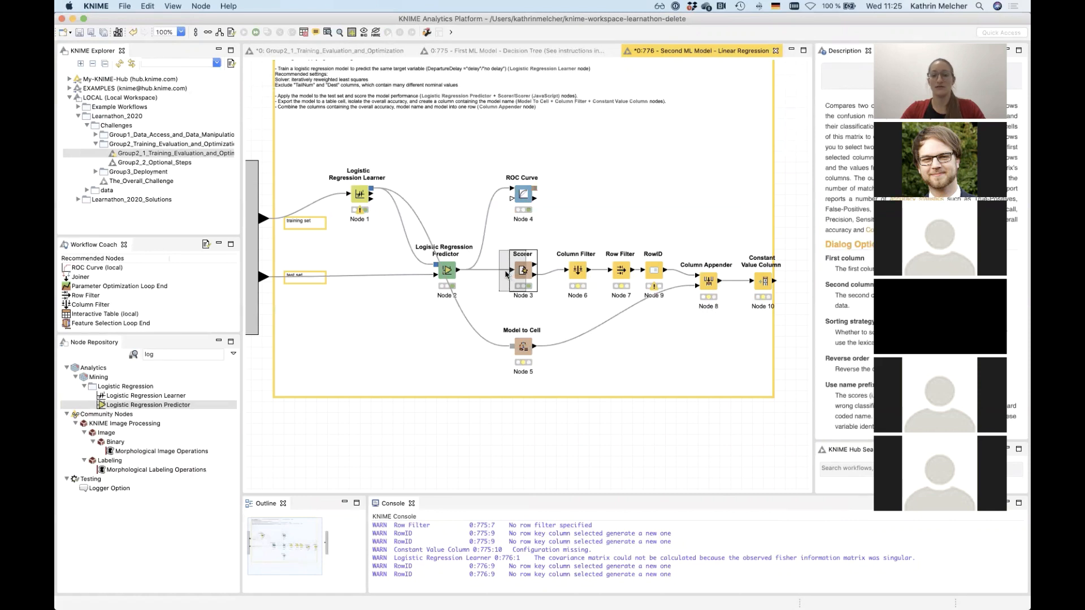
drag(524, 275, 502, 275)
drag(580, 275, 637, 272)
click(647, 272)
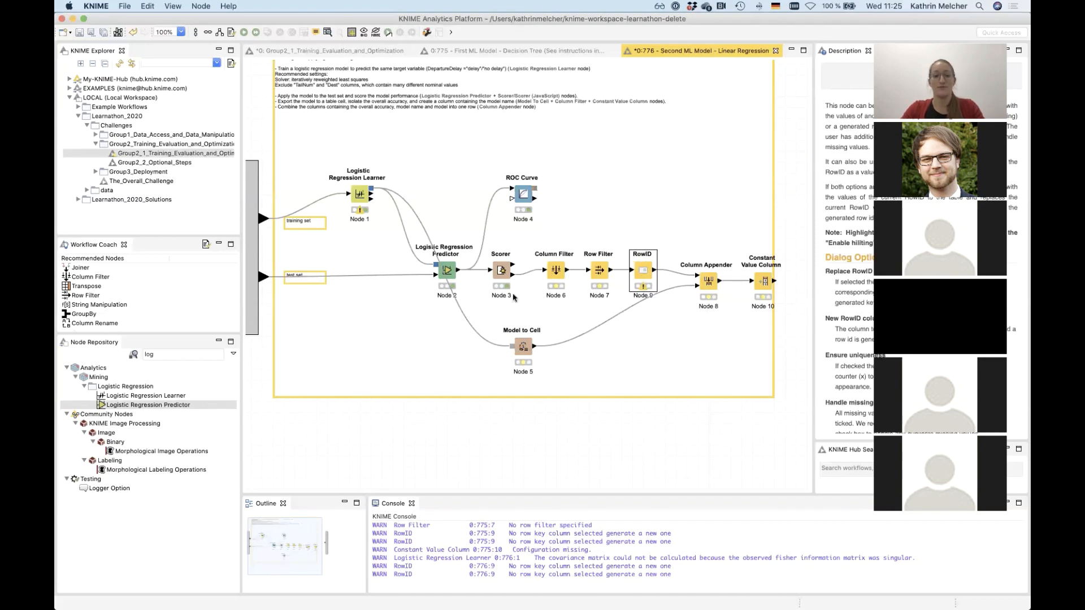
click(556, 274)
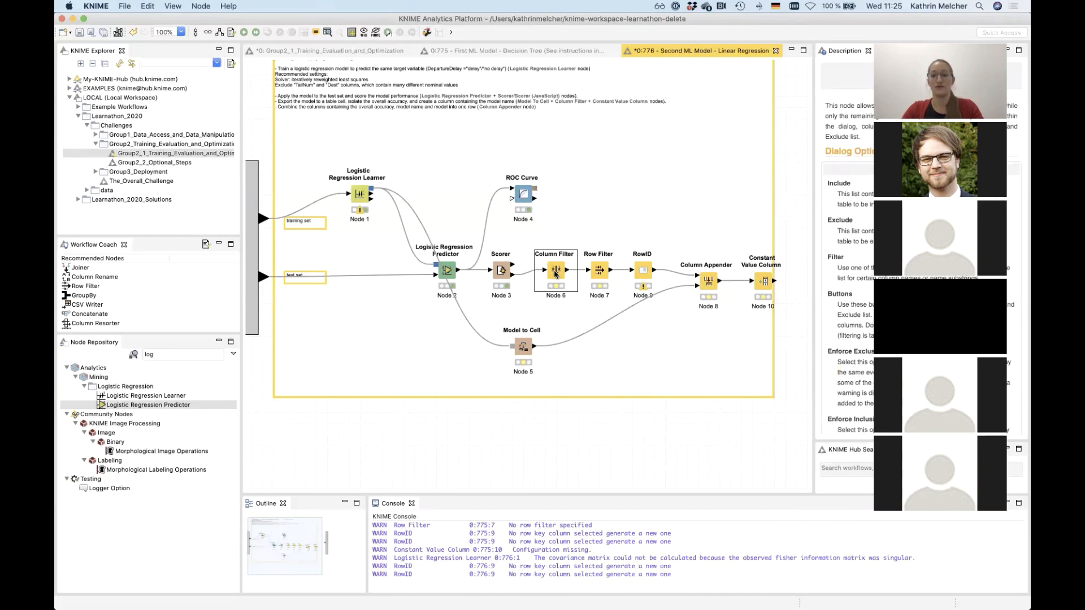
click(603, 274)
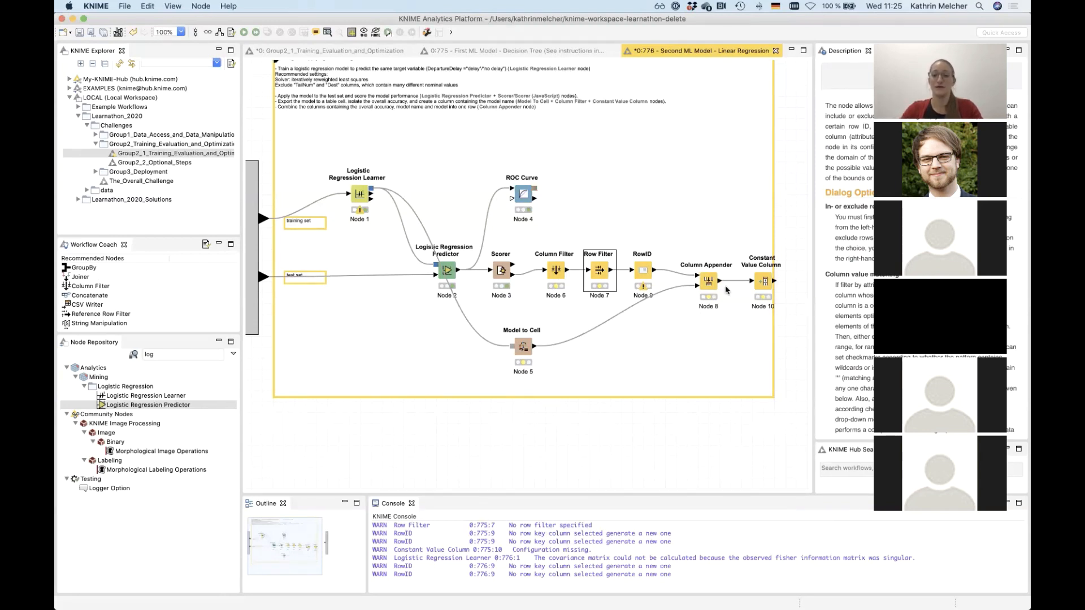
drag(708, 282, 696, 283)
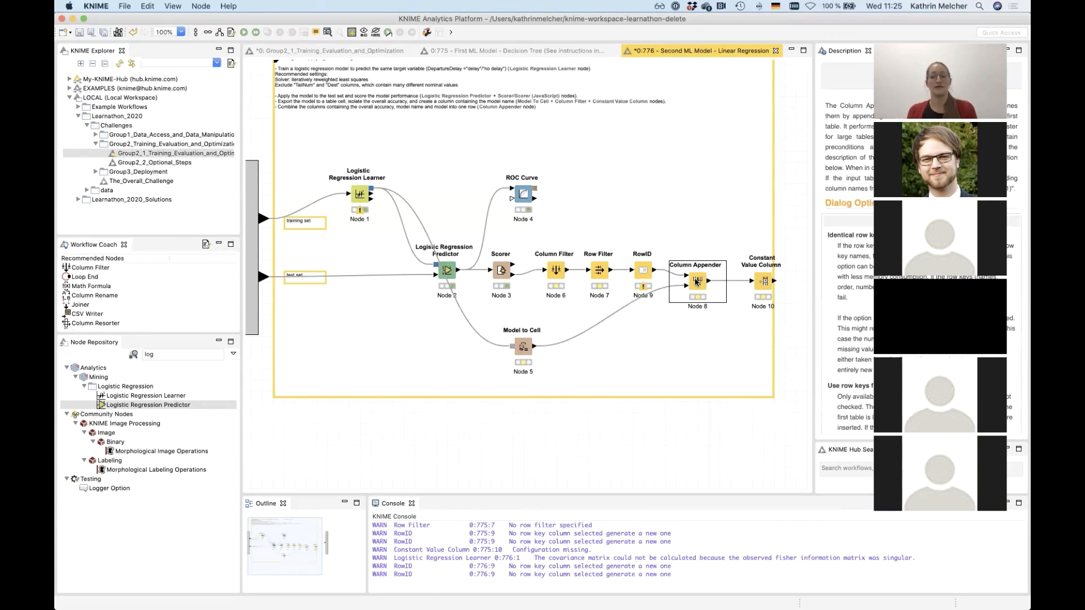
click(753, 281)
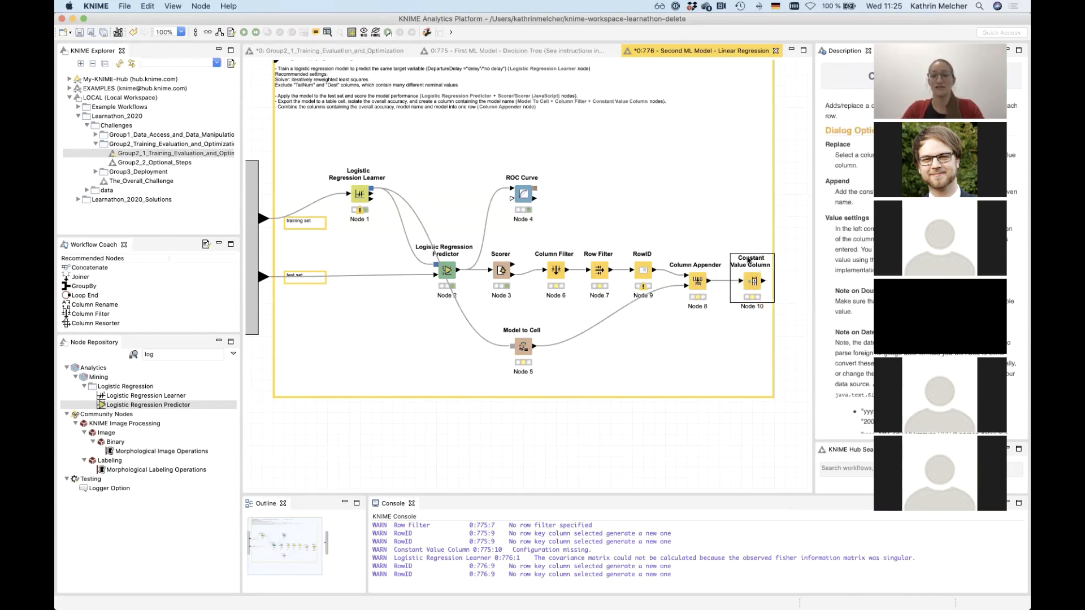
Set the Constant Value Column node's string value for the appended Algorithm column to "Logistic Regression".
double_click(752, 285)
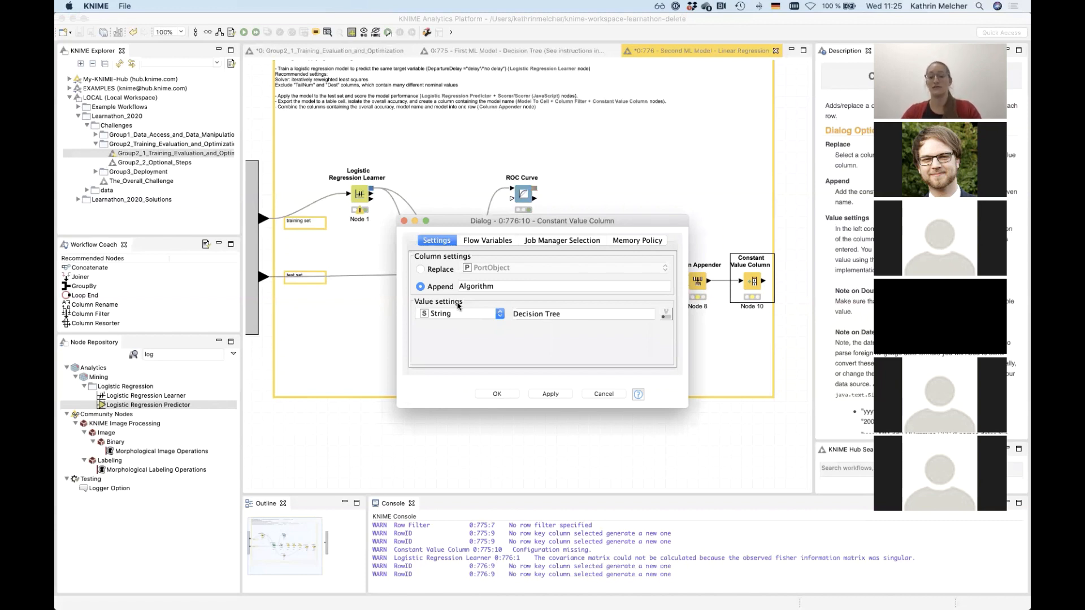
drag(572, 314, 504, 315)
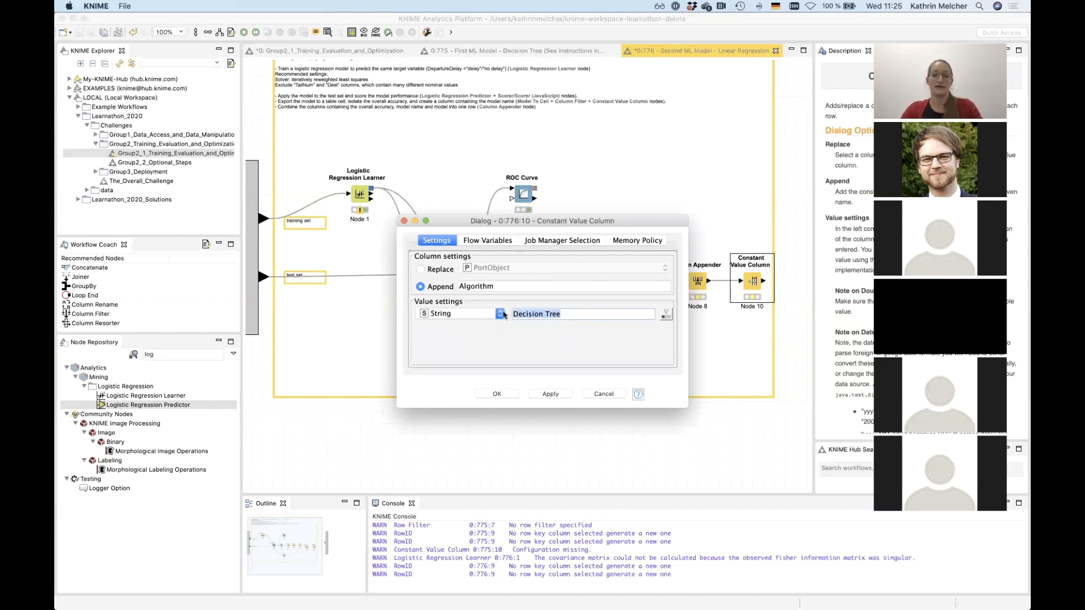
key(BackSpace)
text(Logits)
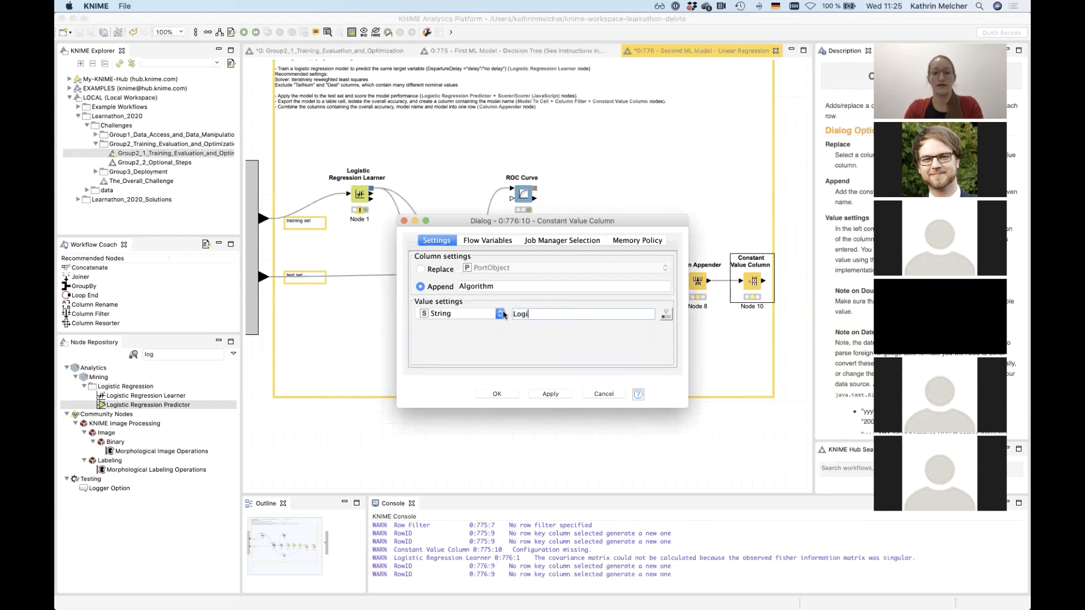
key(BackSpace)
key(BackSpace)
text(s)
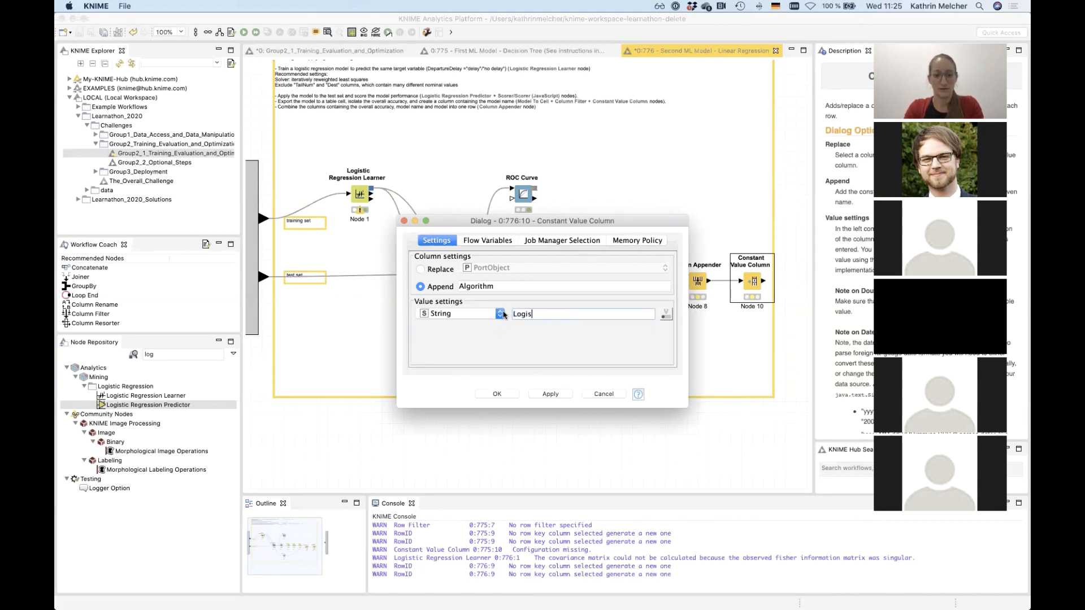
text(tic Regression)
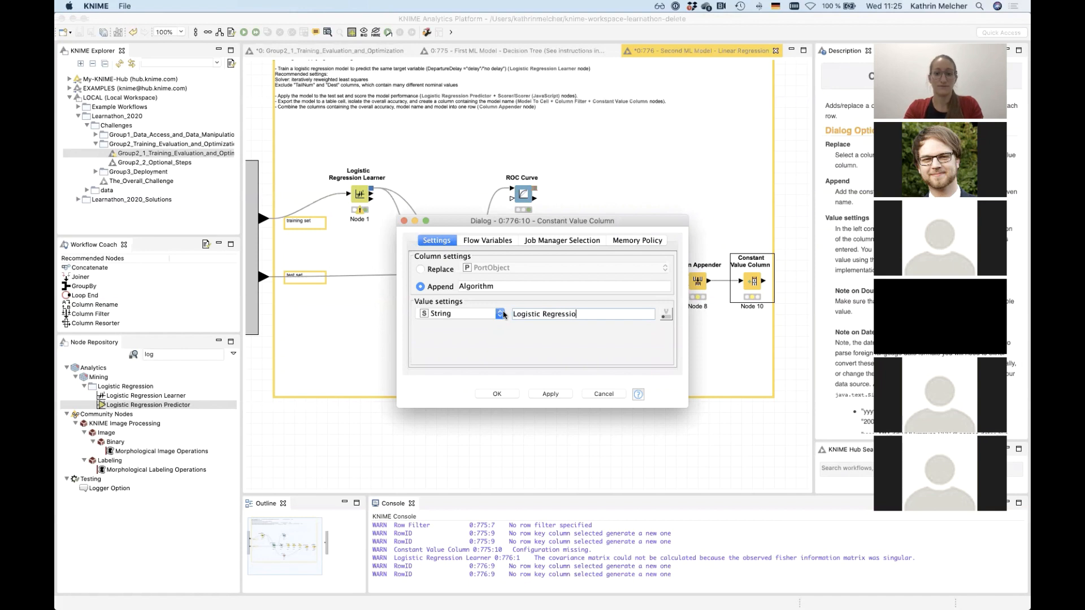
click(494, 394)
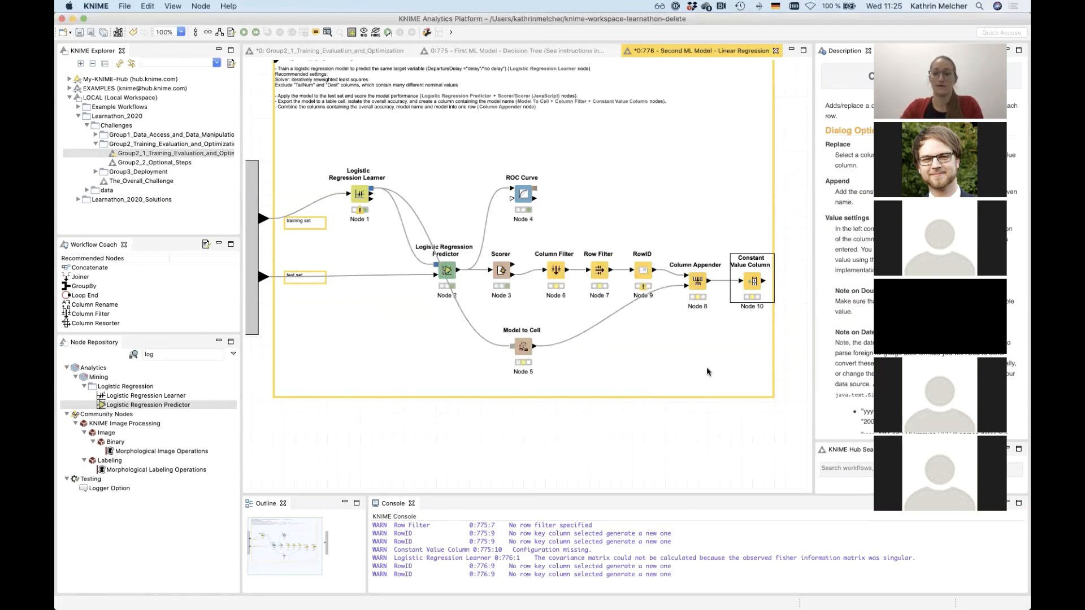
Execute the Constant Value Column node, inspect its output table and close the table.
scroll(707, 367, right, 4)
right_click(645, 281)
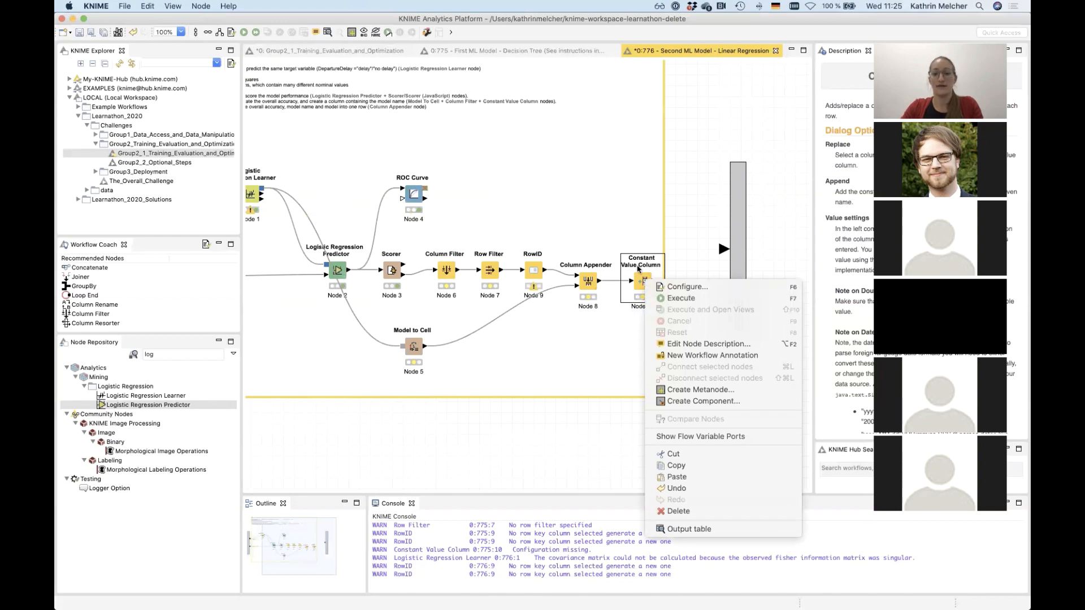
click(660, 298)
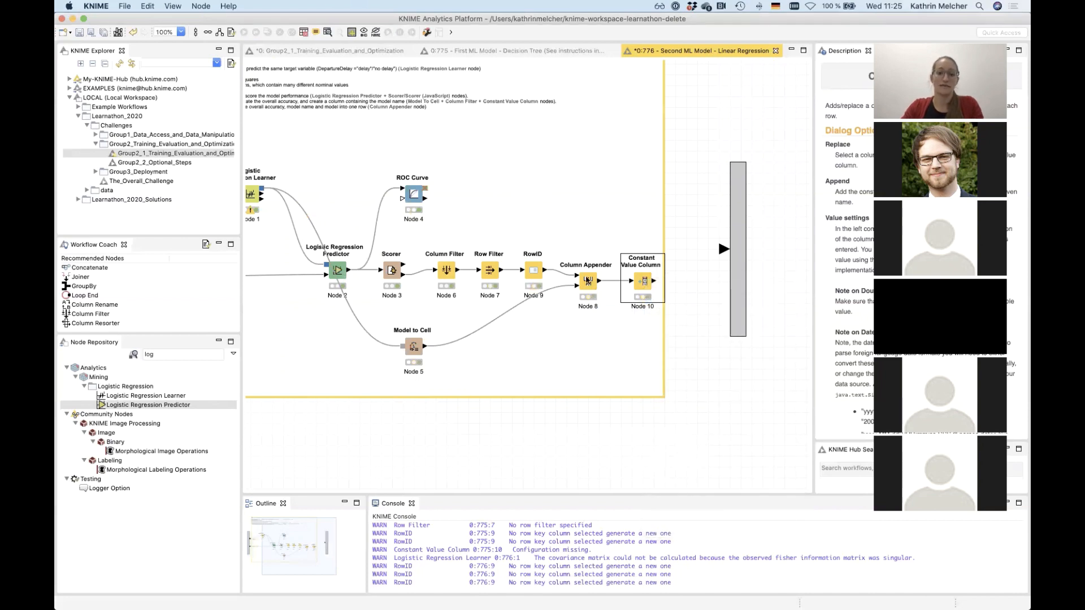
right_click(637, 278)
click(702, 526)
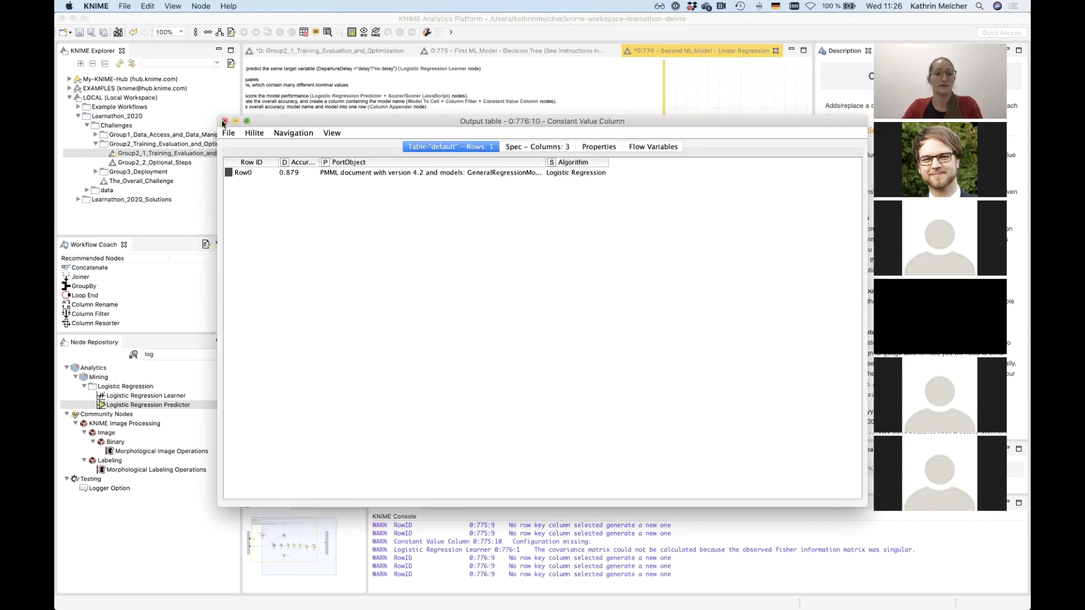
click(224, 121)
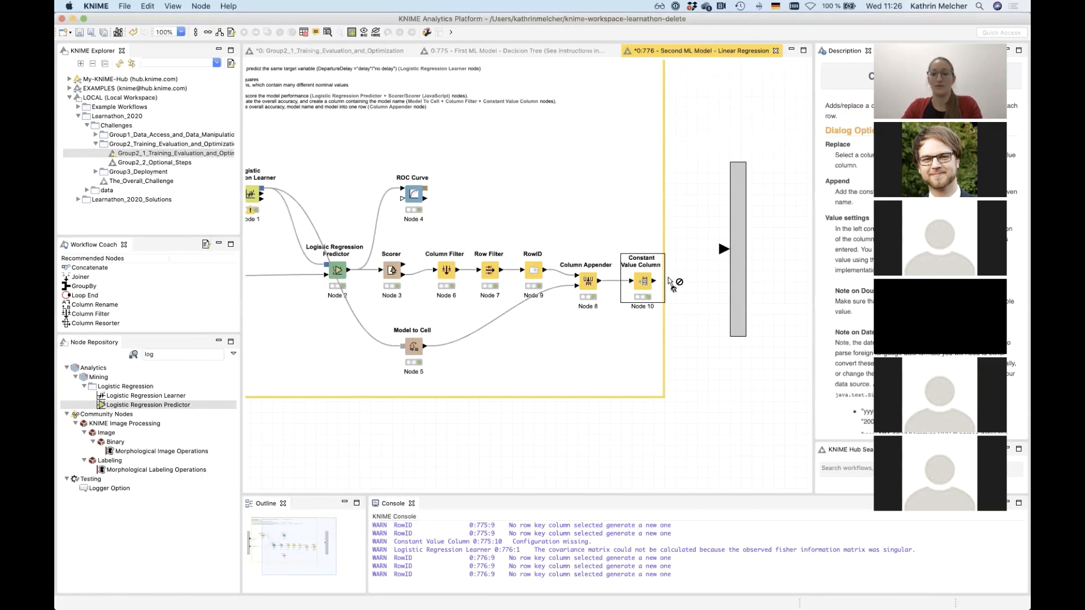
Connect the Constant Value Column node to the logistic regression metanode's output port, close that metanode and save the workflow.
drag(654, 281, 723, 249)
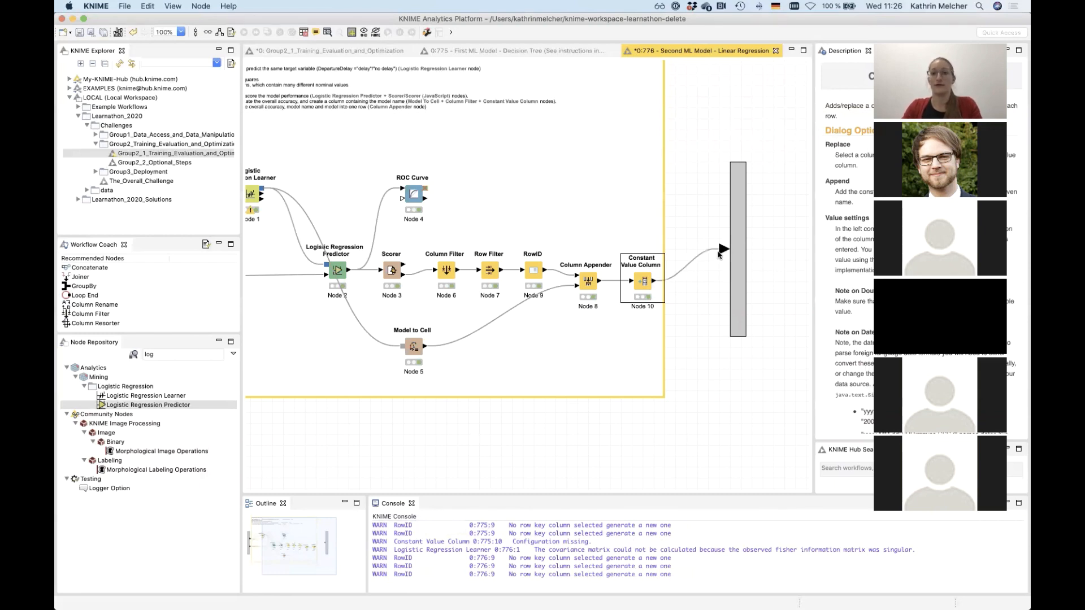
click(775, 52)
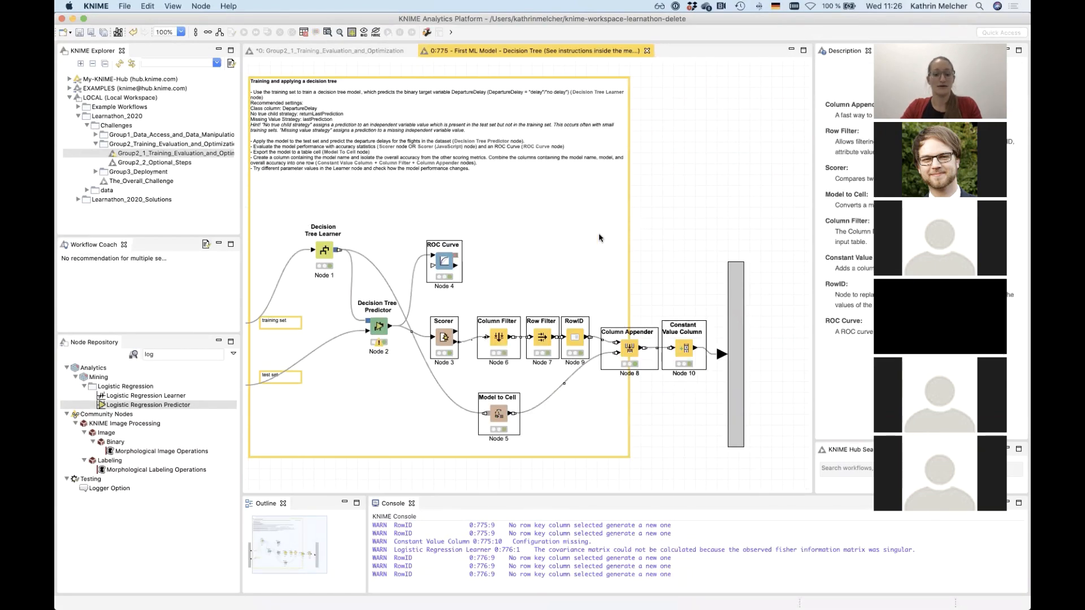
key(super+s)
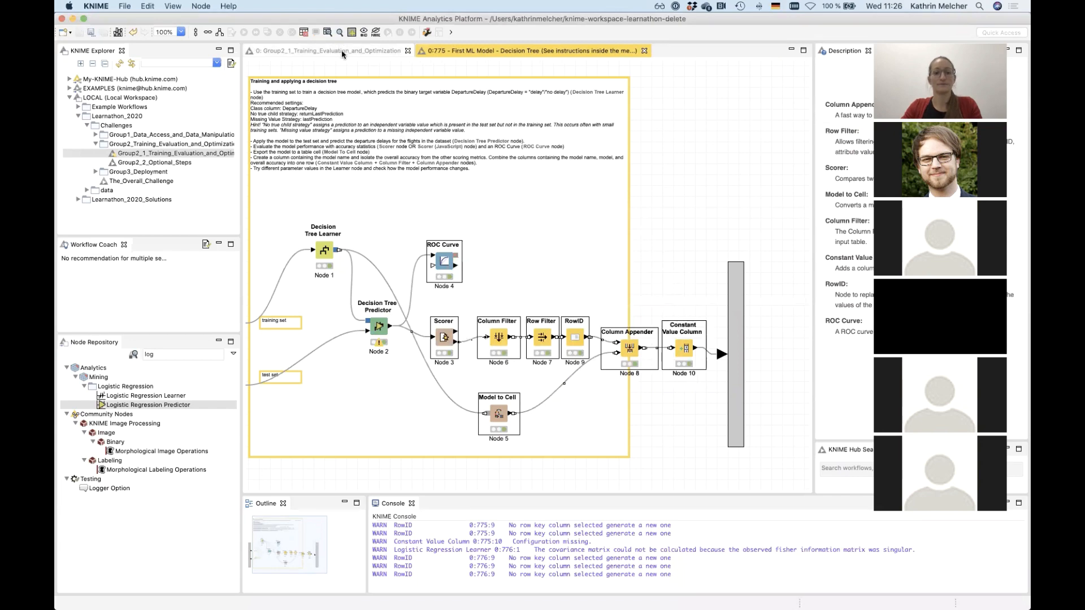
Return to the Group2_1_Training_Evaluation_and_Optimization workflow and open the Third ML Model - Gradient Boosted Tree metanode.
click(341, 52)
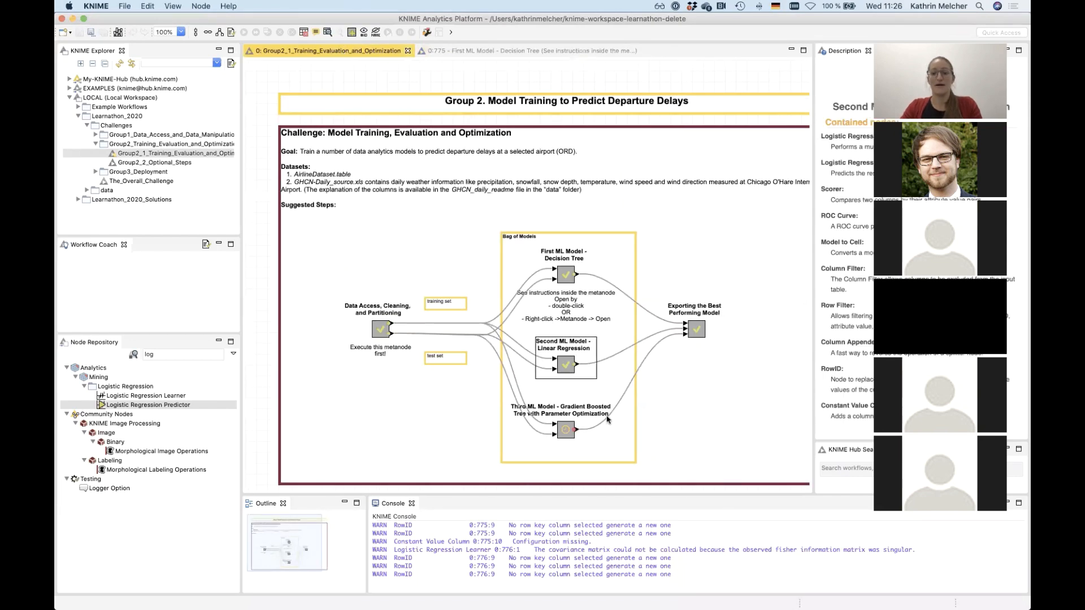
scroll(608, 419, down, 2)
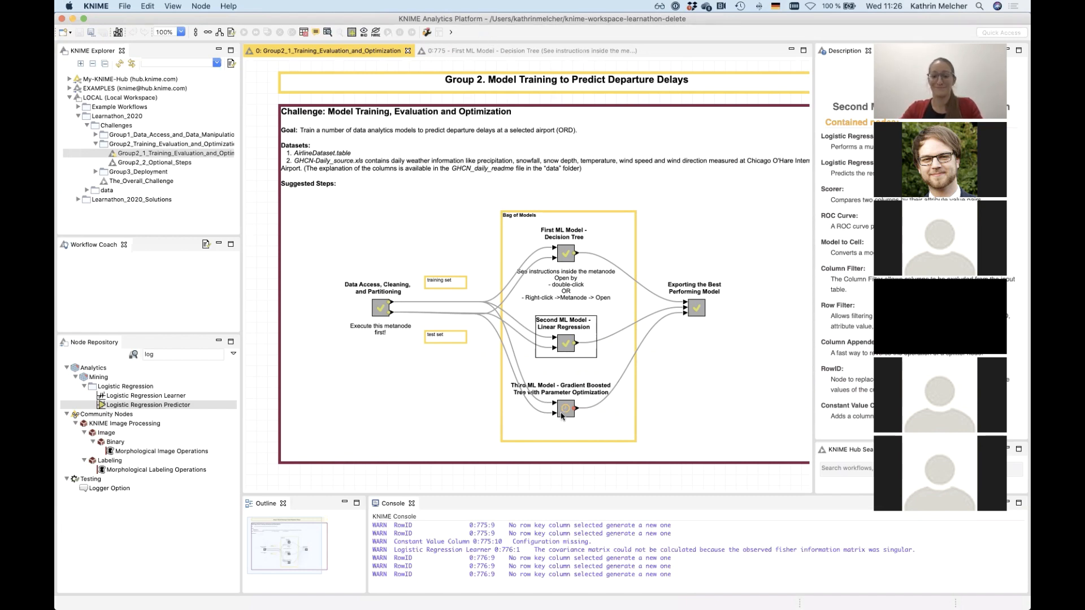
click(646, 430)
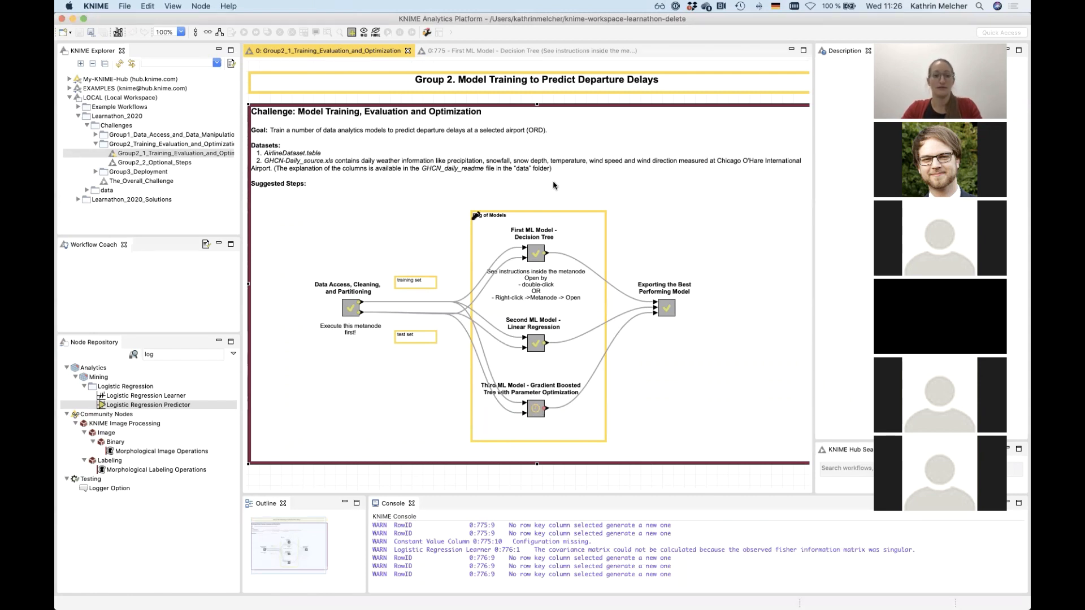
click(536, 415)
double_click(536, 415)
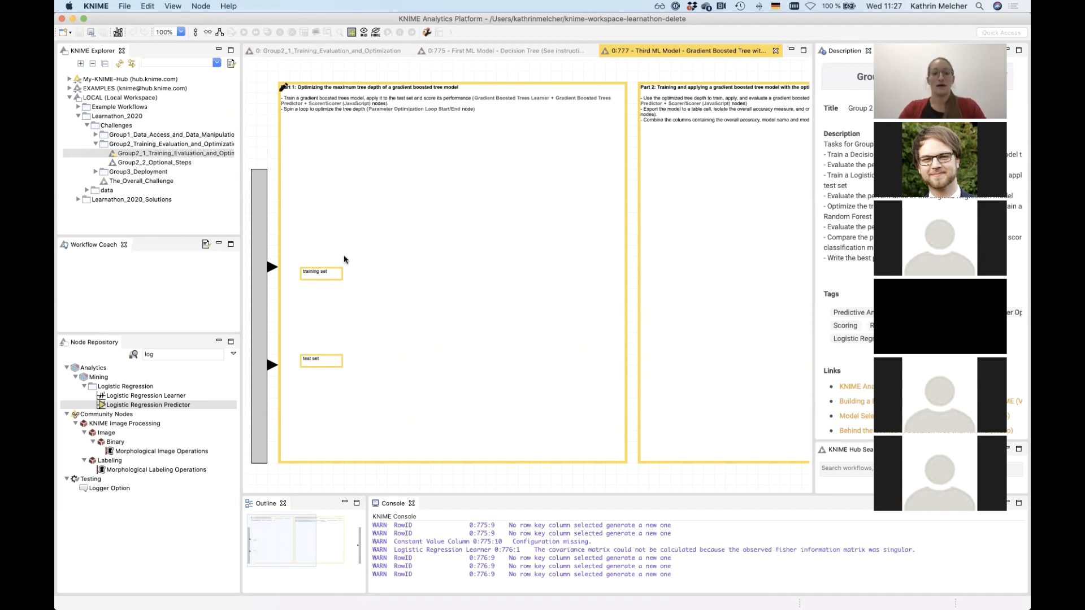
Find the gradient boosting nodes and place a Gradient Boosted Trees Learner and a Gradient Boosted Trees Predictor in the Part 1 frame.
click(183, 355)
key(BackSpace)
key(BackSpace)
key(BackSpace)
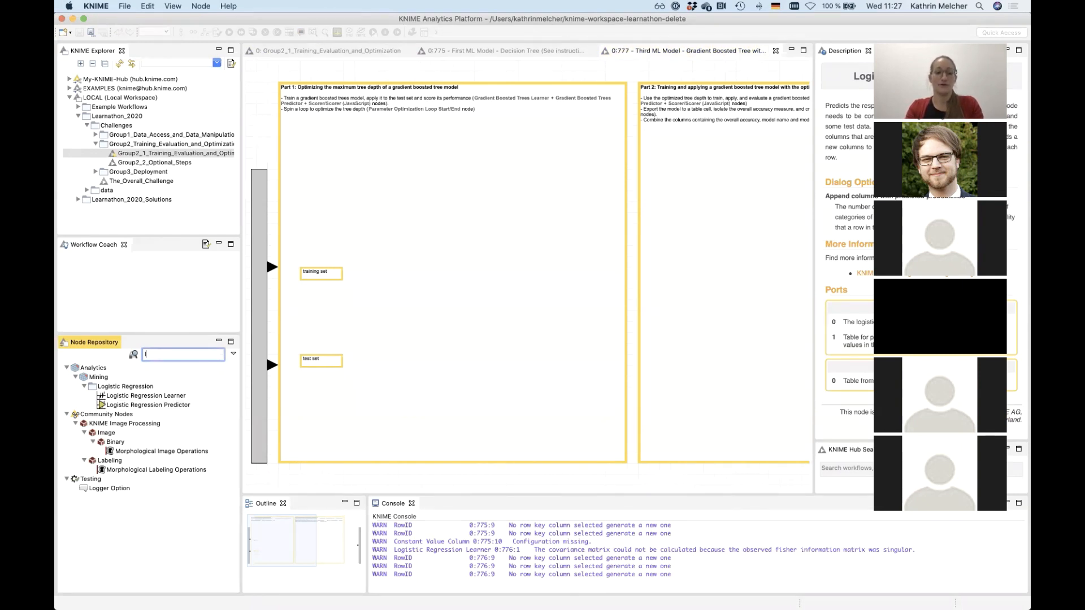
text(gr)
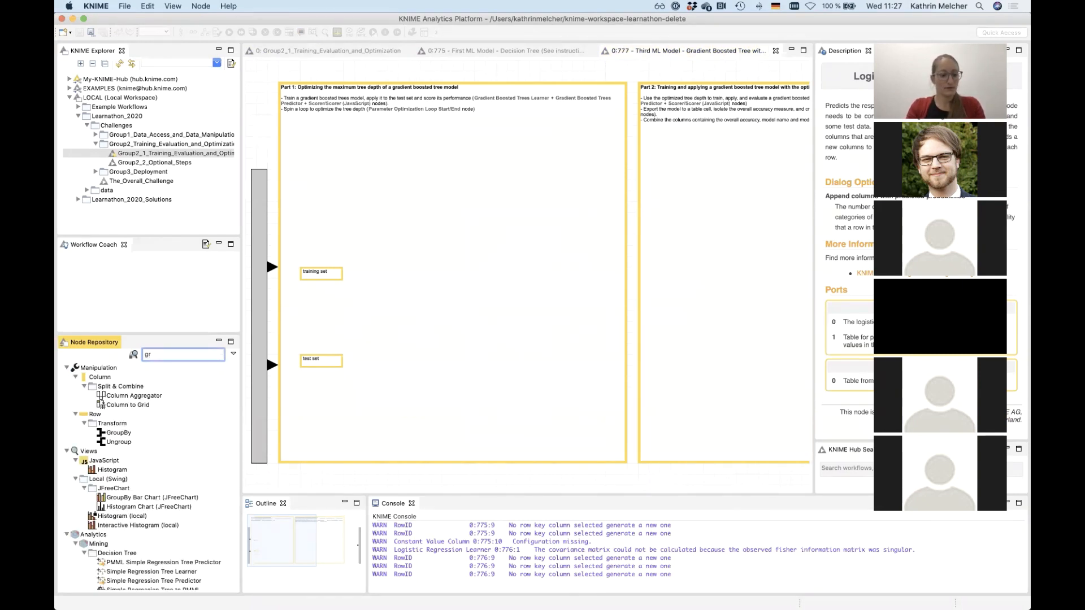
text(ad)
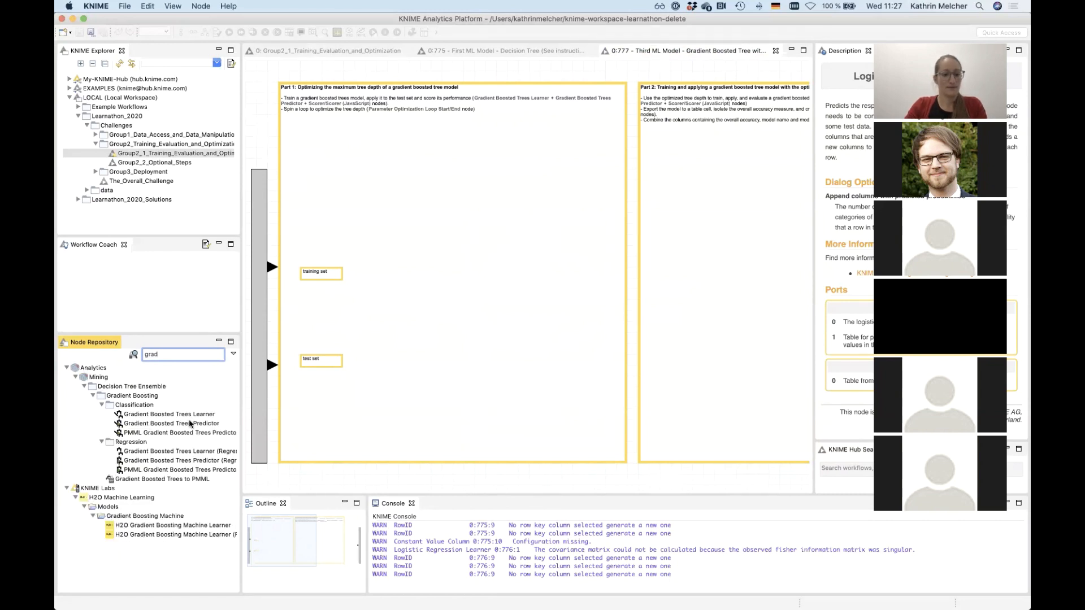
drag(182, 417, 396, 193)
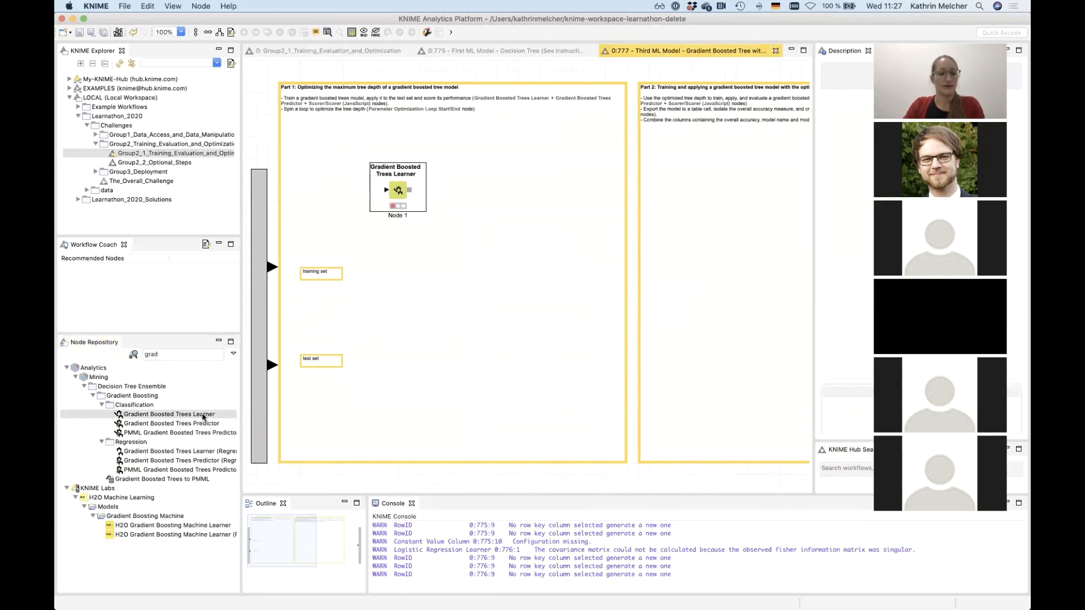
drag(169, 423, 484, 322)
drag(398, 190, 398, 222)
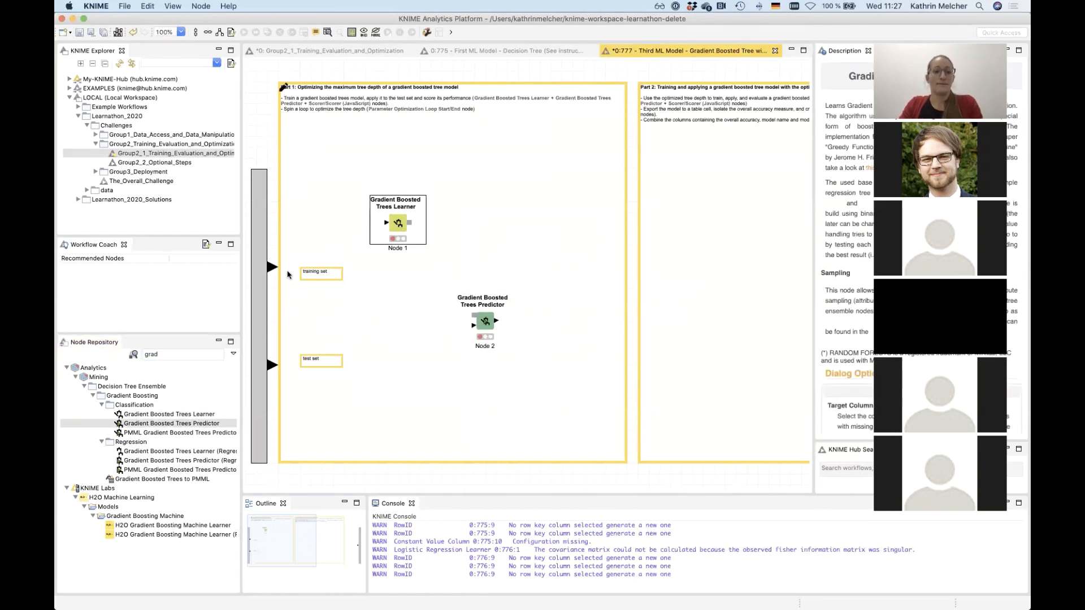
Feed the training set into the Gradient Boosted Trees Learner, accept target column DepartureDelay, tree depth 4, 100 models and learning rate 0.1, and execute it.
drag(273, 267, 392, 224)
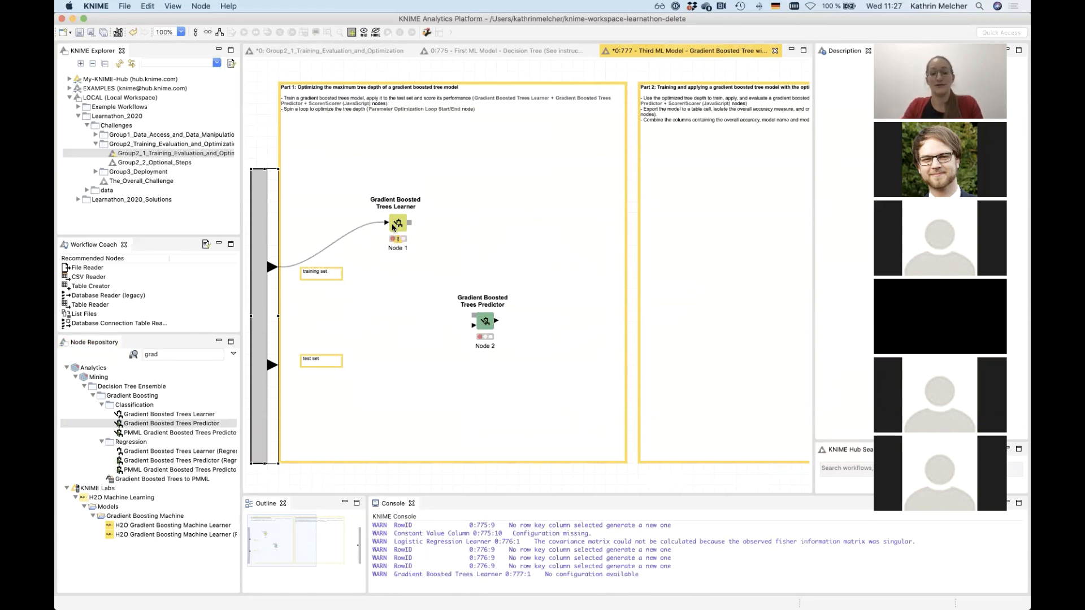
click(397, 226)
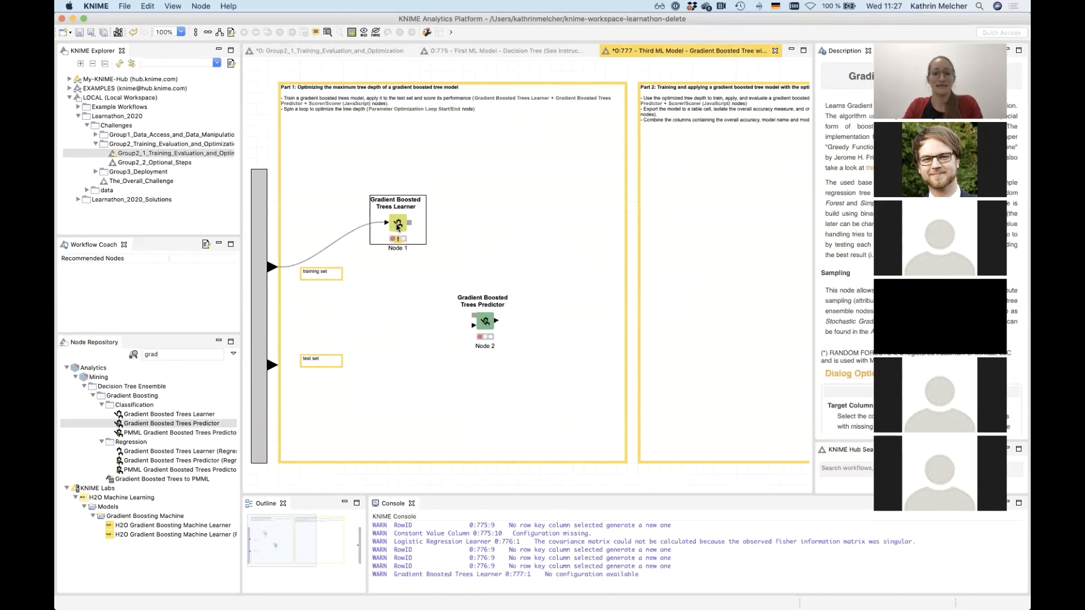
double_click(397, 226)
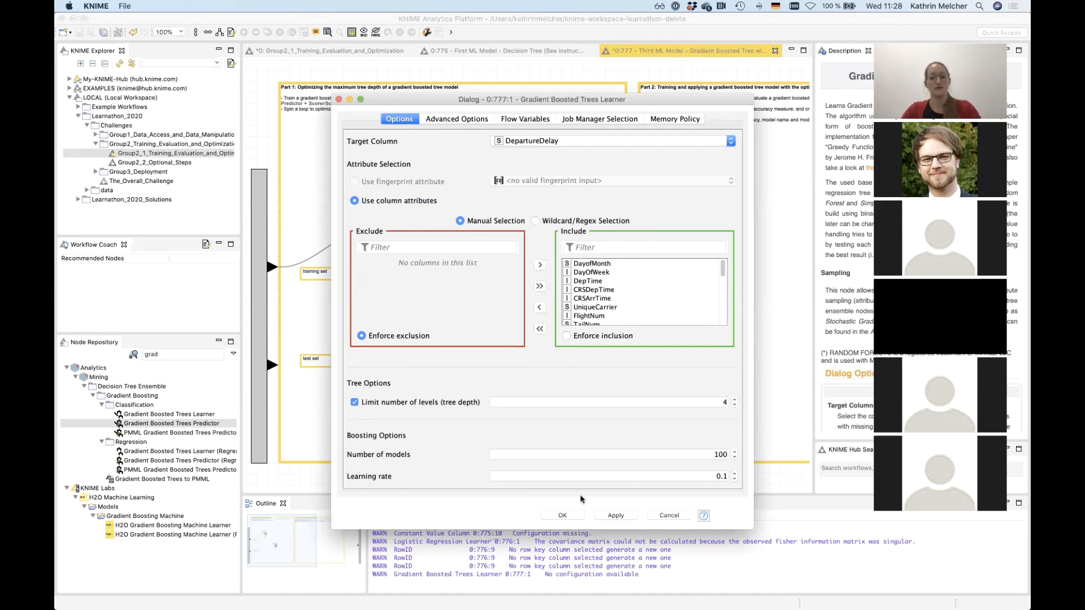
click(549, 516)
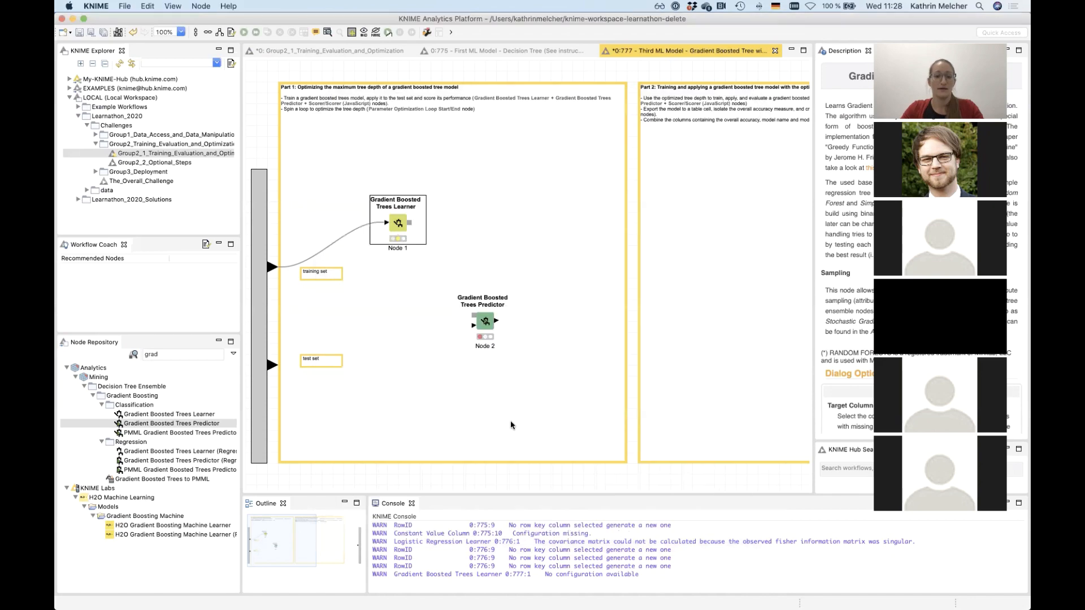
right_click(400, 224)
click(414, 243)
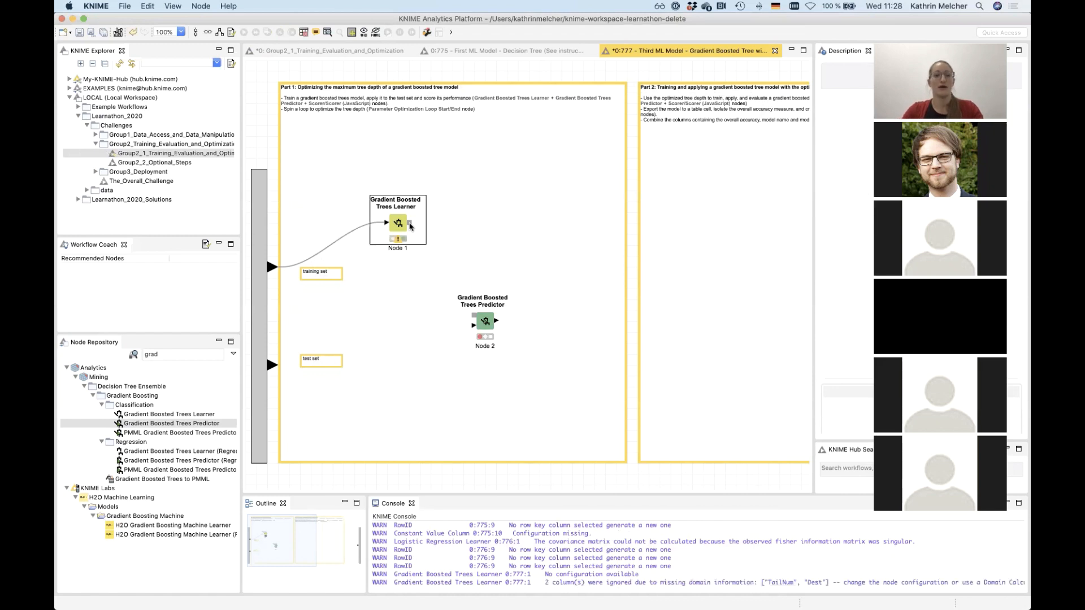
Connect the learner's model and the test set to the Gradient Boosted Trees Predictor and execute it.
drag(453, 286, 473, 316)
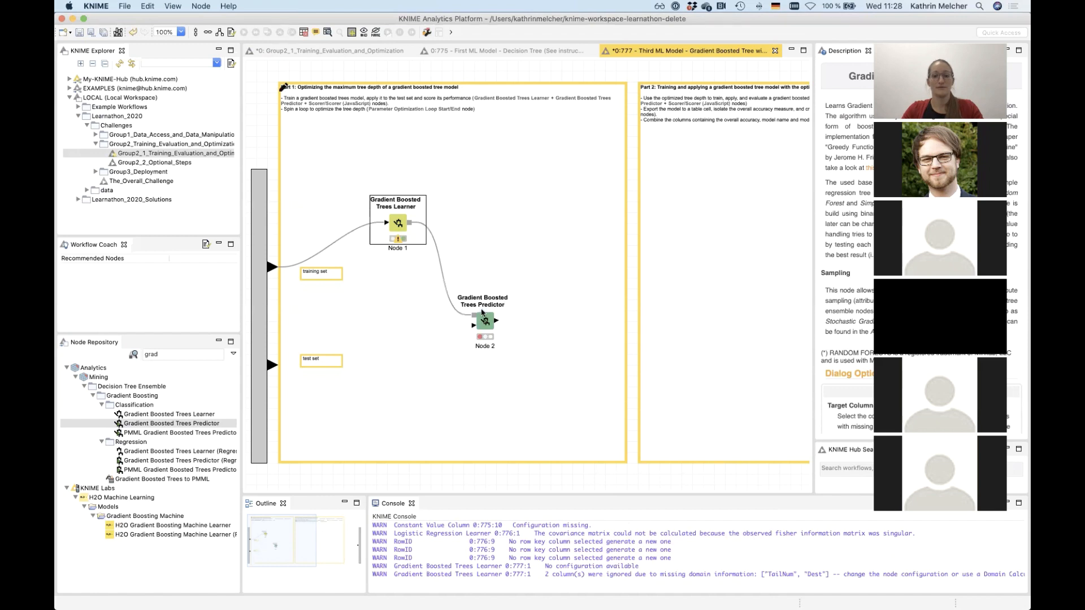
drag(396, 226, 396, 259)
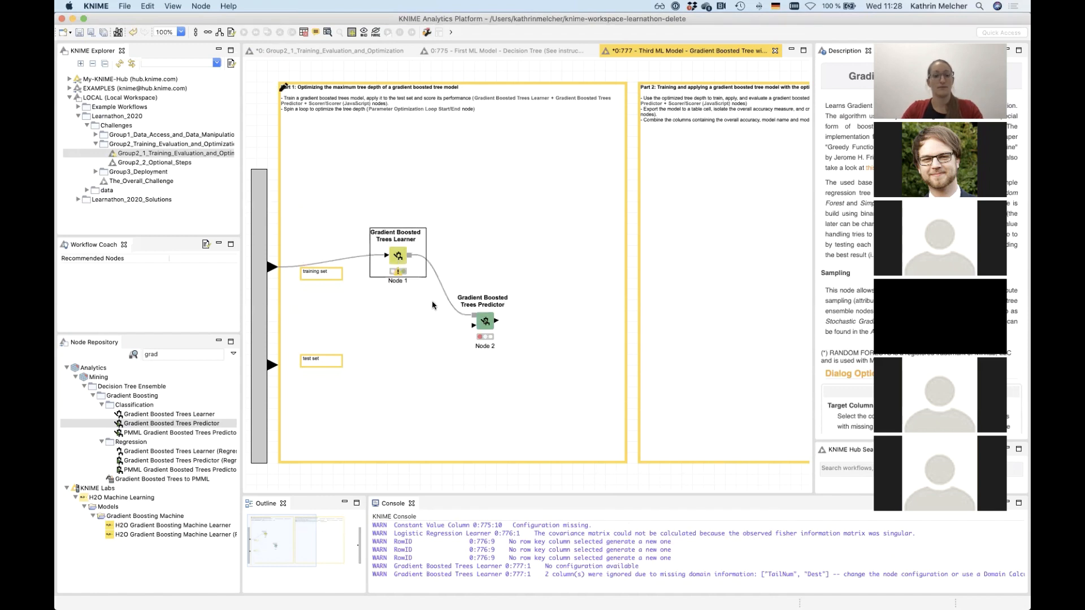
click(485, 326)
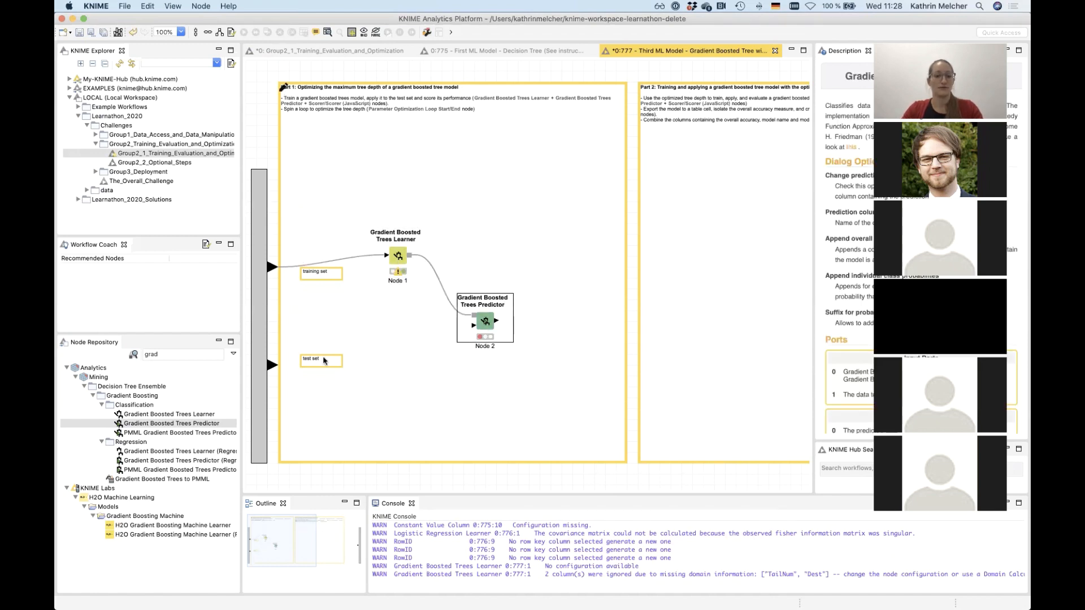
drag(274, 365, 476, 328)
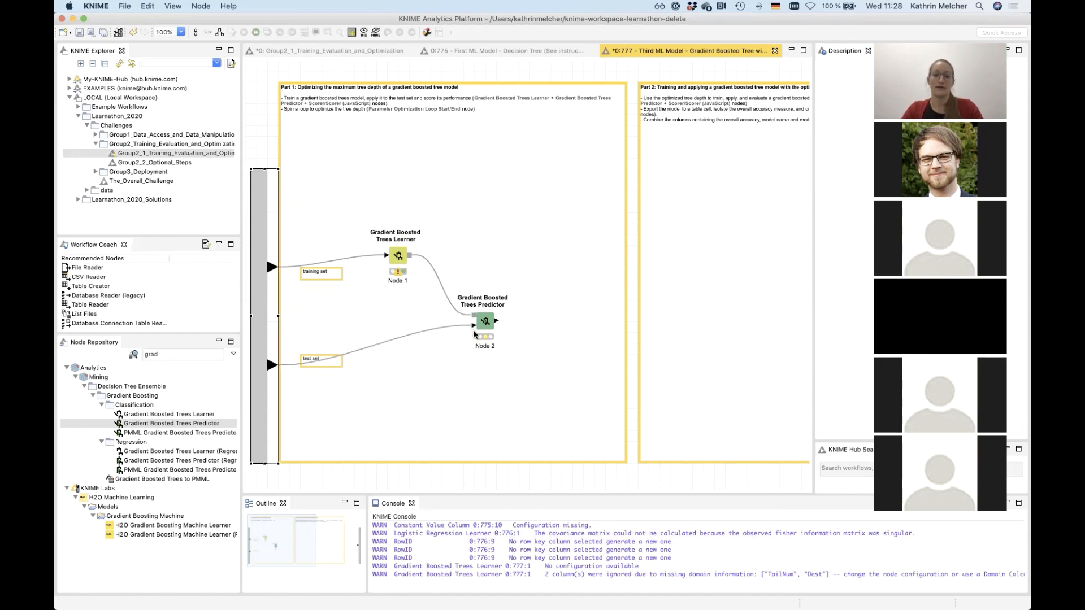
click(485, 321)
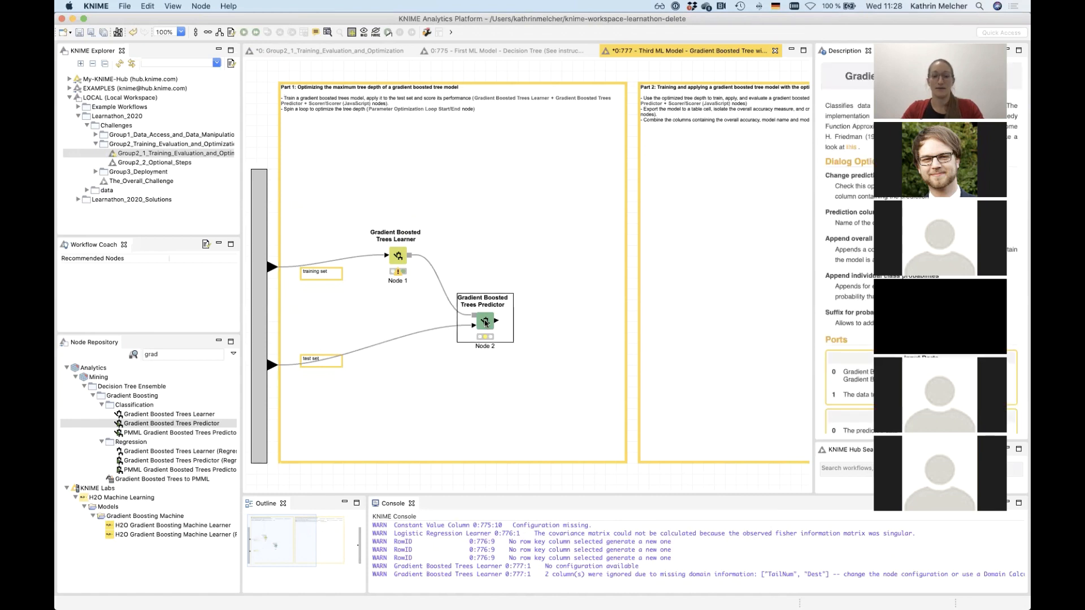
right_click(485, 322)
click(504, 336)
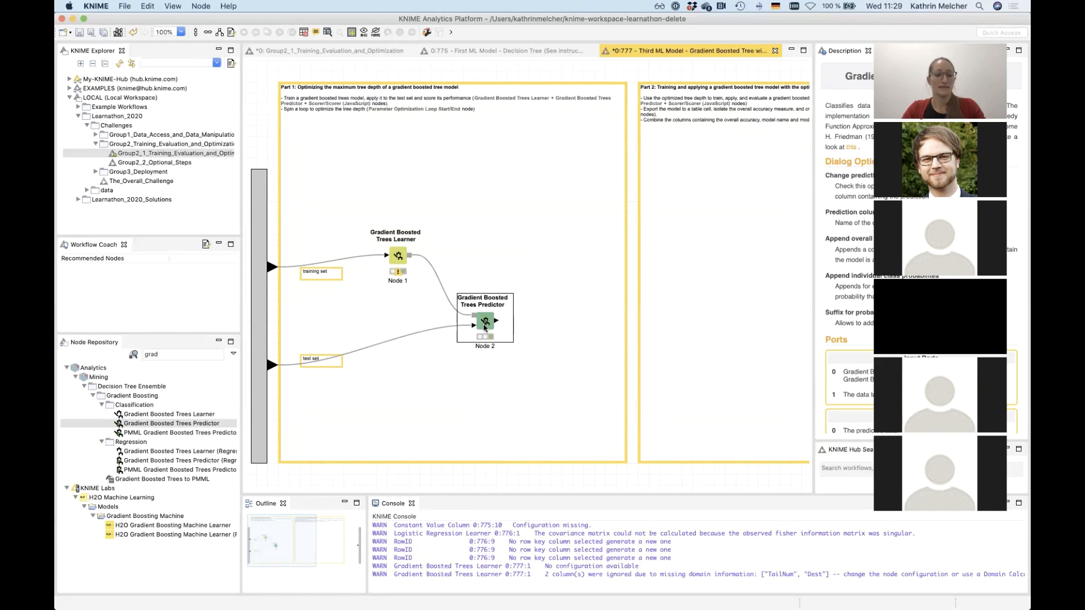
Add a Scorer node connected to the output of the Gradient Boosted Trees Predictor.
click(181, 354)
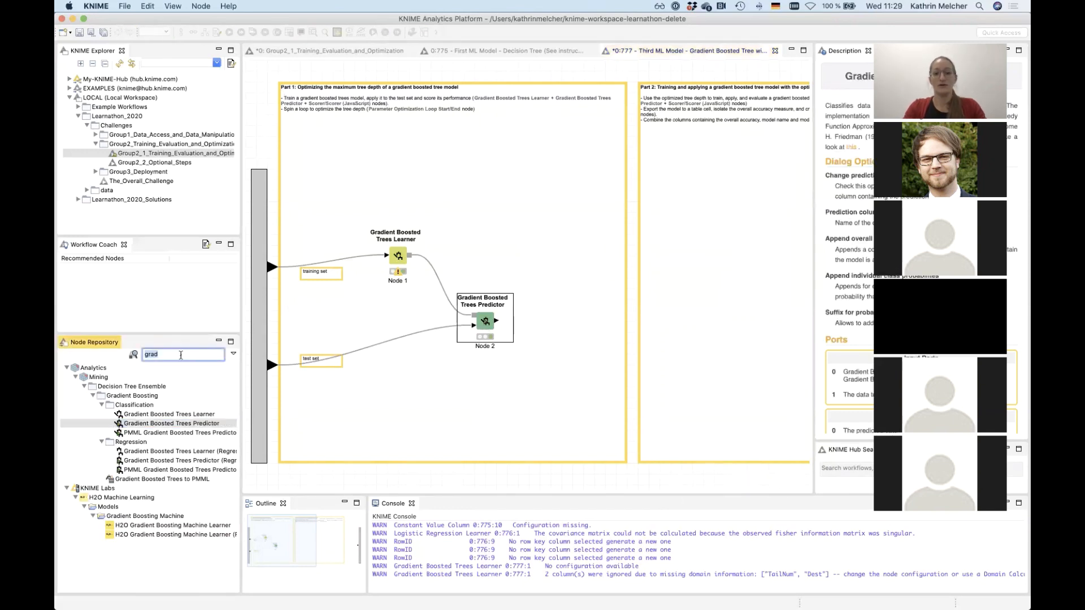
text(scor)
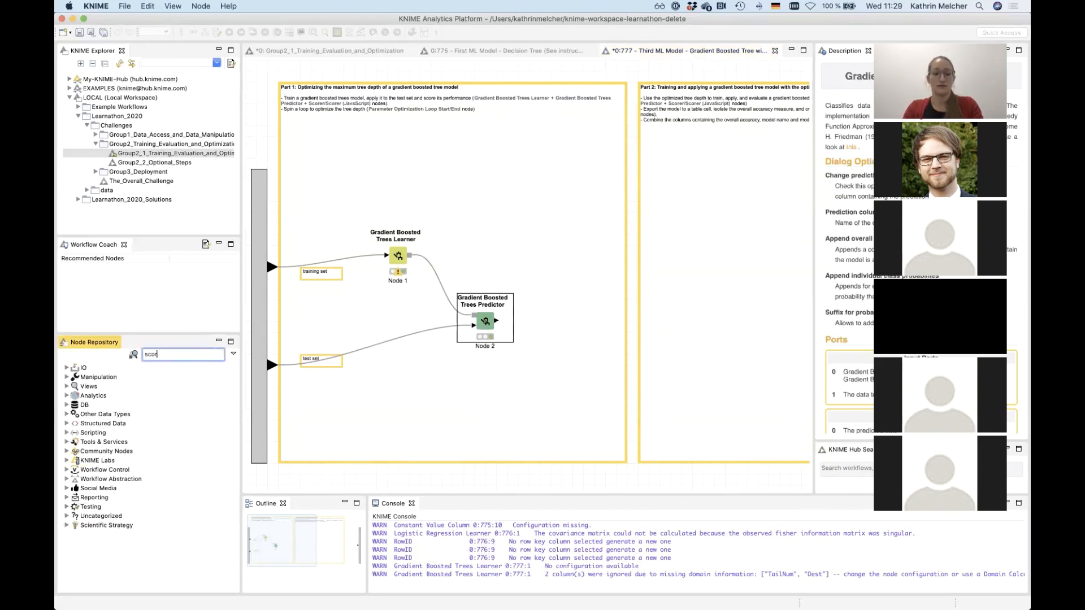
text(er)
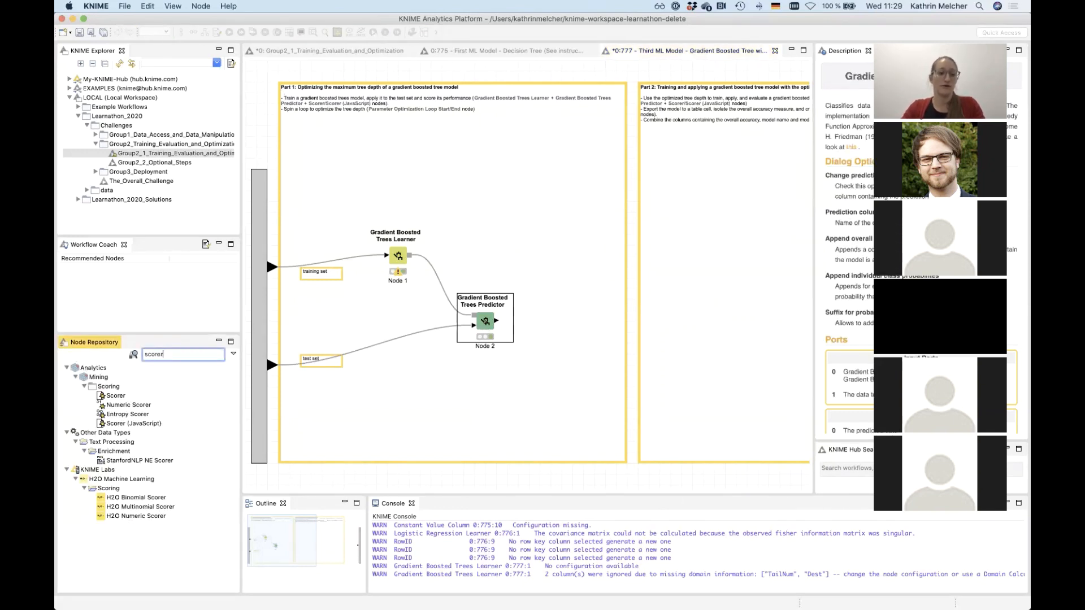
double_click(115, 397)
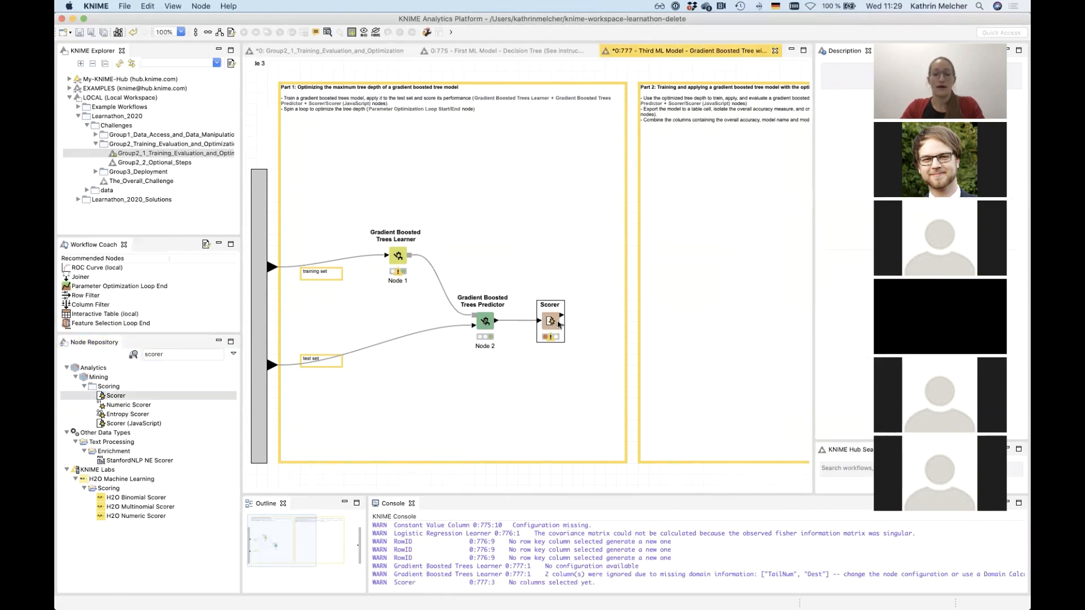
Configure the Scorer to compare DepartureDelay as first column with Prediction (DepartureDelay) as second column.
double_click(551, 321)
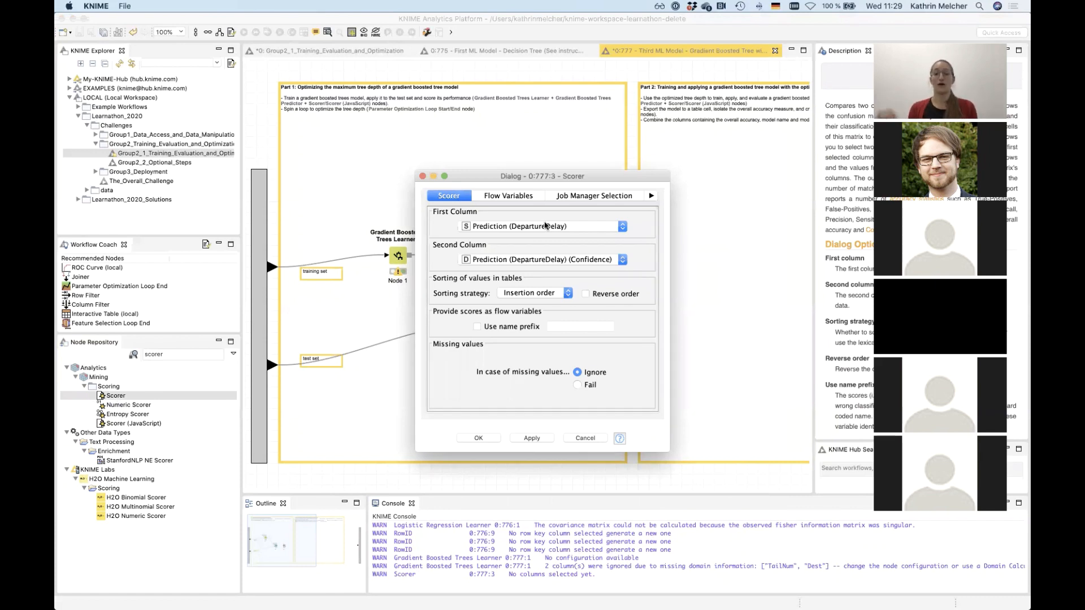
click(546, 225)
scroll(523, 278, up, 5)
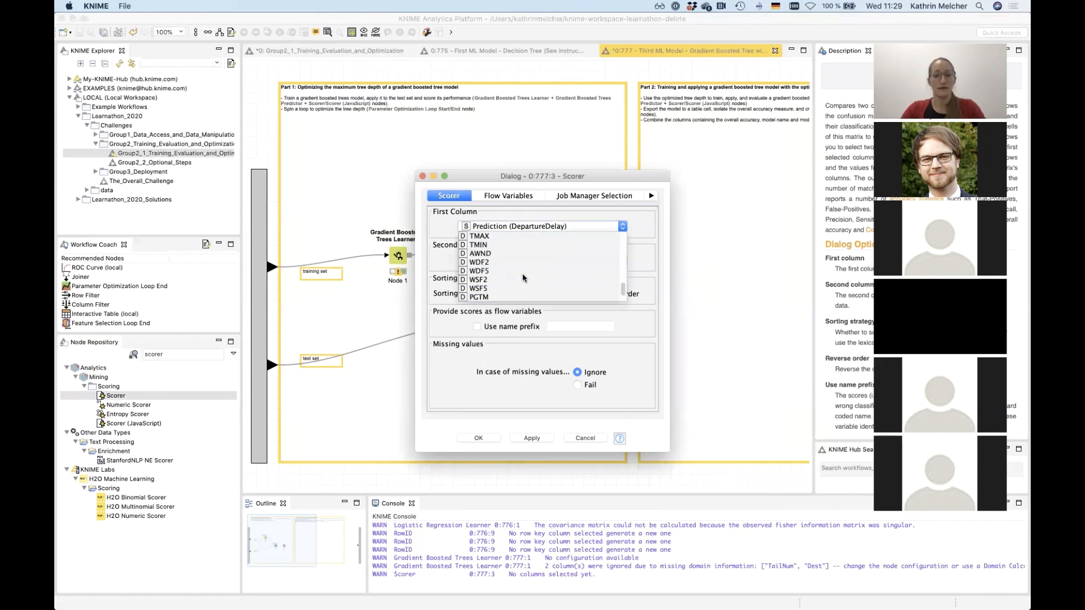
click(521, 259)
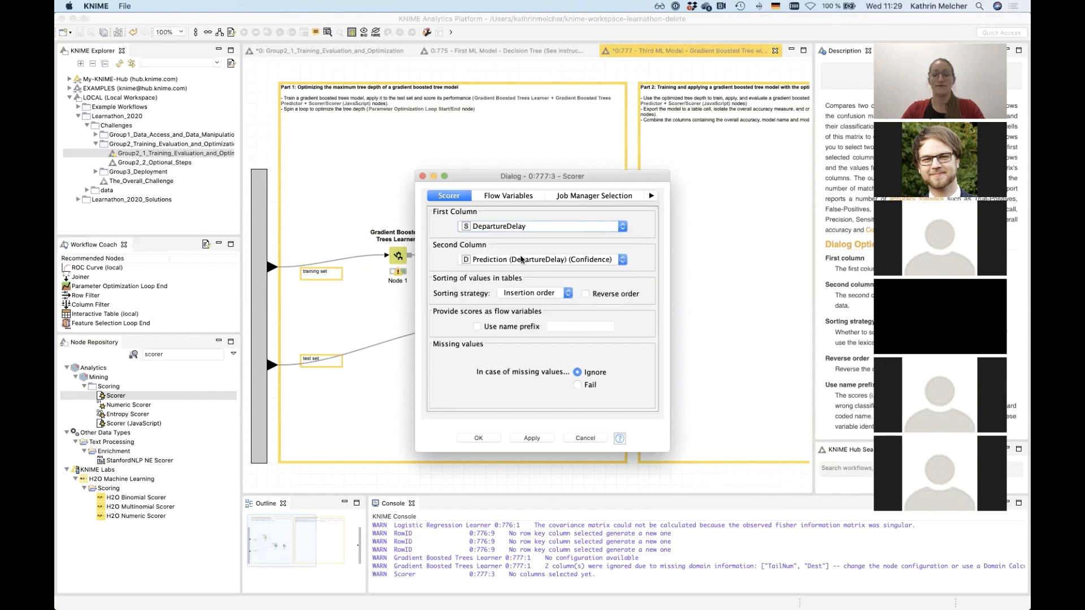
click(521, 259)
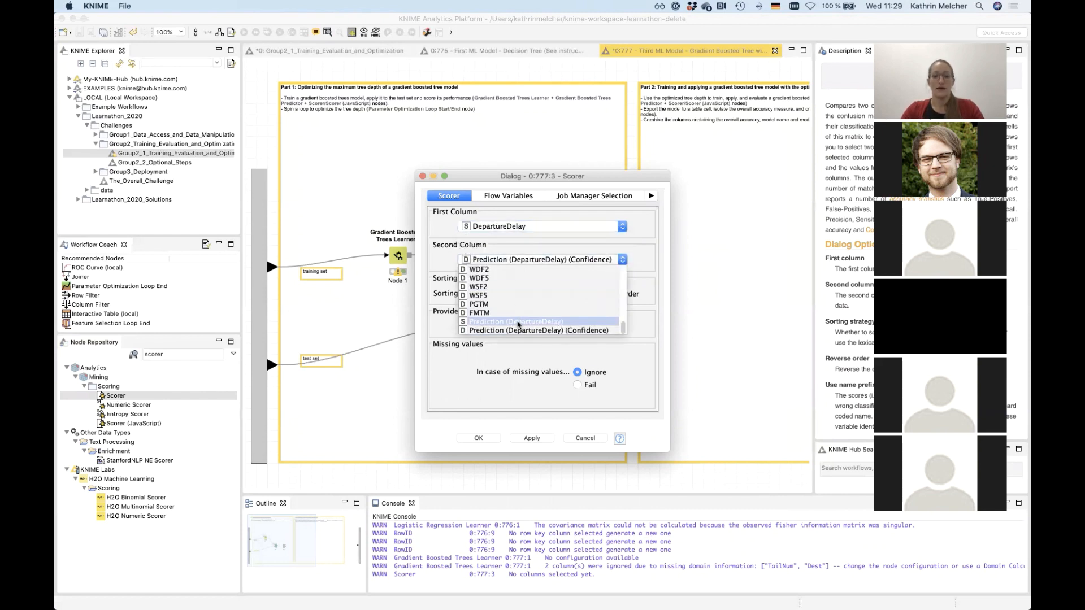
click(518, 322)
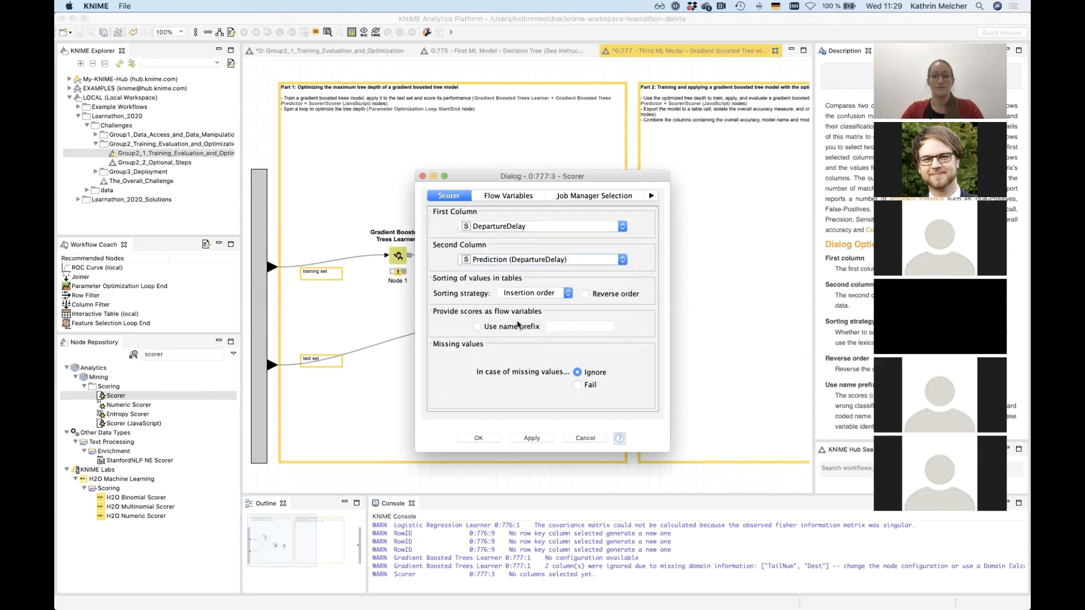
click(479, 438)
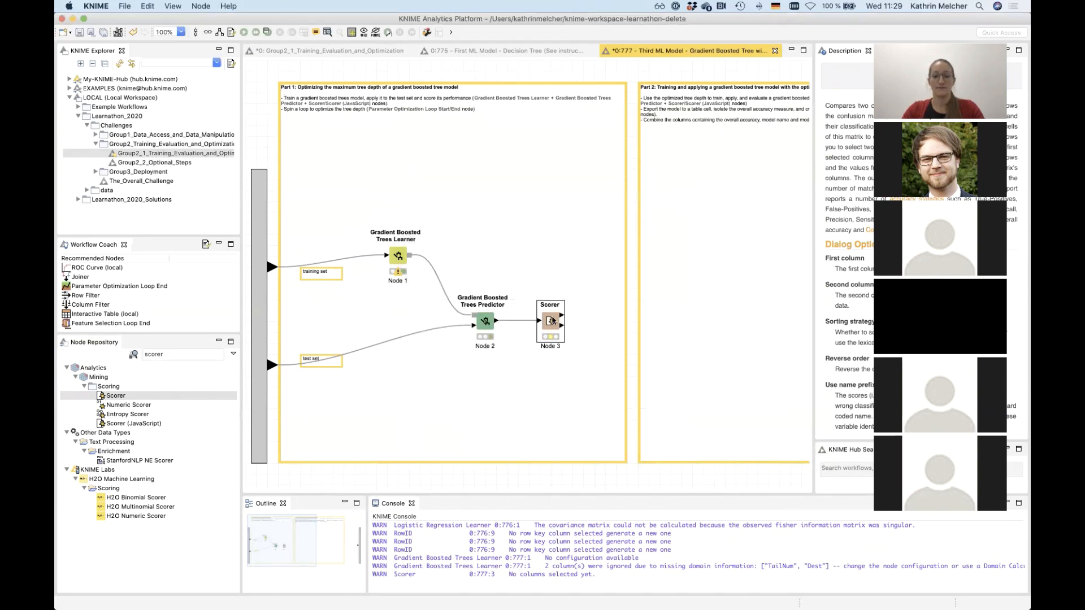
Execute the Scorer and check the accuracy in its confusion matrix view.
right_click(551, 319)
click(571, 344)
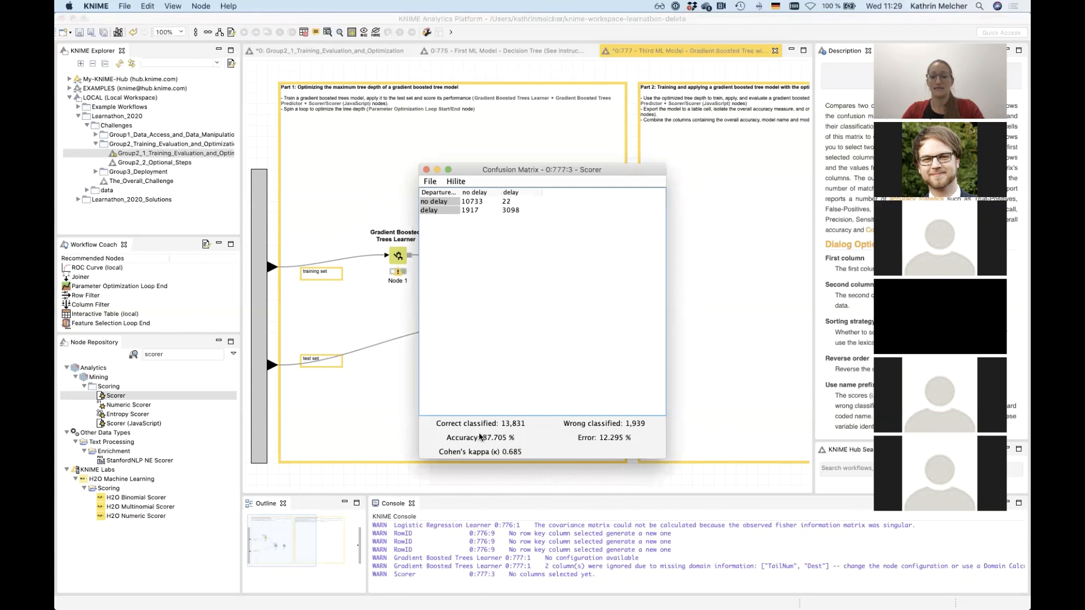
mouse_move(487, 441)
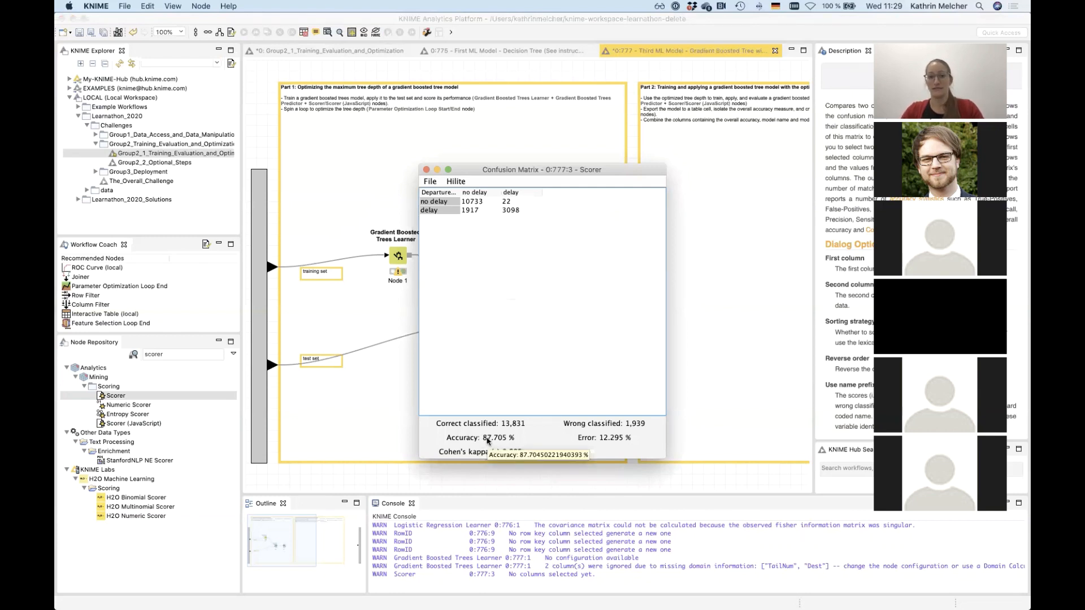
click(426, 170)
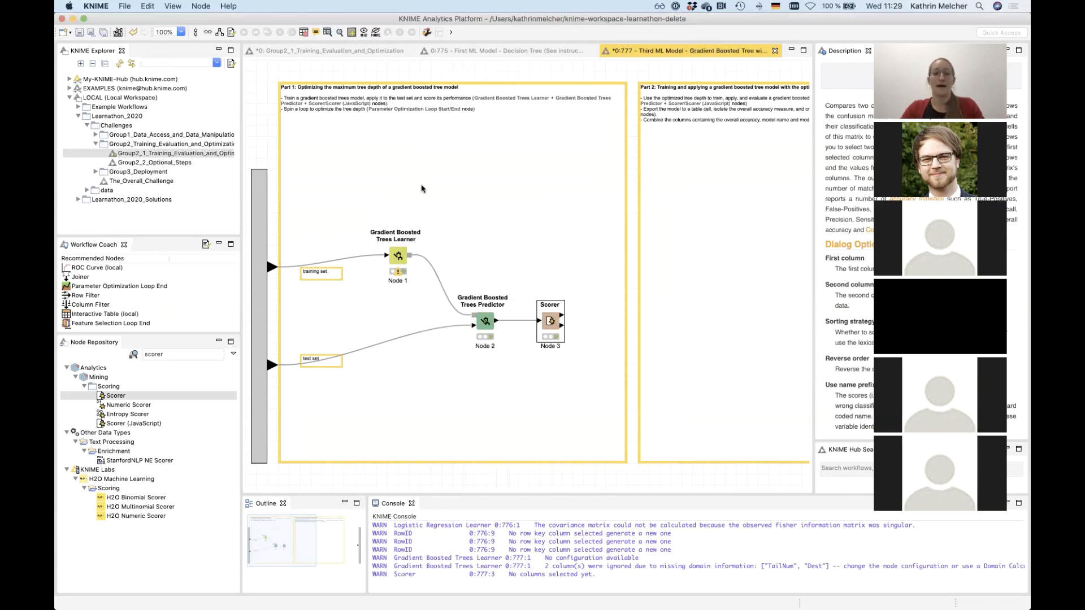
Review the tree depth setting of the Gradient Boosted Trees Learner and the Scorer's confusion matrix.
double_click(398, 253)
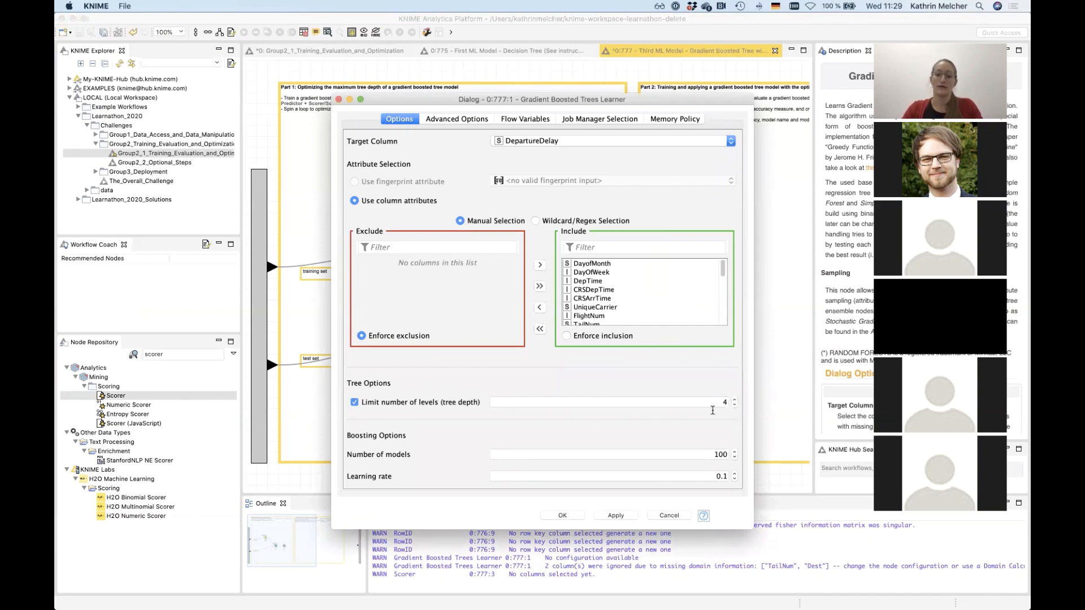
click(665, 516)
right_click(550, 321)
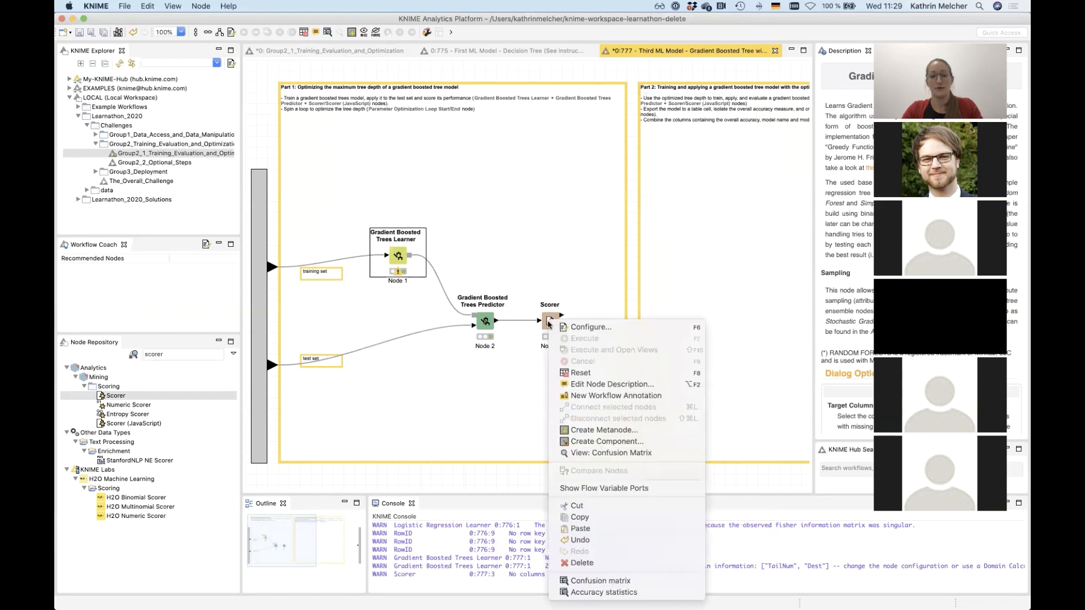
click(605, 456)
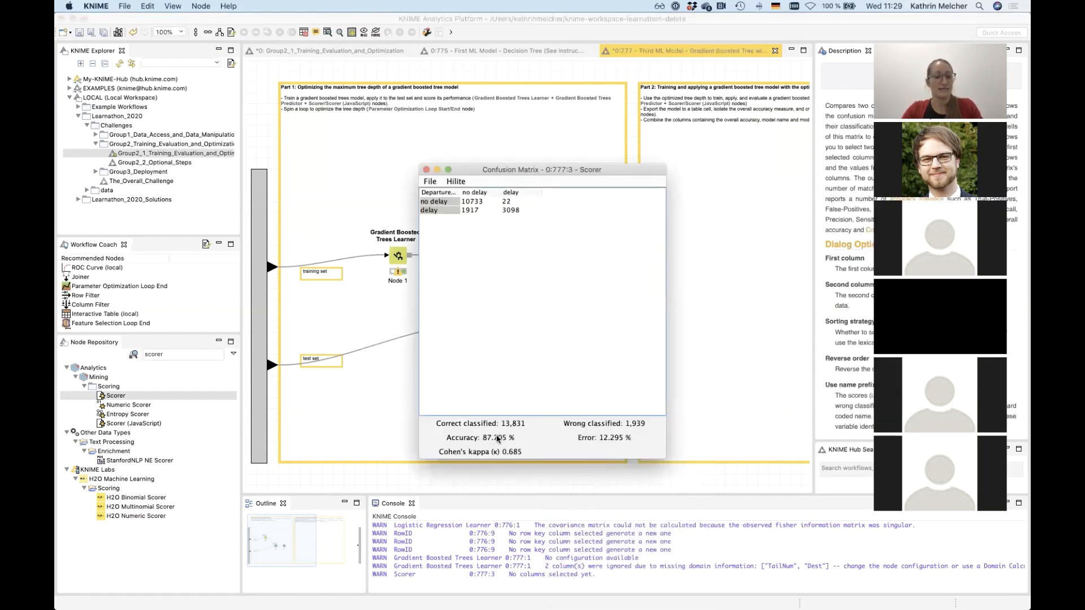
click(424, 170)
double_click(399, 257)
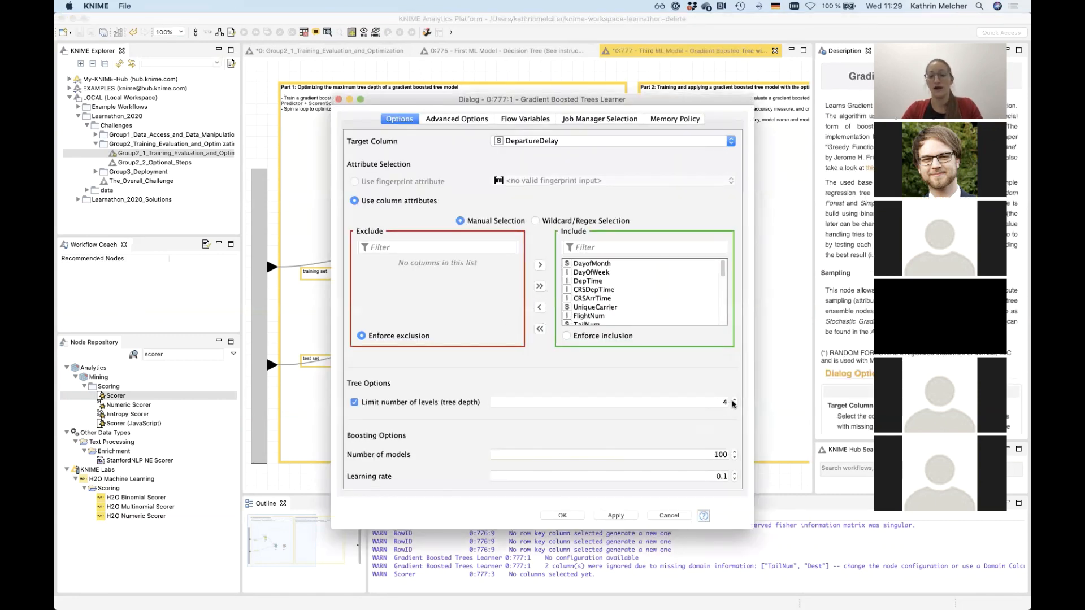
click(735, 399)
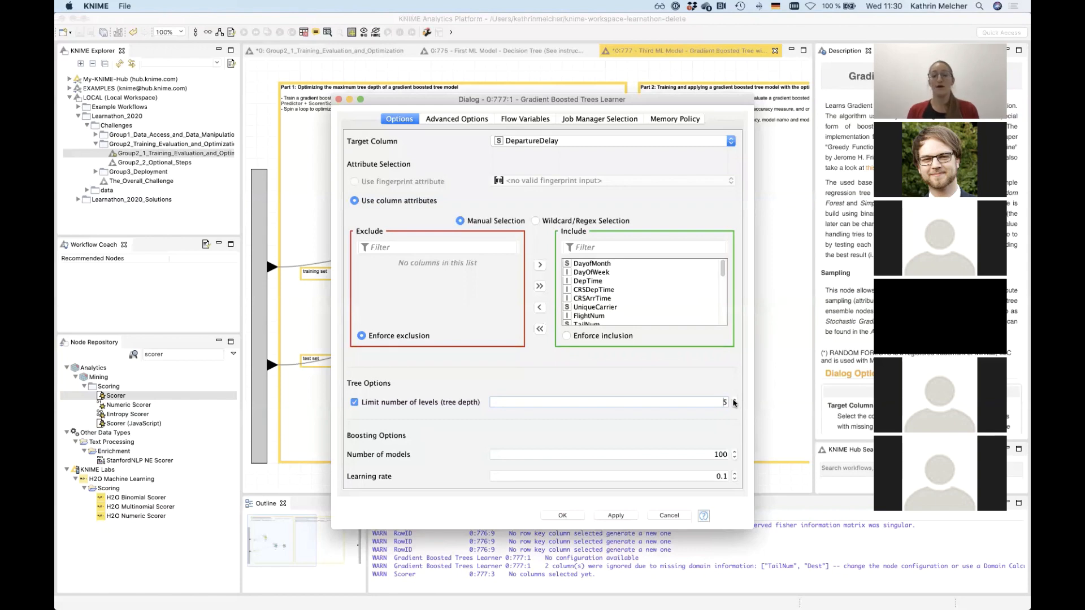
click(673, 515)
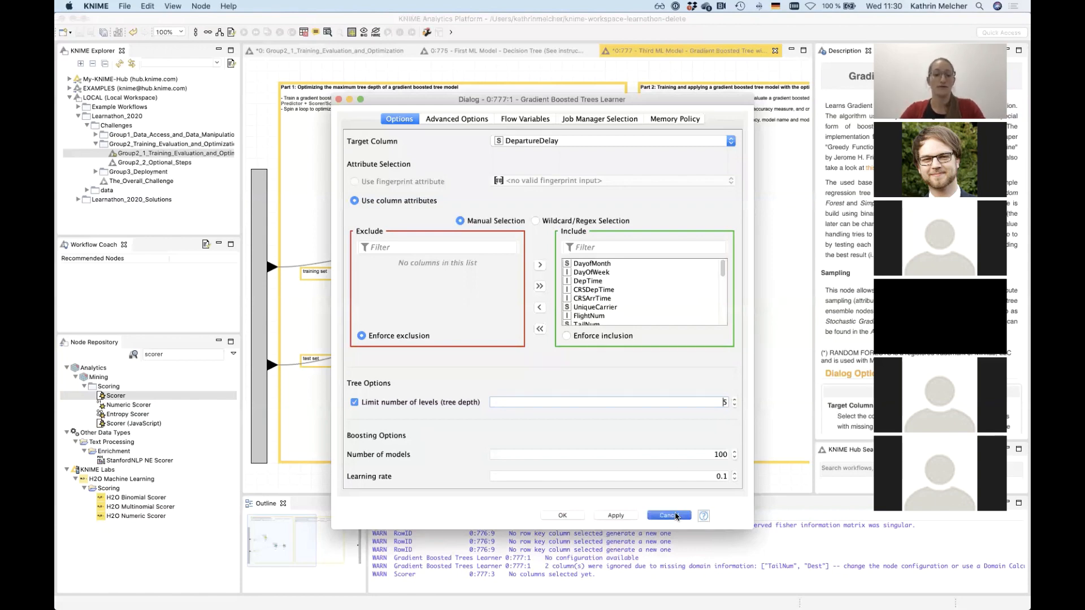
Find the parameter optimization nodes and place a Parameter Optimization Loop Start and a Parameter Optimization Loop End in the Part 1 frame.
click(189, 355)
text(p)
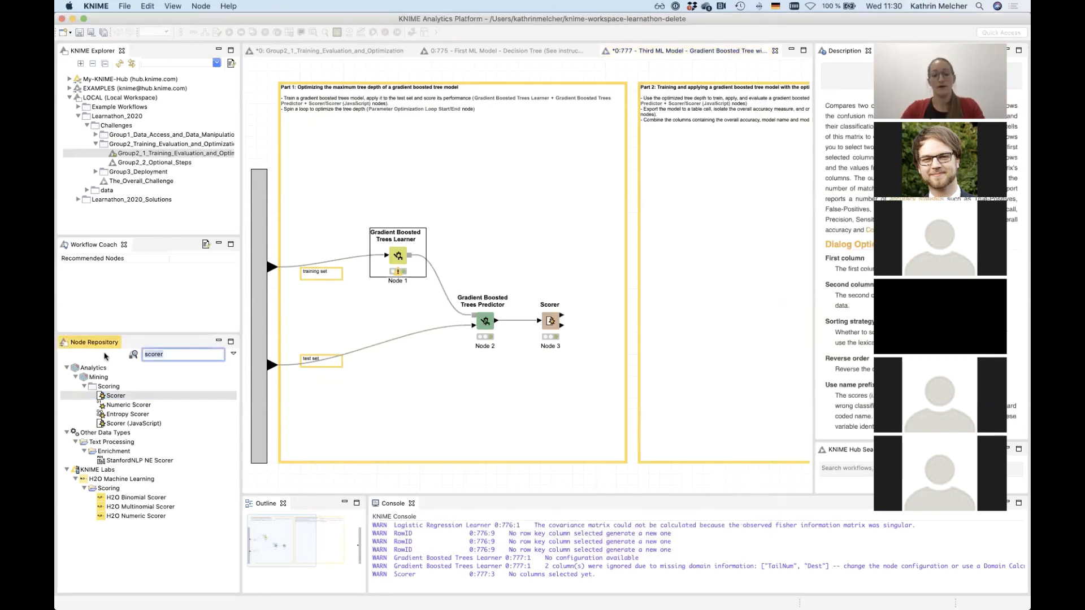
text(a)
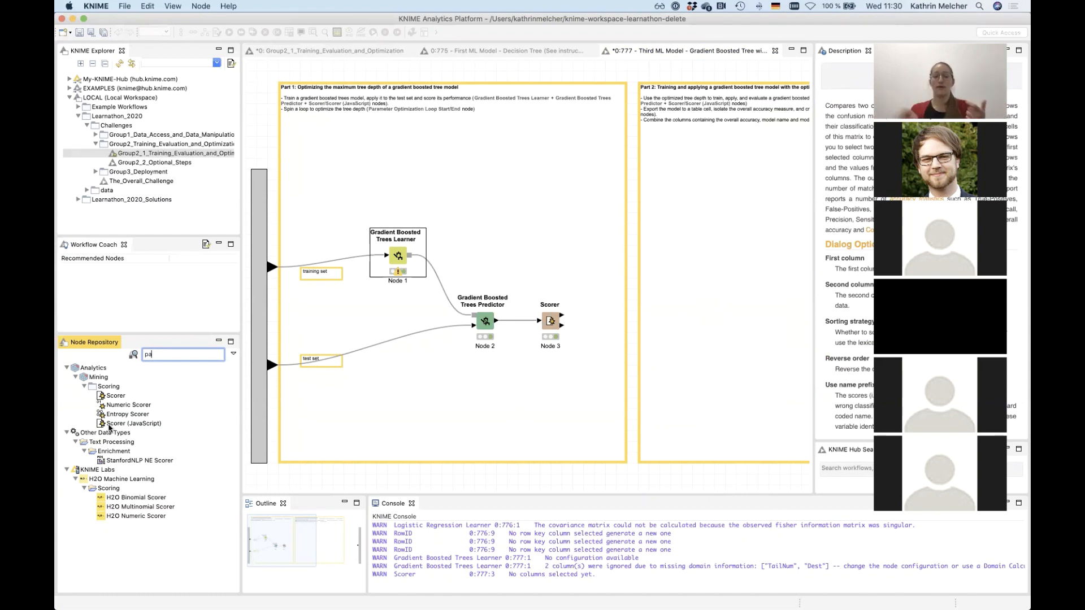
text(rame)
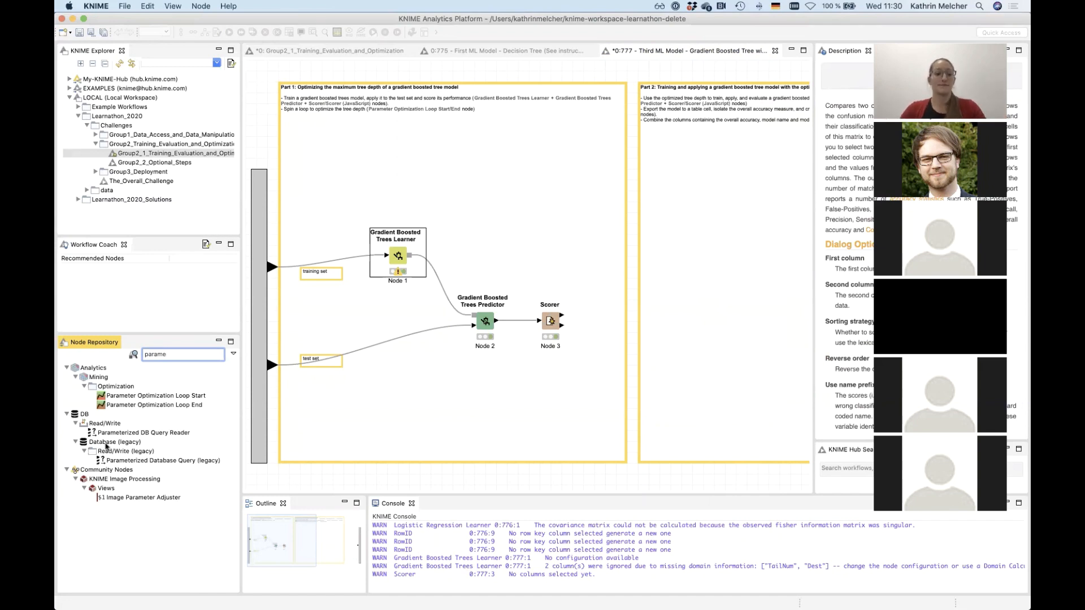
click(137, 397)
drag(136, 397, 319, 180)
drag(164, 404, 606, 195)
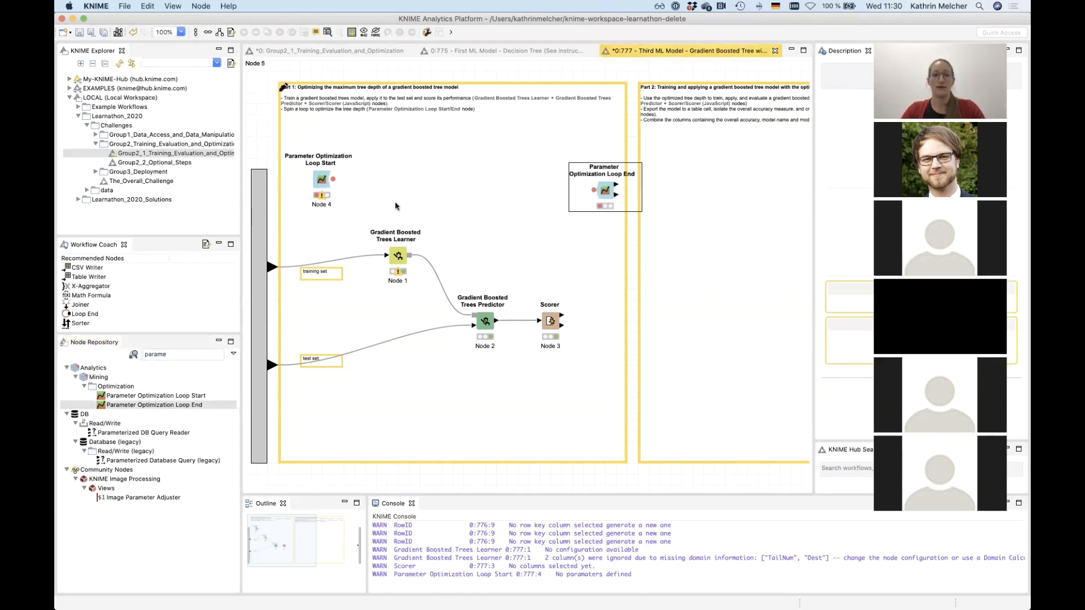
Align the Parameter Optimization Loop Start and Loop End nodes at the same height above the model nodes.
click(320, 203)
drag(321, 205, 321, 225)
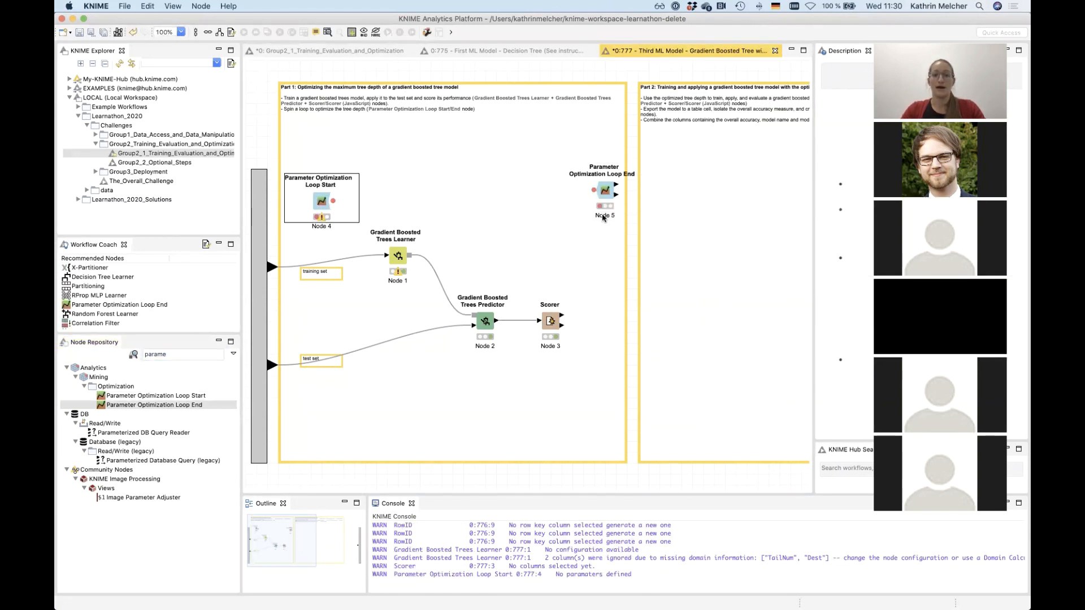
drag(608, 196, 598, 207)
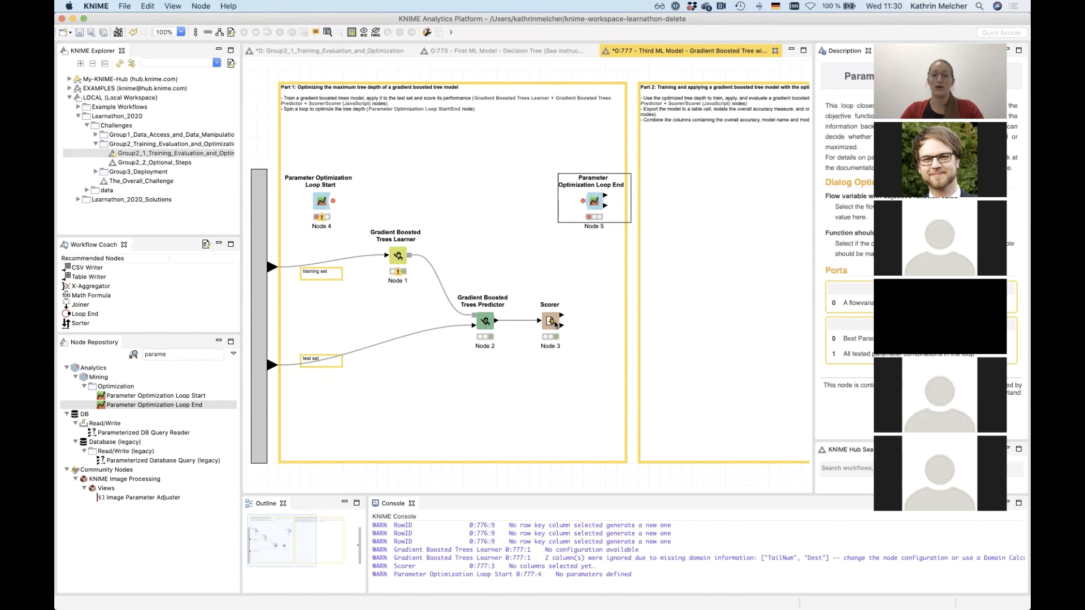
Add a new parameter named Tree_Depth in the Parameter Optimization Loop Start configuration.
double_click(320, 202)
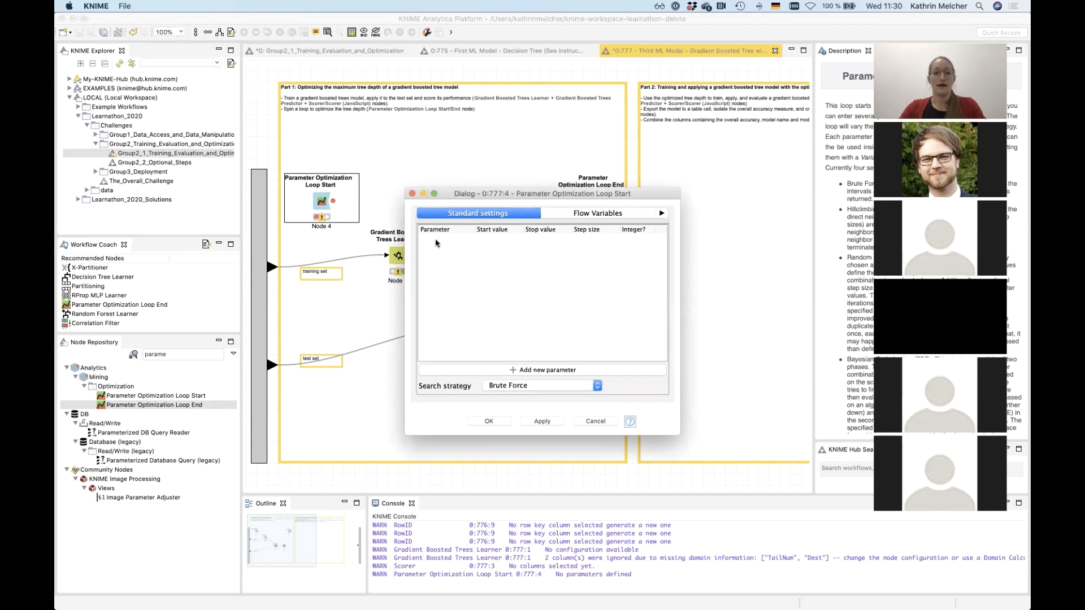
click(514, 370)
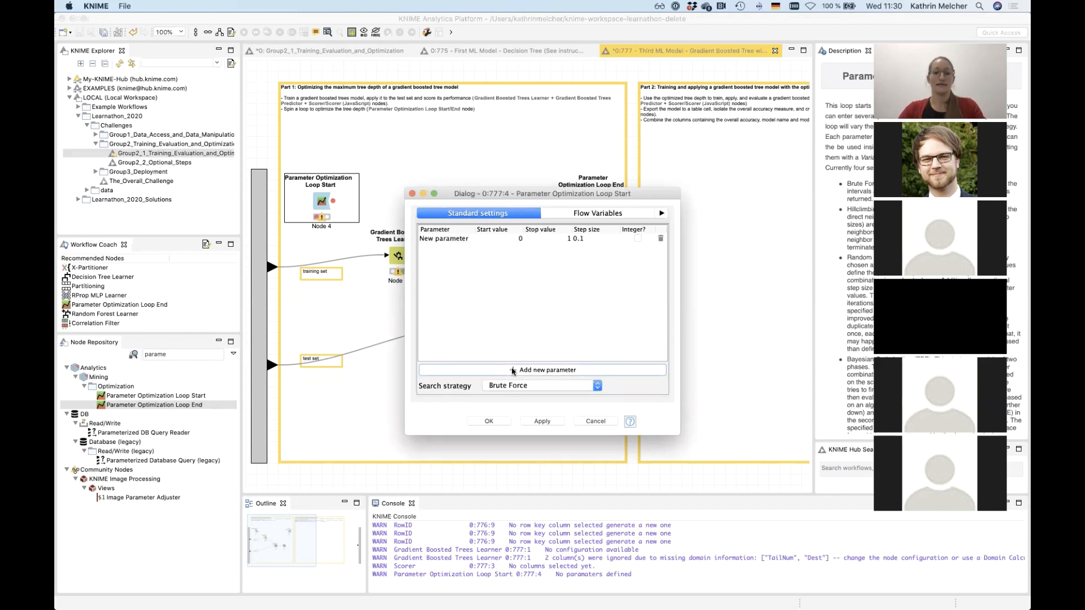
double_click(455, 242)
drag(472, 238, 402, 237)
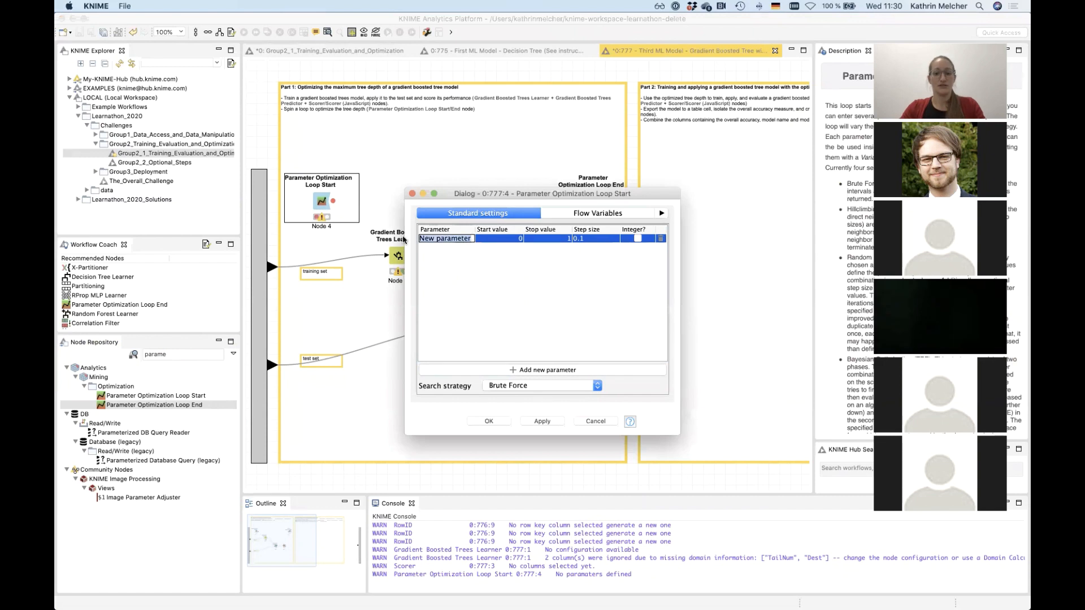
text(Tree)
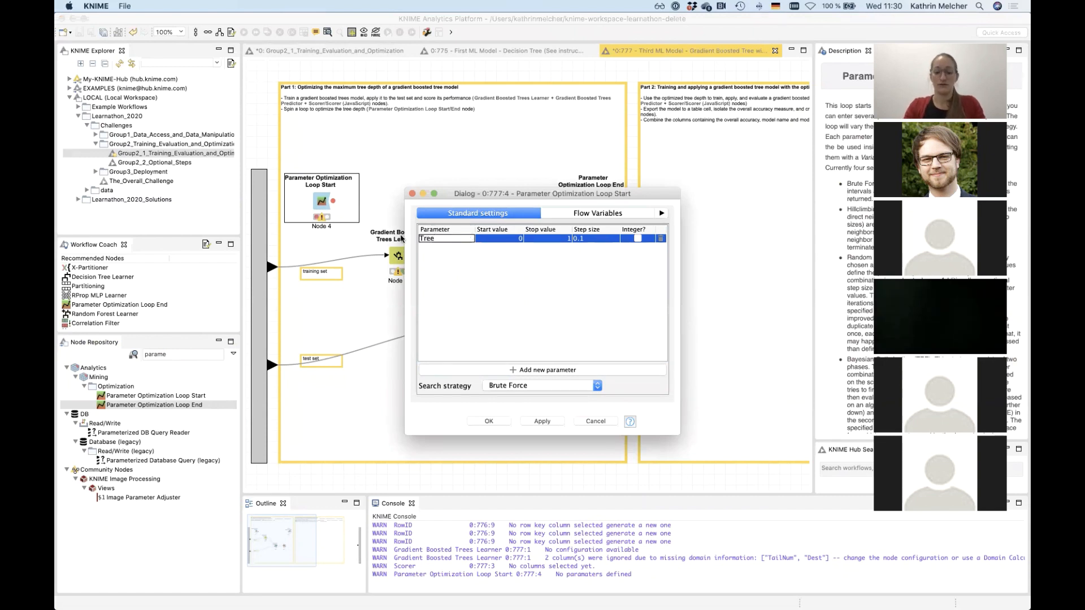
text(_Depth)
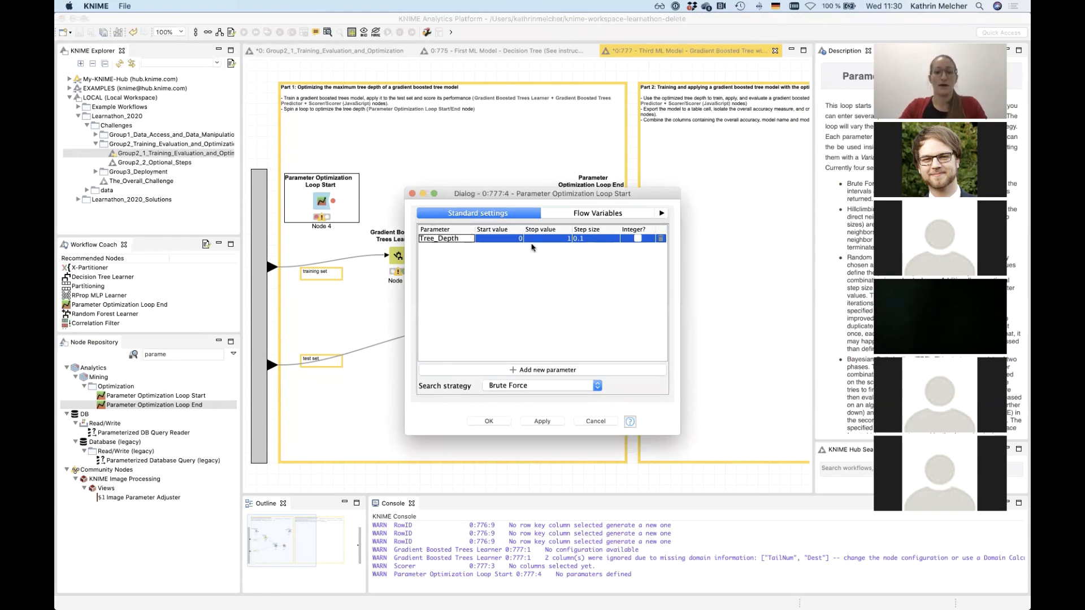
Set Tree_Depth to start at 9, stop at 15 with step size 1 as an integer, and accept the Brute Force configuration.
key(Tab)
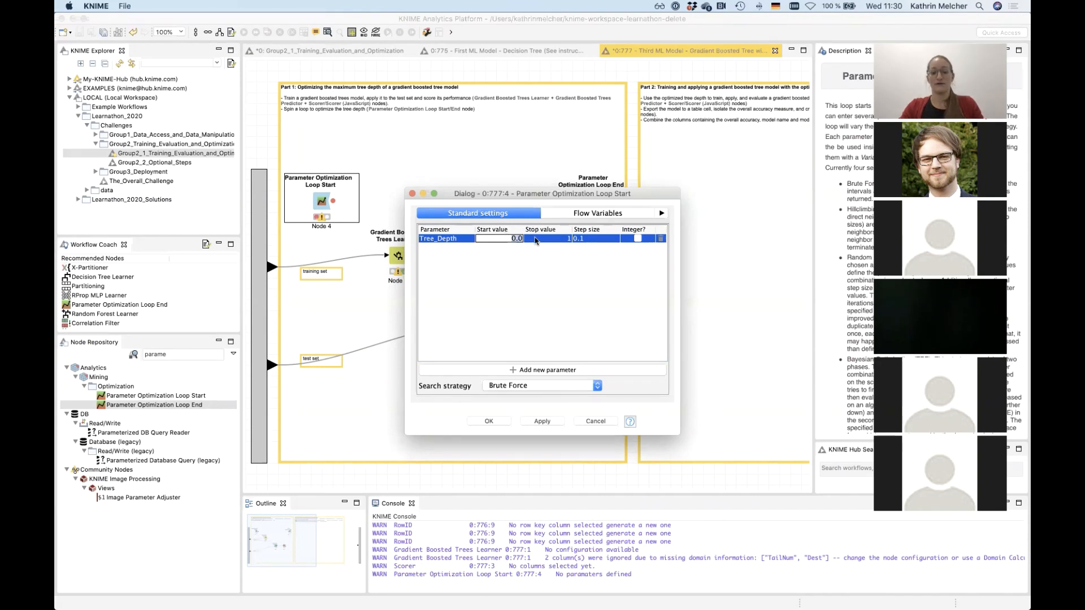
text(9)
key(Tab)
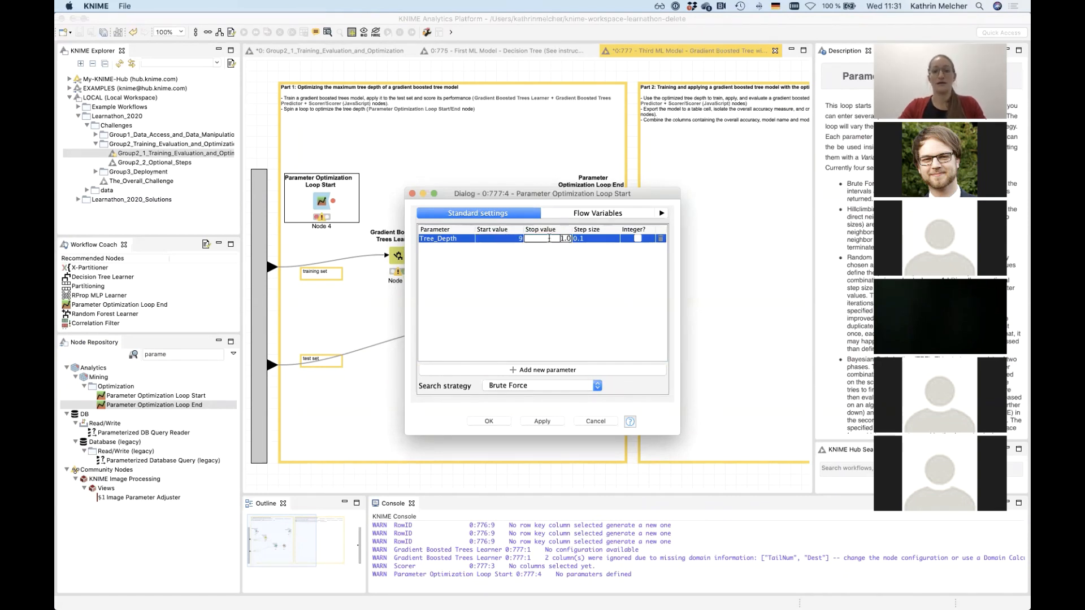
text(15)
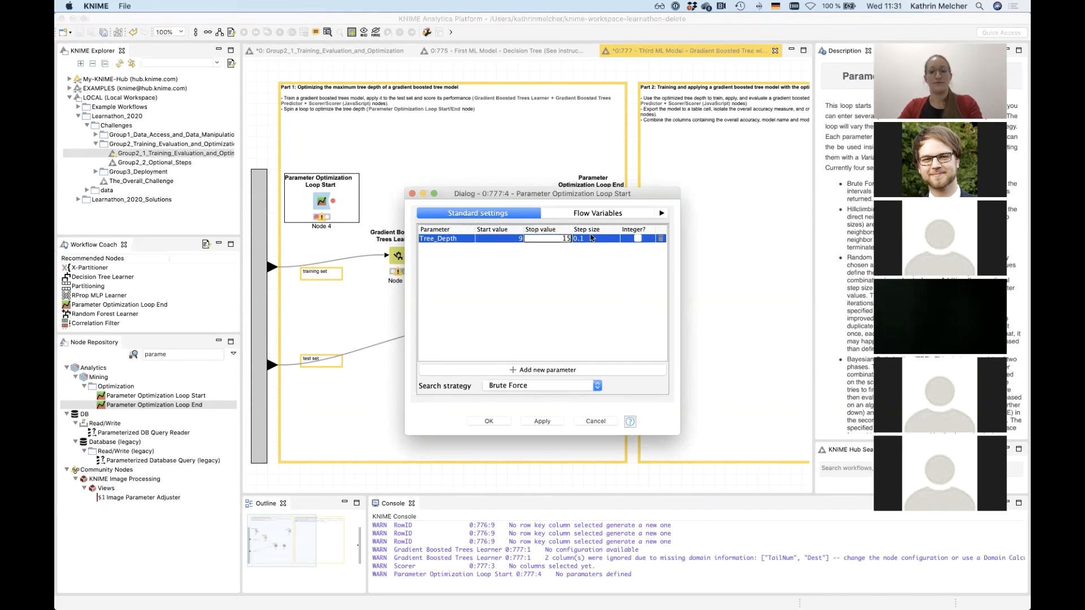
double_click(587, 237)
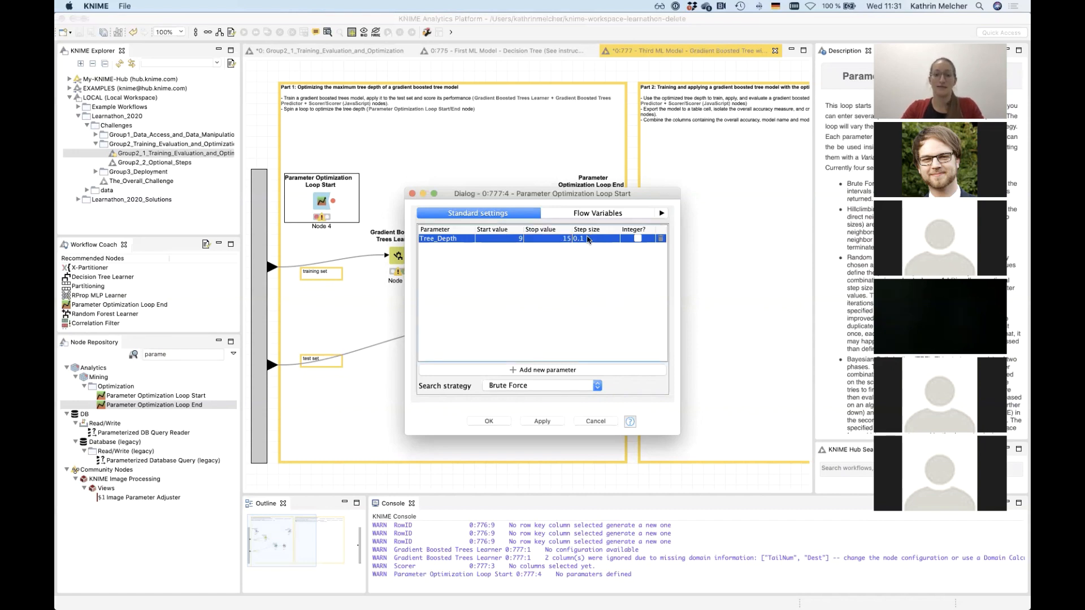
text(1)
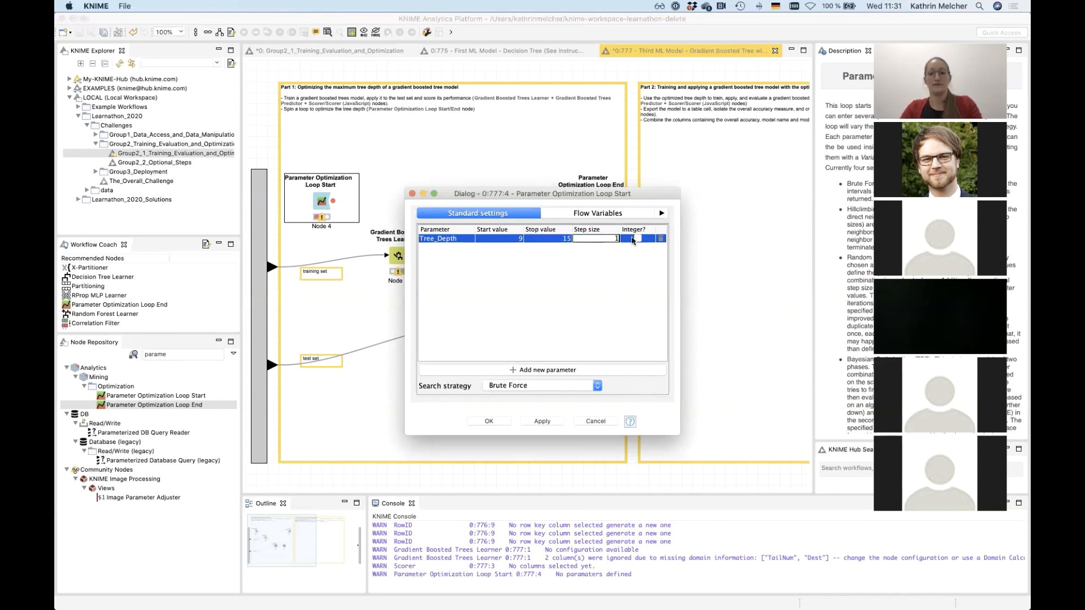
click(639, 239)
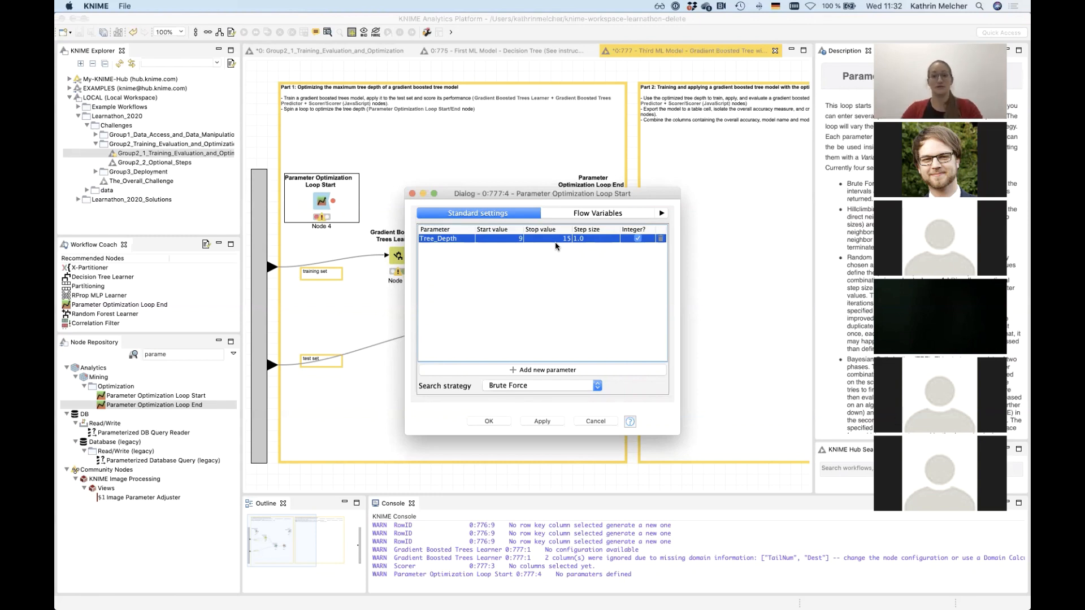
click(489, 421)
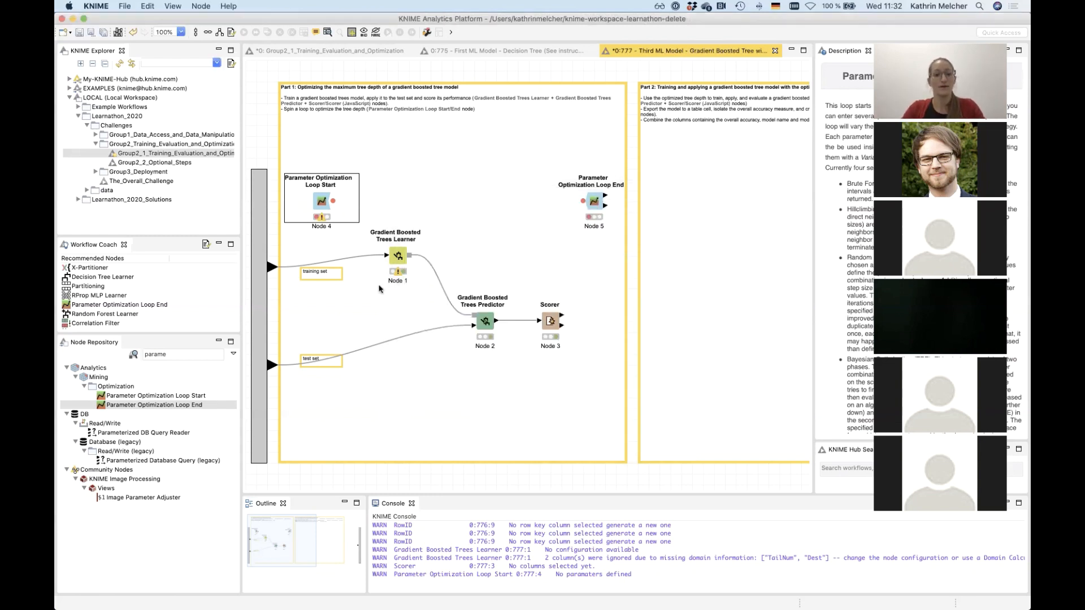
Execute the Parameter Optimization Loop Start node and check the Tree_Depth flow variable in its Parameters output.
right_click(318, 199)
click(336, 217)
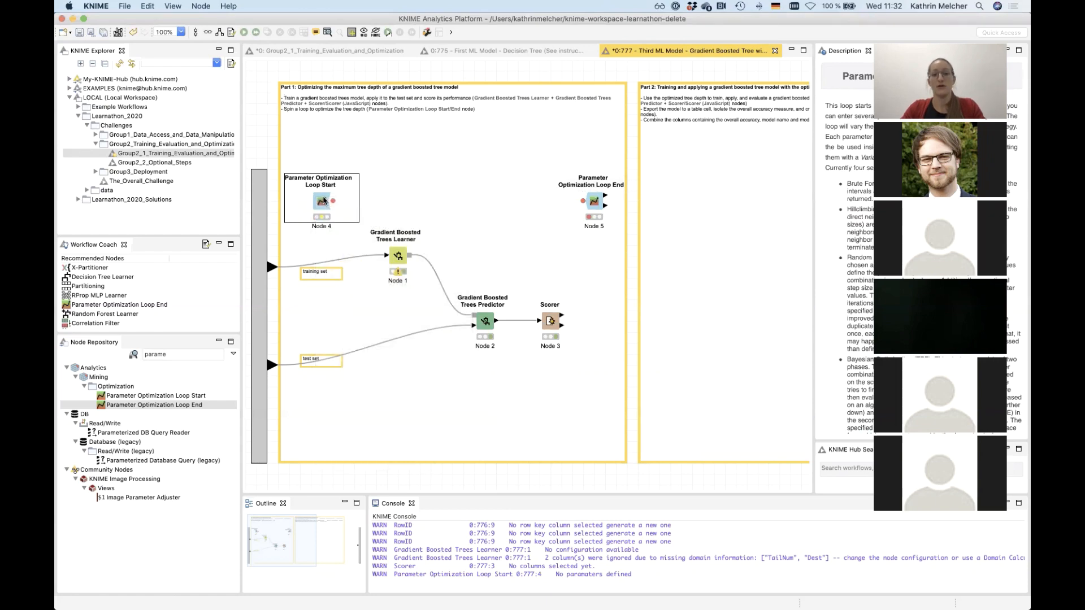
right_click(324, 200)
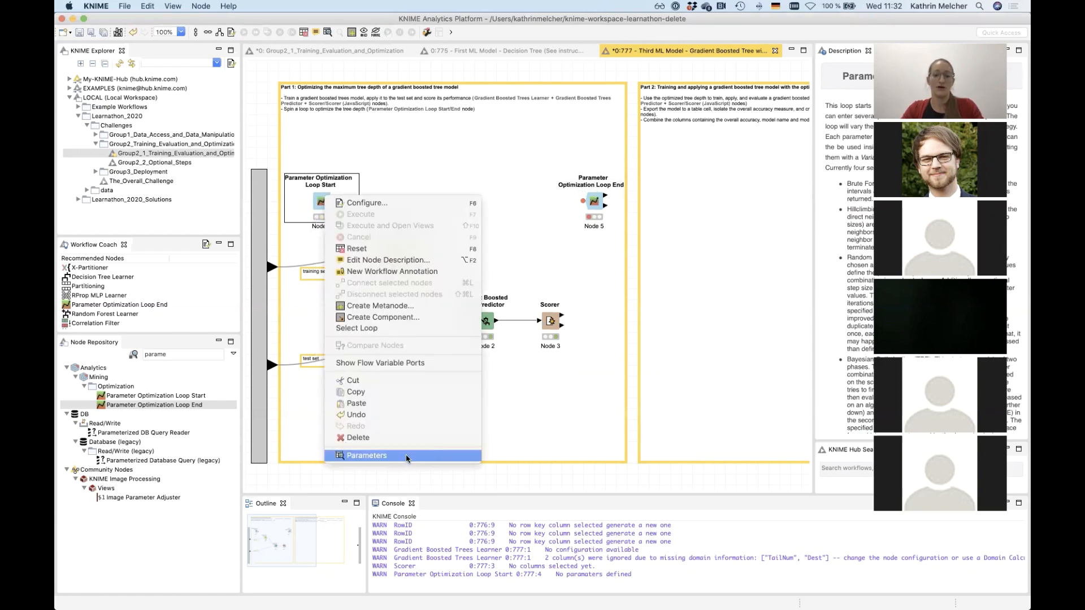
click(406, 453)
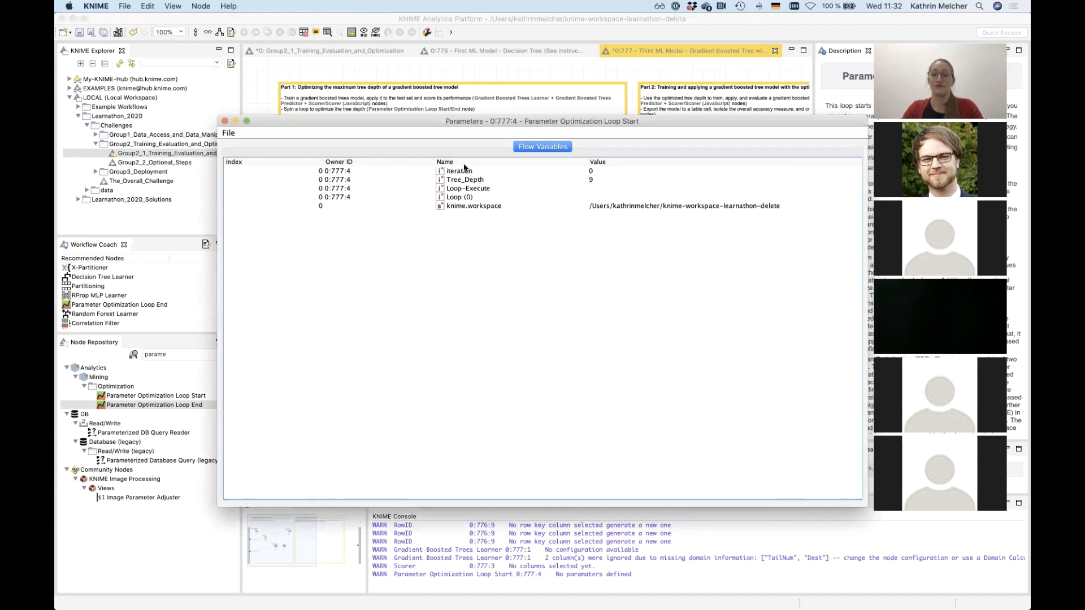
click(463, 179)
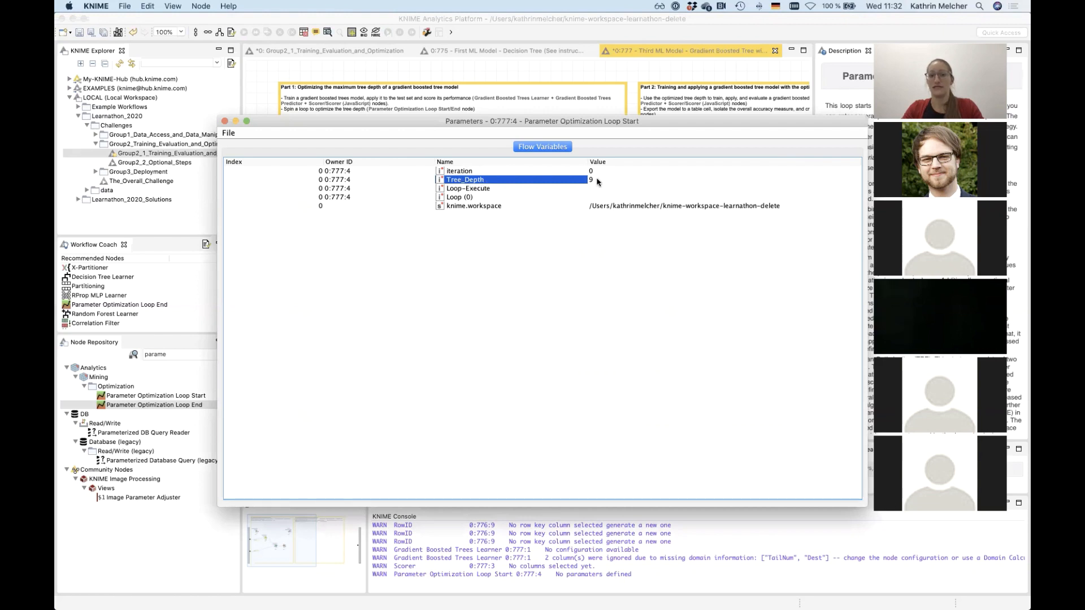
click(225, 122)
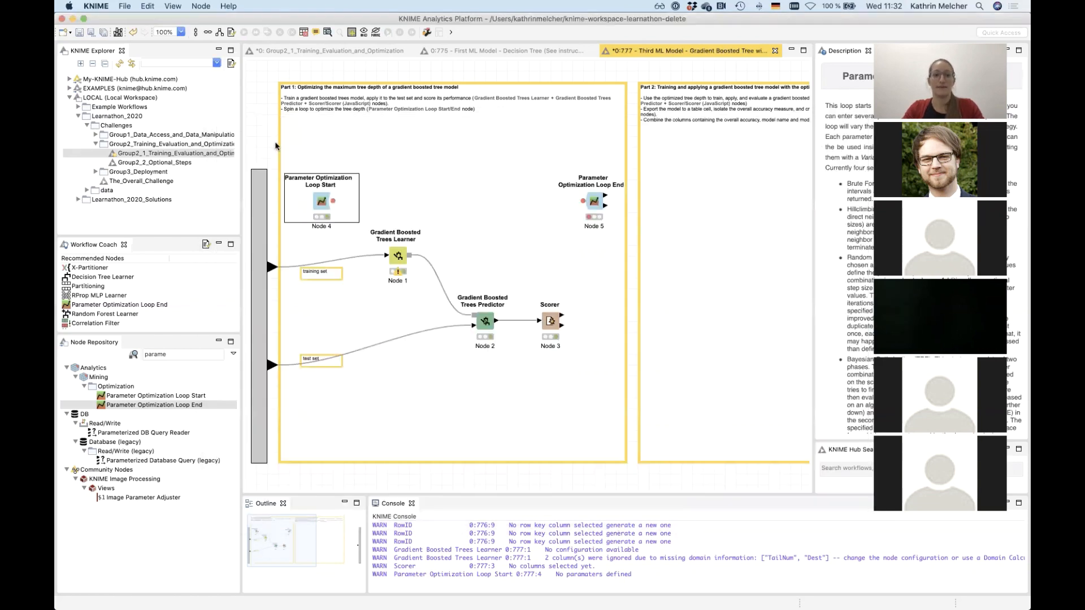
Connect the Parameter Optimization Loop Start's flow variable output to the Gradient Boosted Trees Learner and show the learner's flow variable ports.
drag(334, 203, 398, 254)
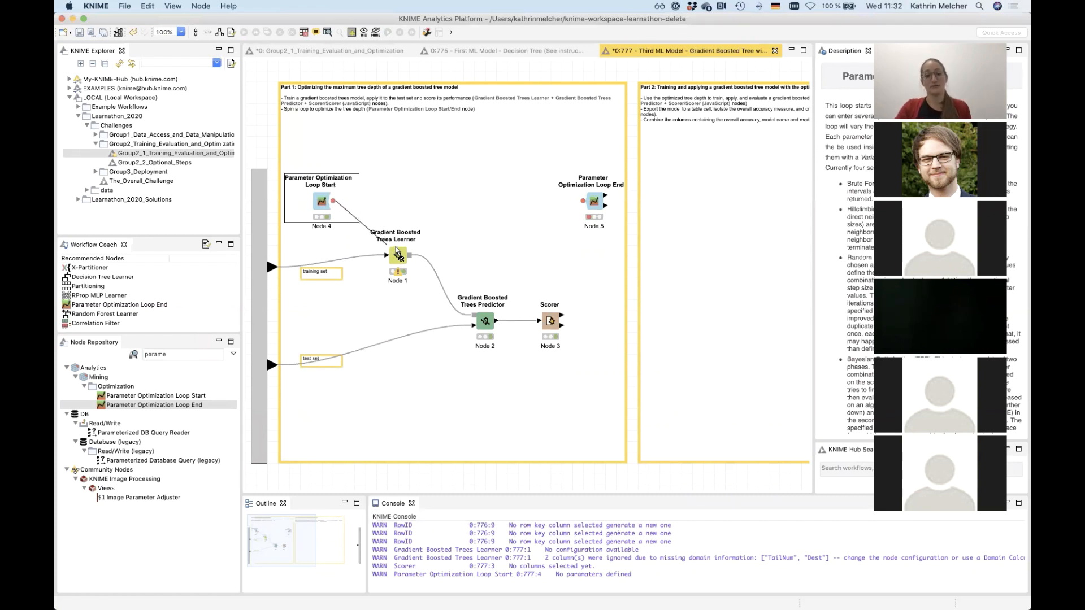
mouse_move(396, 248)
mouse_down()
mouse_move(353, 218)
mouse_move(392, 245)
mouse_up()
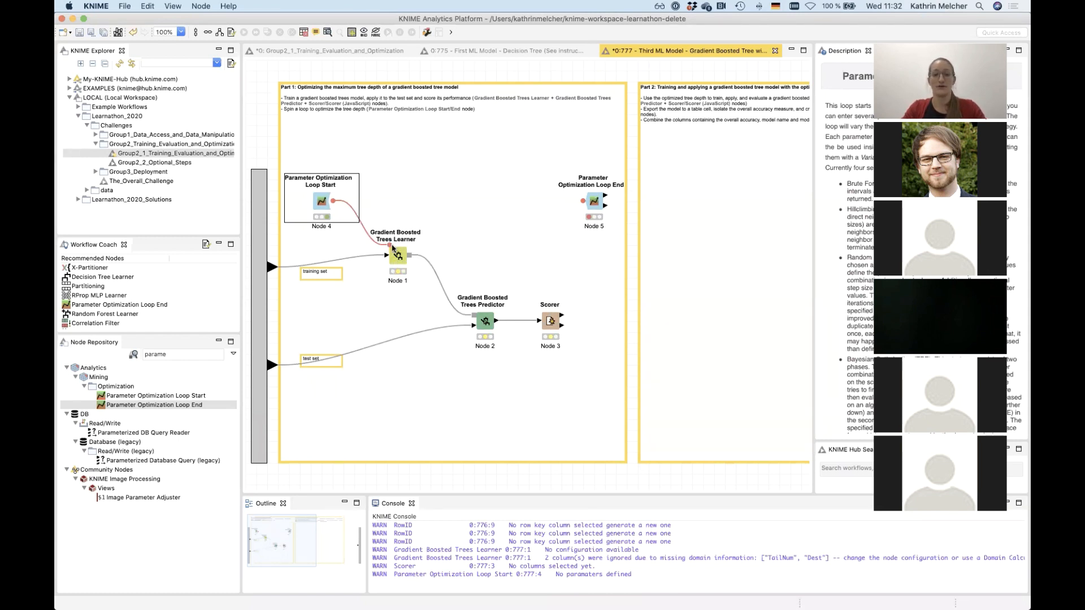
right_click(396, 254)
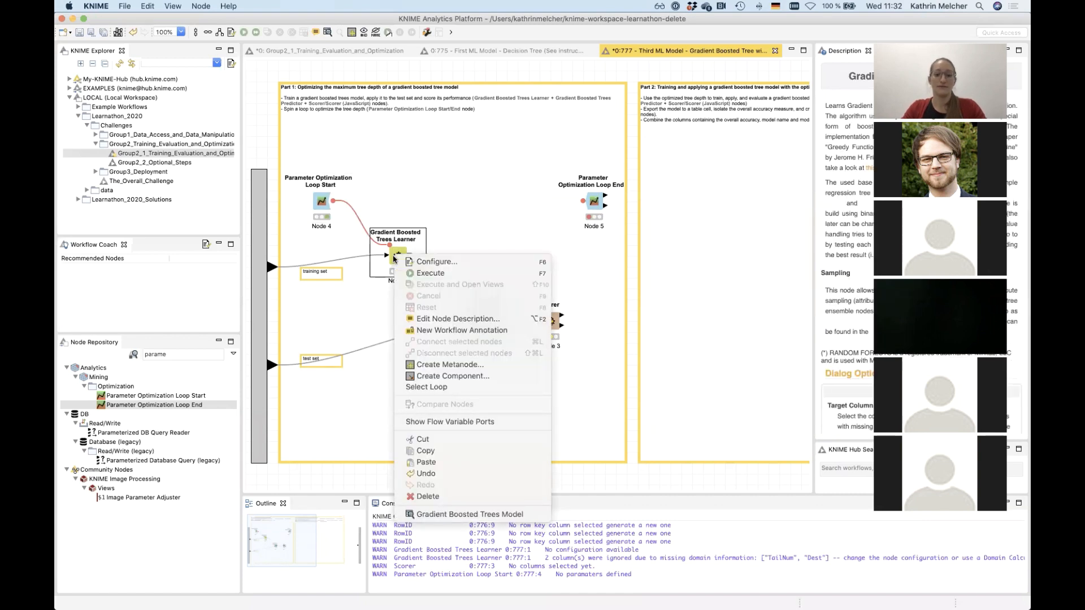
click(435, 422)
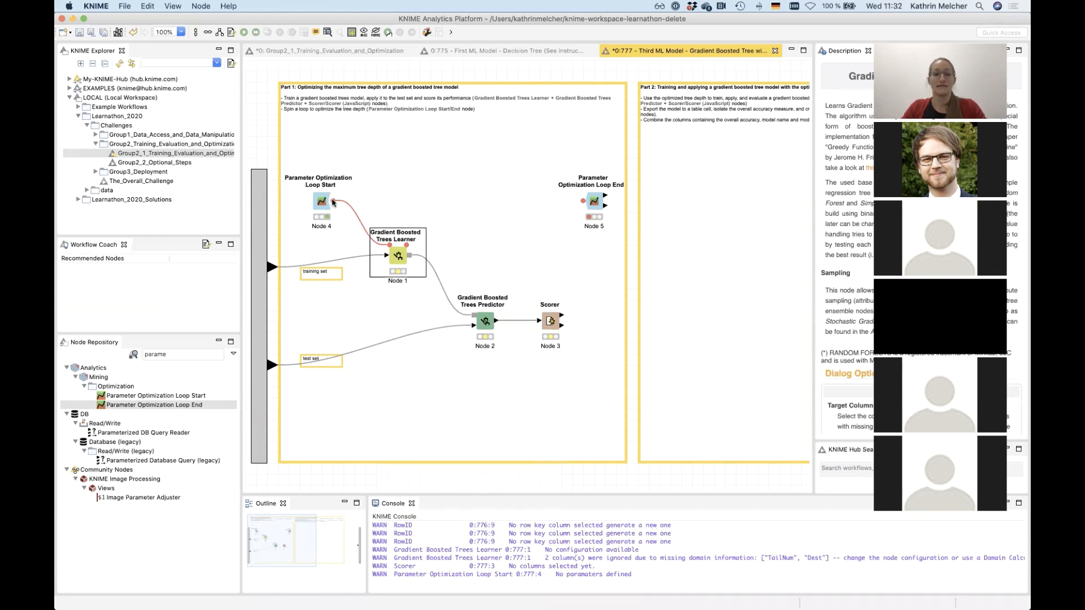
Configure the Gradient Boosted Trees Learner so the Tree_Depth flow variable controls its maxLevels setting, and accept the configuration.
double_click(397, 258)
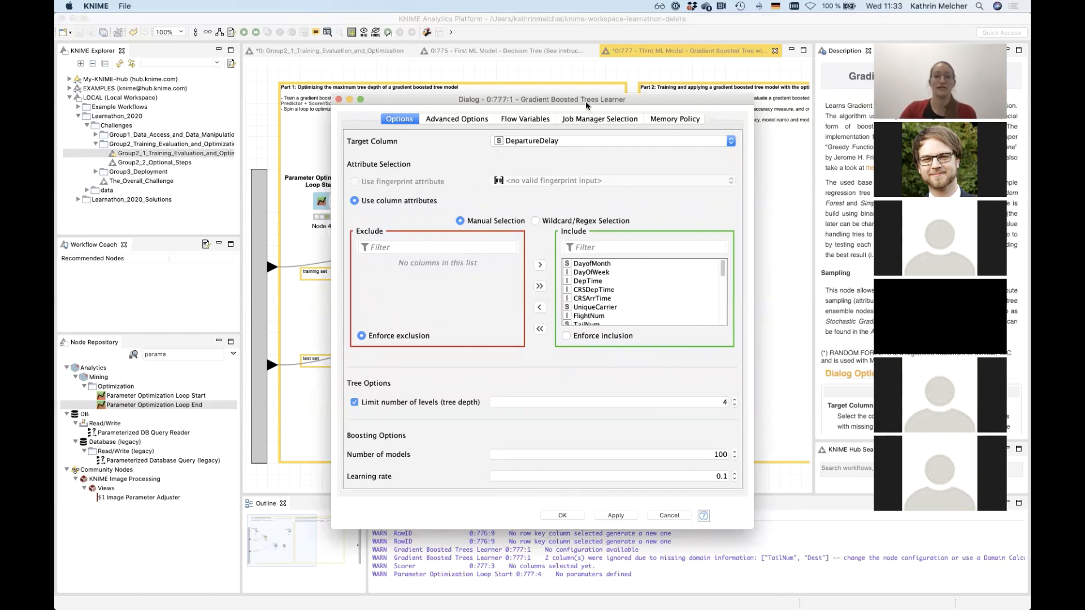
click(516, 119)
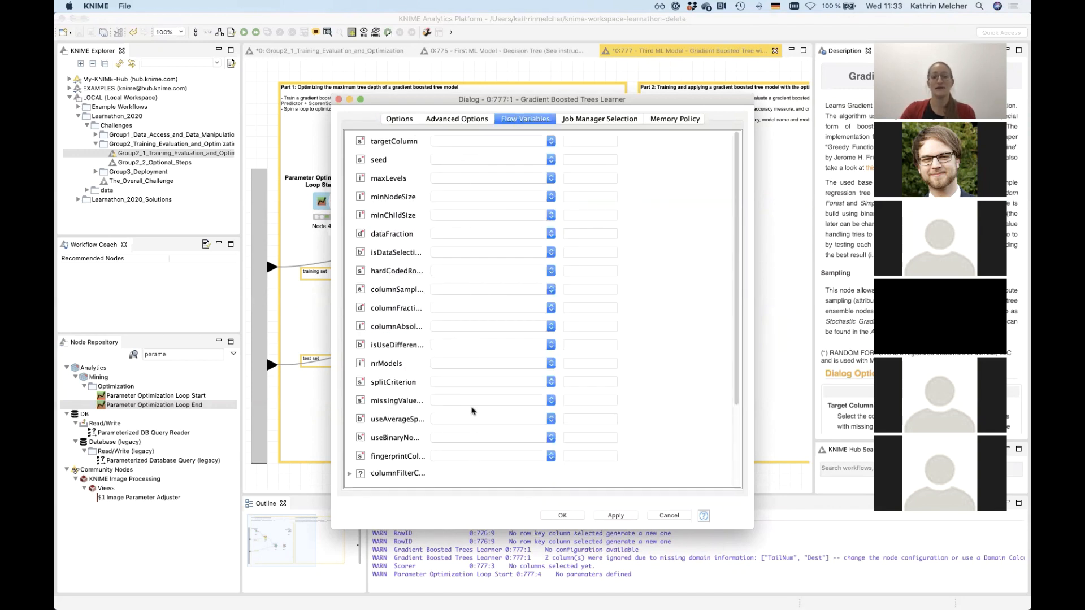
click(407, 122)
click(443, 120)
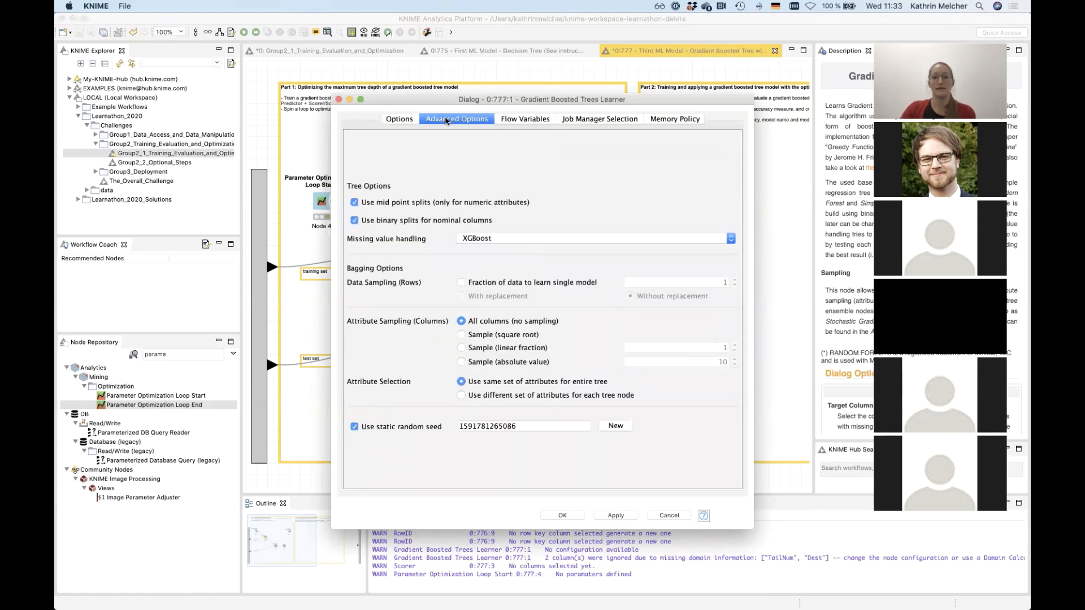
click(518, 121)
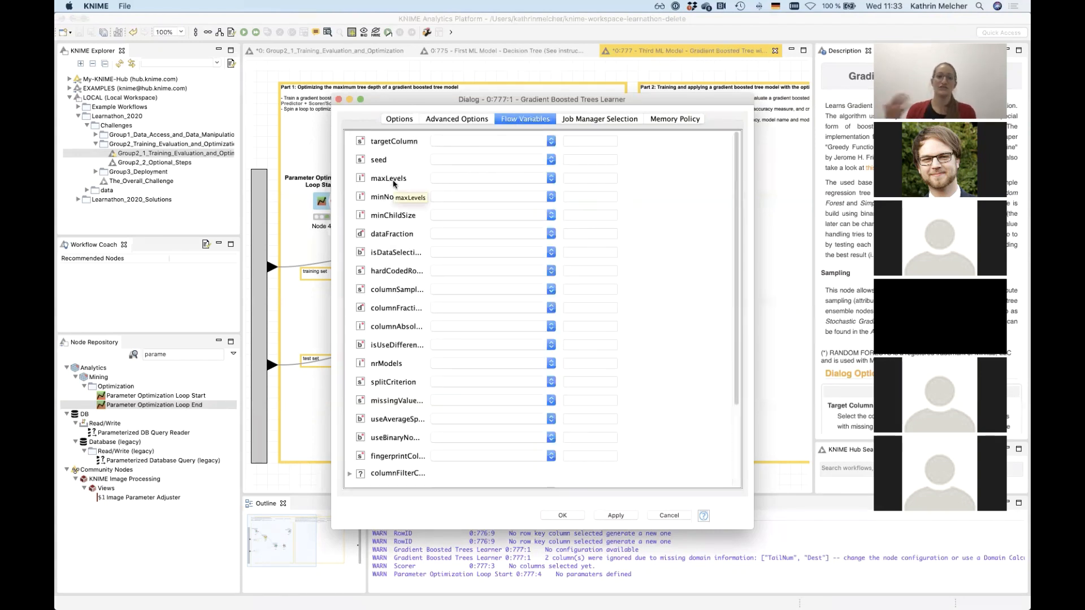
click(448, 179)
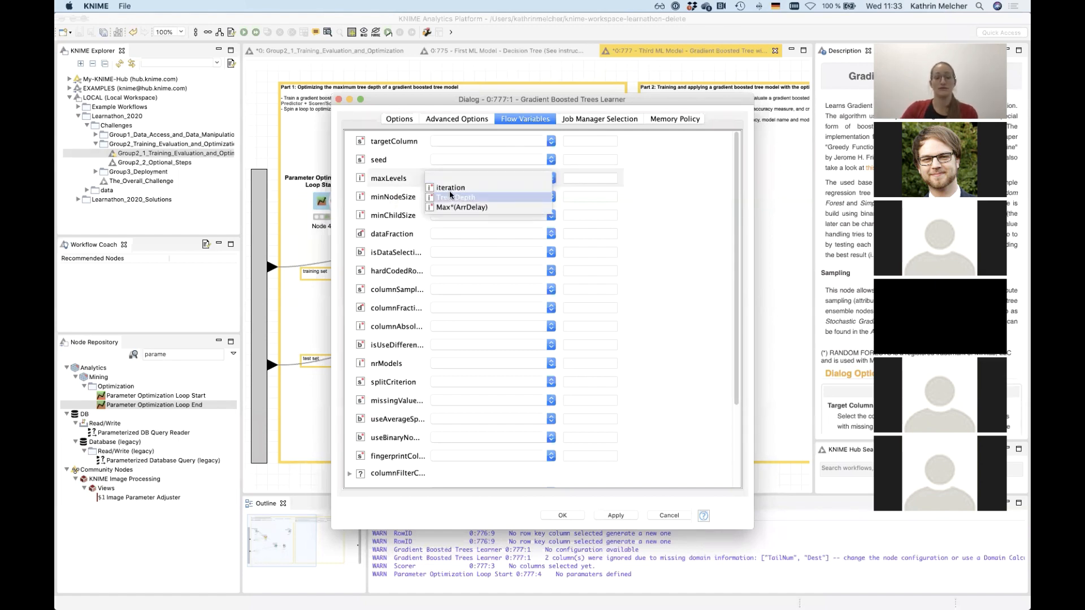
click(451, 195)
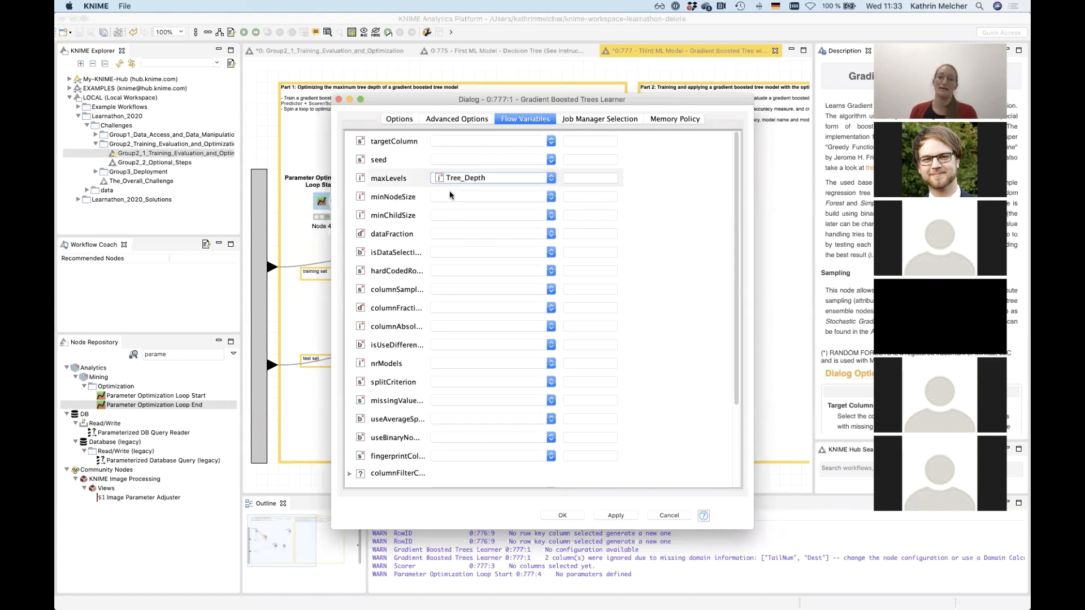
click(400, 120)
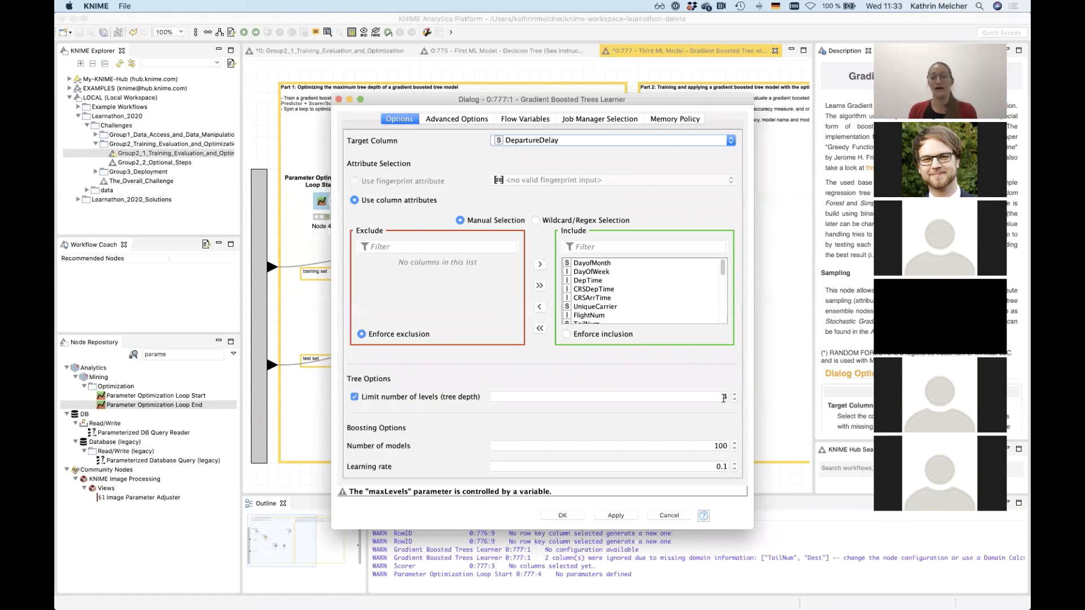
click(580, 516)
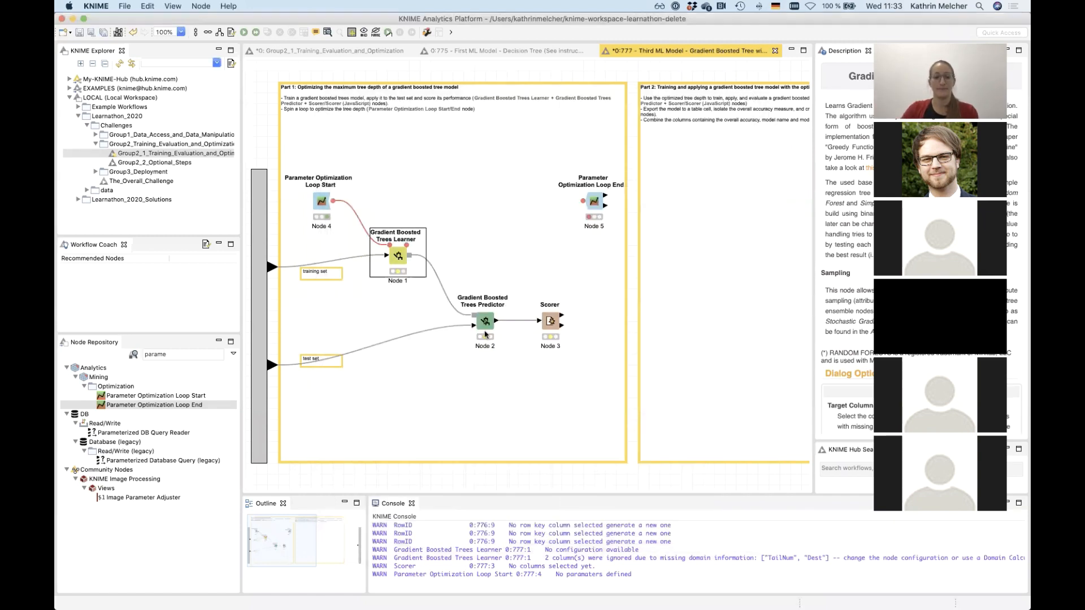
Execute the Gradient Boosted Trees Predictor and Scorer nodes, and move both and the Parameter Optimization Loop End slightly closer to the learner.
right_click(489, 323)
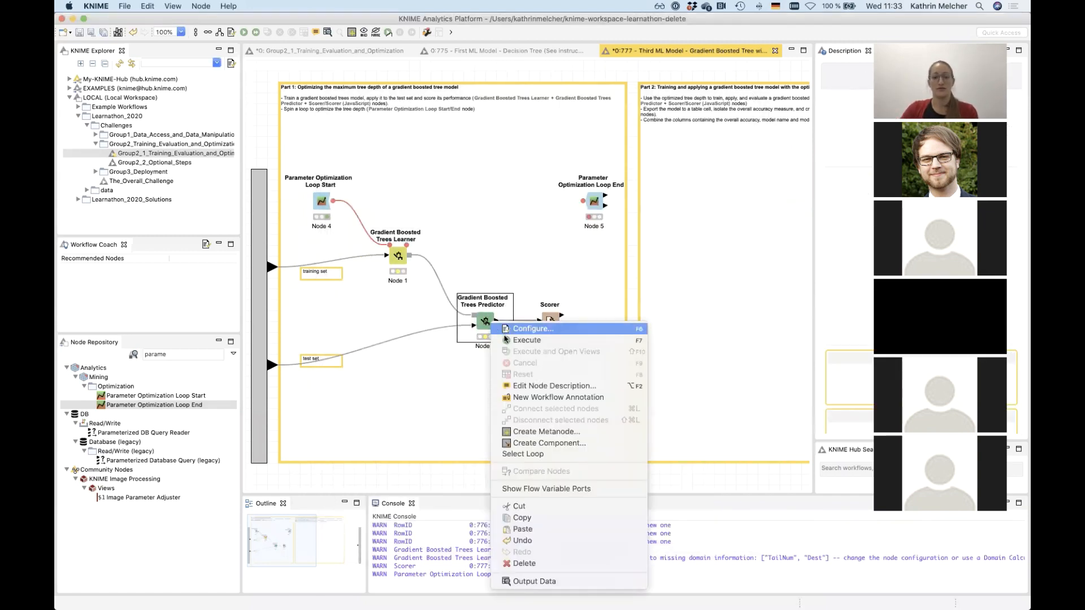
click(506, 341)
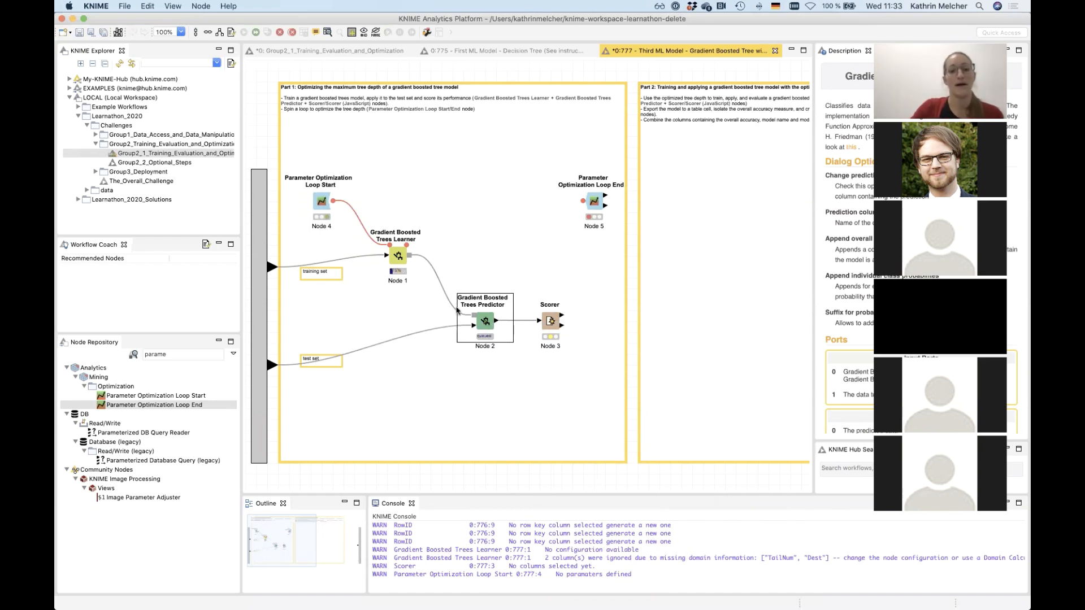
drag(482, 325, 449, 314)
drag(550, 319, 517, 308)
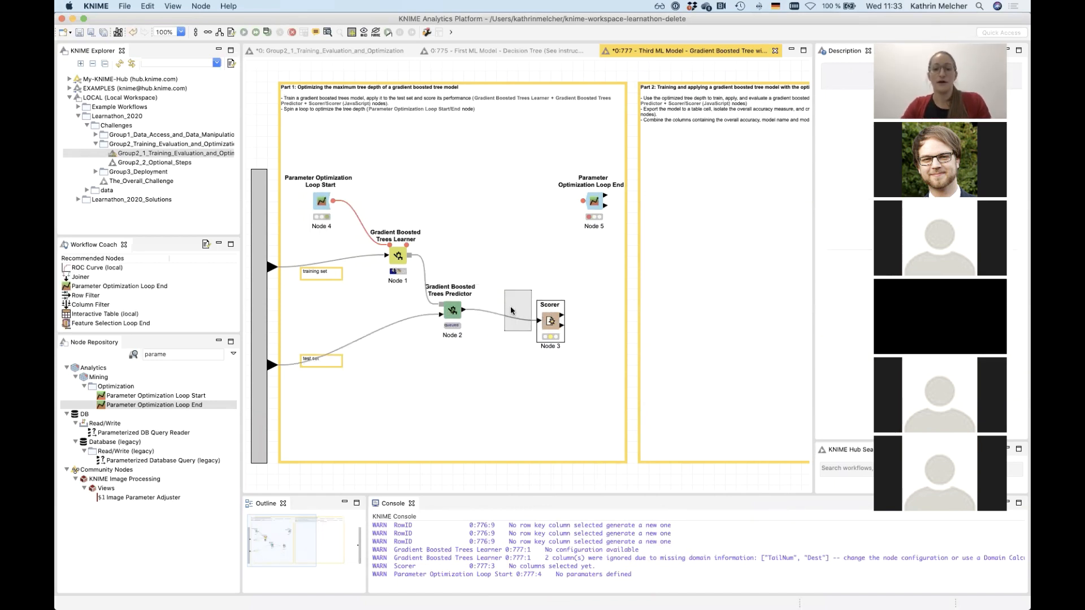
right_click(525, 315)
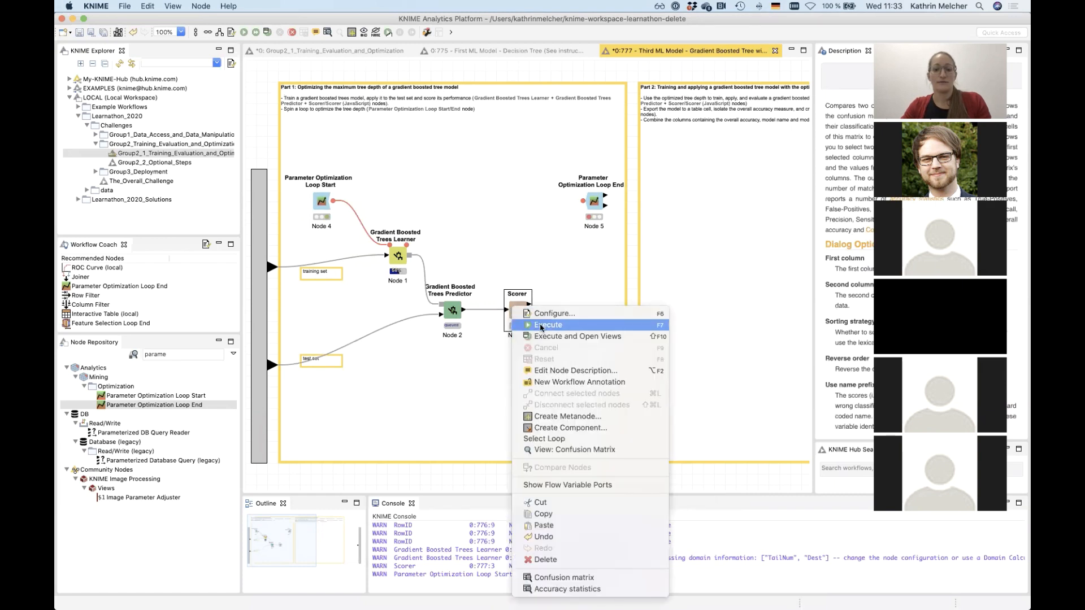
click(540, 325)
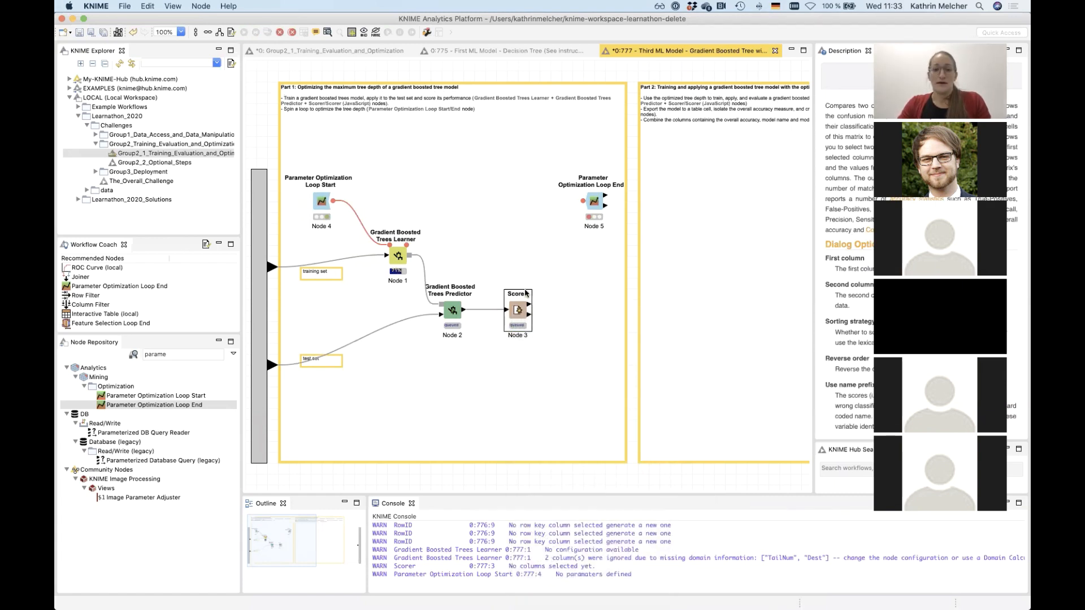
drag(597, 202, 587, 211)
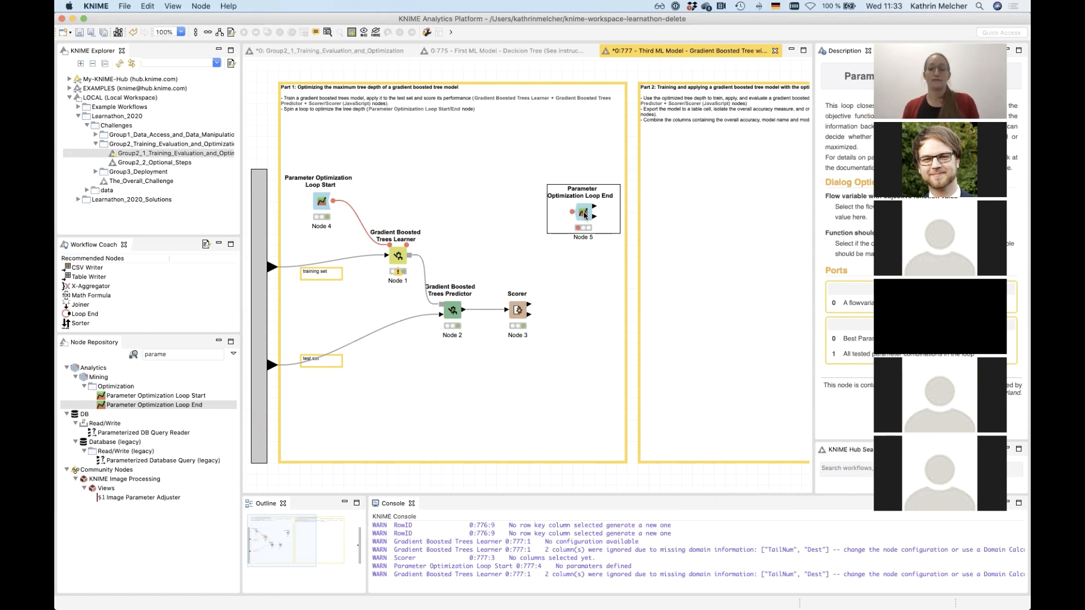
Examine the flow variables of the Scorer's confusion matrix output, in particular the Accuracy variable.
click(517, 311)
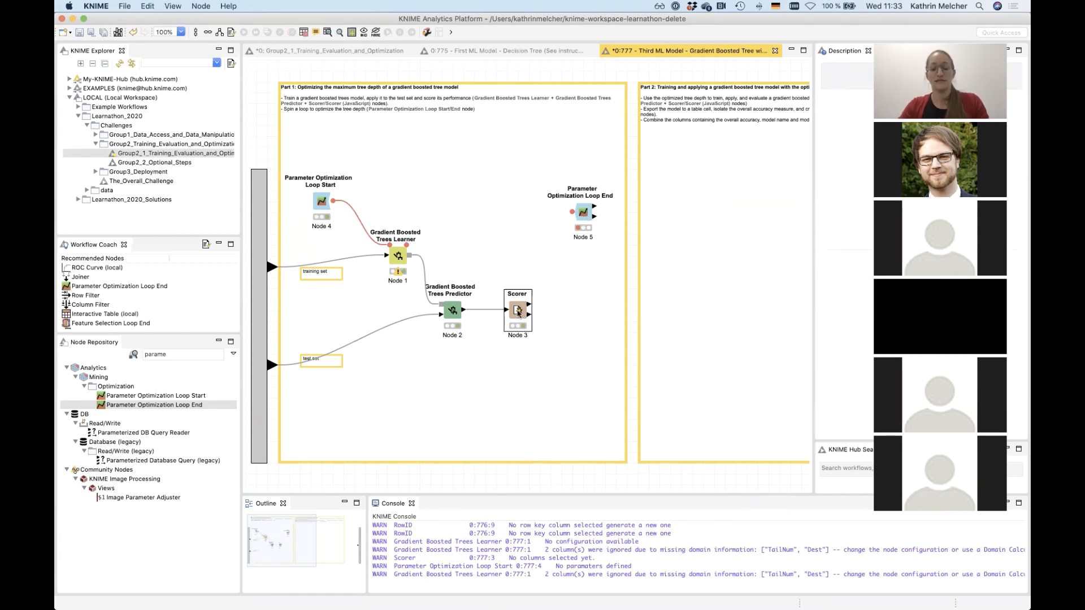
right_click(517, 311)
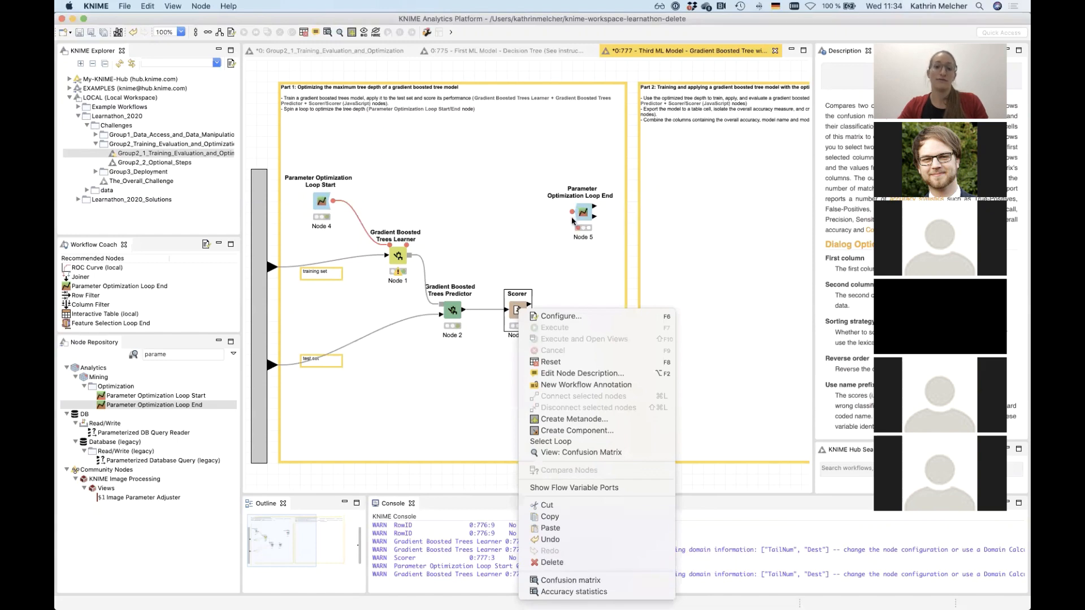
click(564, 581)
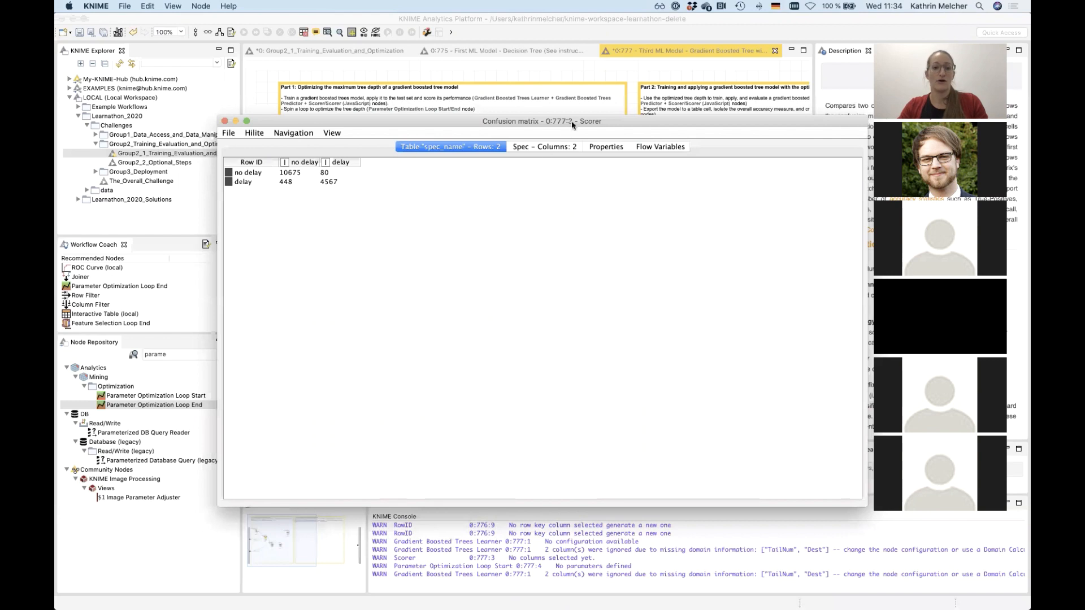
click(550, 148)
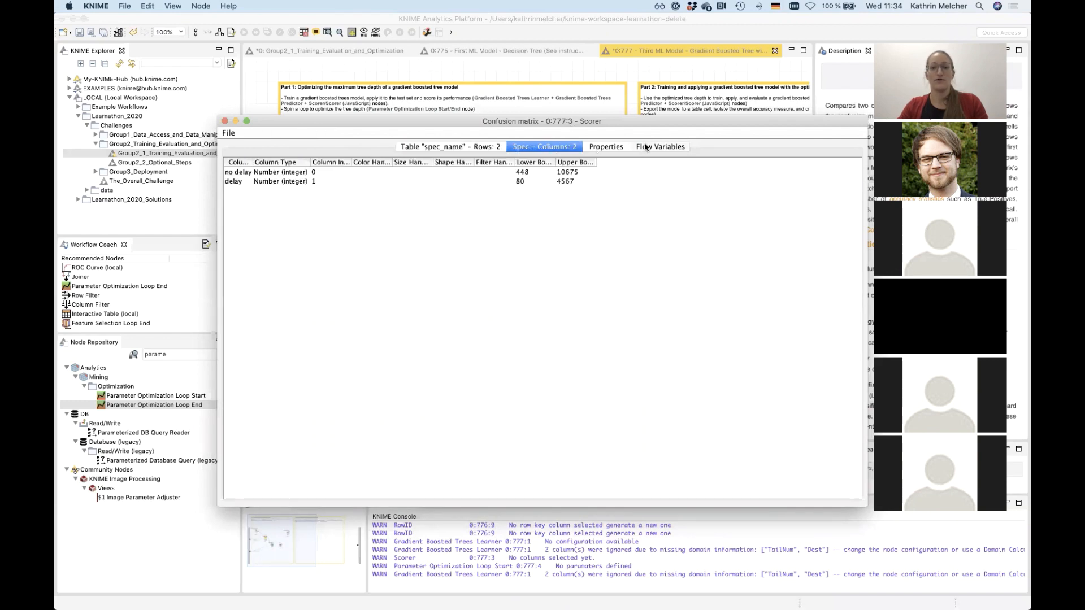
click(646, 148)
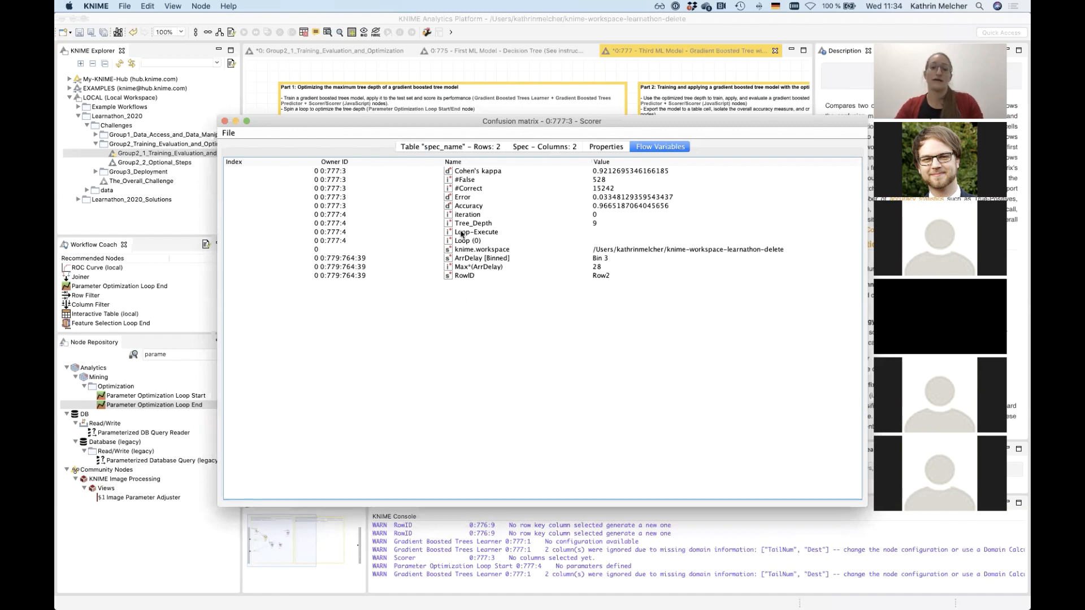
click(468, 207)
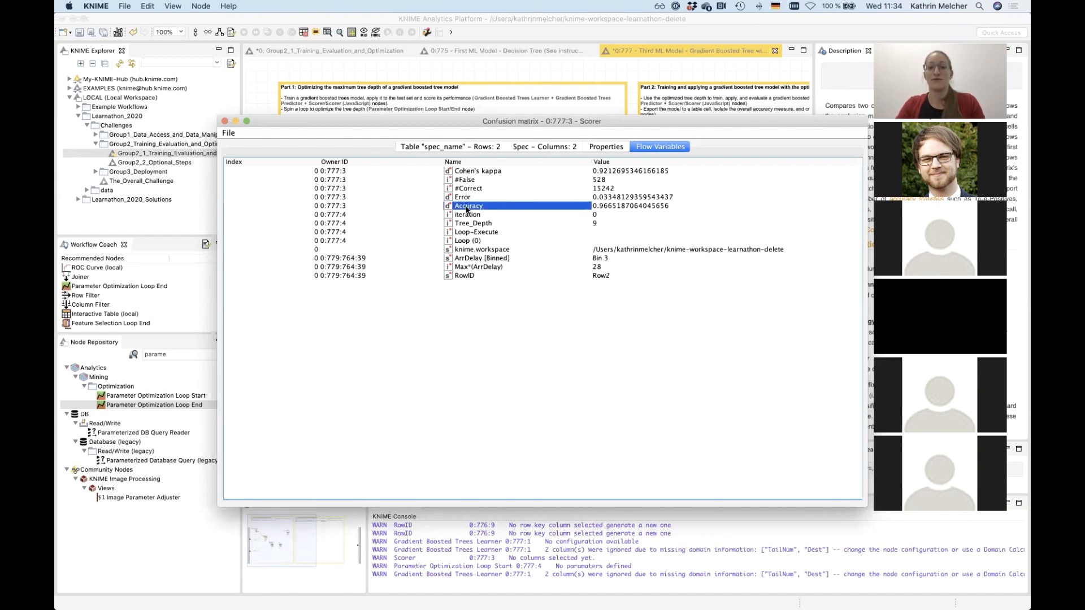
click(224, 121)
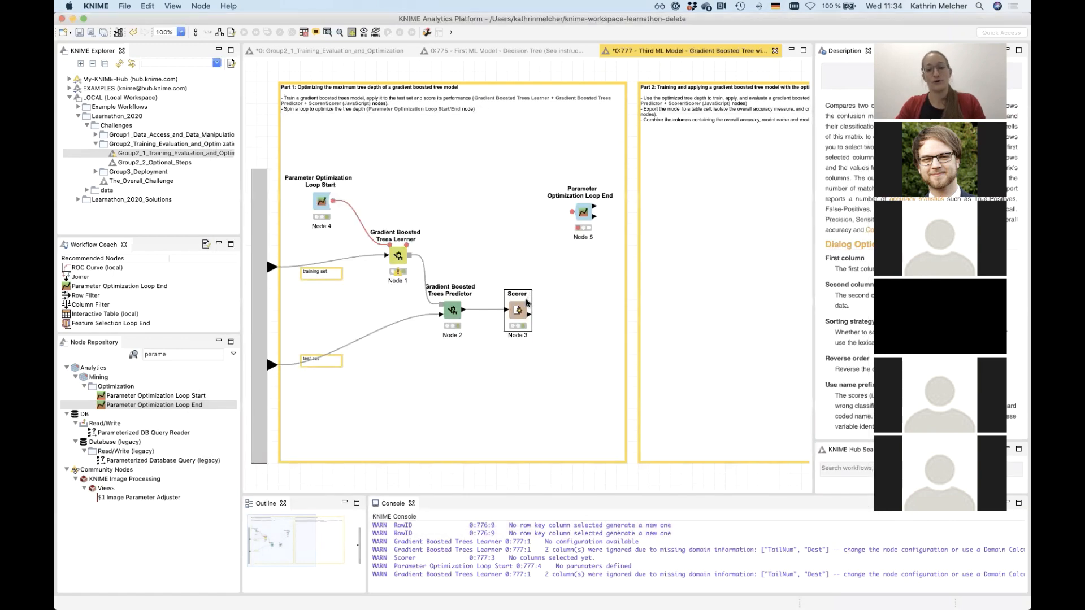
Connect the Scorer's flow variable output to the Parameter Optimization Loop End and configure that node so Accuracy is maximized.
drag(529, 301, 576, 218)
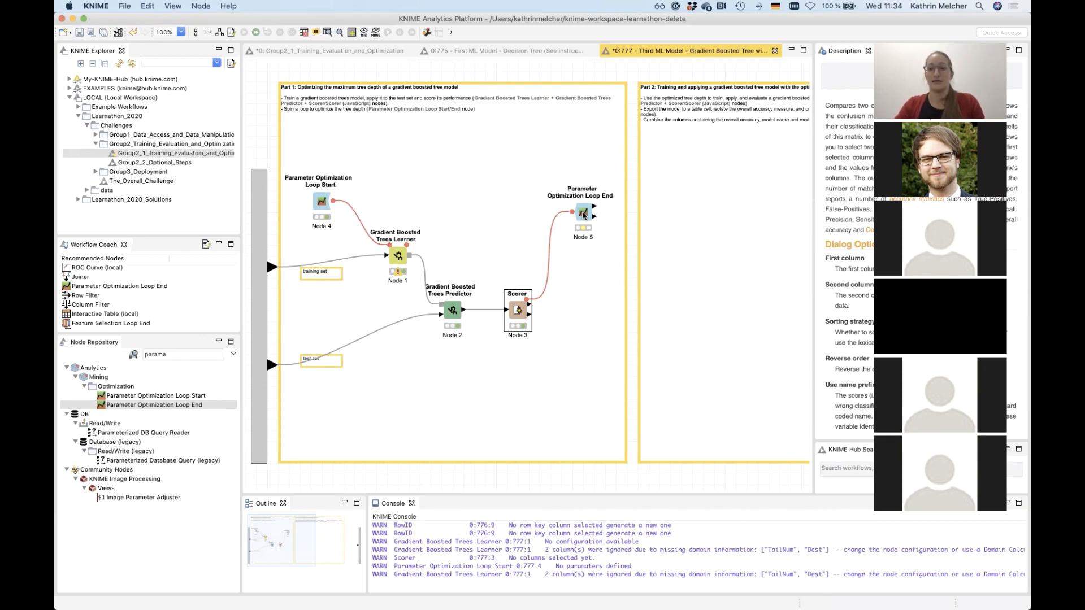
double_click(584, 215)
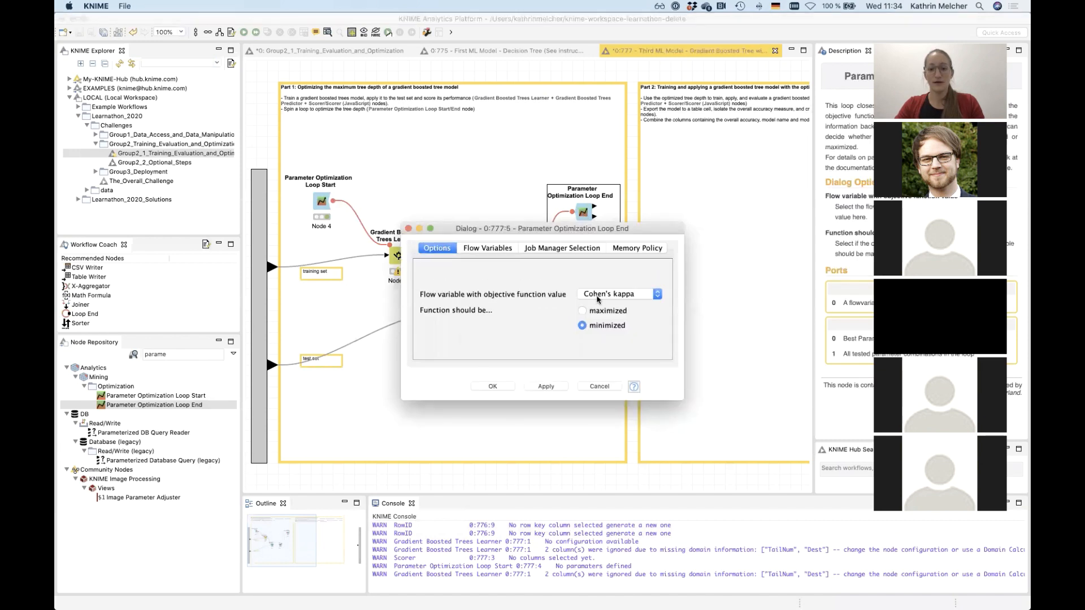
click(597, 295)
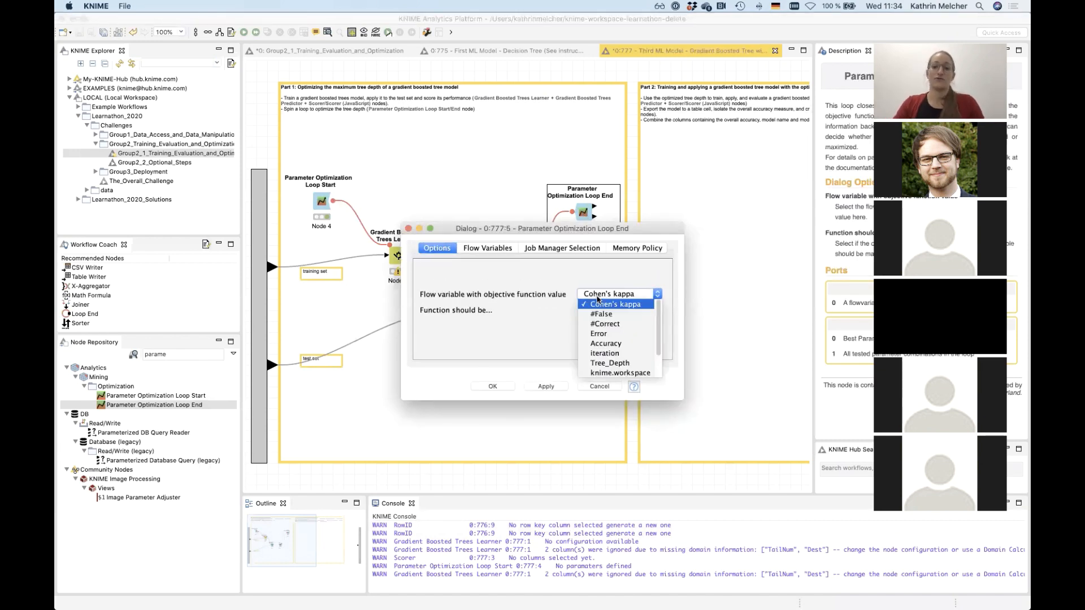
click(610, 345)
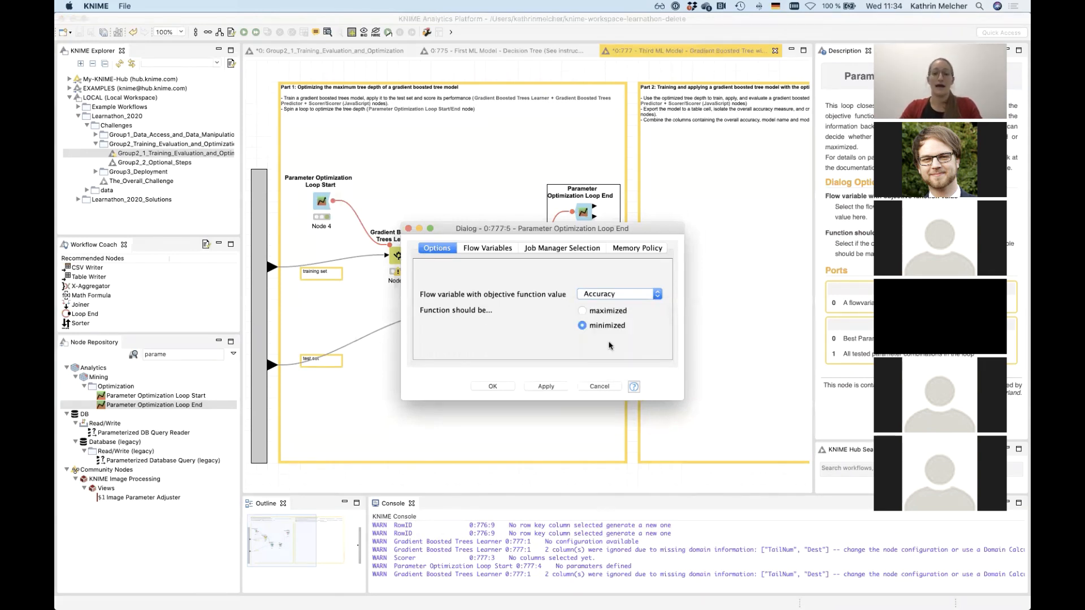
click(592, 312)
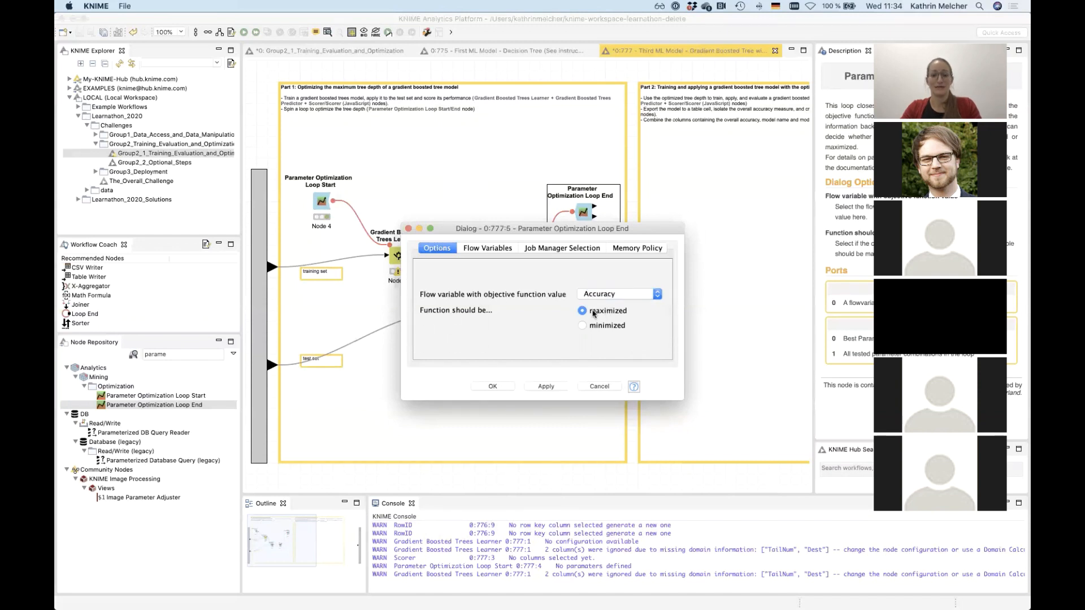
click(501, 386)
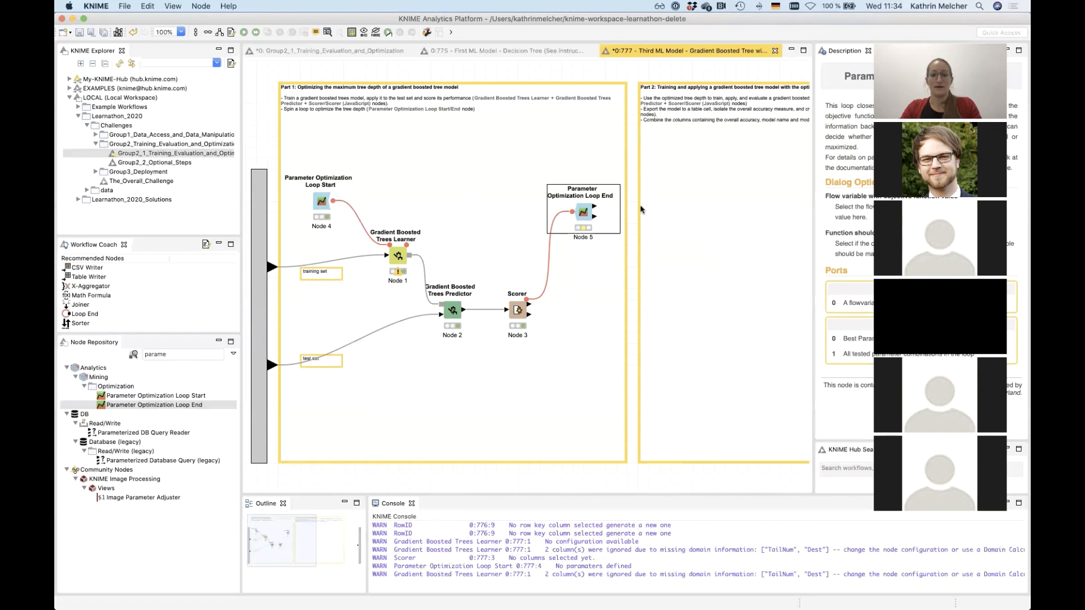
Execute the Parameter Optimization Loop End node to run the tree depth optimization loop.
right_click(585, 213)
click(607, 221)
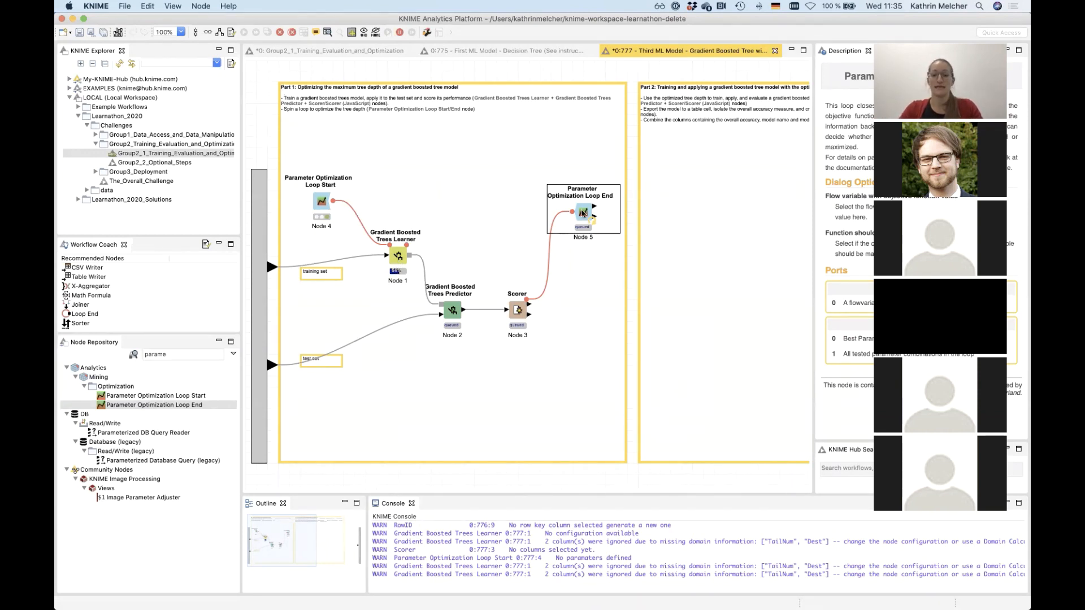
right_click(583, 213)
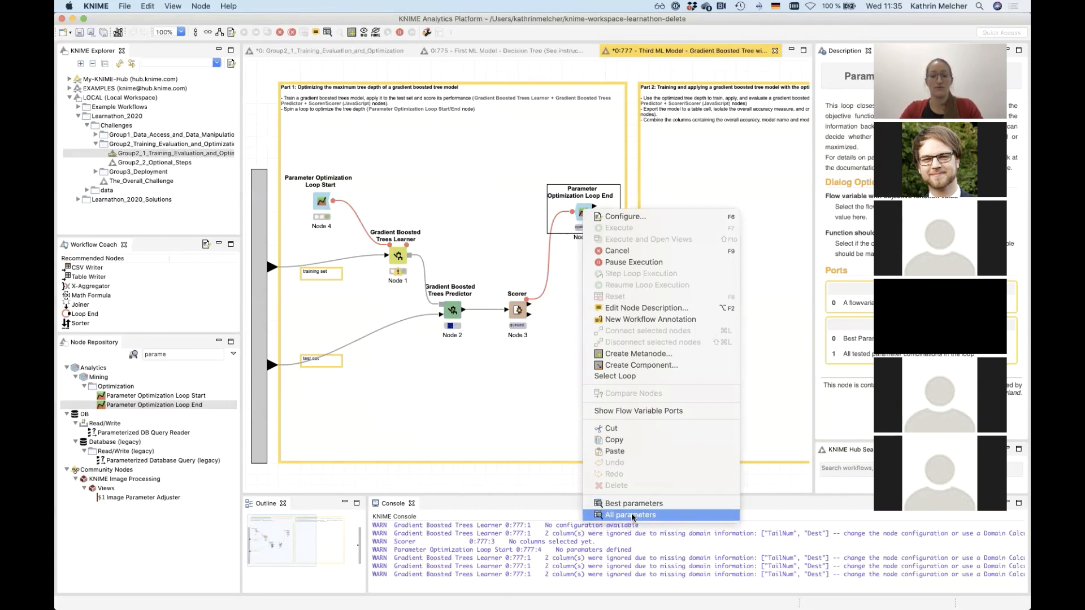
click(478, 395)
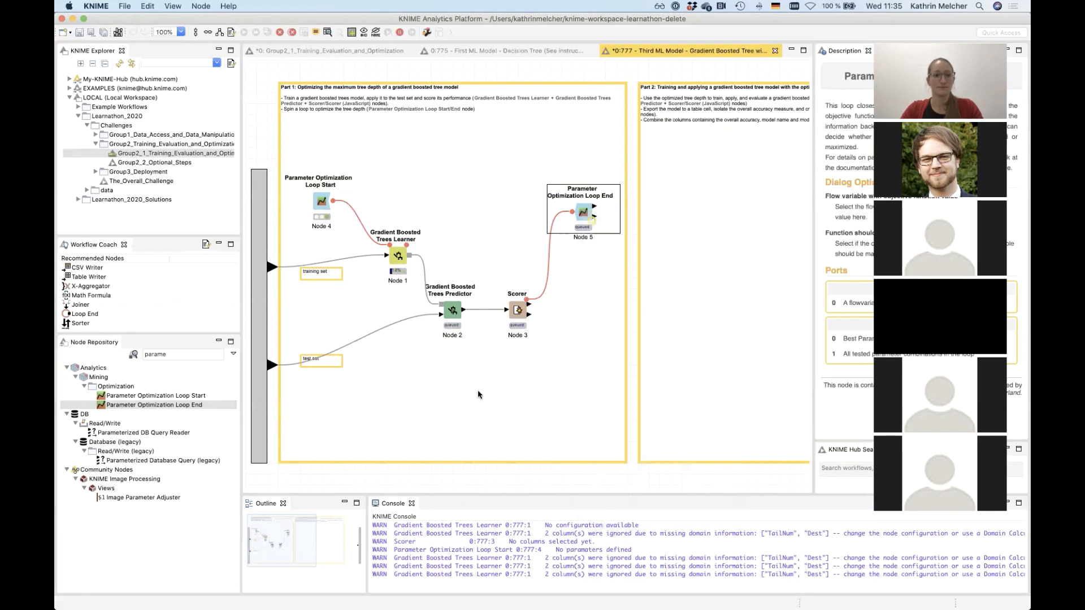
Open an enlarged Node Monitor view set to show variables, and monitor the Parameter Optimization Loop Start's flow variables in it.
click(324, 203)
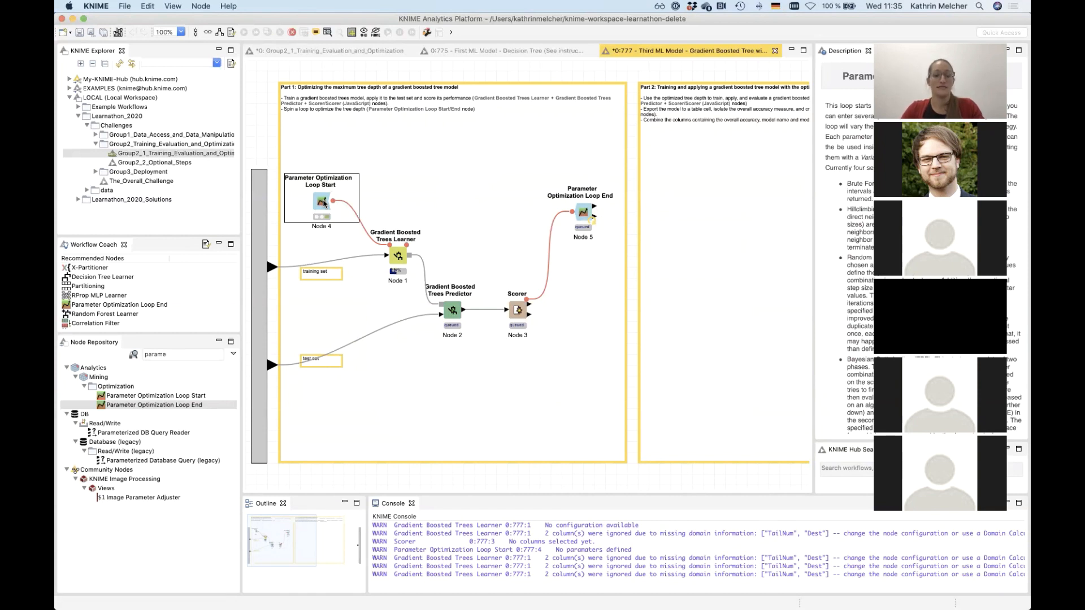
click(175, 7)
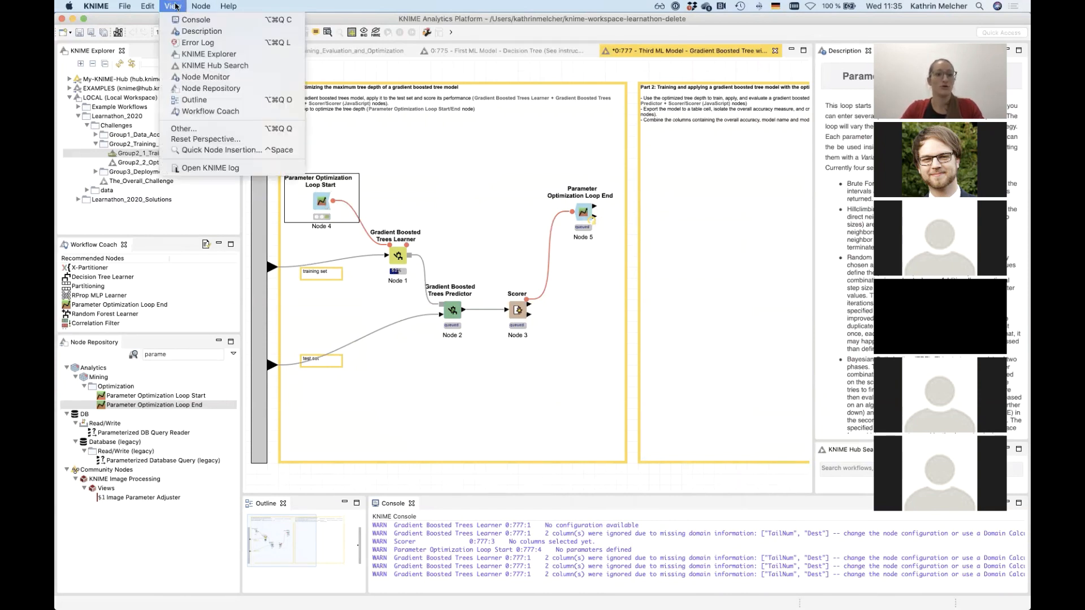
click(205, 77)
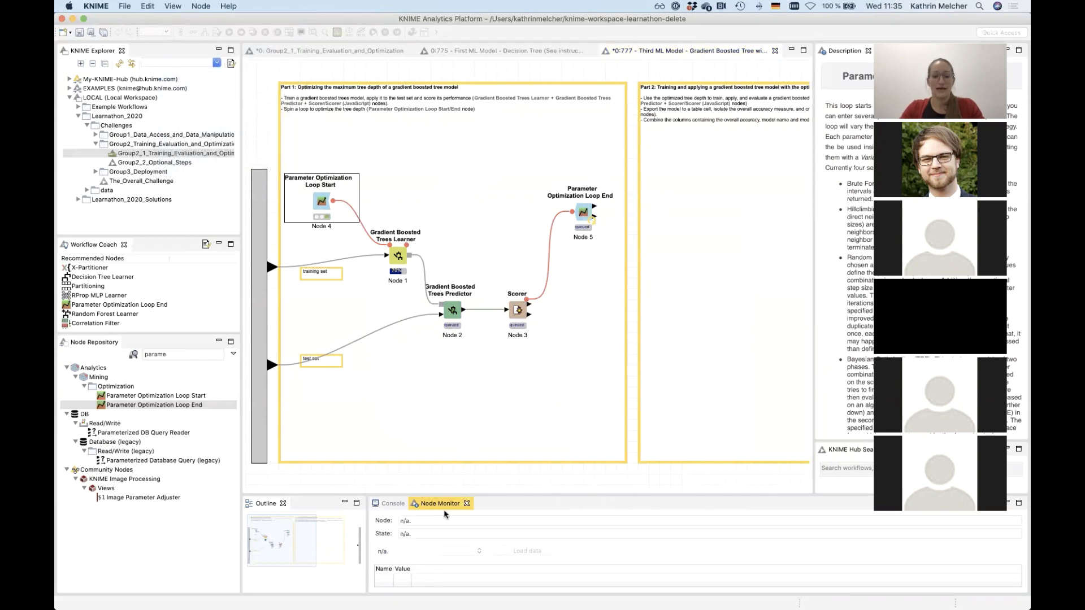
drag(507, 495, 509, 412)
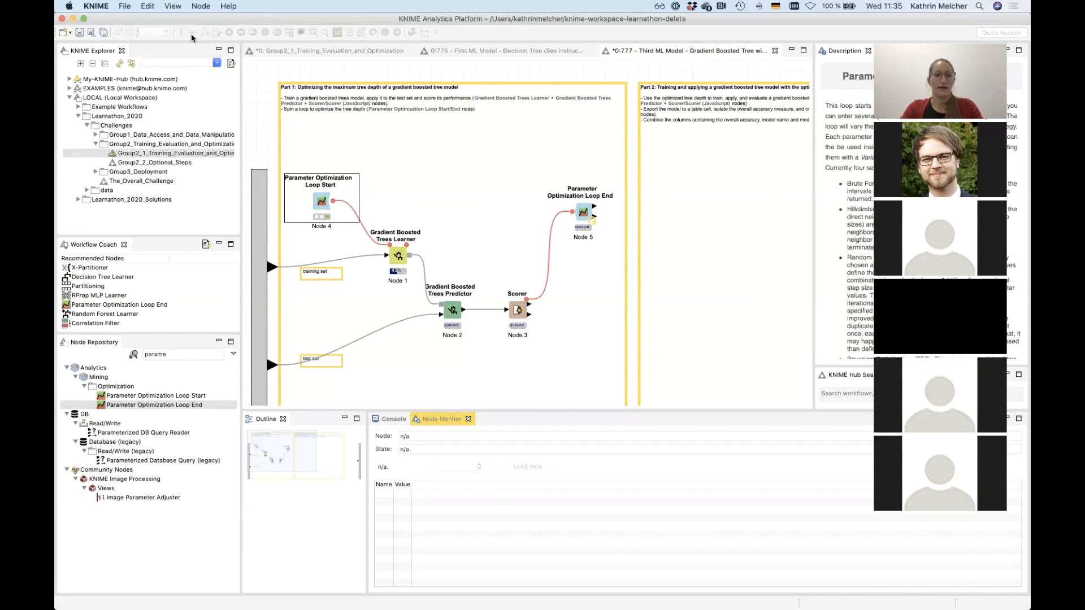
click(996, 418)
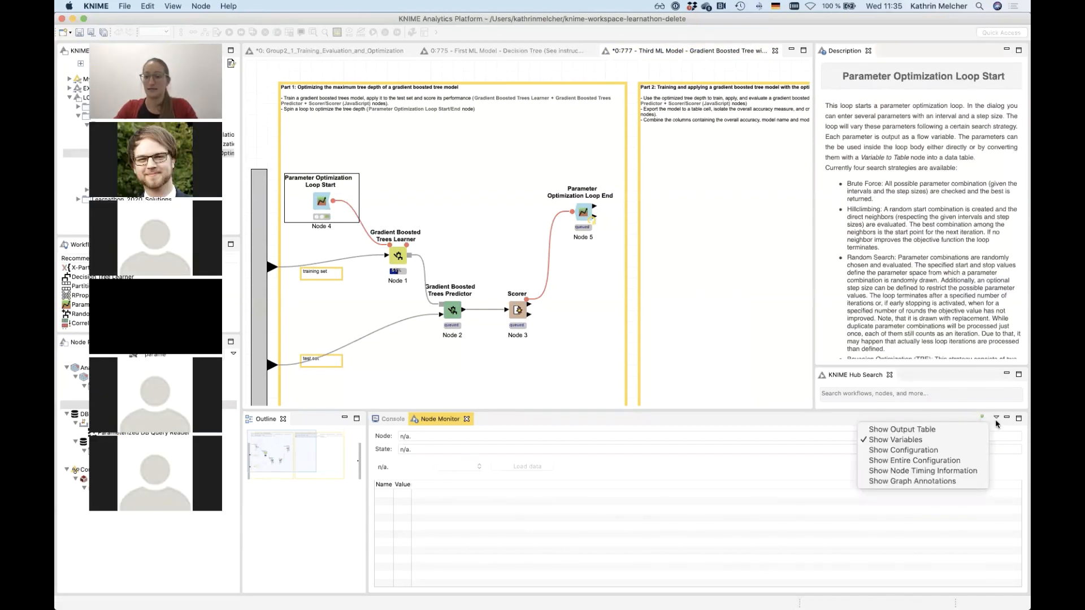
click(940, 440)
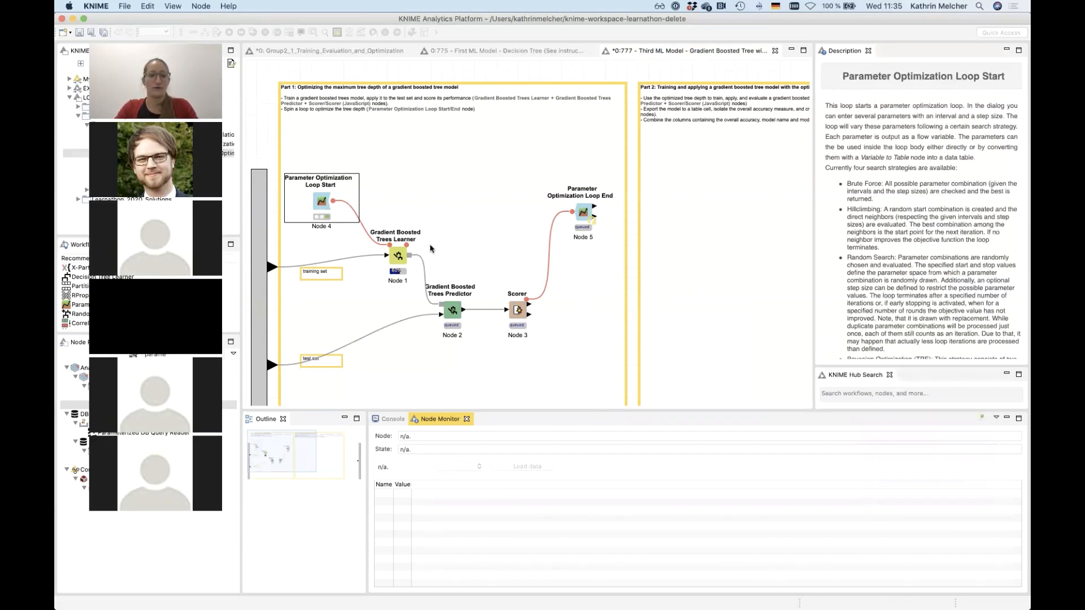
click(324, 203)
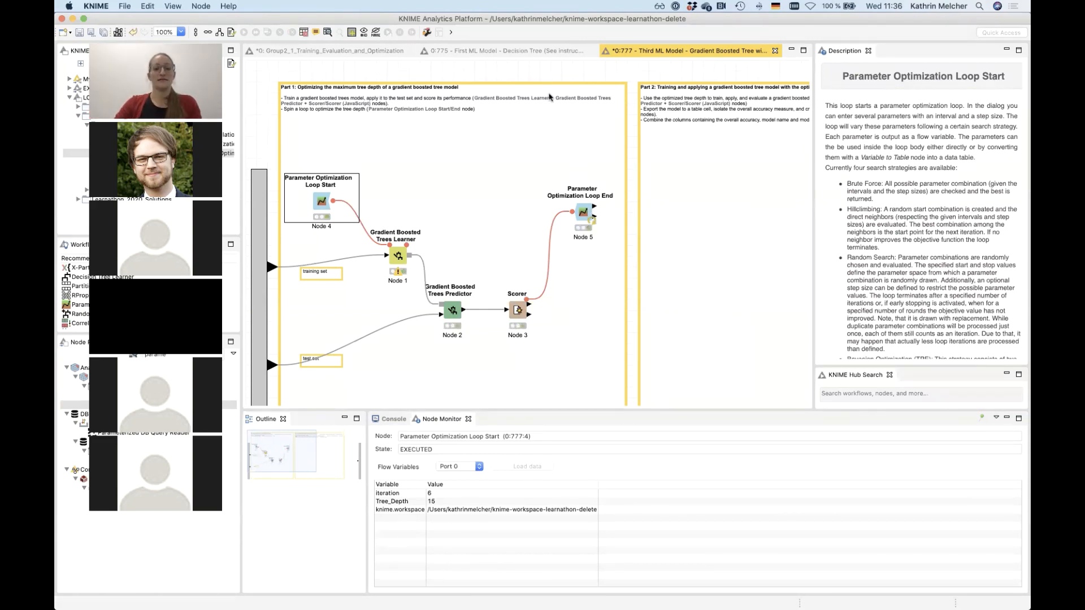
Examine the Gradient Boosted Trees Learner's flow variables, tree depth limit and maxLevels assignment, leaving its configuration without changes.
click(397, 256)
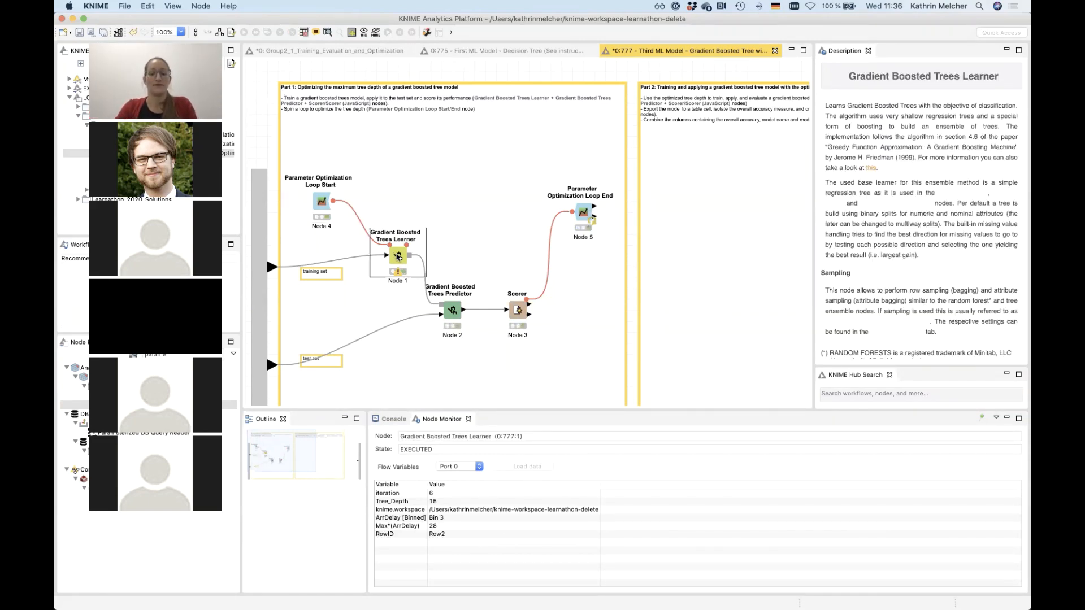
double_click(398, 256)
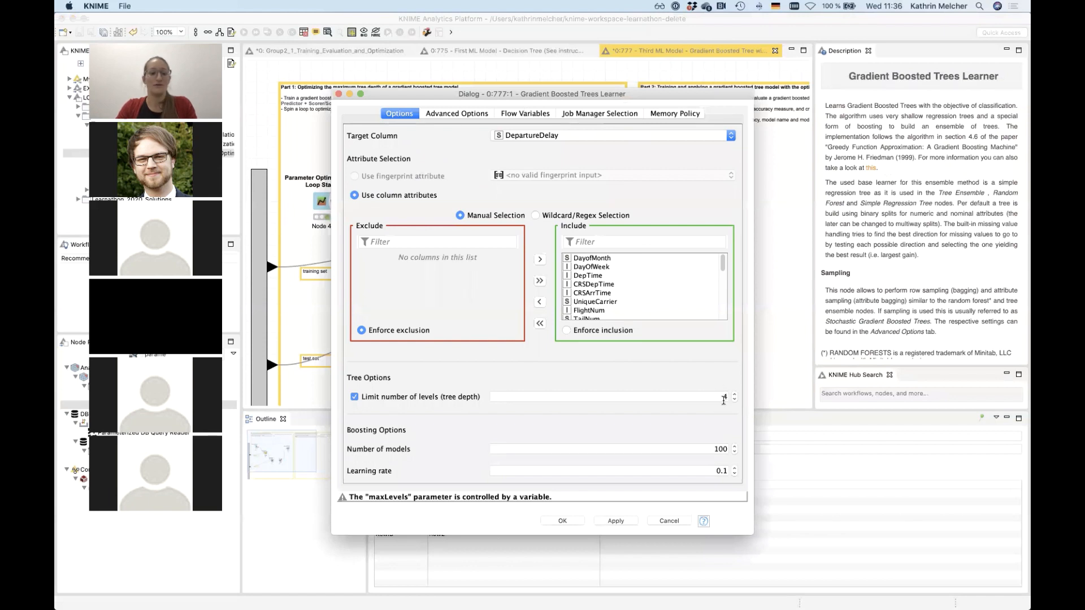
click(530, 114)
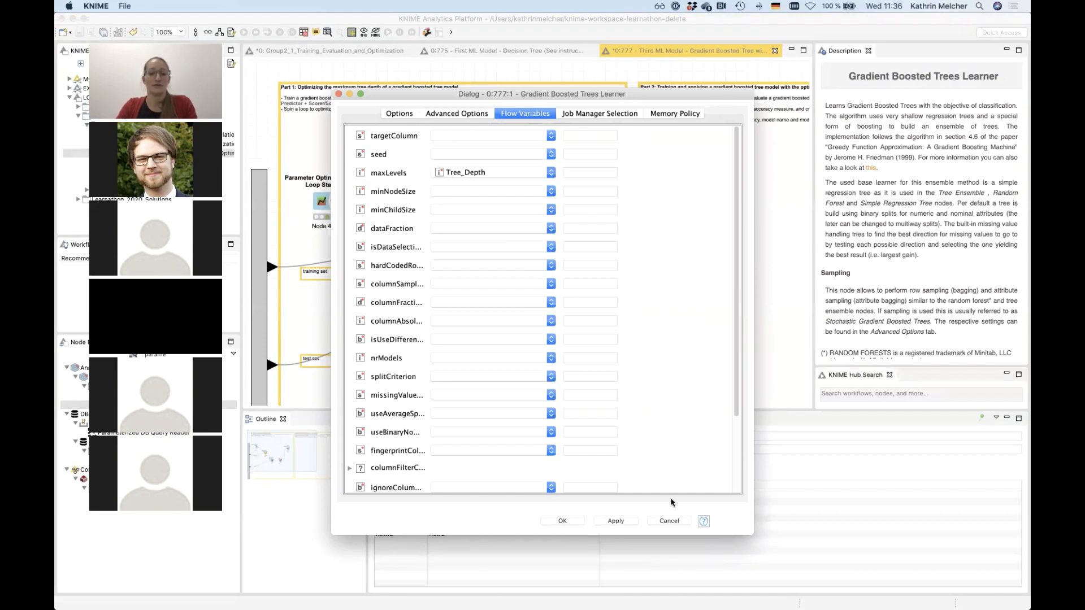
click(669, 520)
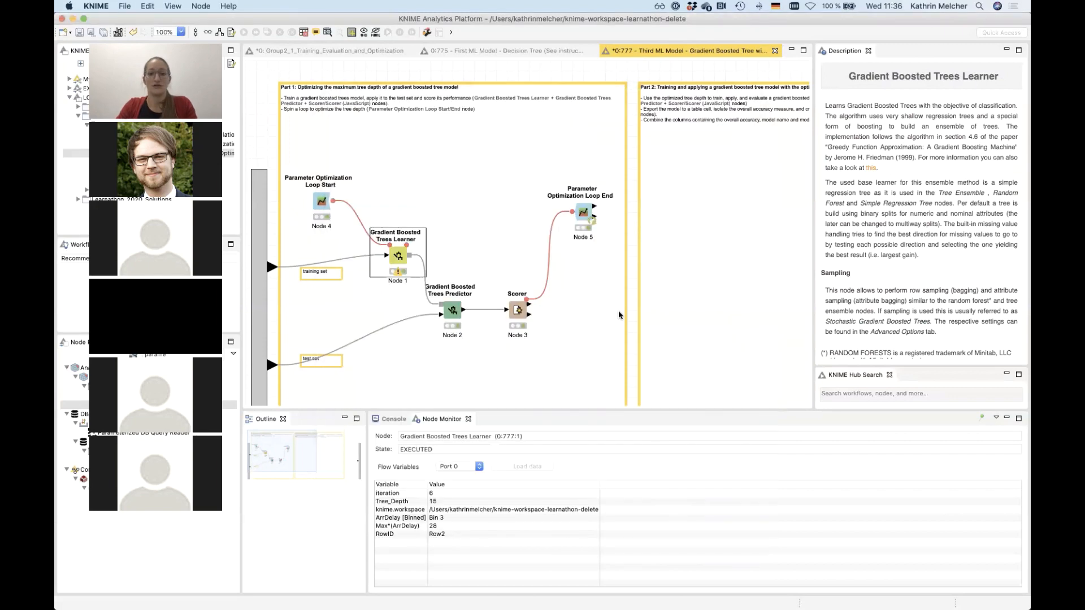
Examine the Parameter Optimization Loop End's All parameters table, widening the Tree_Depth column to compare the objective values per depth.
right_click(587, 213)
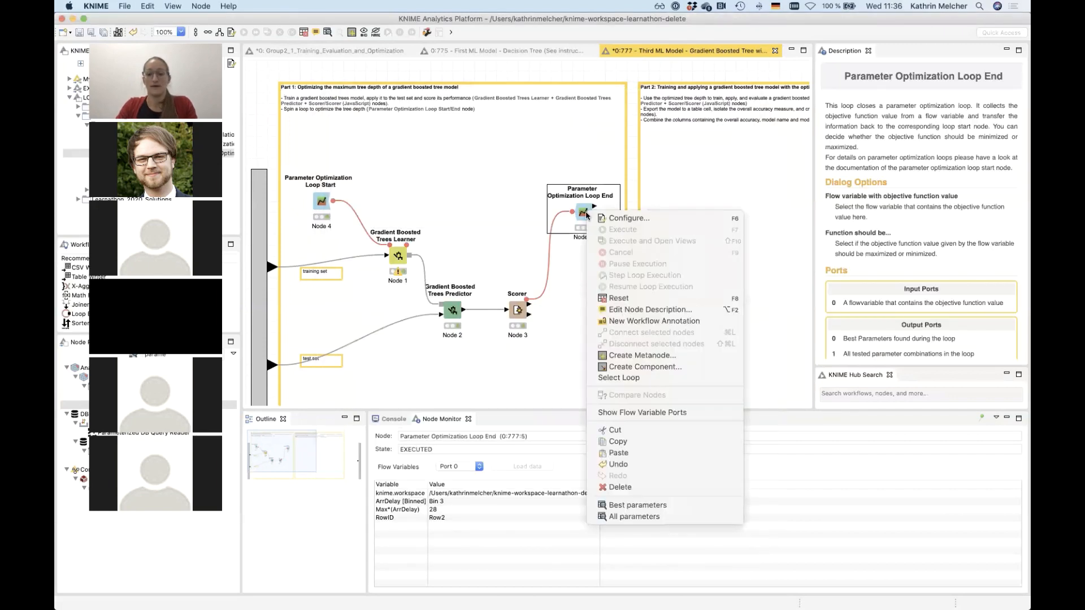
click(635, 517)
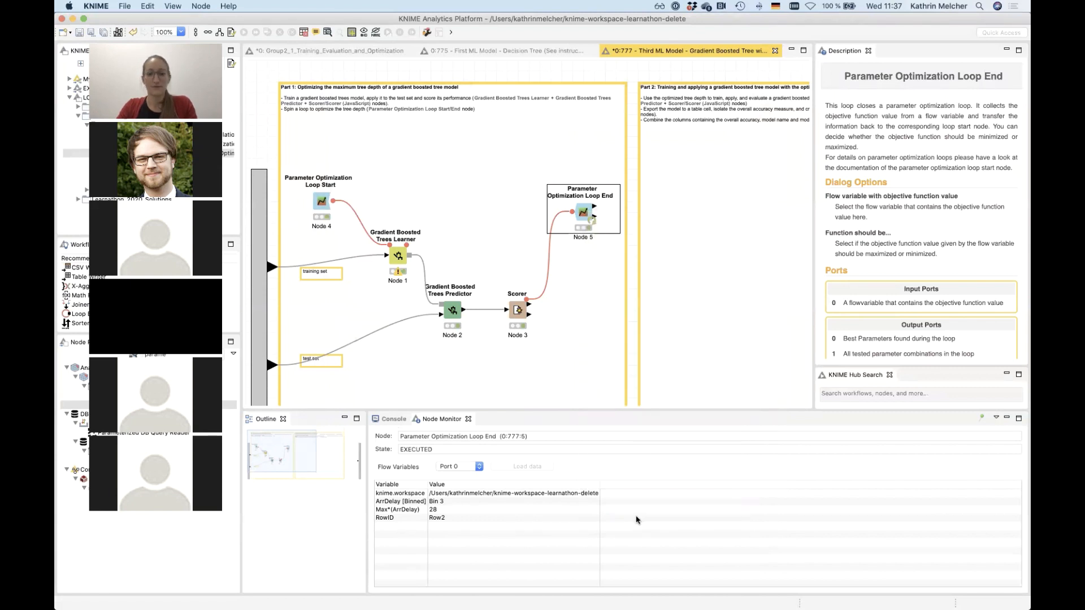
drag(364, 127, 514, 162)
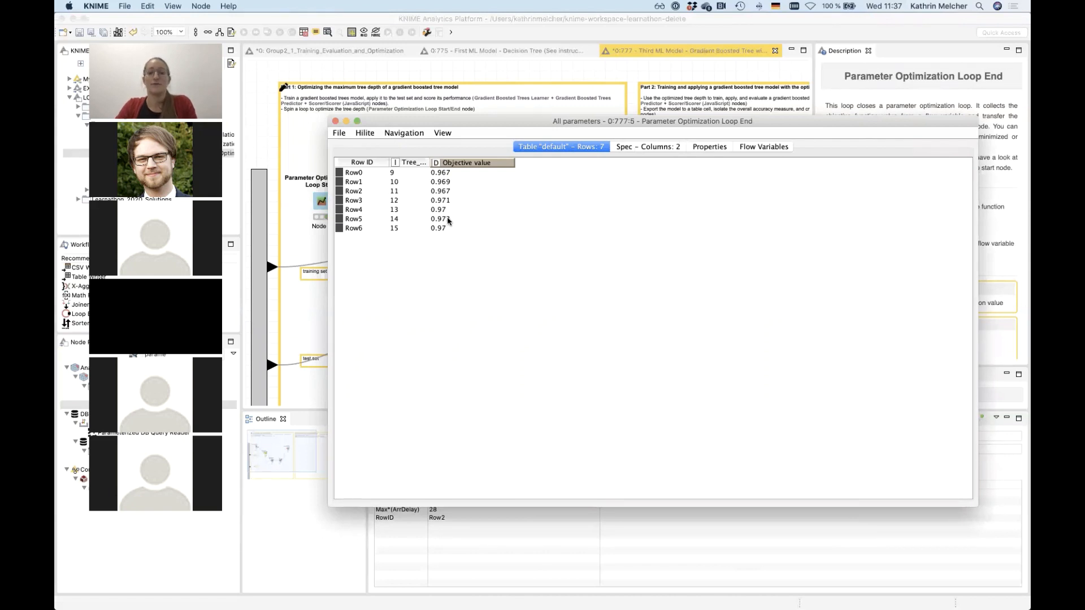
click(404, 218)
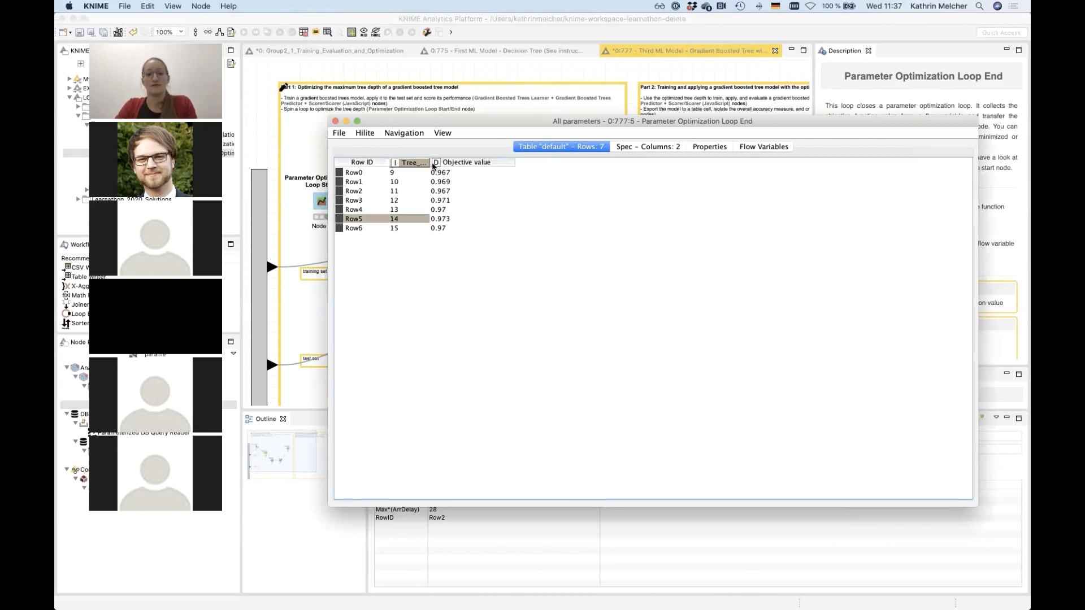
drag(428, 162, 455, 162)
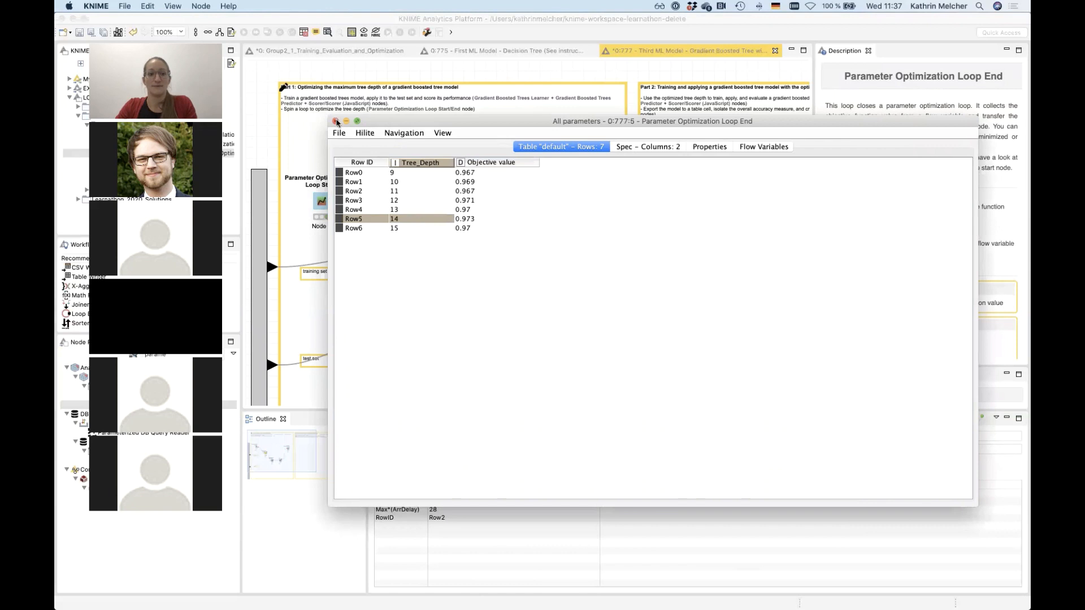
Examine the Parameter Optimization Loop End's Best parameters table with a widened Tree_Depth column, and close the table.
right_click(585, 211)
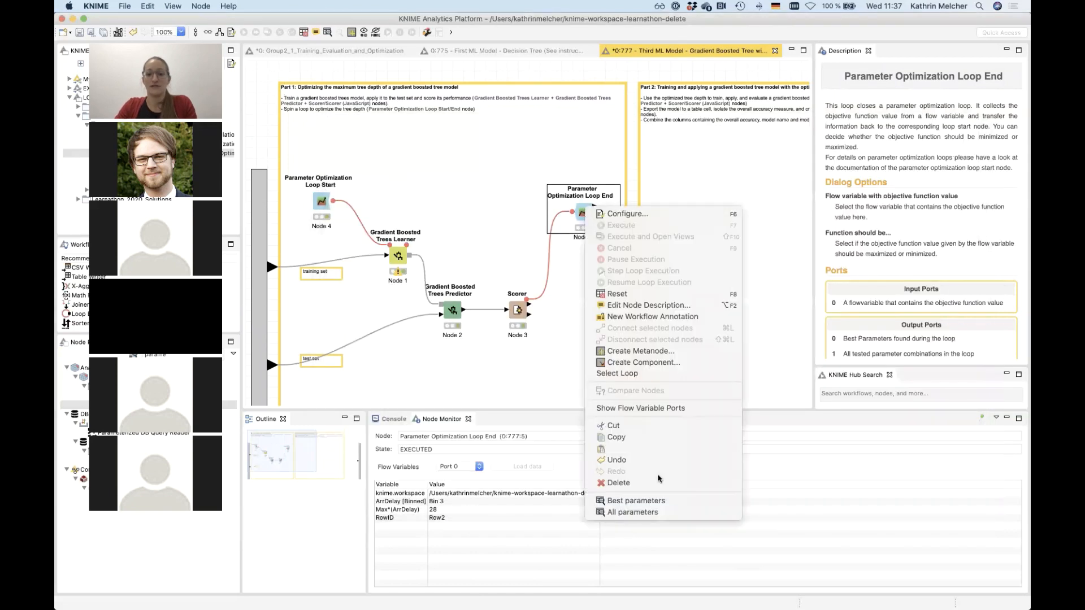
click(657, 502)
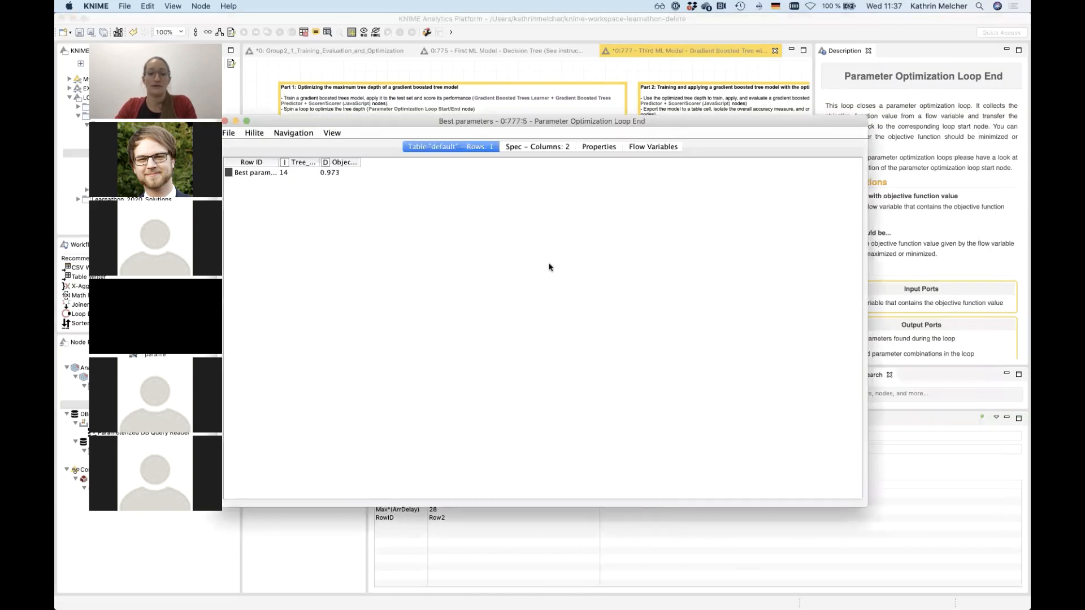
drag(412, 121, 502, 122)
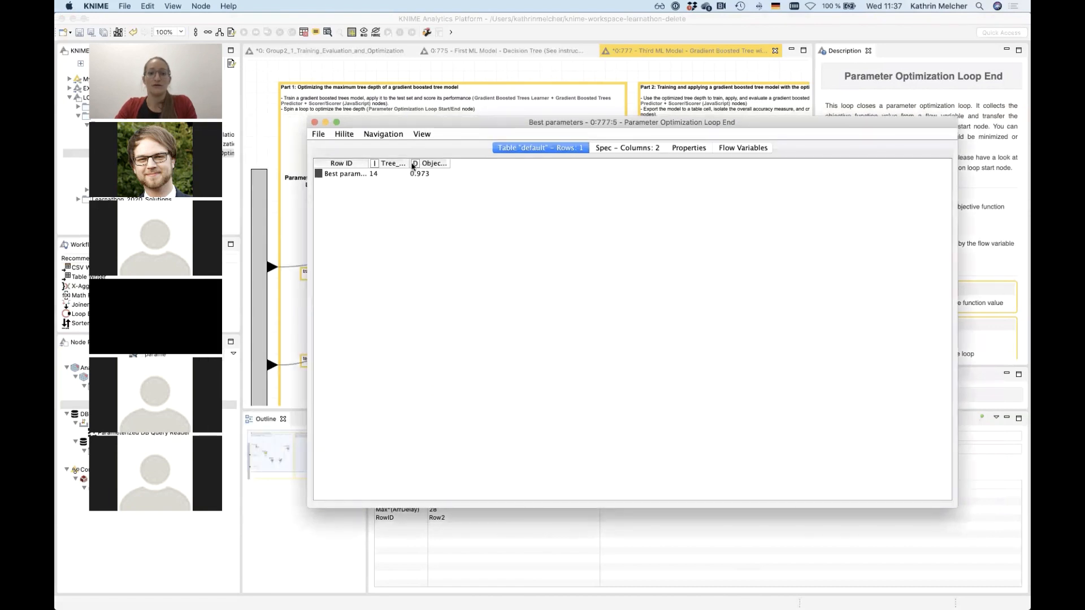
drag(408, 163, 437, 164)
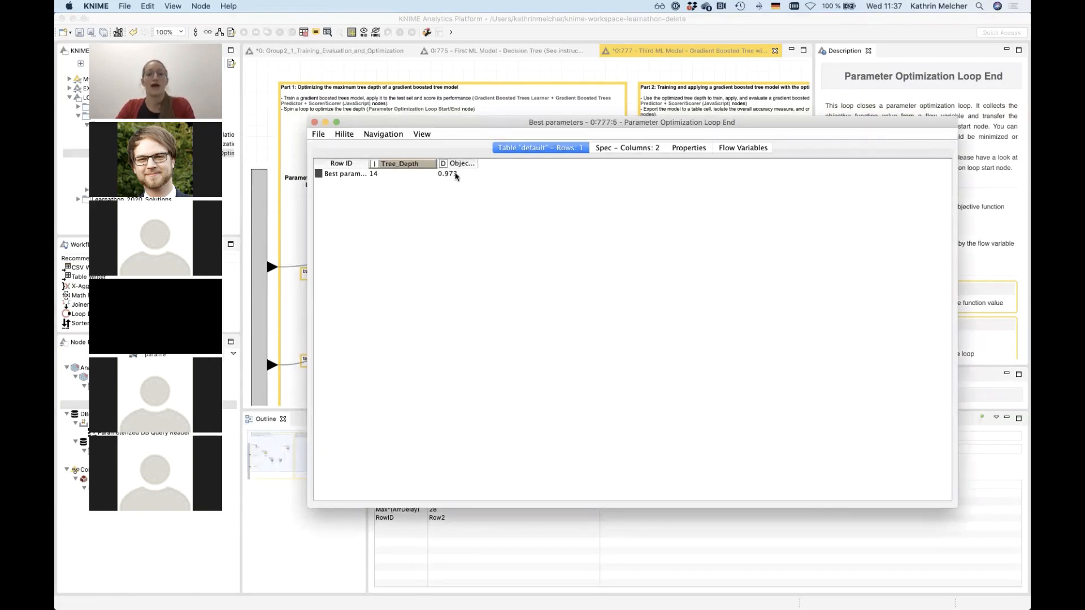
click(314, 122)
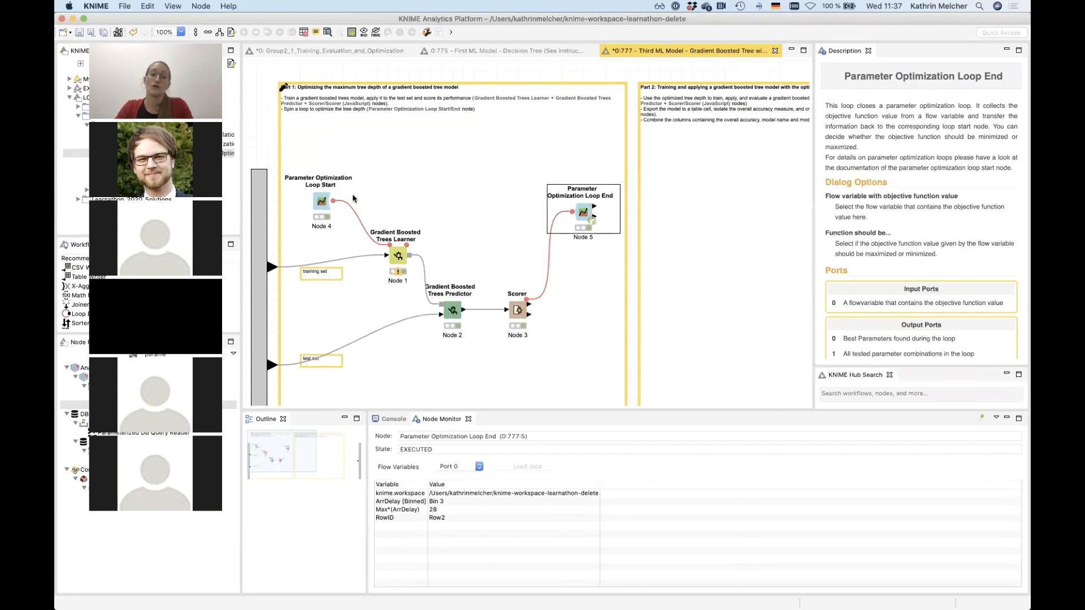
Review the Tree_Depth range and search strategy in the Parameter Optimization Loop Start's configuration, and leave it without changes.
double_click(321, 205)
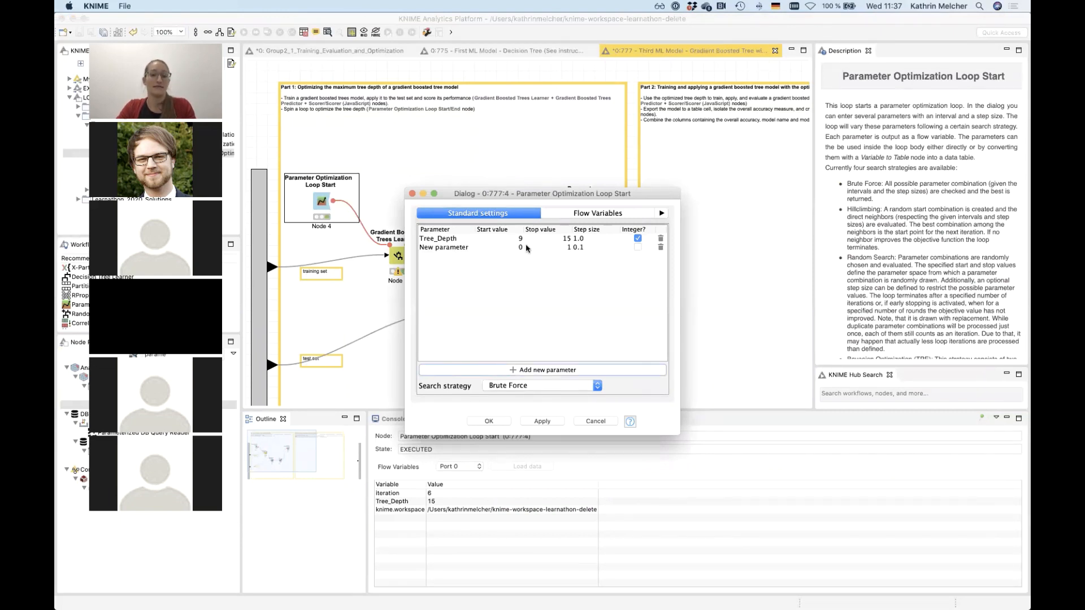
click(601, 422)
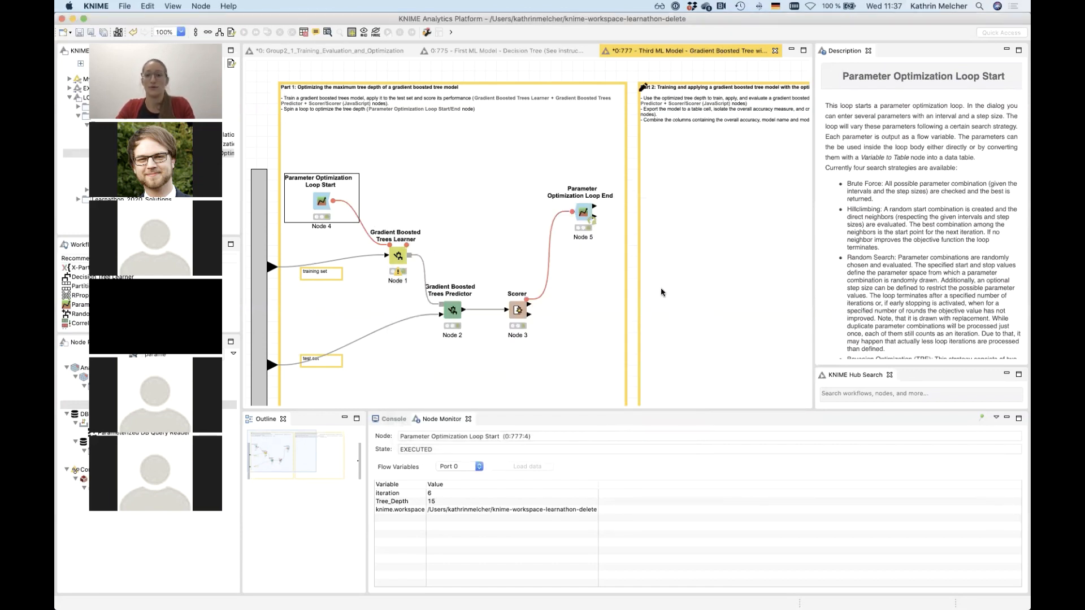
Search the node repository for "table" and add a Table Row to Variable node to the Part 2 area.
scroll(661, 291, right, 2)
scroll(661, 291, right, 10)
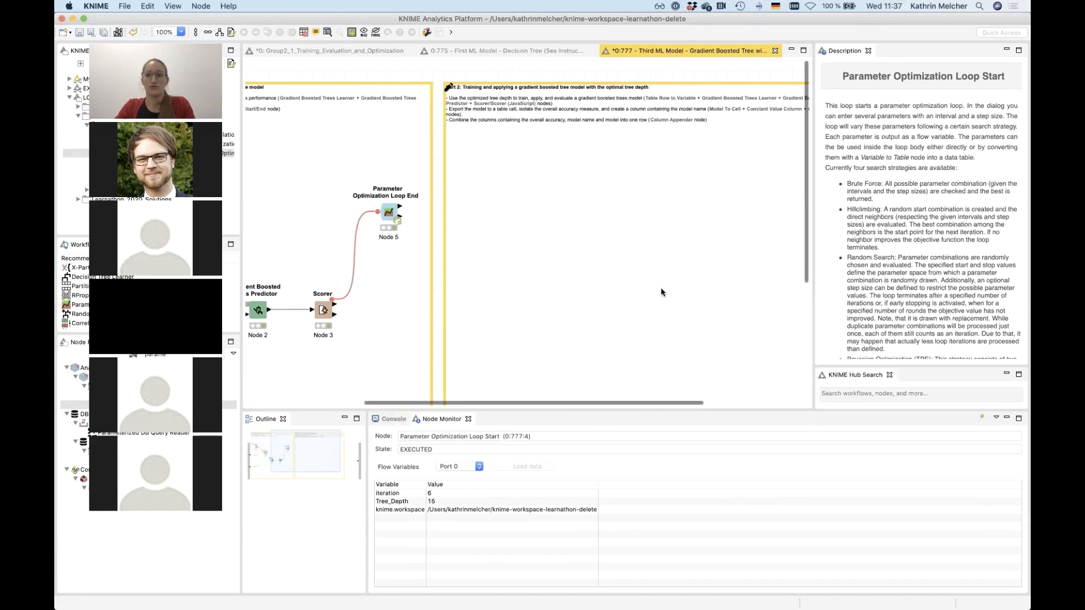
scroll(661, 291, right, 3)
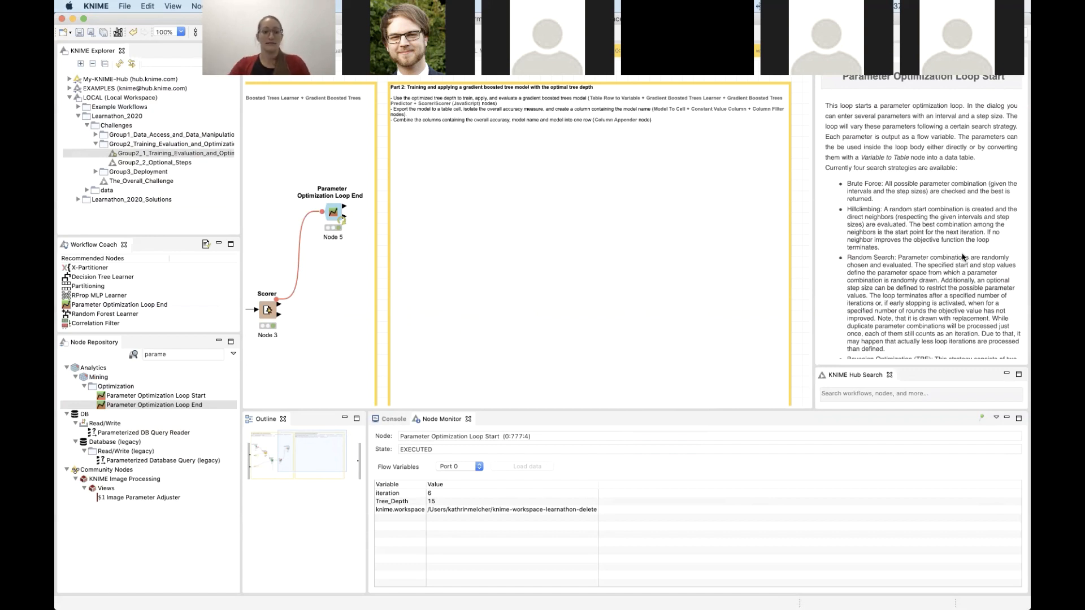
click(168, 354)
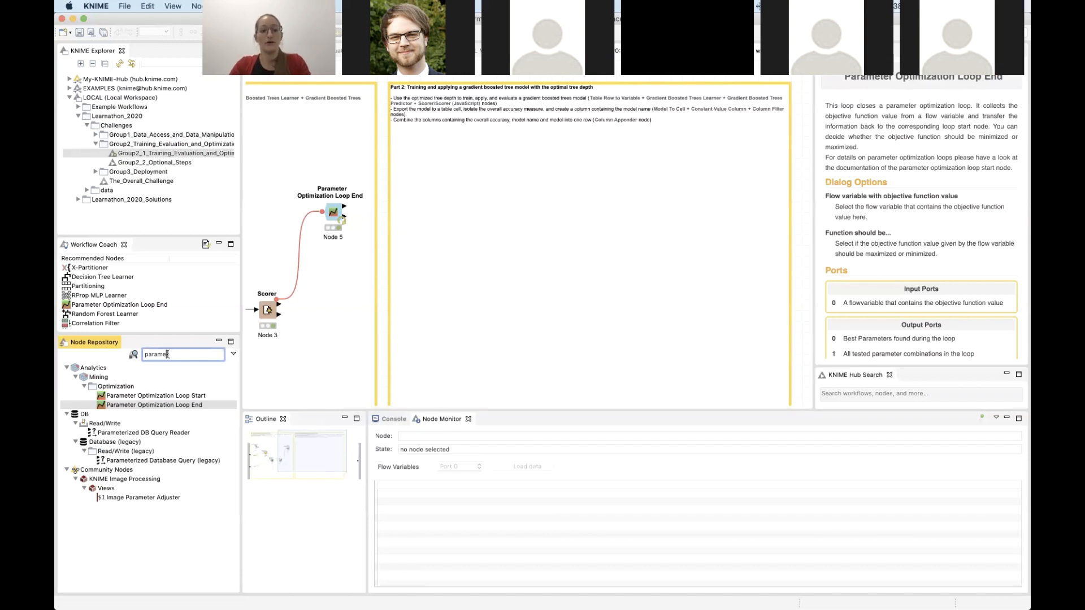
drag(168, 355, 128, 356)
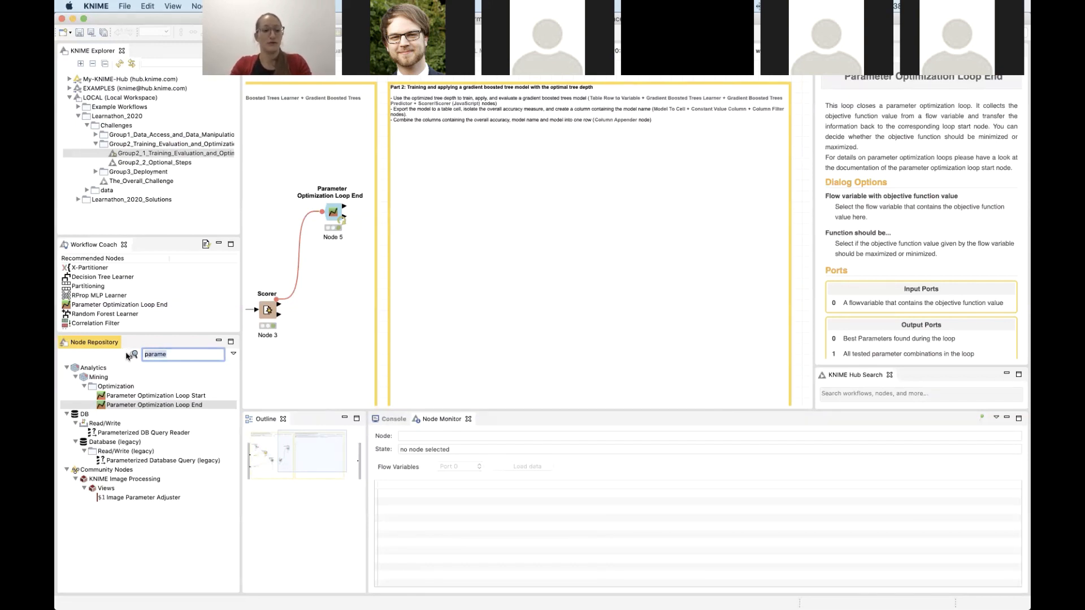
text(ta)
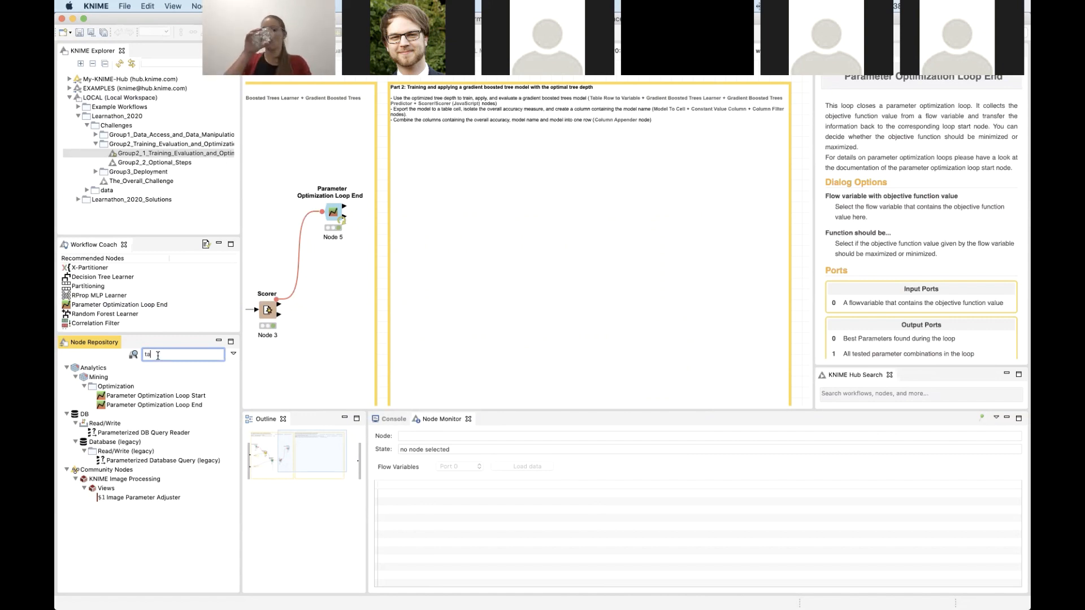
text(ble)
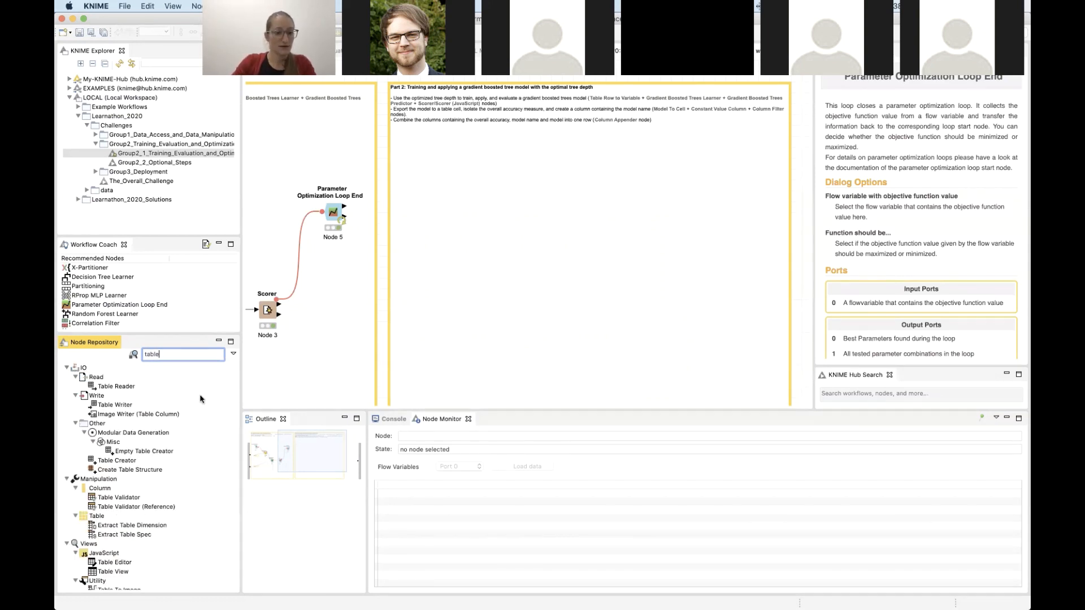
text( ro)
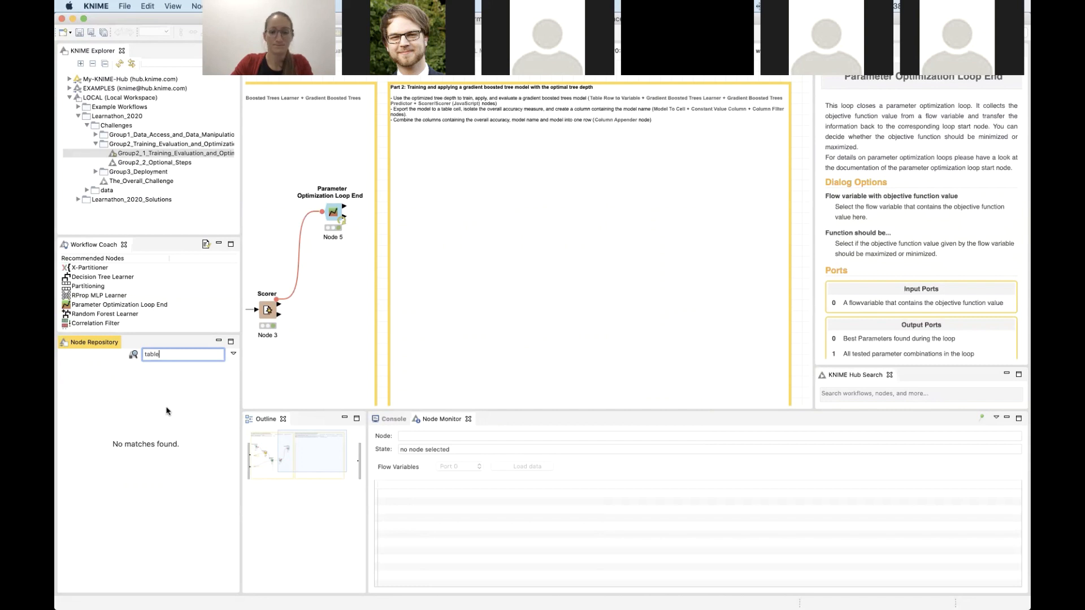
key(BackSpace)
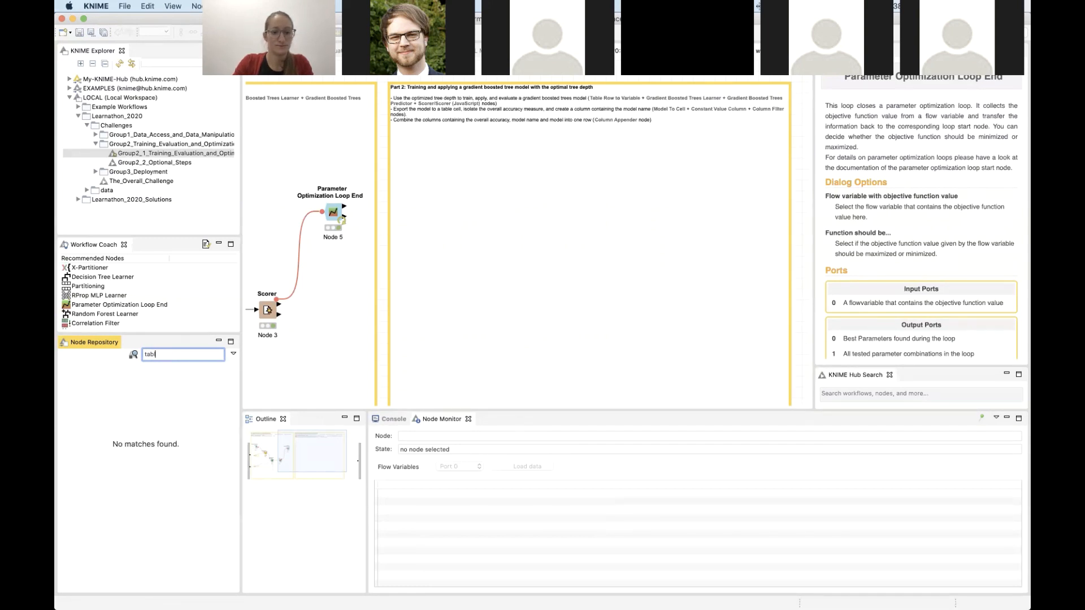
text(le)
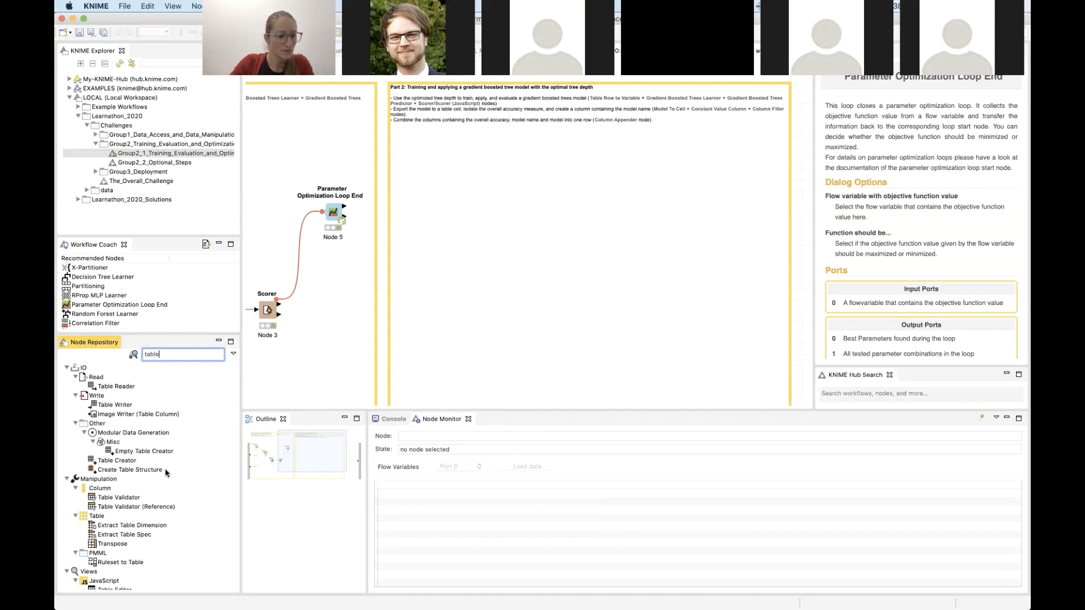
scroll(166, 502, down, 5)
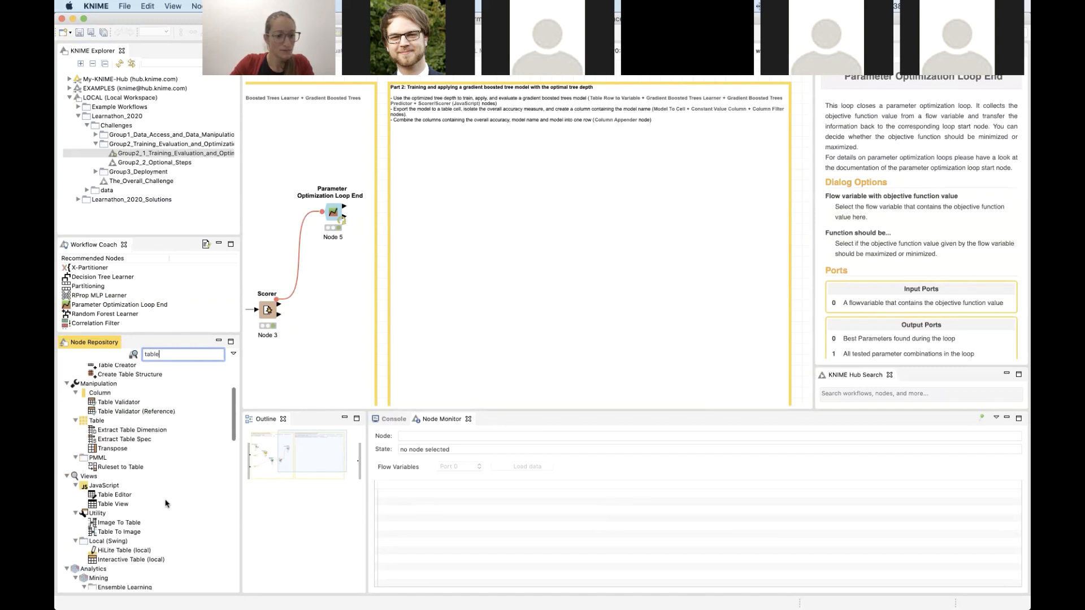
scroll(165, 502, down, 10)
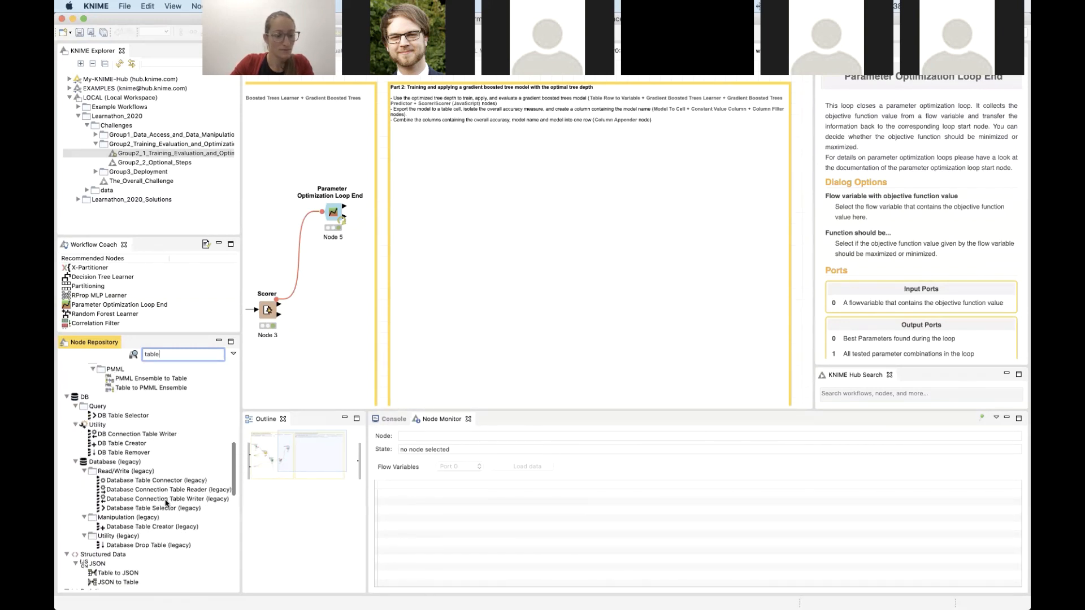
scroll(166, 503, down, 9)
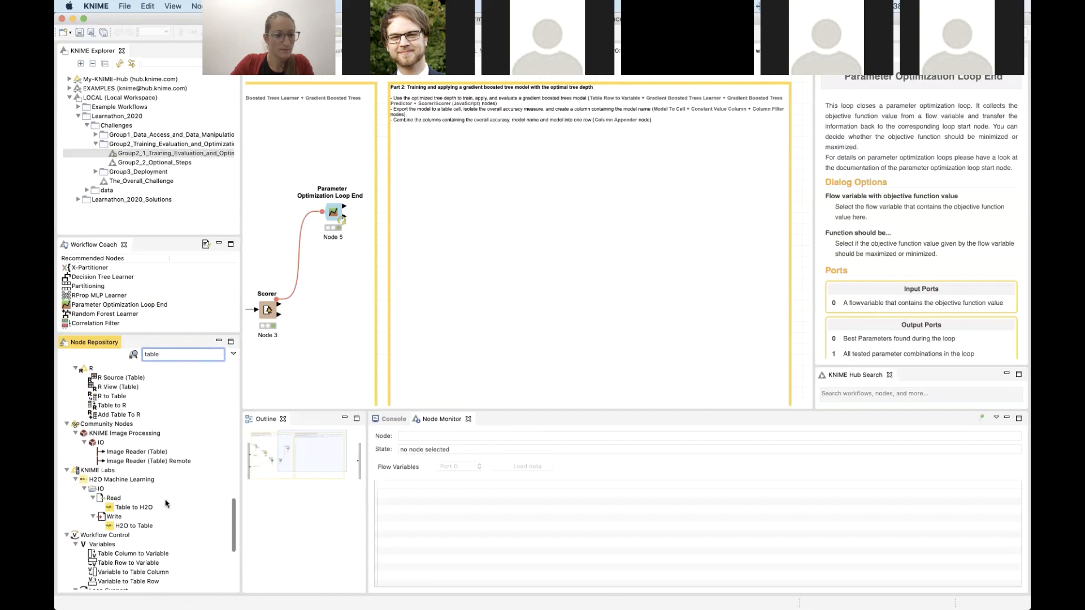
scroll(146, 507, down, 1)
drag(146, 507, 496, 198)
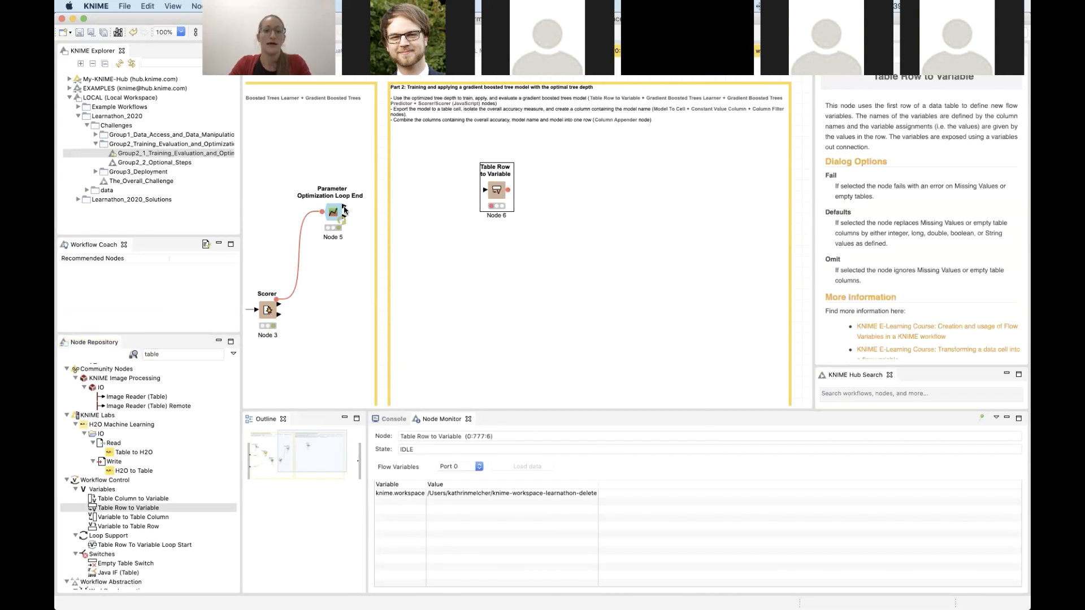
Review the Parameter Optimization Loop End's Best parameters table and close it.
click(343, 208)
right_click(337, 209)
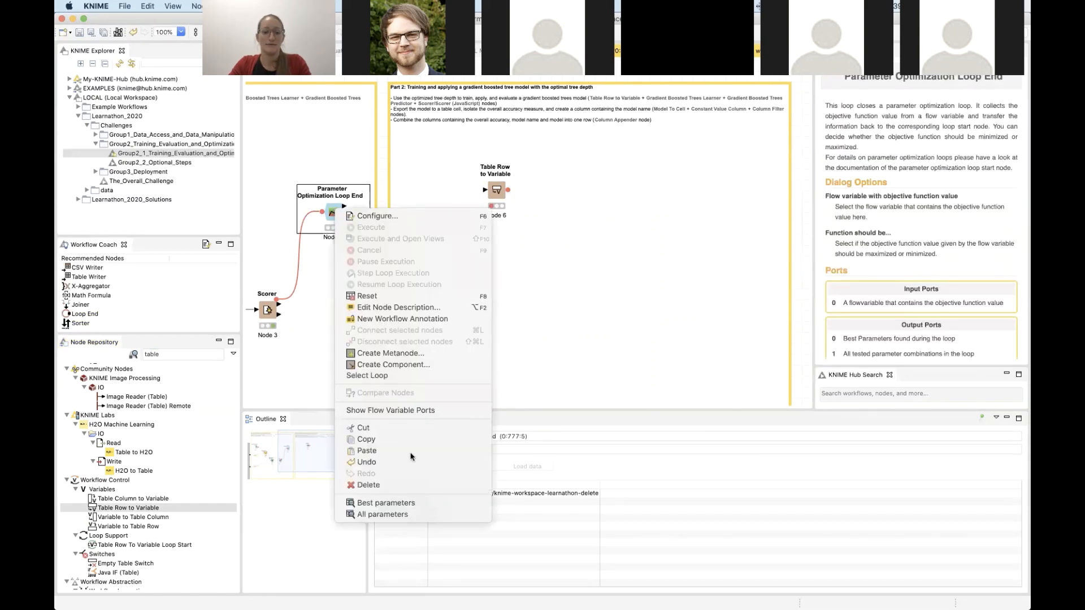
click(411, 503)
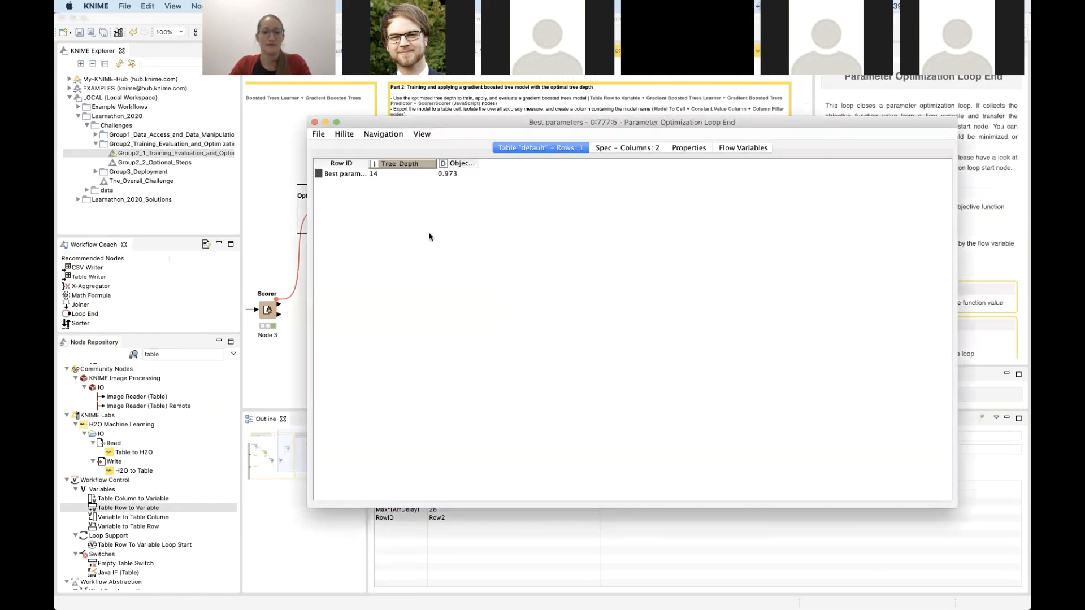
click(314, 123)
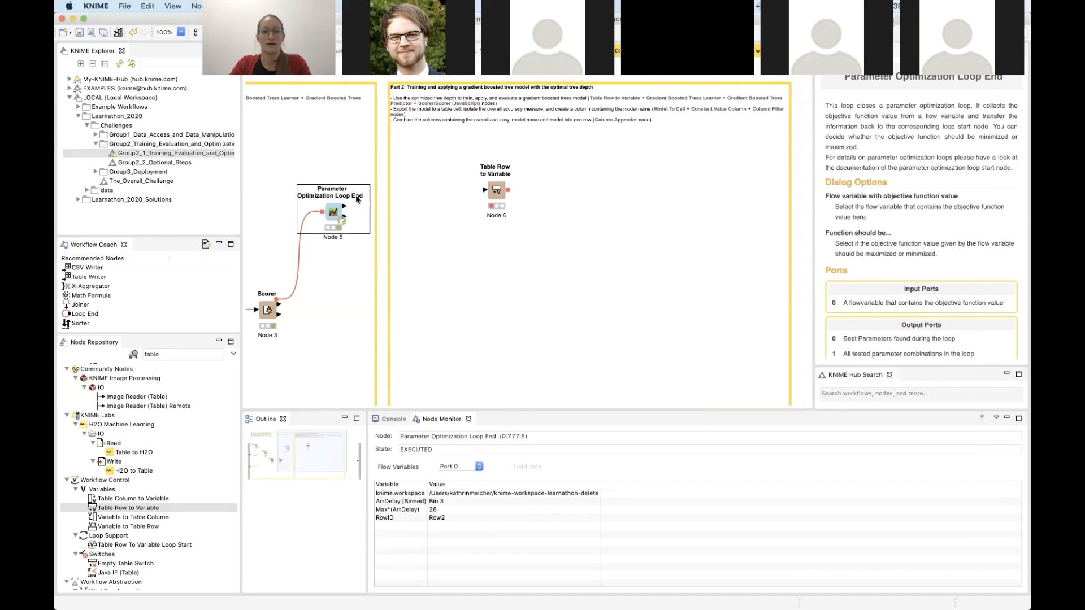
Connect the Loop End's Best parameters output to the Table Row to Variable node and execute that node.
drag(344, 208, 433, 203)
click(496, 192)
right_click(433, 202)
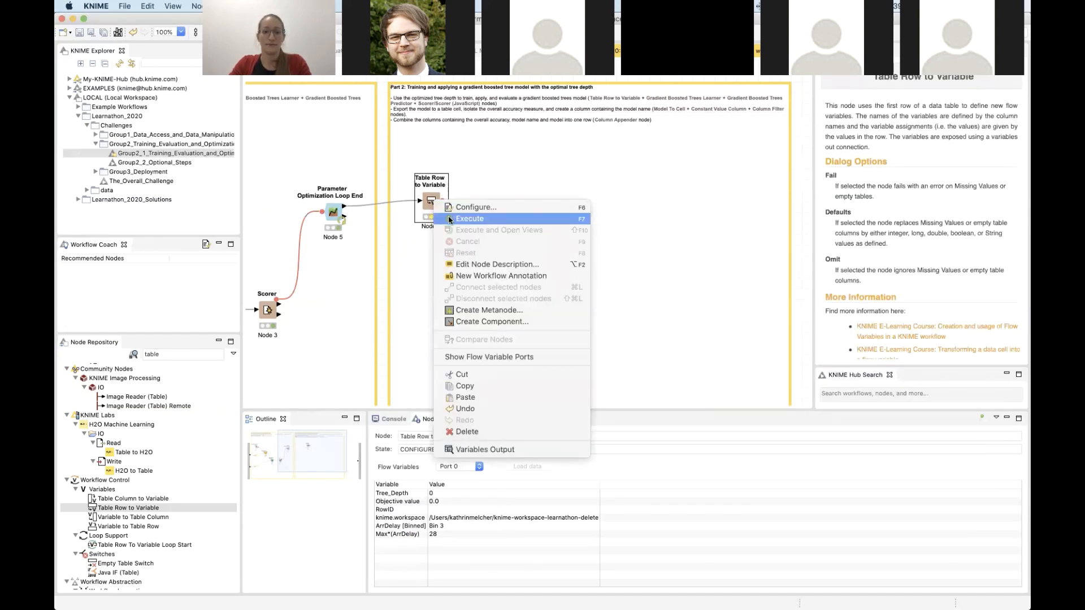
click(457, 218)
Inspect the flow variables in the Table Row to Variable node's output and close the view.
right_click(433, 202)
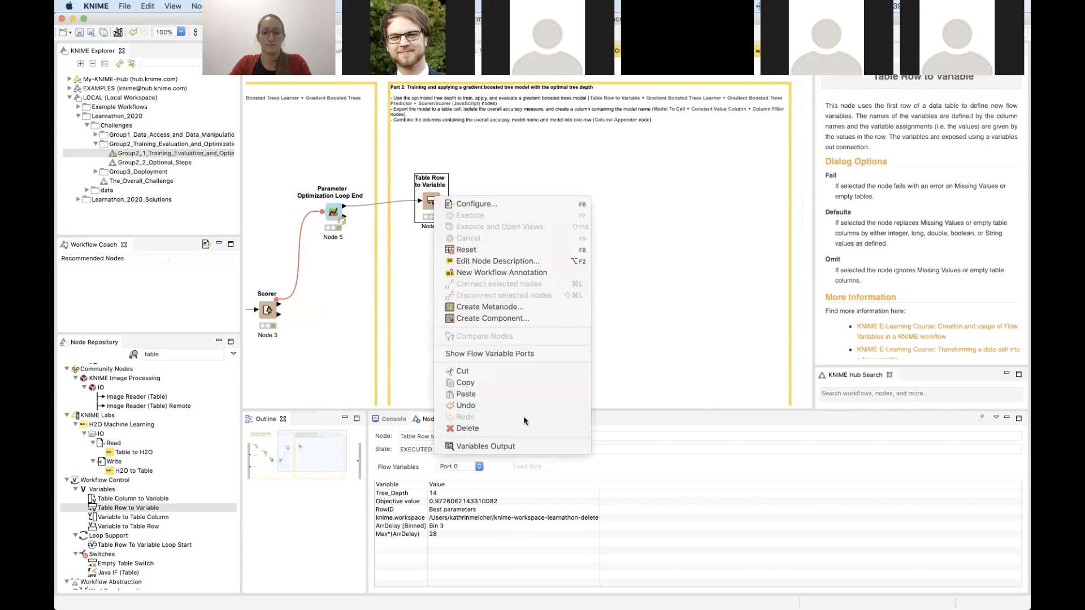
click(516, 446)
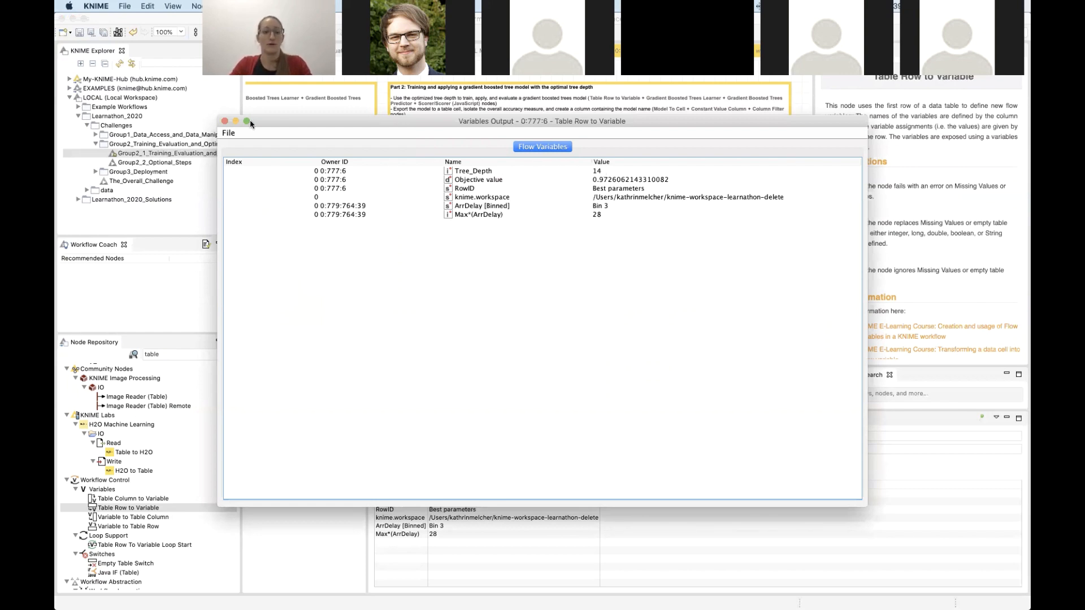
click(224, 123)
Duplicate the Gradient Boosted Trees Learner, Gradient Boosted Trees Predictor and Scorer nodes and place the copies in the Part 2 area.
scroll(476, 368, left, 5)
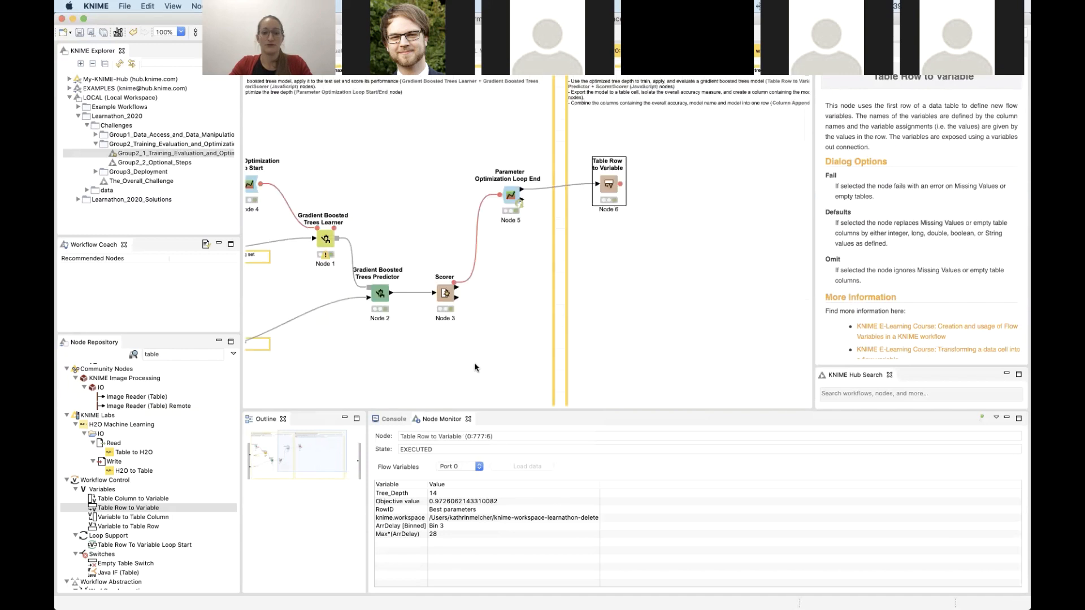
scroll(474, 368, right, 2)
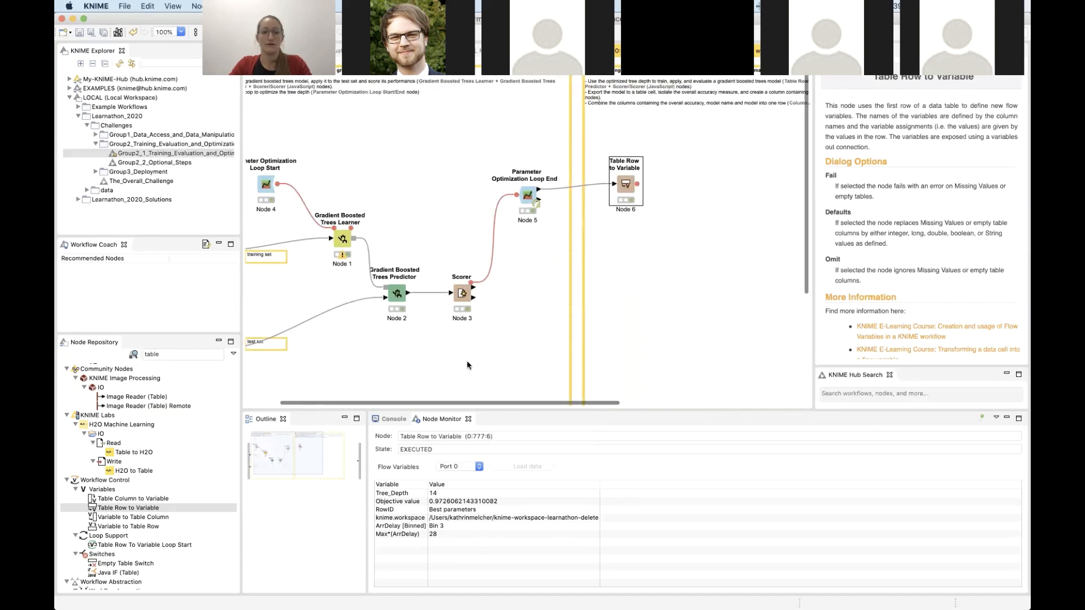
shift+click(341, 240)
shift+click(396, 294)
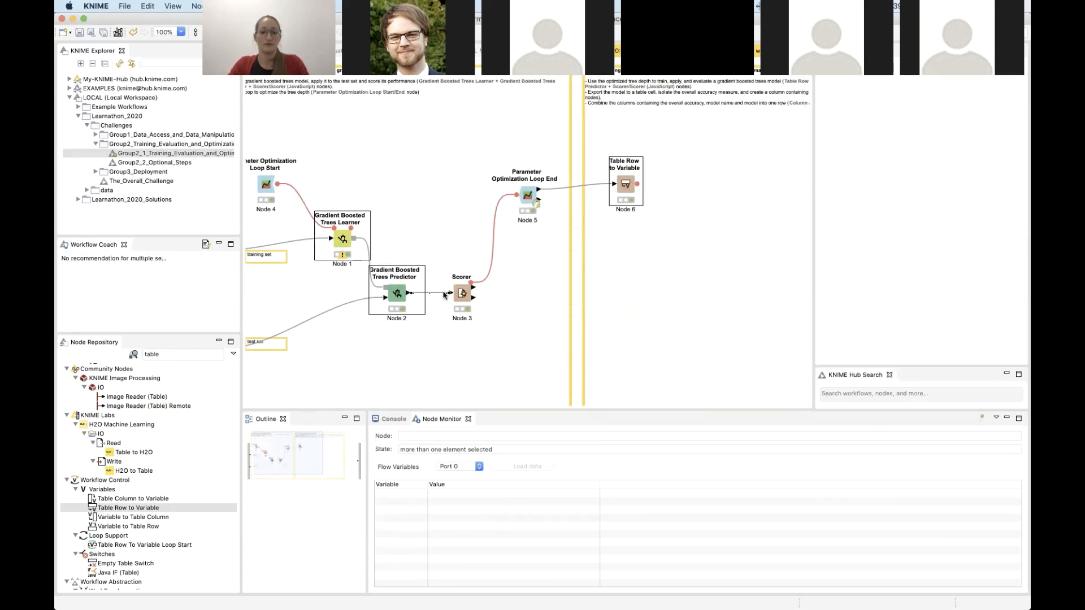
shift+click(461, 294)
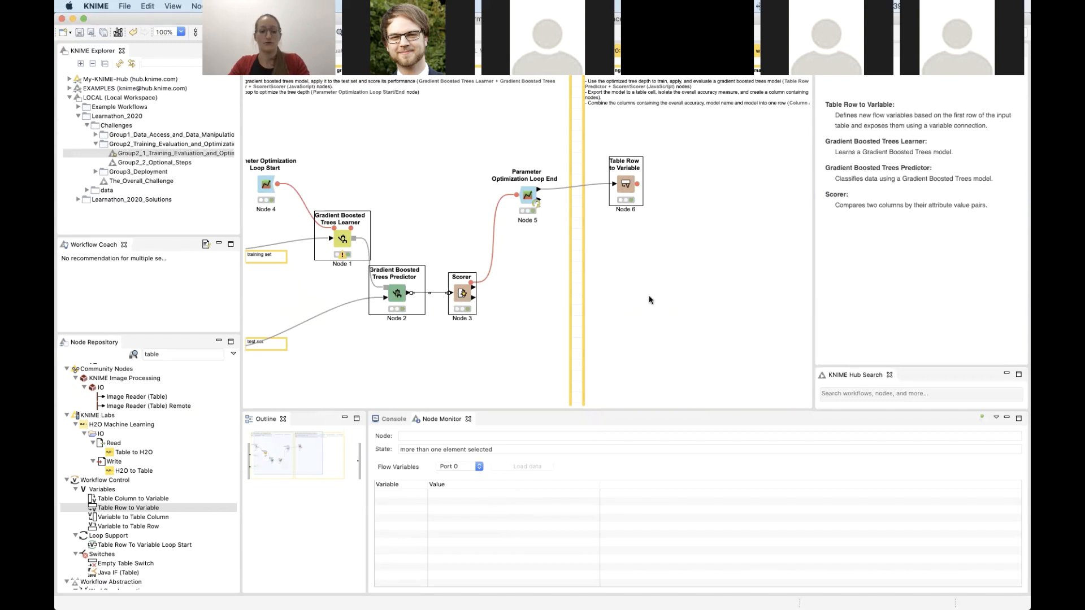
key(super+c)
scroll(648, 298, right, 3)
key(super+v)
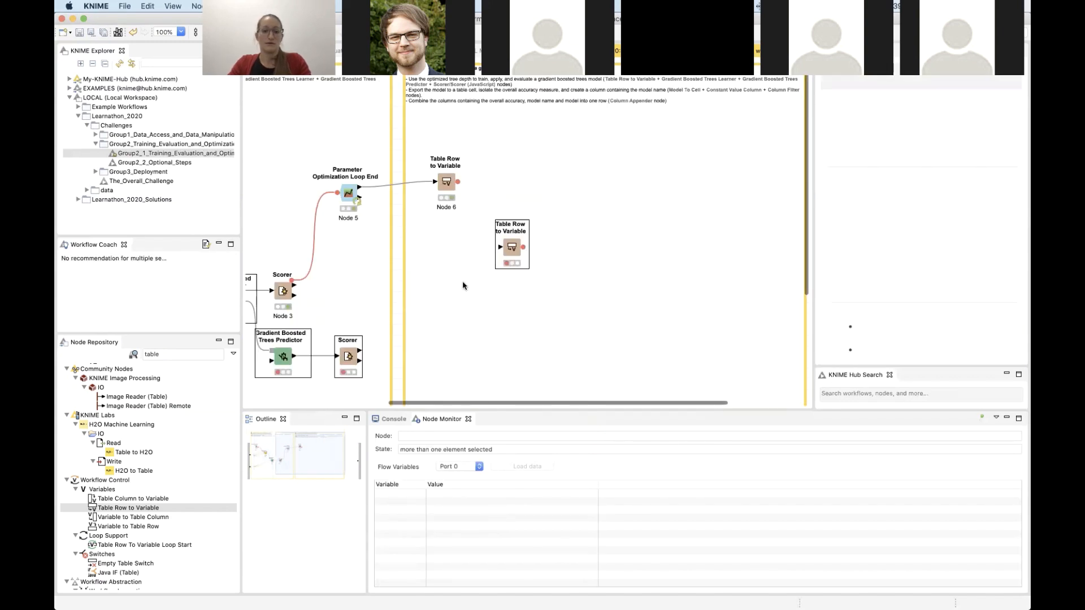
mouse_move(398, 357)
mouse_down()
mouse_move(625, 319)
mouse_move(660, 332)
mouse_up()
scroll(673, 300, right, 5)
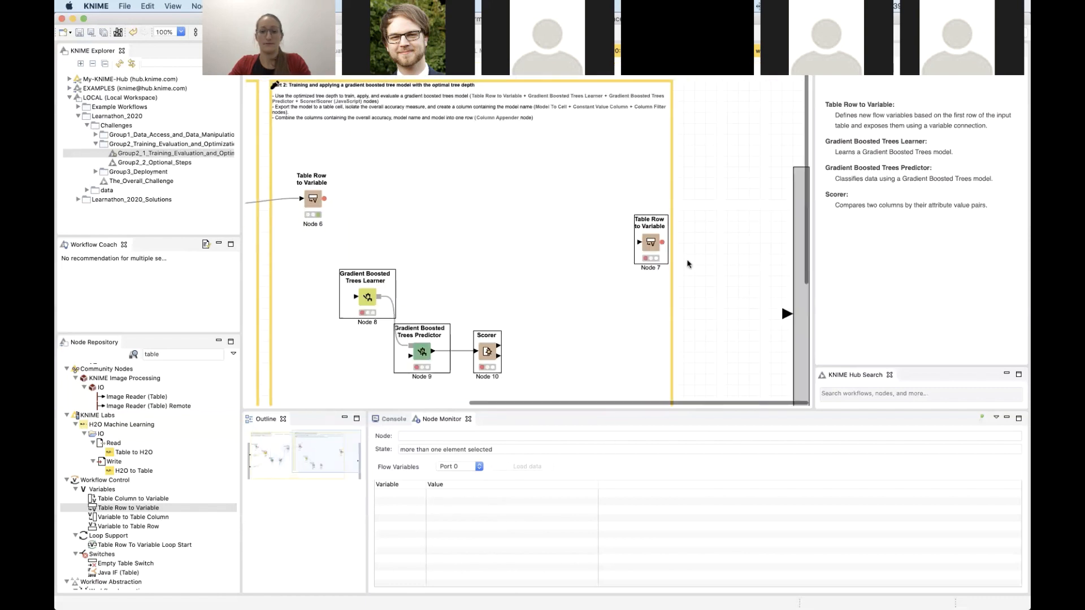
Delete the extra Table Row to Variable copy and connect the original's flow variable output to the copied Gradient Boosted Trees Learner.
click(656, 244)
right_click(656, 244)
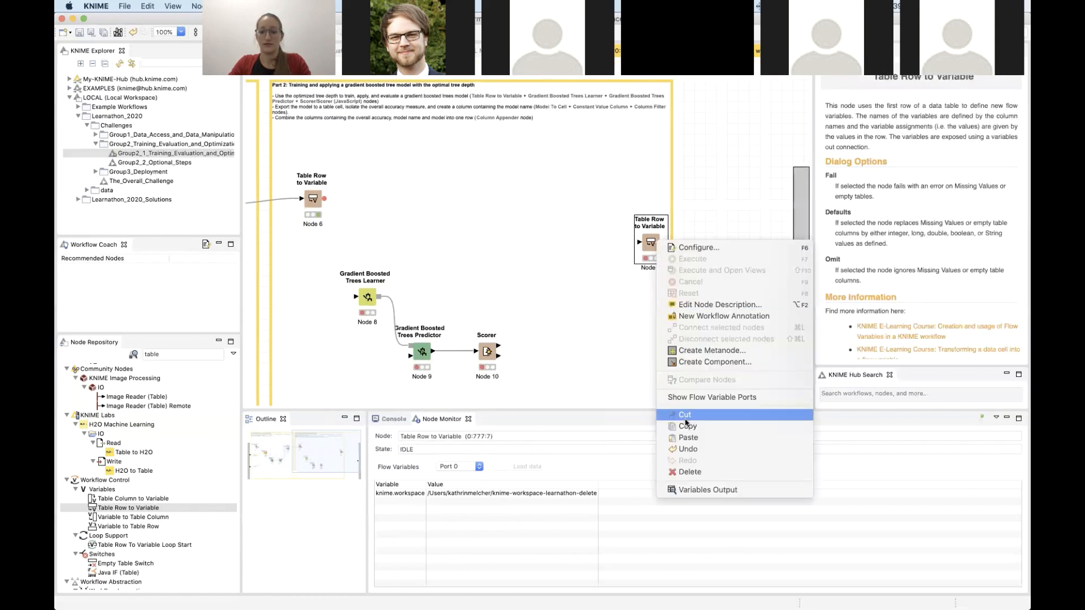
click(689, 471)
drag(324, 199, 364, 287)
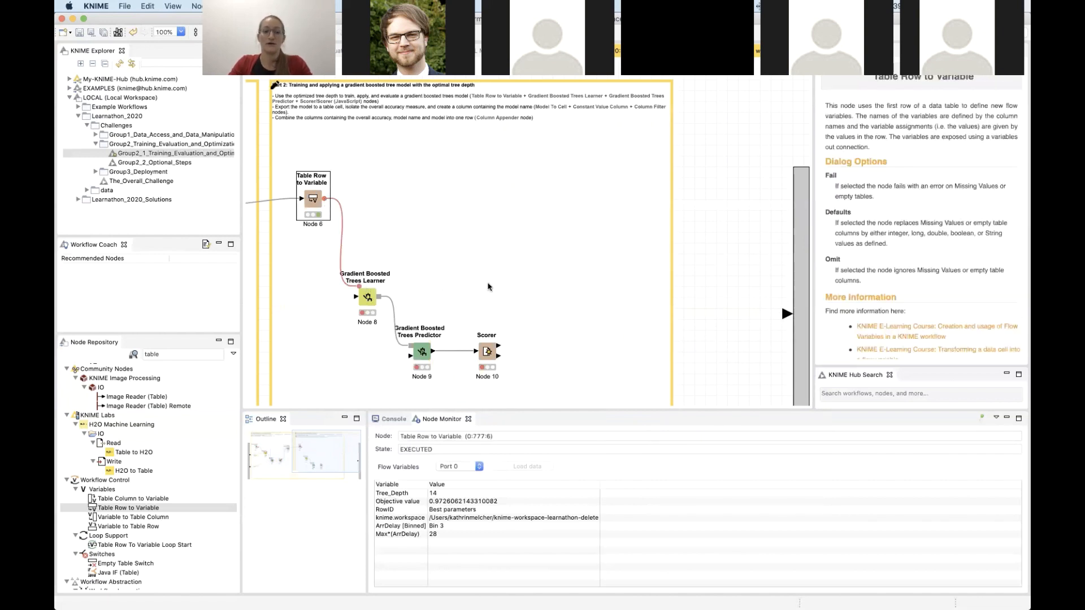
Connect the training set input to the Part 2 Gradient Boosted Trees Learner and the test set input to its Predictor.
scroll(489, 286, left, 1)
scroll(489, 286, left, 4)
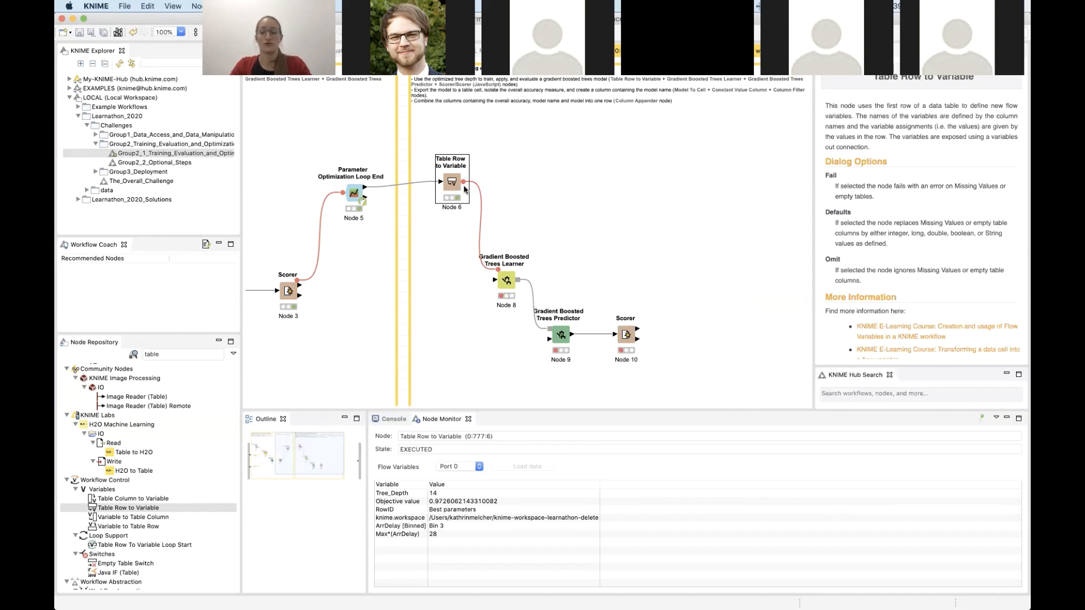
scroll(428, 348, left, 5)
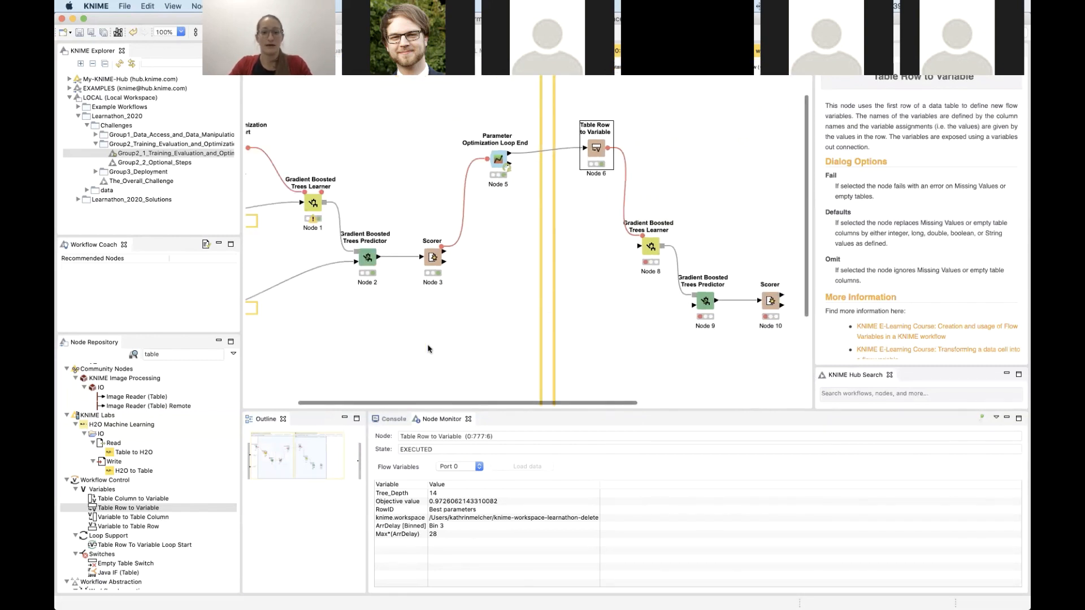
scroll(489, 302, left, 1)
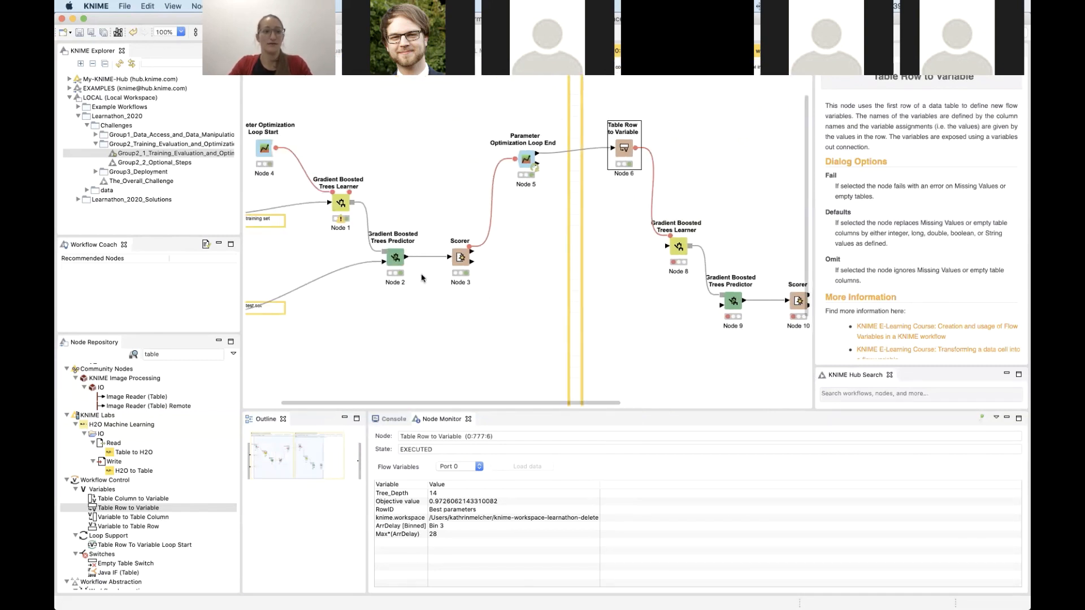
click(180, 32)
click(172, 102)
scroll(281, 215, left, 1)
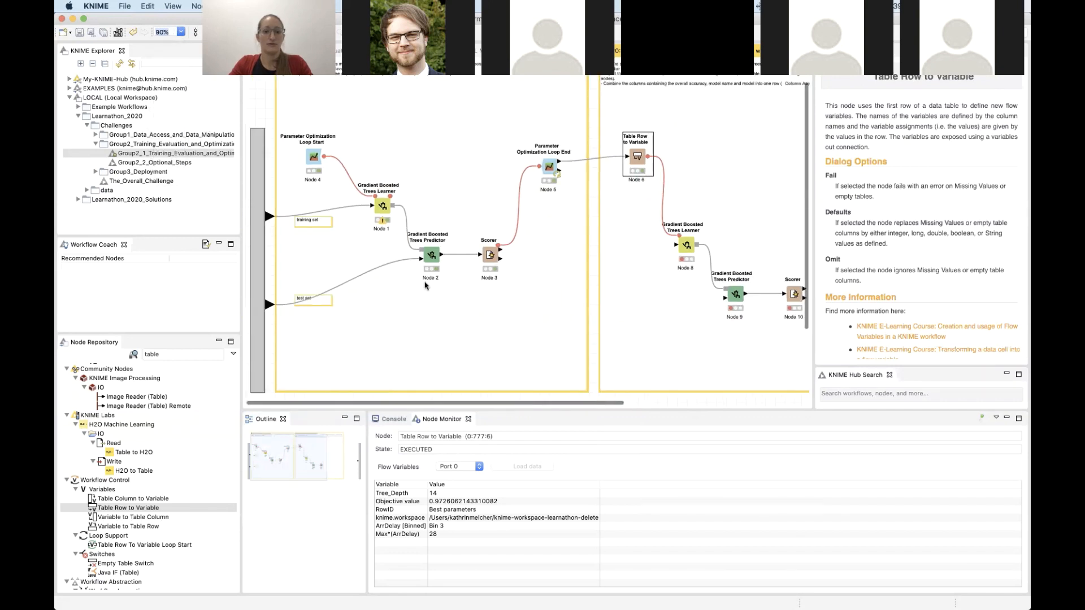
drag(267, 217, 678, 246)
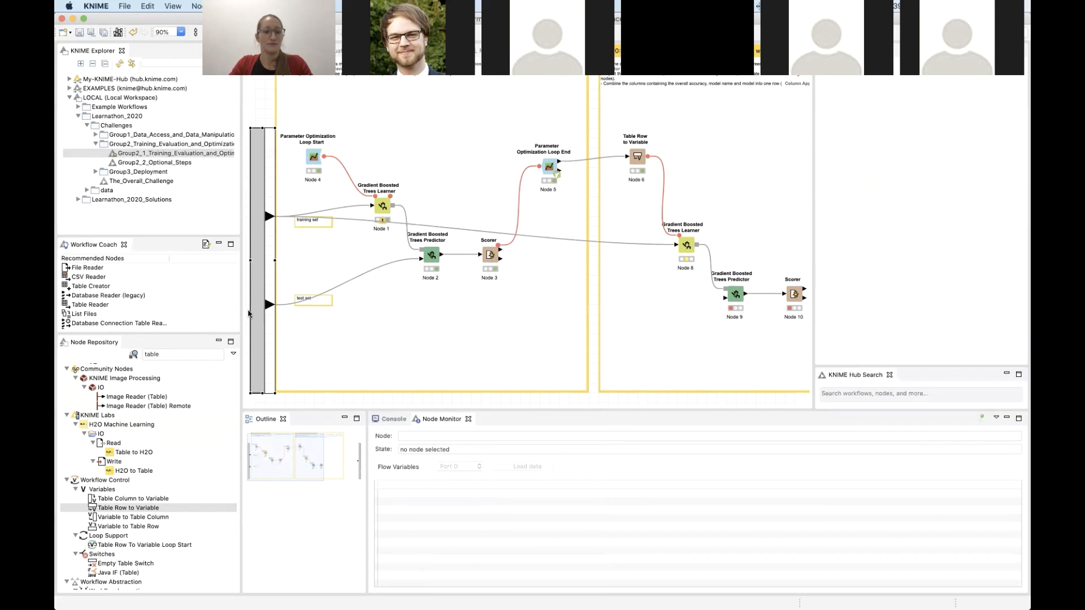
drag(269, 306, 728, 299)
Check in the Part 2 Gradient Boosted Trees Learner's configuration that the Tree_Depth flow variable controls maxLevels, and accept the settings.
click(691, 246)
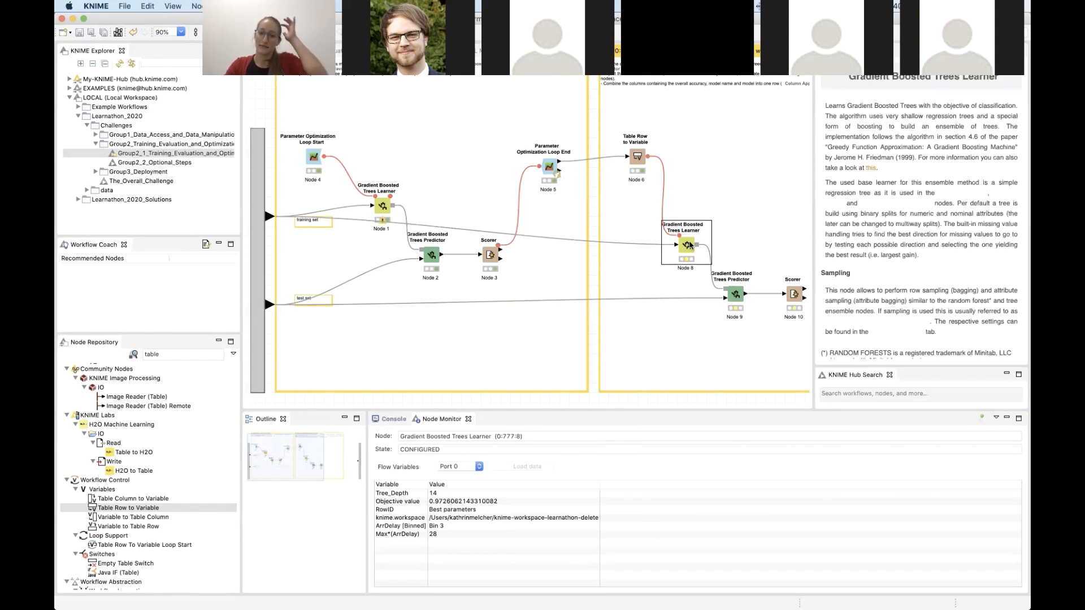
double_click(691, 246)
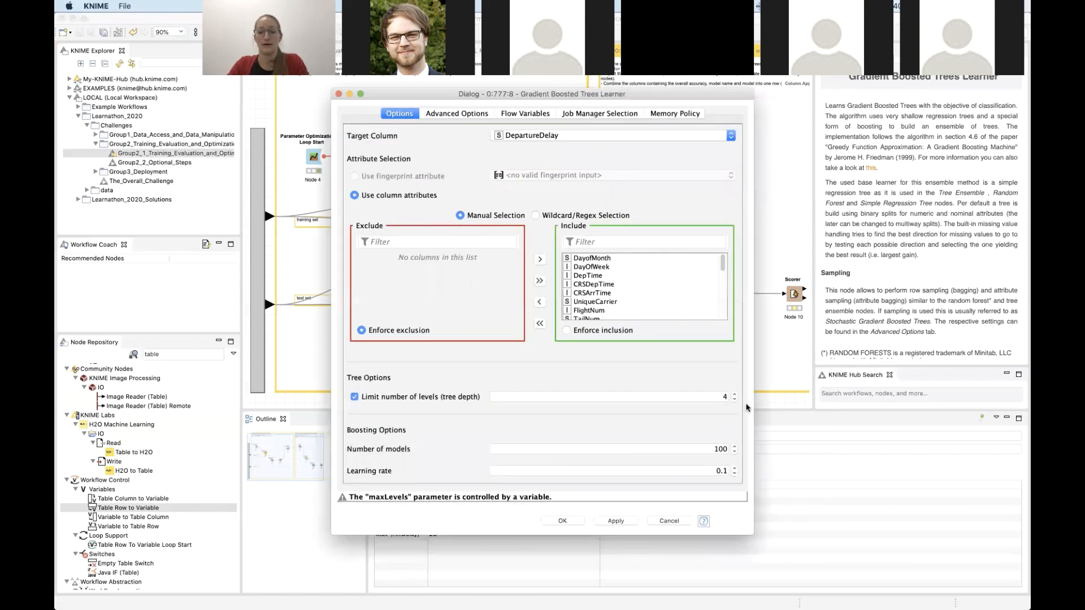
click(523, 113)
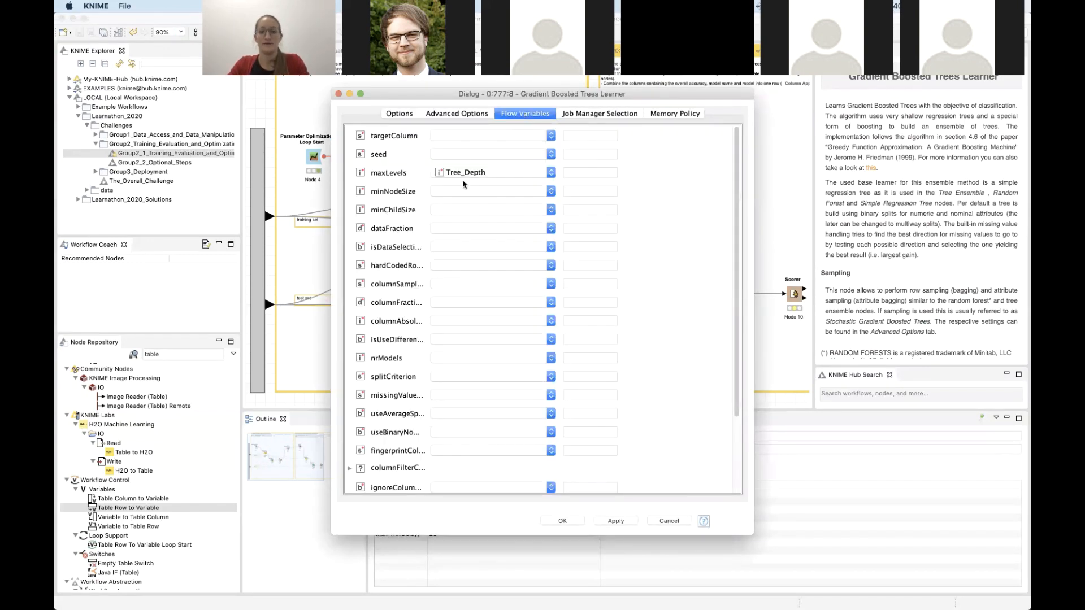
click(387, 117)
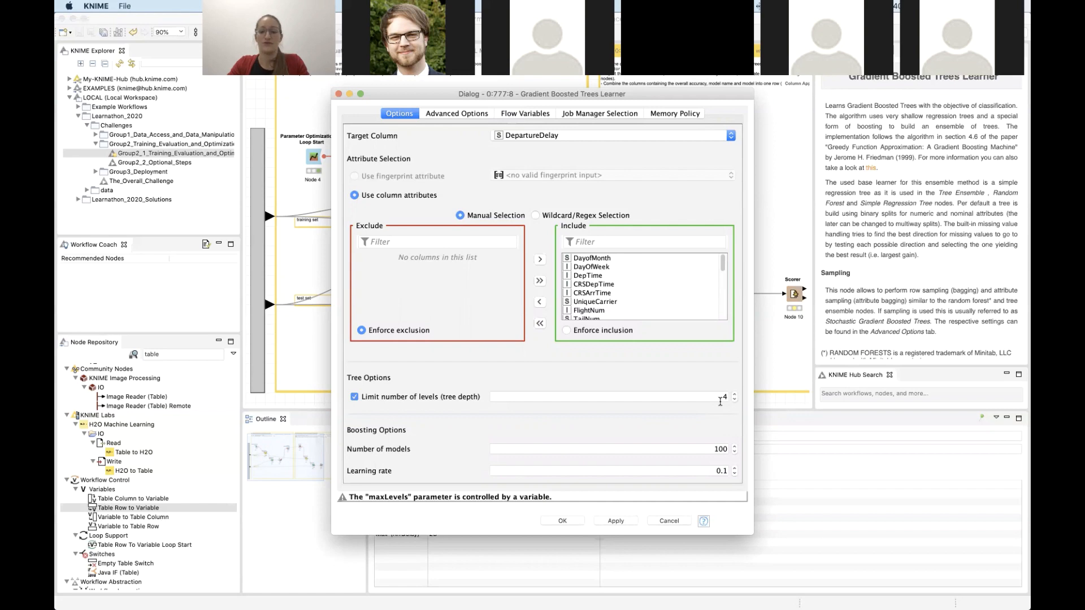
click(562, 521)
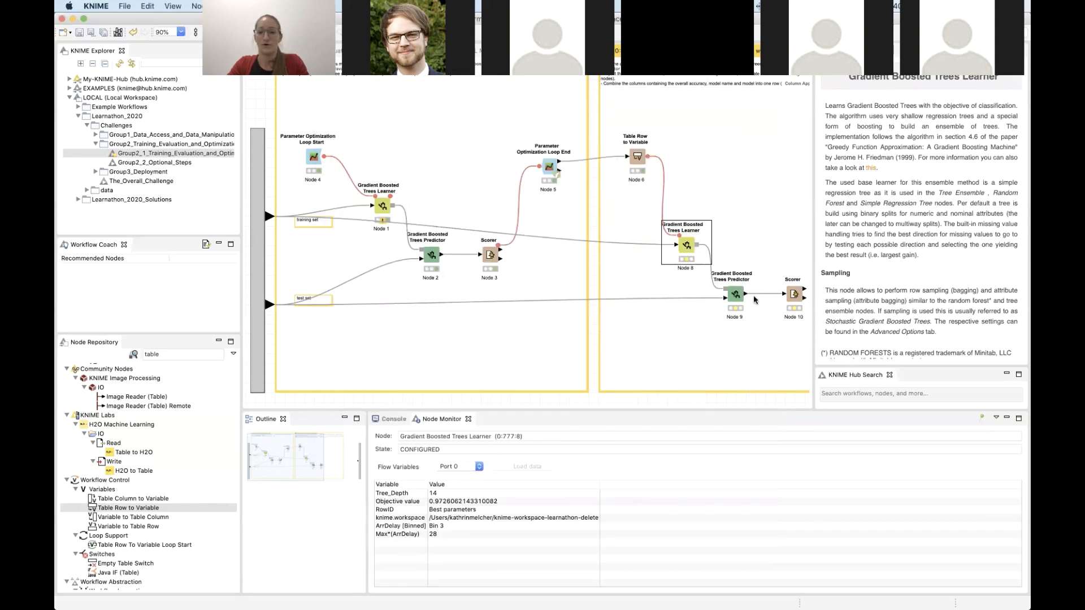
Execute the Part 2 Scorer node together with its upstream Learner and Predictor.
scroll(754, 295, right, 5)
right_click(654, 301)
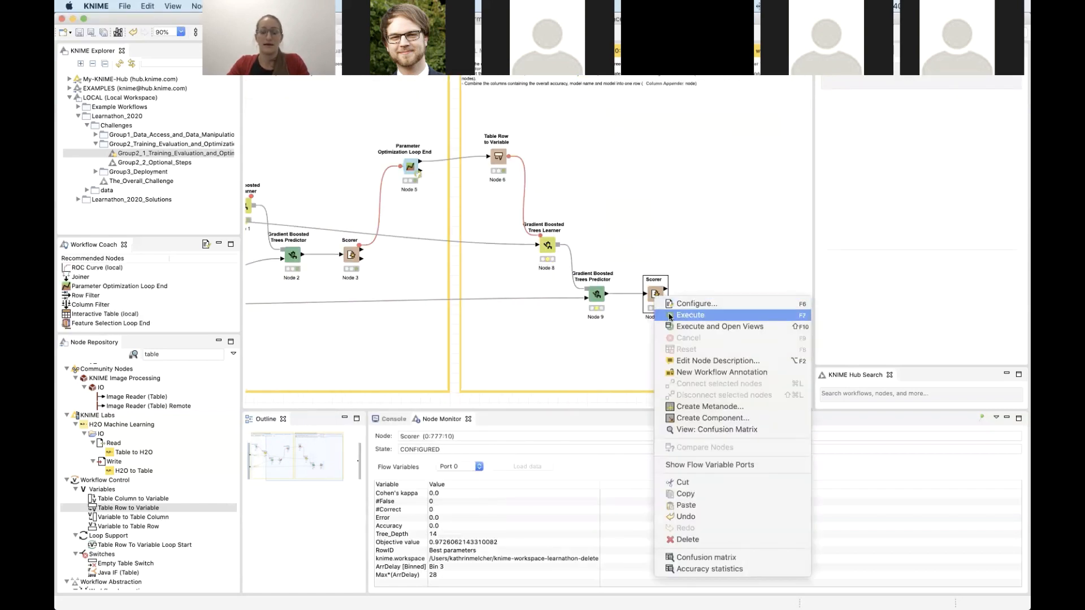
click(671, 312)
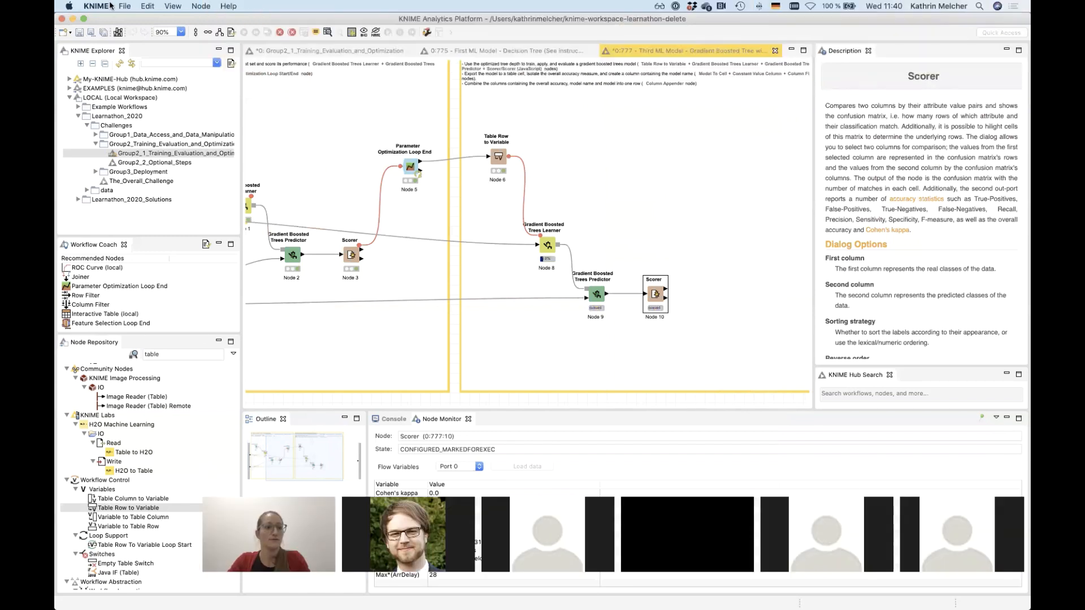
Set the workflow zoom to 100% and shift the Part 2 nodes closer together toward the area's left edge.
click(181, 32)
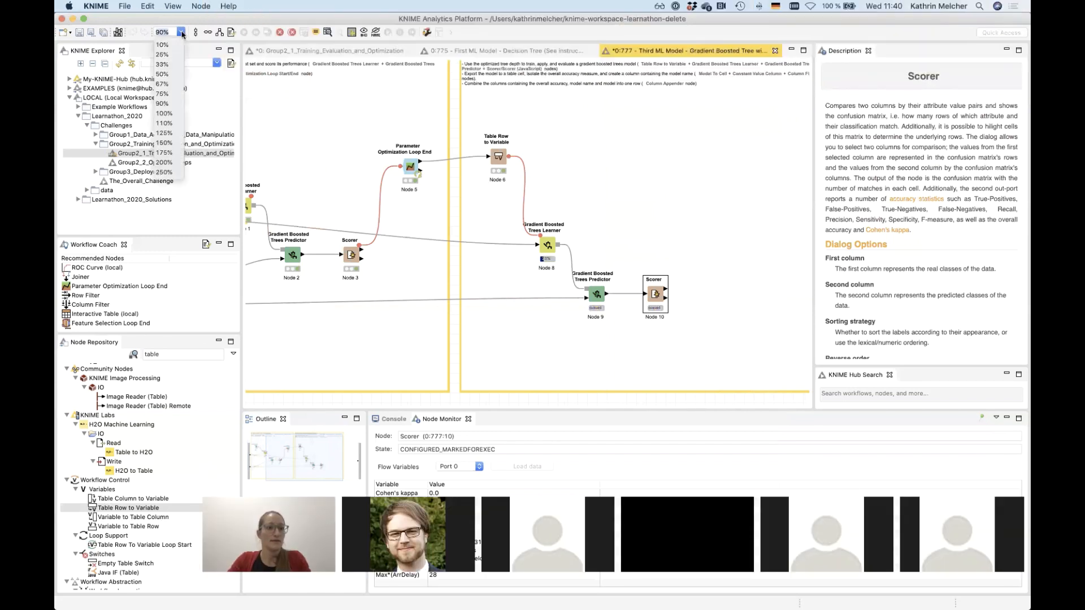
click(170, 114)
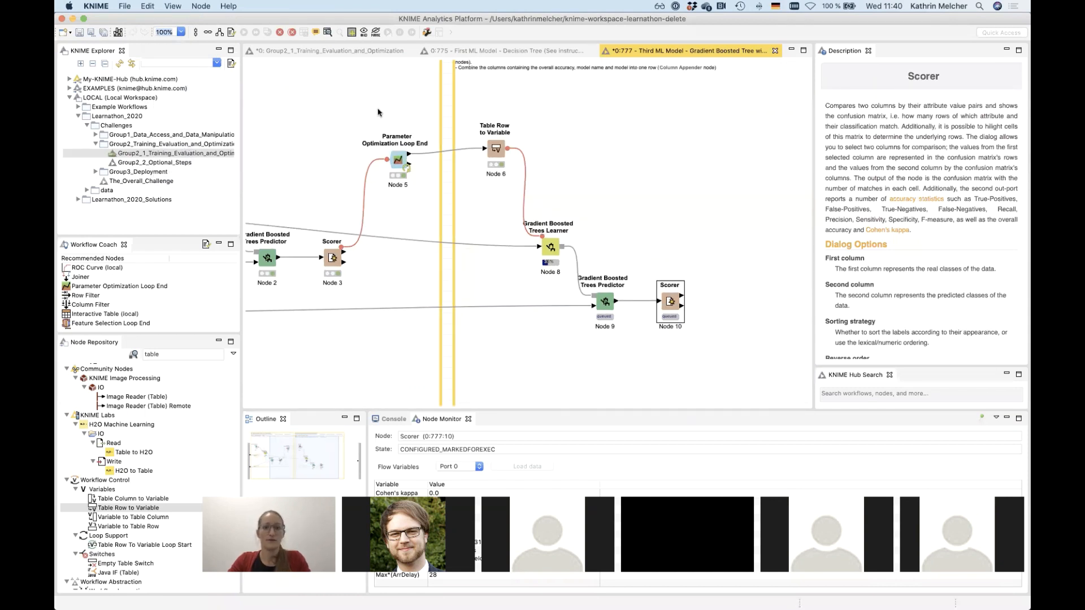
drag(498, 155, 487, 177)
drag(543, 251, 533, 252)
click(605, 301)
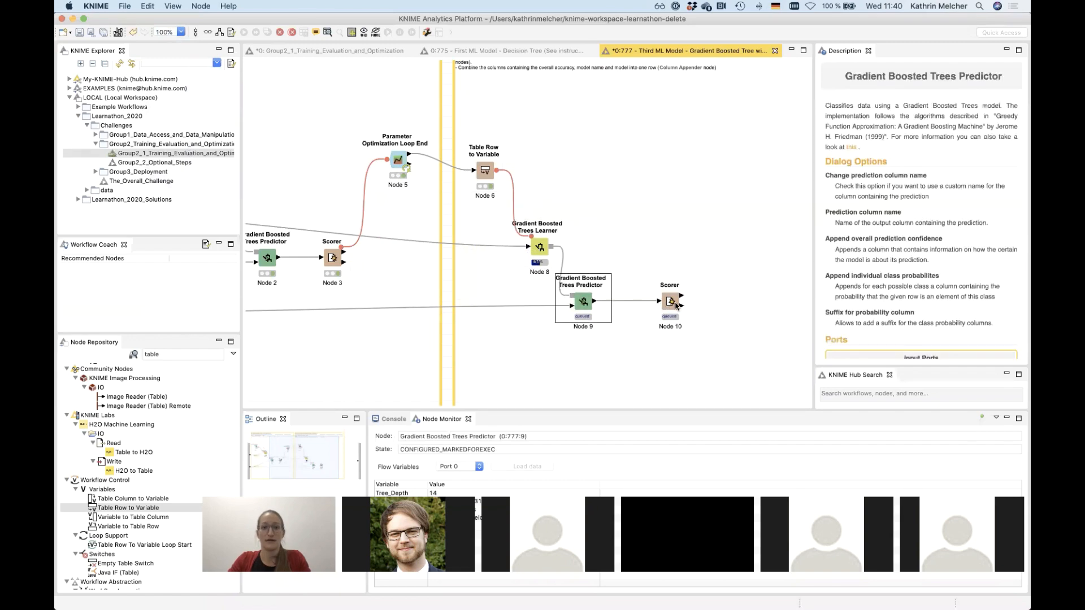
drag(677, 308, 644, 308)
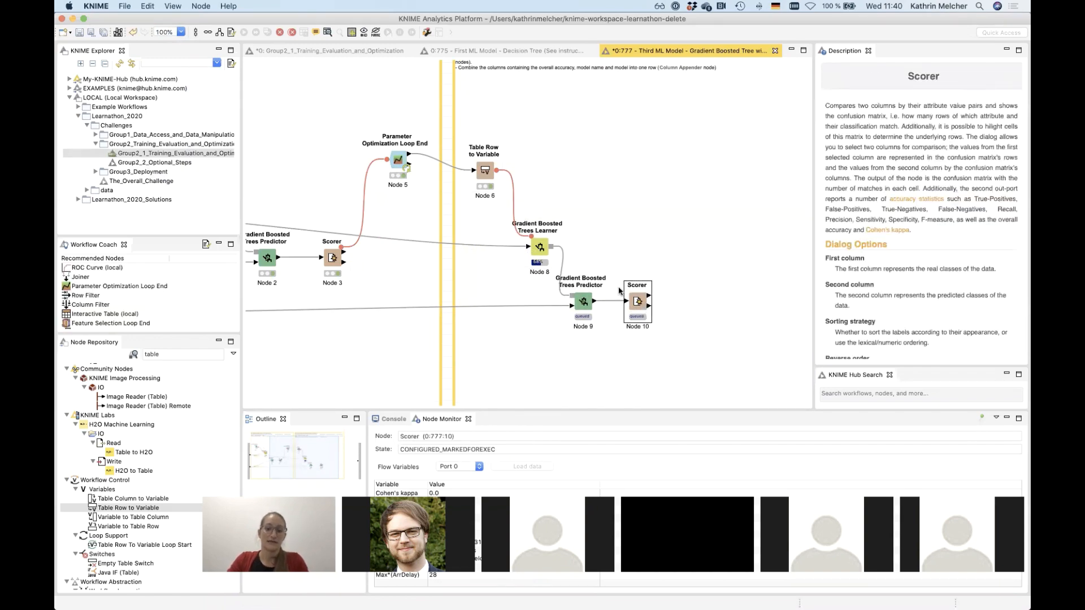
In the Decision Tree metanode, select and copy the Column Filter, Row Filter, RowID, Model to Cell, Column Appender and Constant Value Column nodes.
click(529, 53)
scroll(632, 233, down, 3)
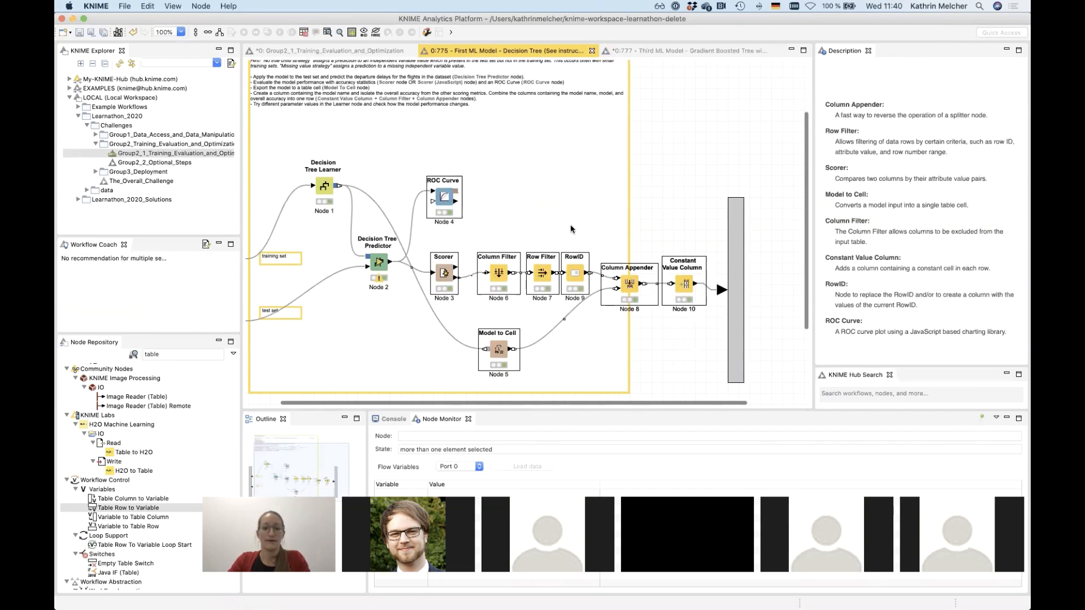
click(443, 204)
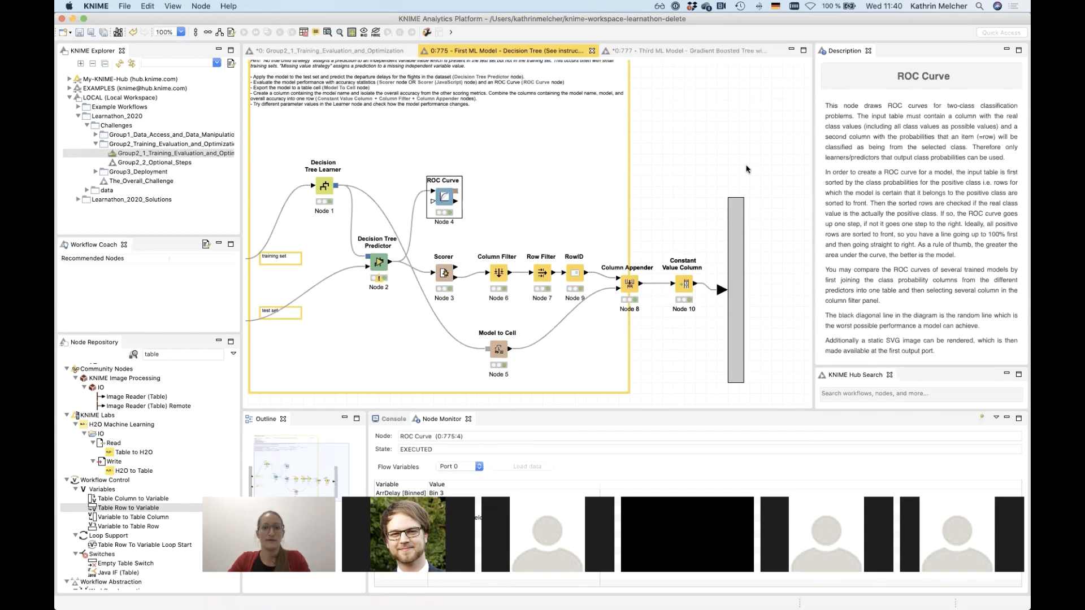
click(704, 169)
scroll(529, 291, down, 1)
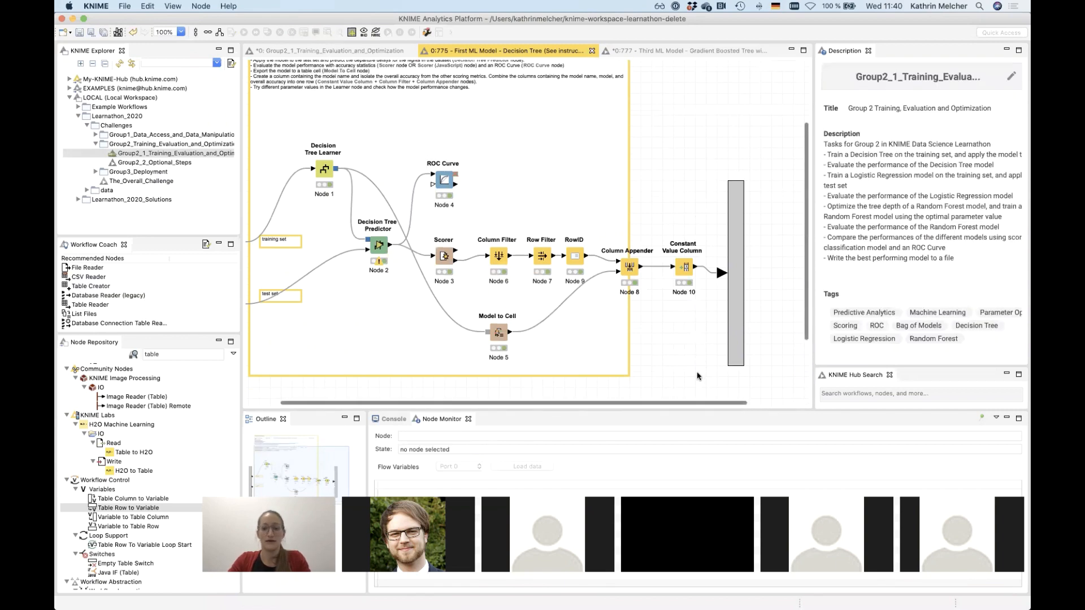
drag(698, 373, 505, 263)
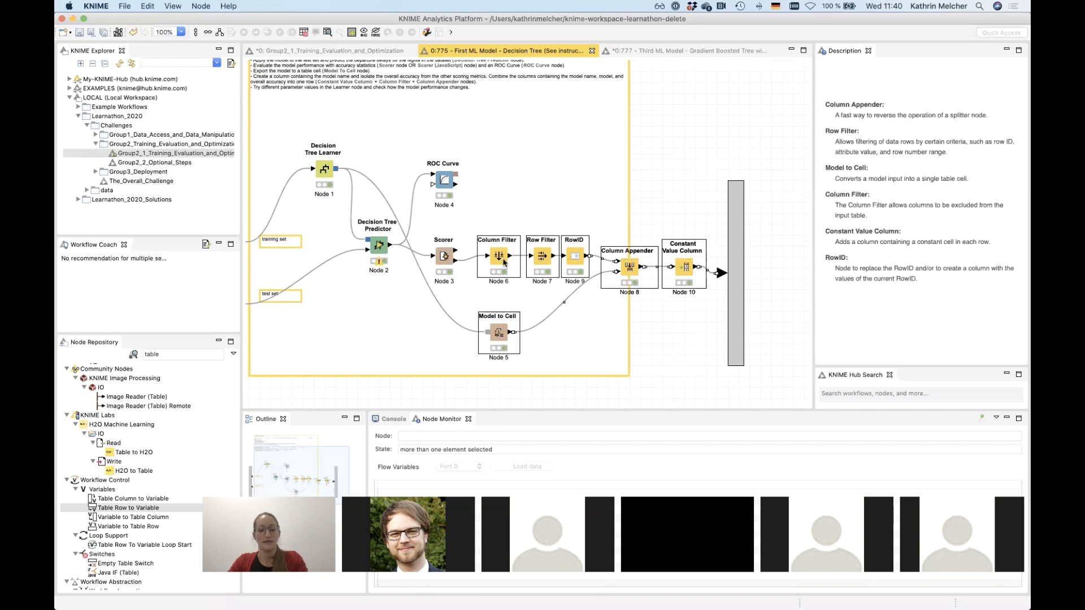
Paste the copied nodes into the Gradient Boosted Tree metanode and place them beside the Part 2 Scorer.
click(686, 50)
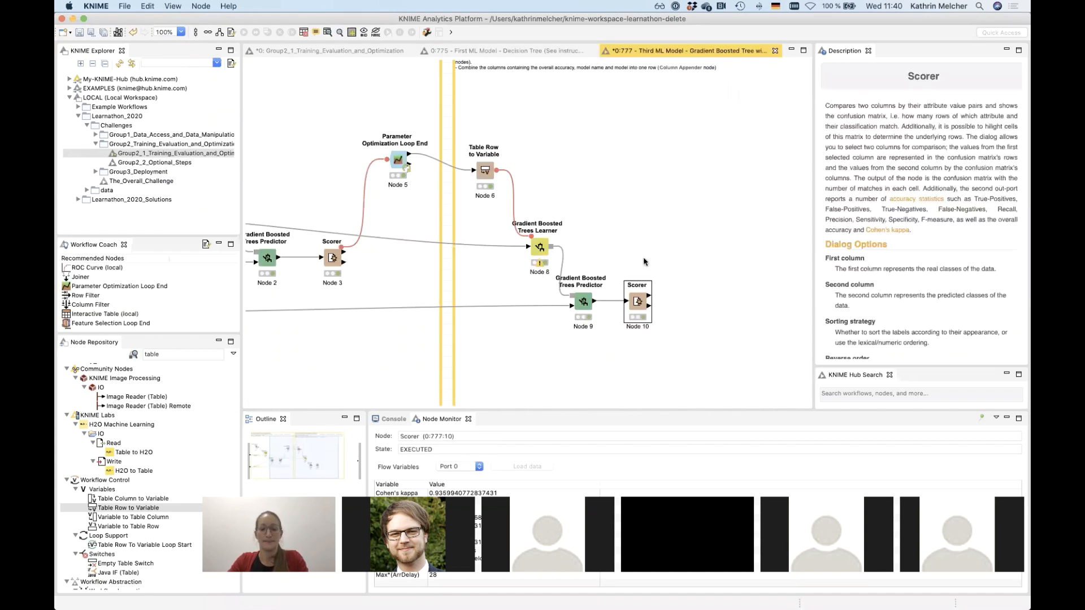
scroll(666, 271, right, 1)
scroll(694, 284, right, 5)
click(694, 284)
key(super+v)
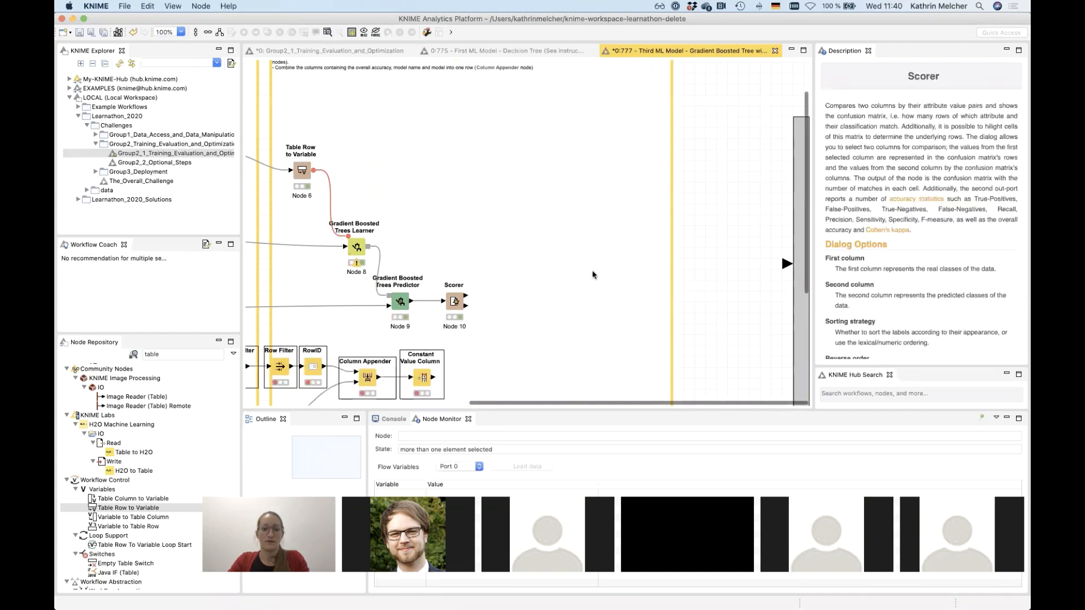
scroll(594, 273, down, 2)
scroll(447, 390, down, 1)
drag(455, 317, 753, 212)
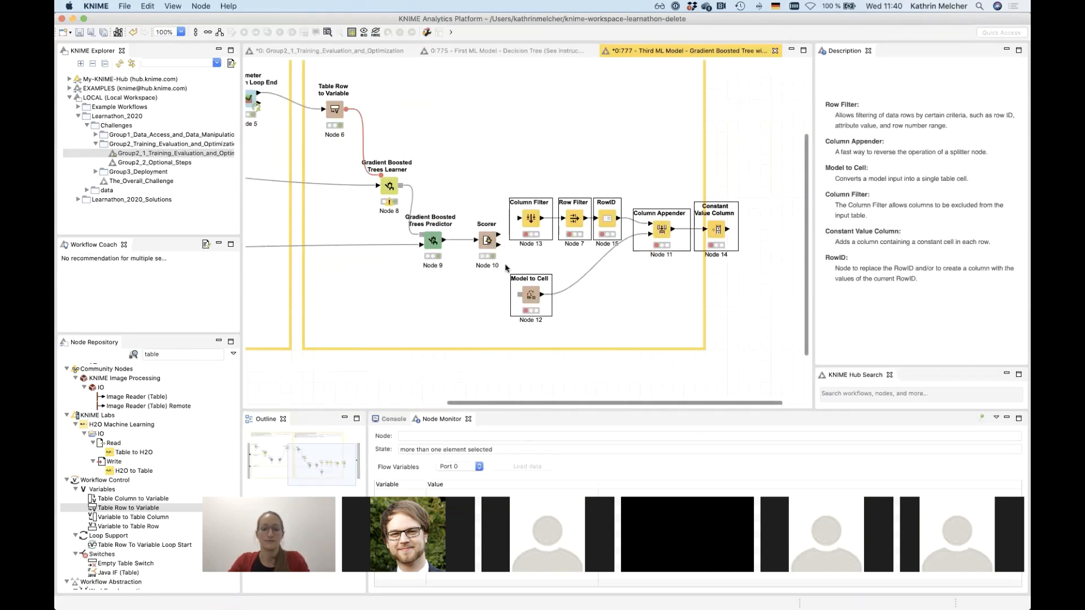
Connect the Scorer's accuracy statistics output to the Column Filter and the Part 2 Learner's model output to Model to Cell.
click(502, 255)
scroll(500, 257, up, 3)
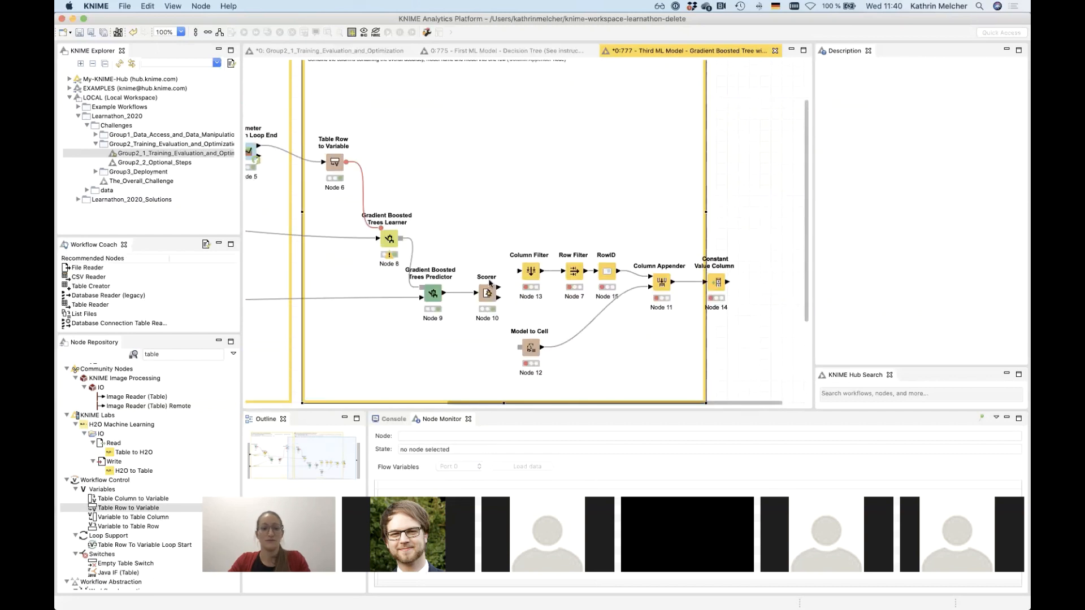
drag(497, 299, 526, 274)
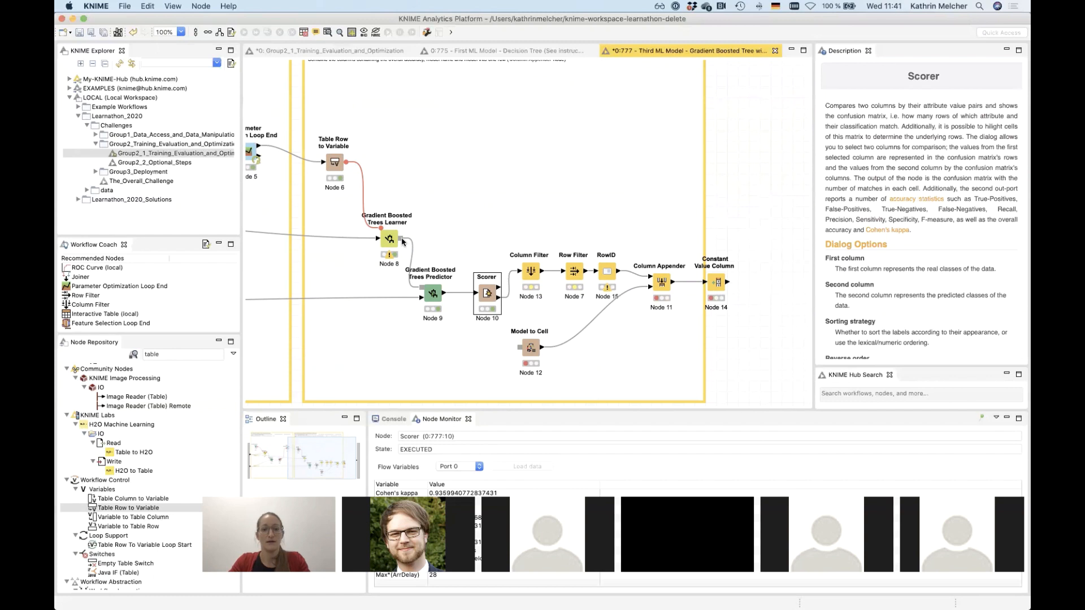
drag(406, 243, 520, 348)
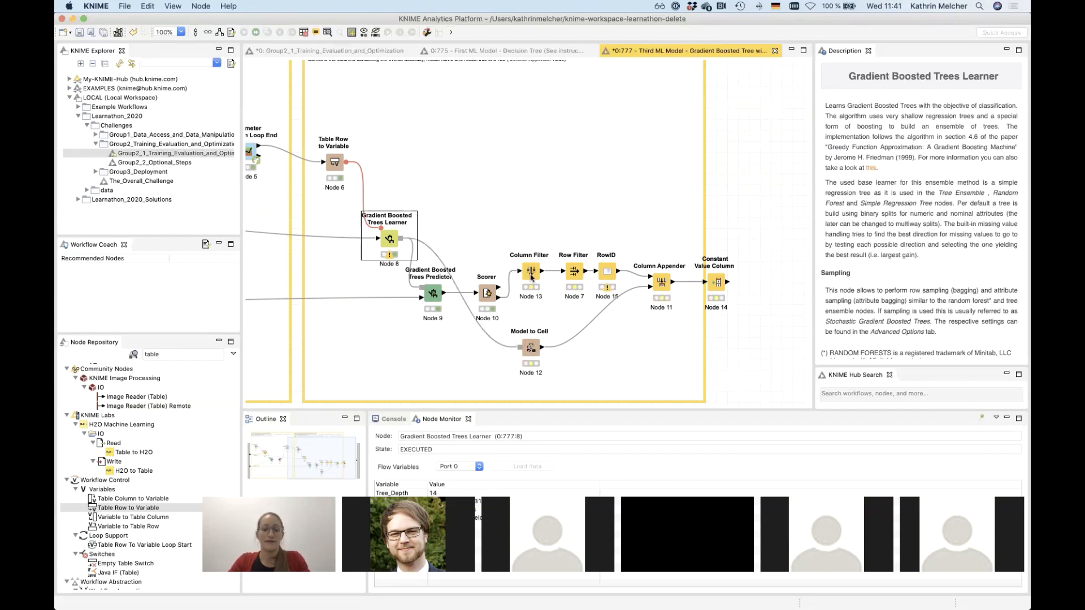
Examine the Part 2 Scorer's accuracy statistics table and close it.
right_click(489, 295)
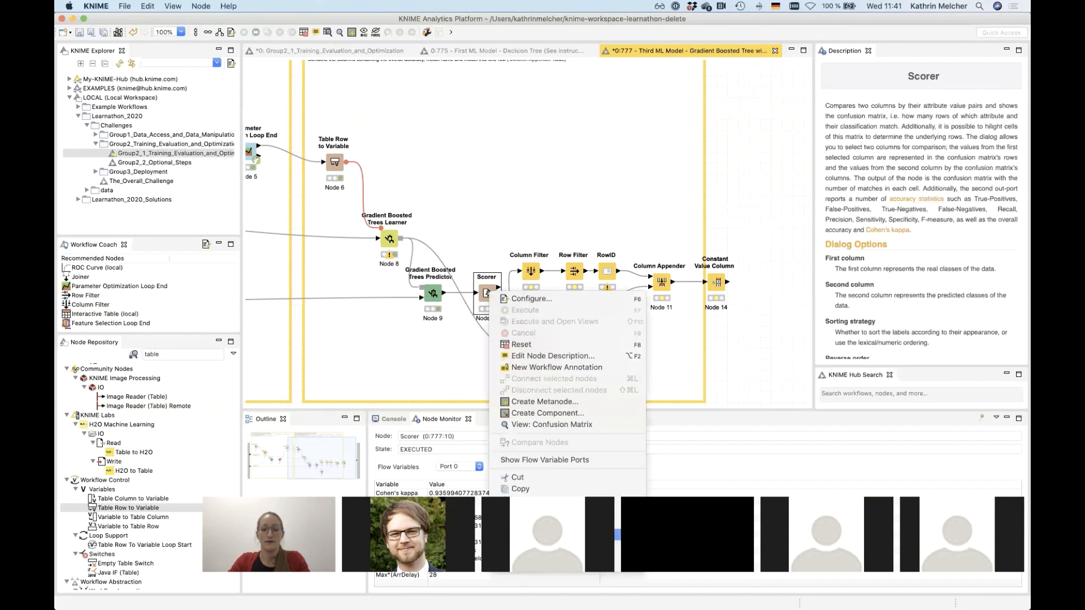
click(526, 564)
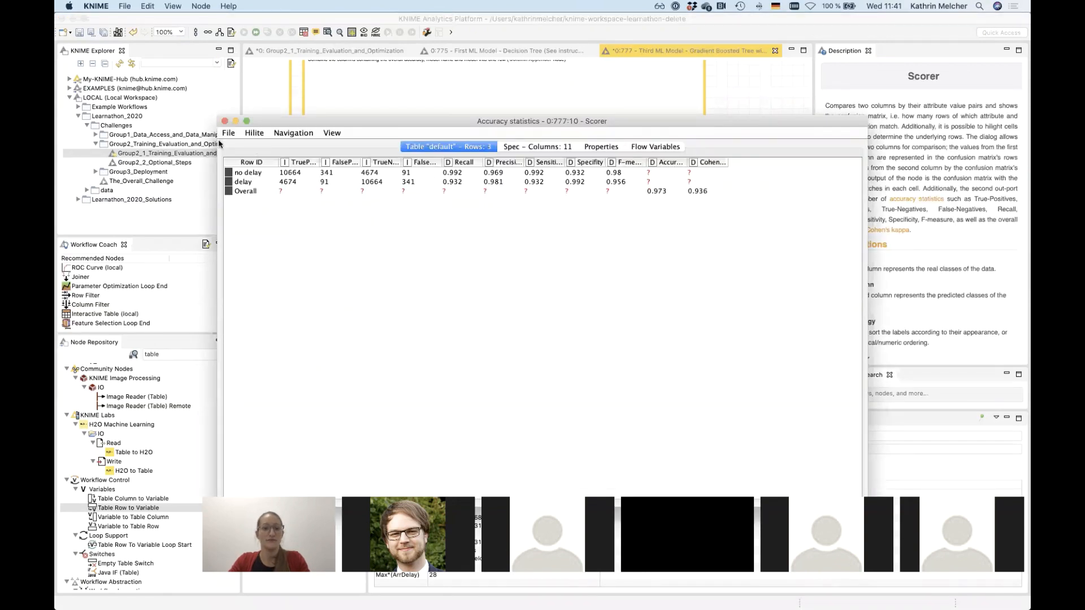
click(224, 121)
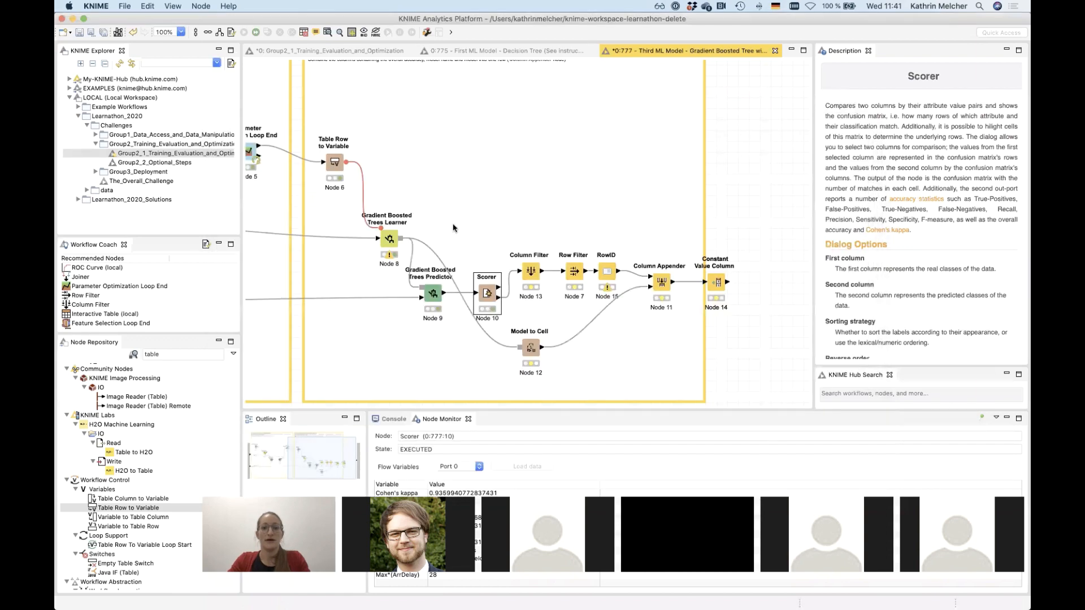
click(534, 272)
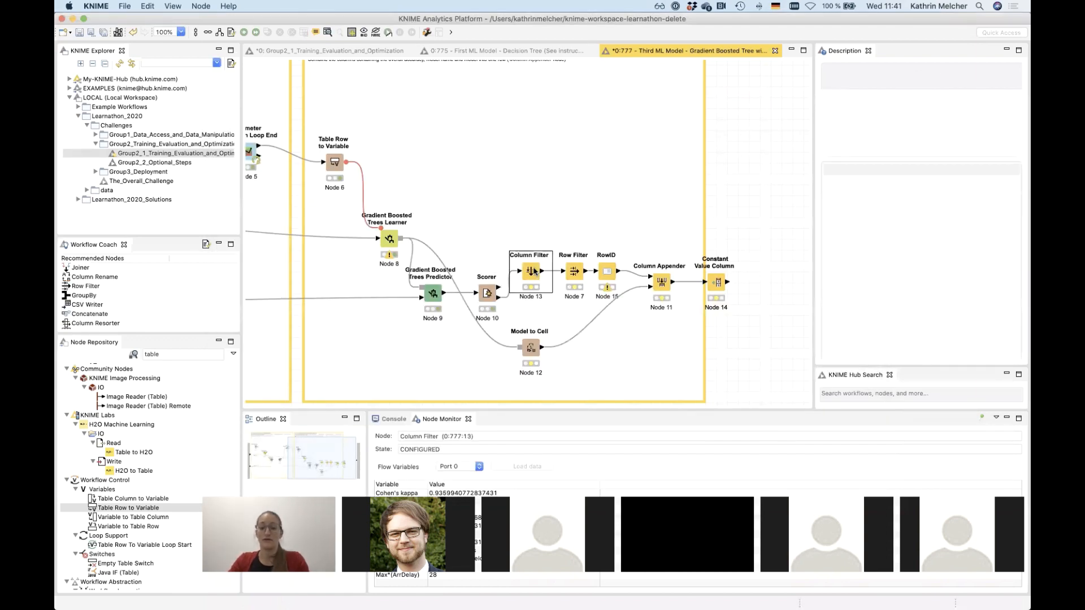
click(574, 270)
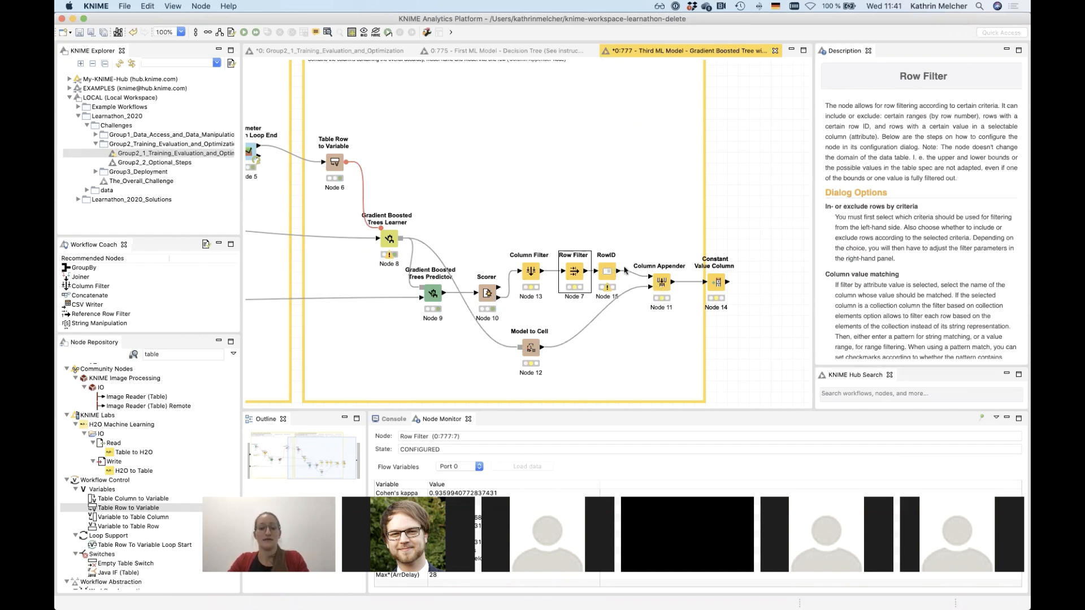
Set the string value in the pasted Constant Value Column node to "Gradient Boosted Tree" for the appended Algorithm column.
click(717, 283)
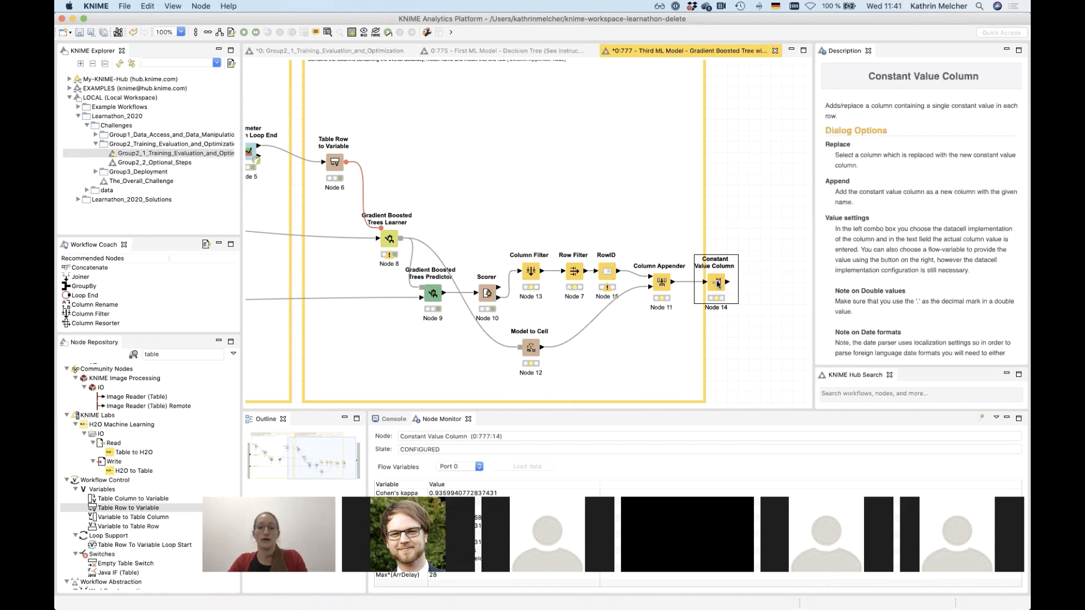
double_click(717, 284)
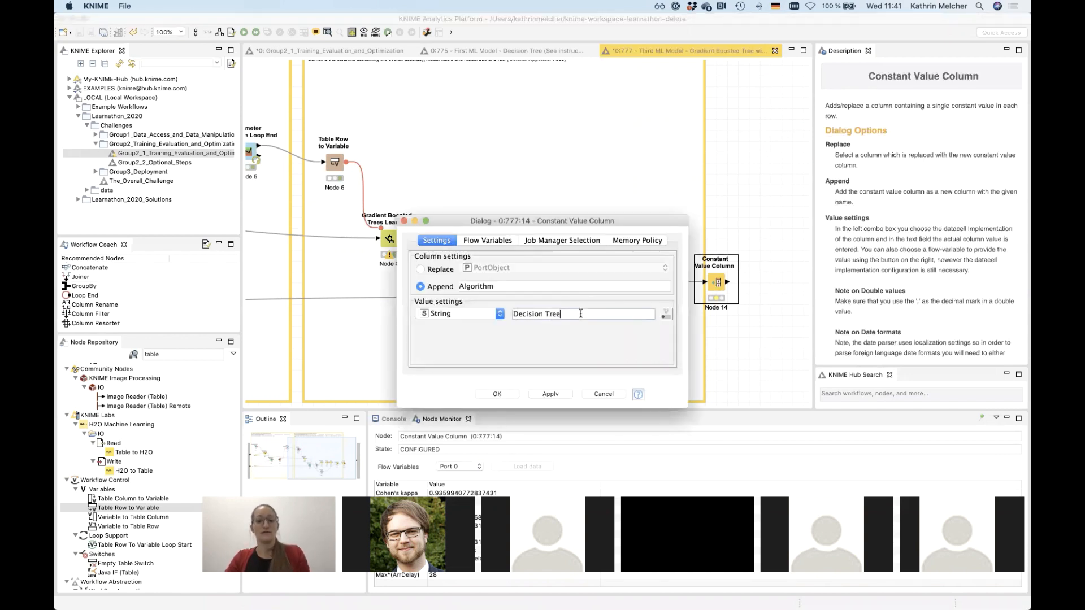
drag(581, 312, 508, 315)
text(Gradient Bo)
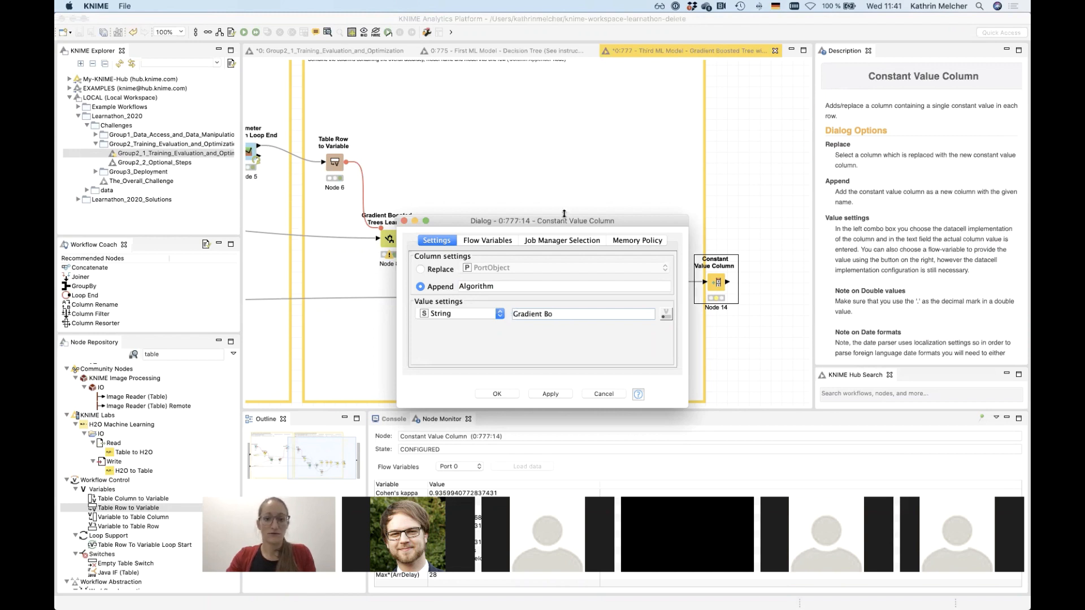
drag(561, 227, 553, 274)
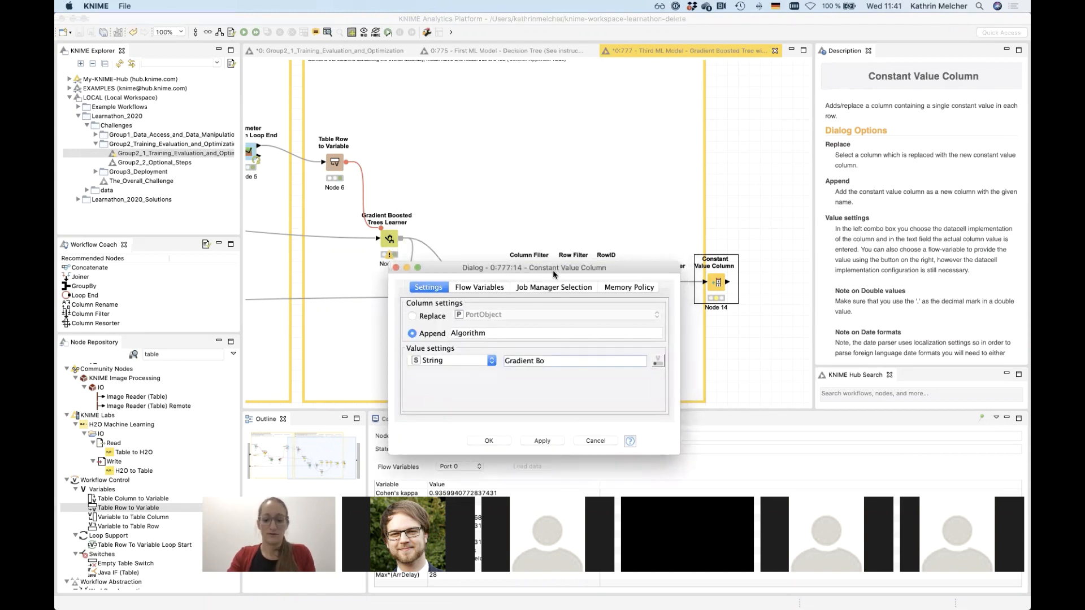
text(Tree)
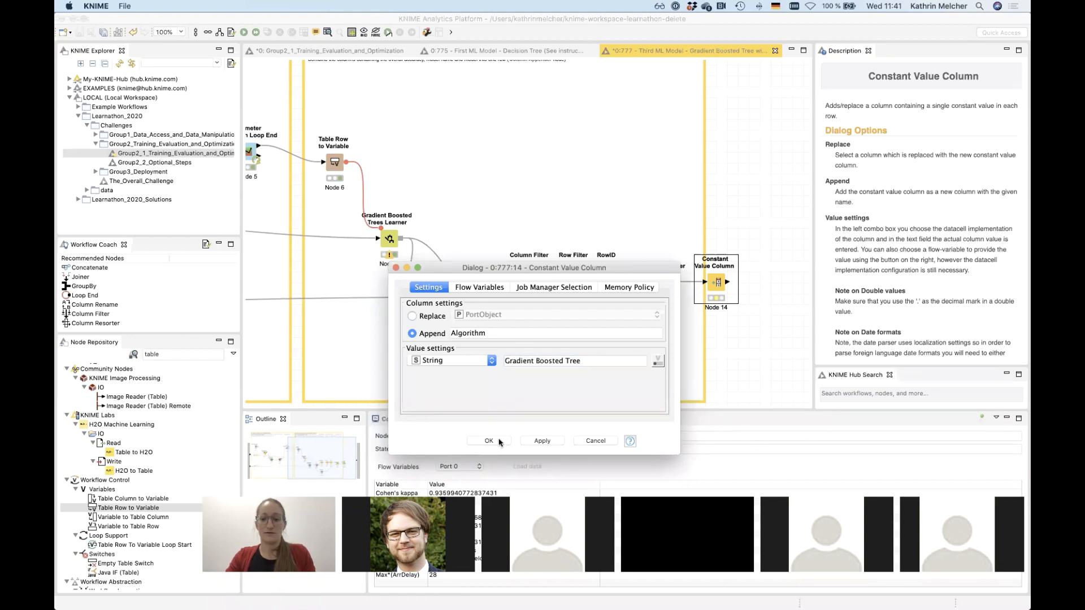
click(497, 442)
Connect the Constant Value Column node to the metanode's output port and execute it.
scroll(650, 283, right, 3)
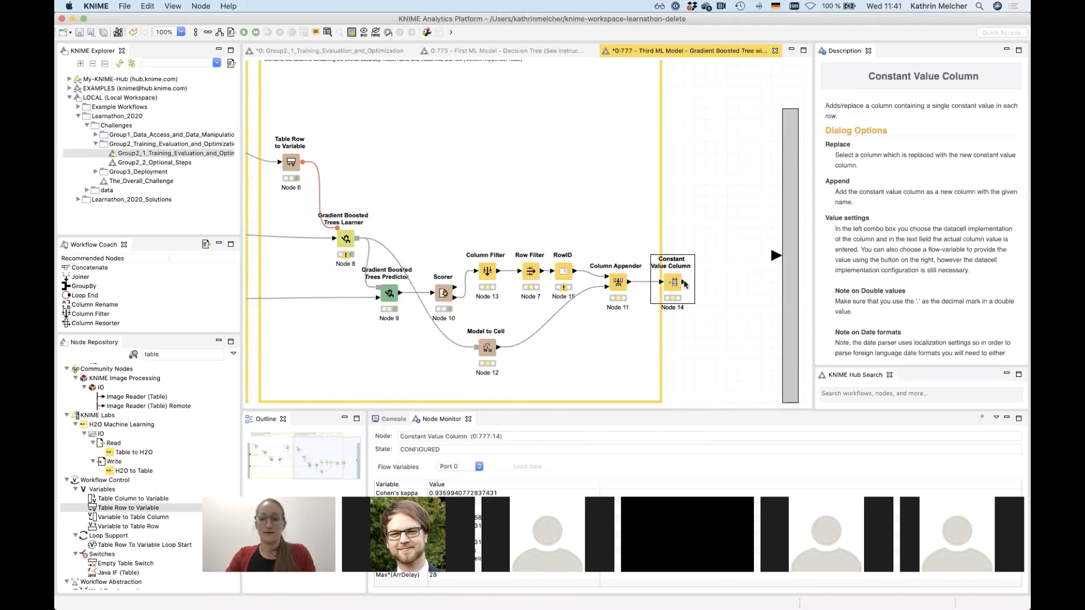
drag(685, 282, 776, 256)
right_click(676, 286)
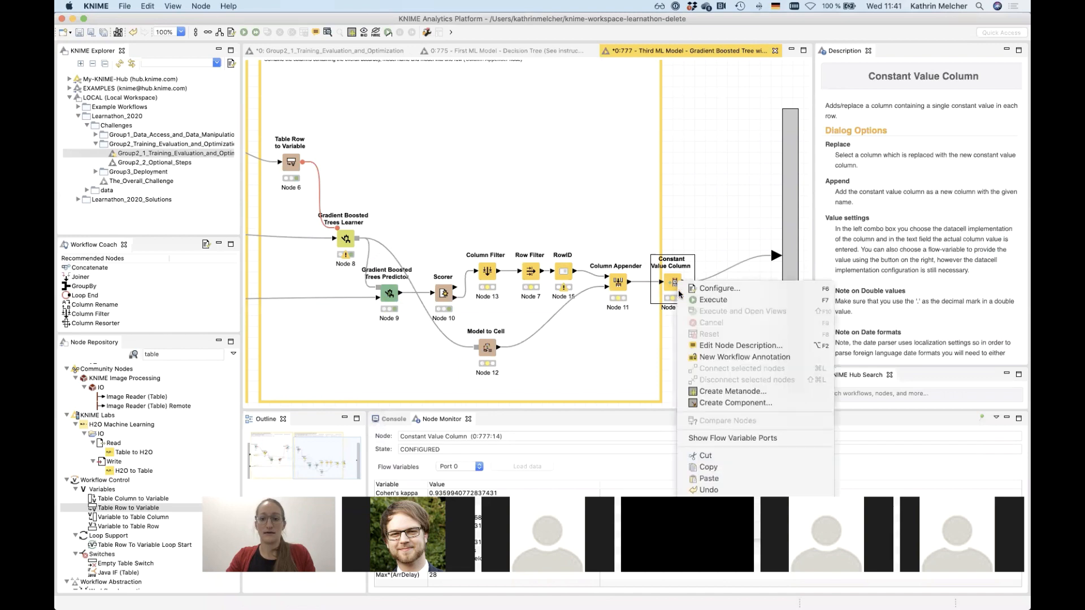
click(701, 300)
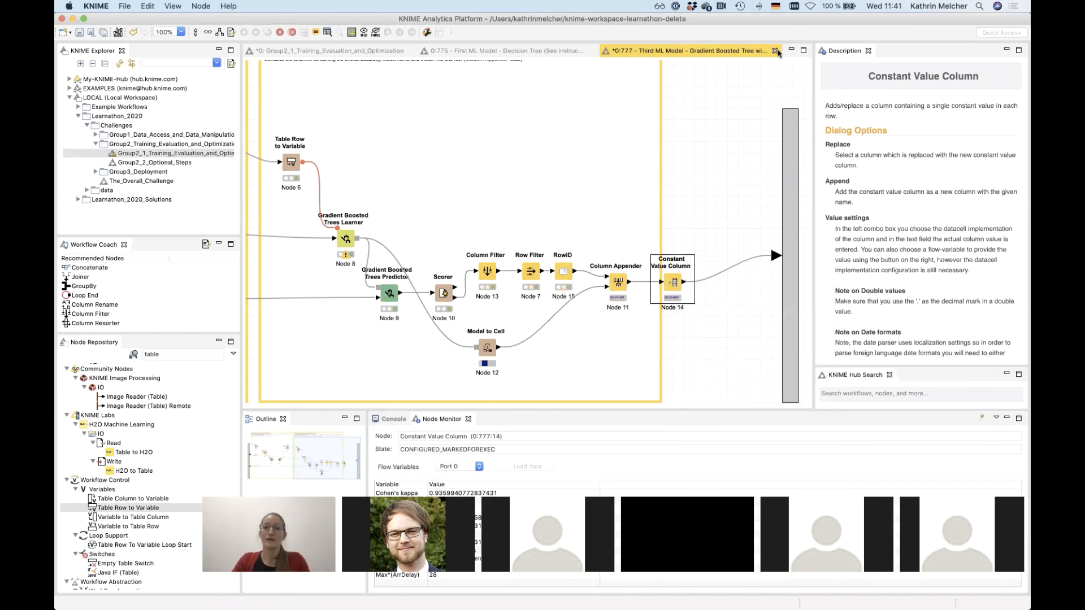
Close the Gradient Boosted Tree and Decision Tree metanode views and return to the main Group2_1 workflow.
click(775, 51)
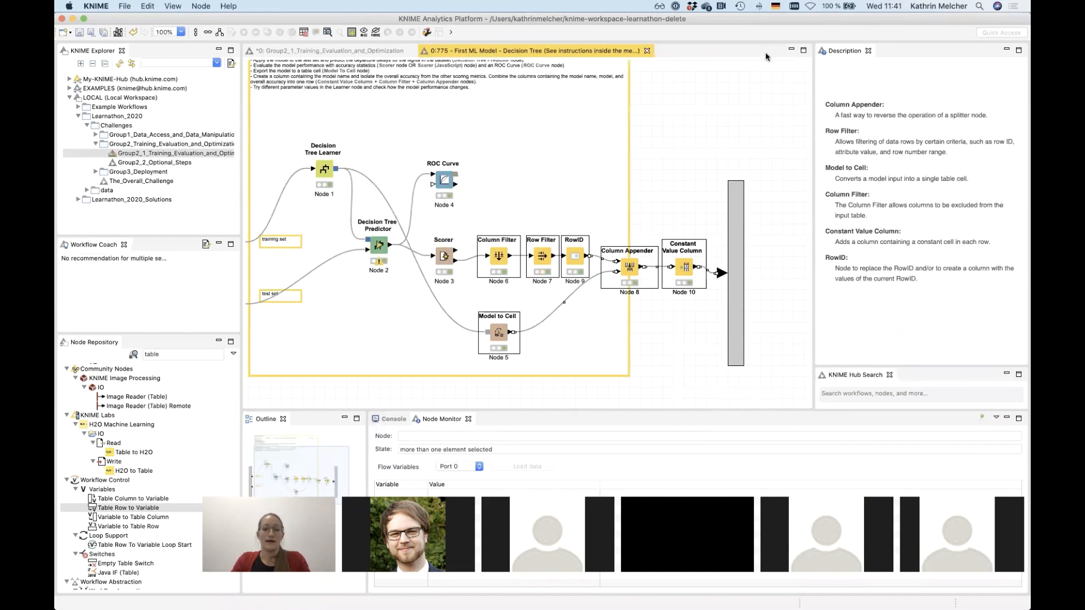
click(648, 51)
scroll(594, 265, down, 3)
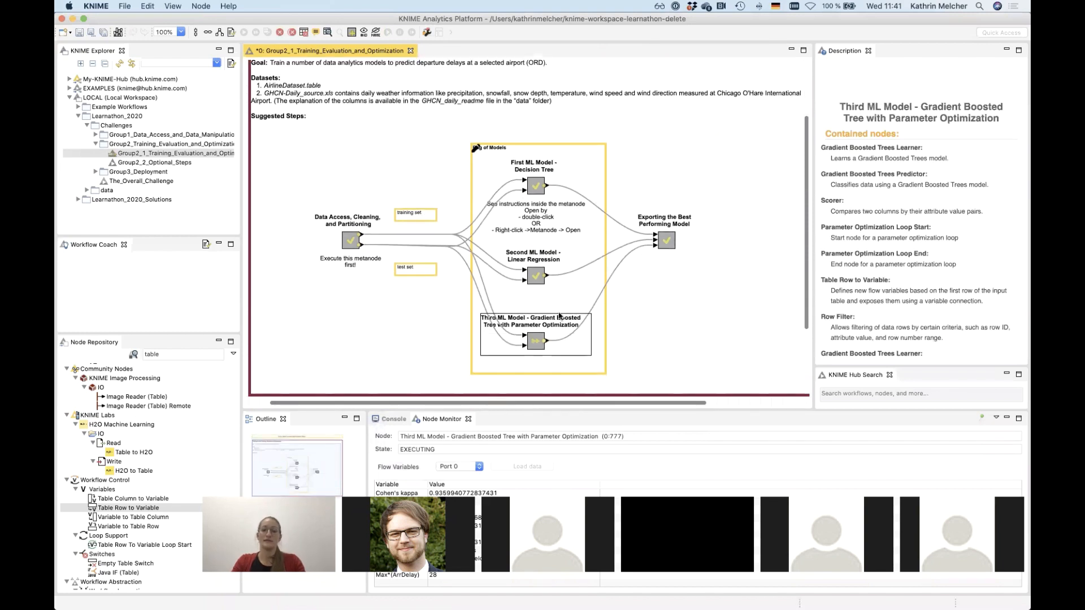